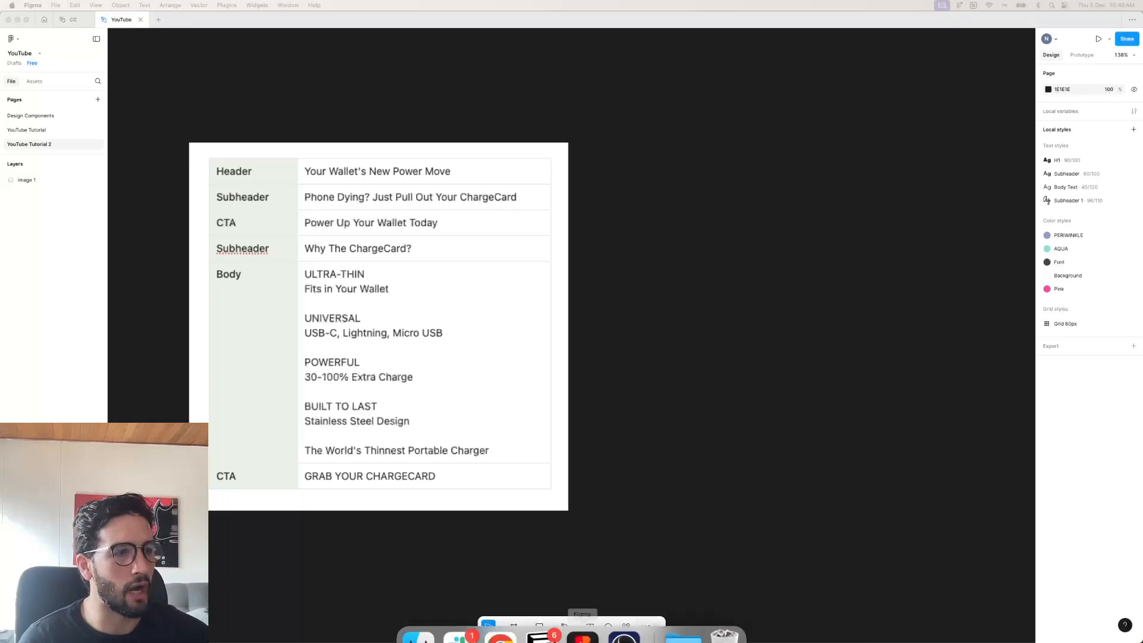
Look over the ChargeCard product page in Chrome and return to the Figma file.
{"action": "left_click", "coordinate": [500, 617]}
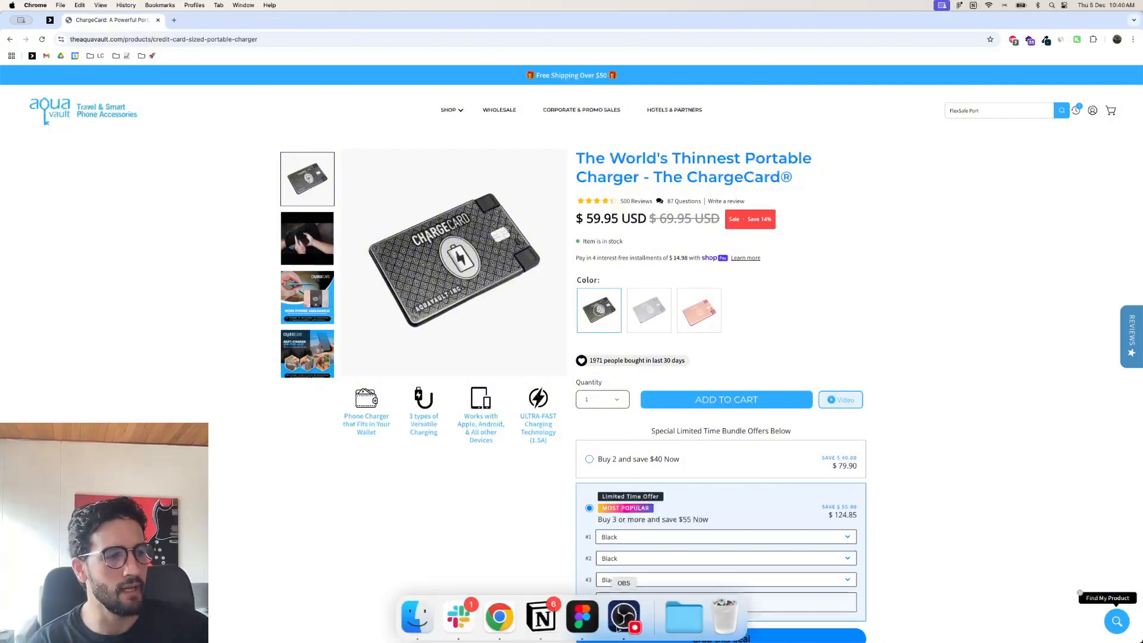
{"action": "left_click", "coordinate": [582, 617]}
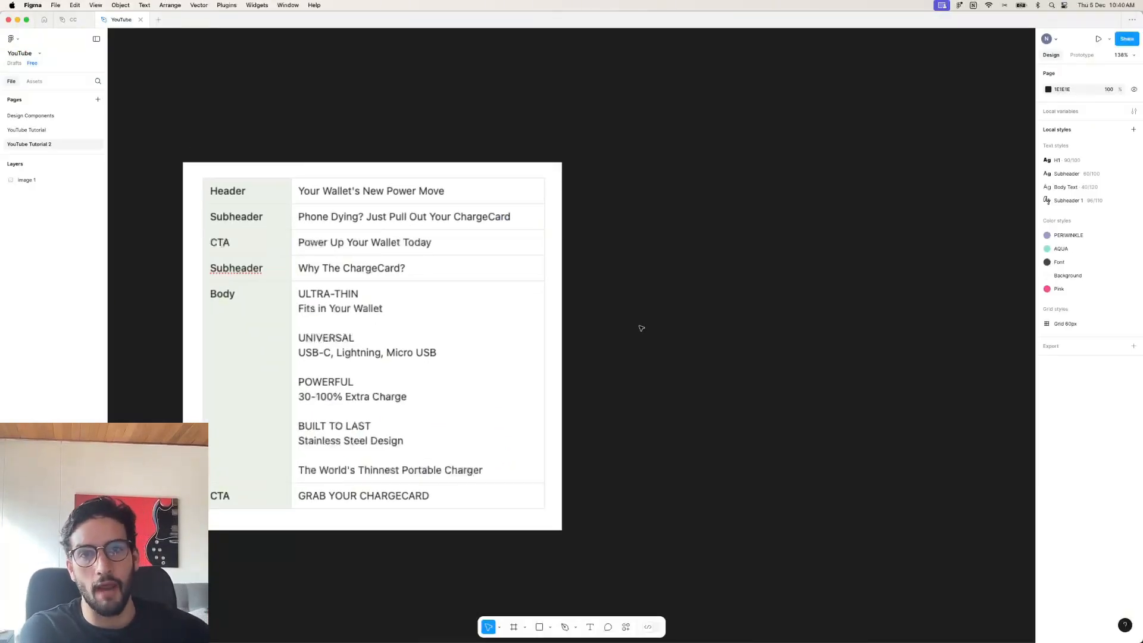
{"action": "scroll", "coordinate": [674, 321], "scroll_direction": "down", "scroll_amount": 2}
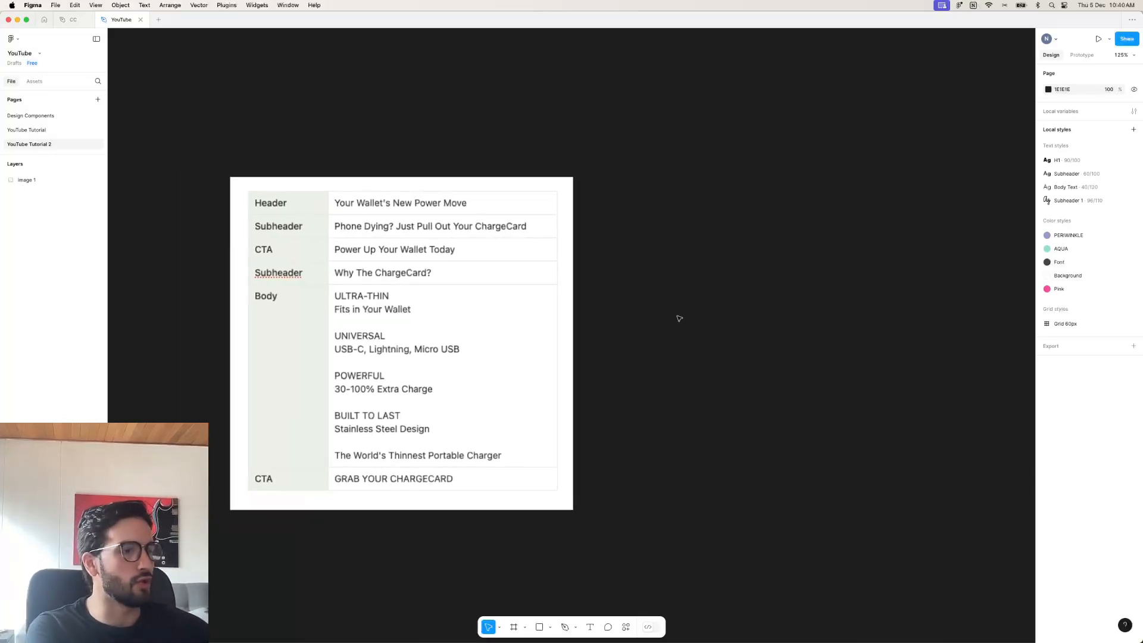
Draw a frame about 580 by 67 beside the copy table image.
{"action": "left_click", "coordinate": [516, 627]}
{"action": "scroll", "coordinate": [668, 482], "scroll_direction": "up", "scroll_amount": 2}
{"action": "scroll", "coordinate": [668, 482], "scroll_direction": "right", "scroll_amount": 2}
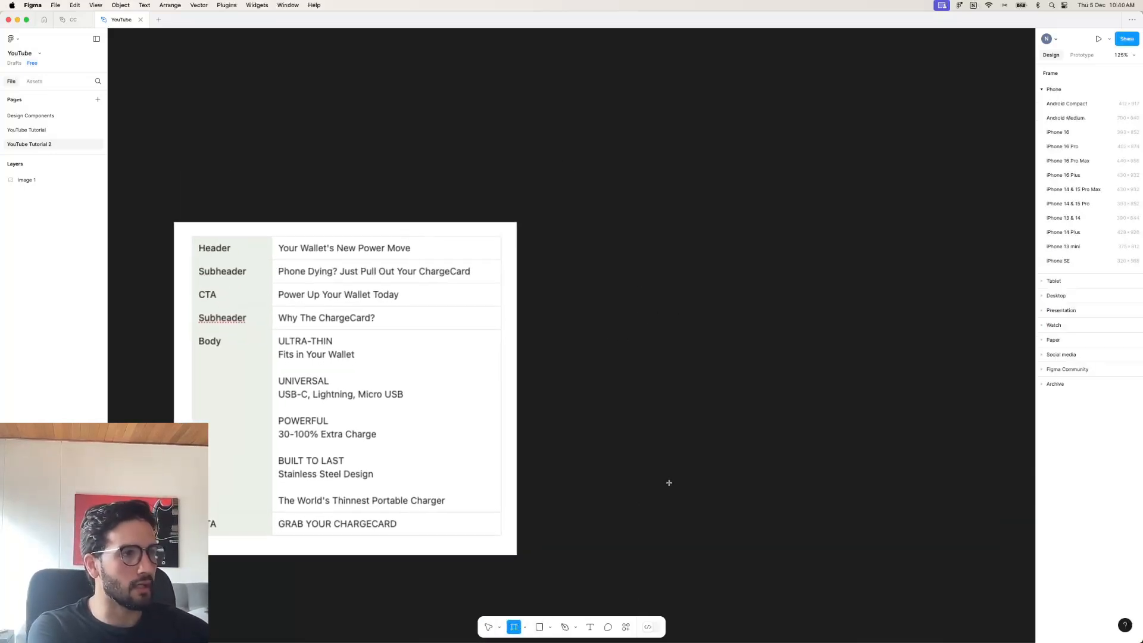
{"action": "left_click_drag", "start_coordinate": [606, 219], "coordinate": [930, 260]}
{"action": "scroll", "coordinate": [871, 177], "scroll_direction": "right", "scroll_amount": 1}
{"action": "scroll", "coordinate": [871, 177], "scroll_direction": "up", "scroll_amount": 1}
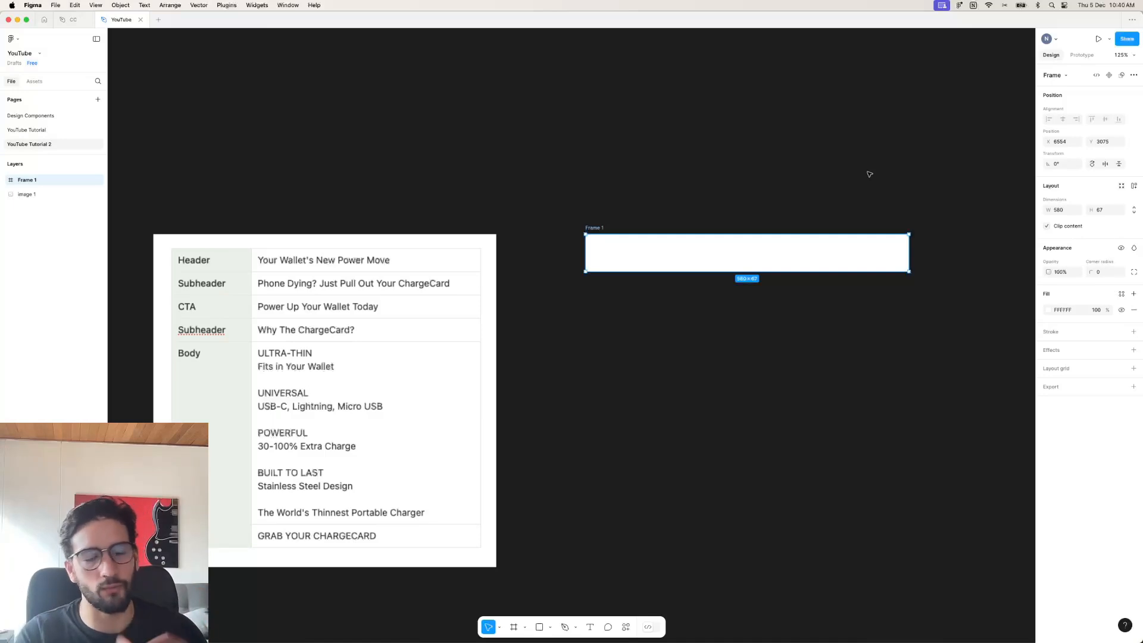
Set the frame's width to 600 and stretch its height to about 1602.
{"action": "left_click", "coordinate": [1062, 210]}
{"action": "type", "text": "600"}
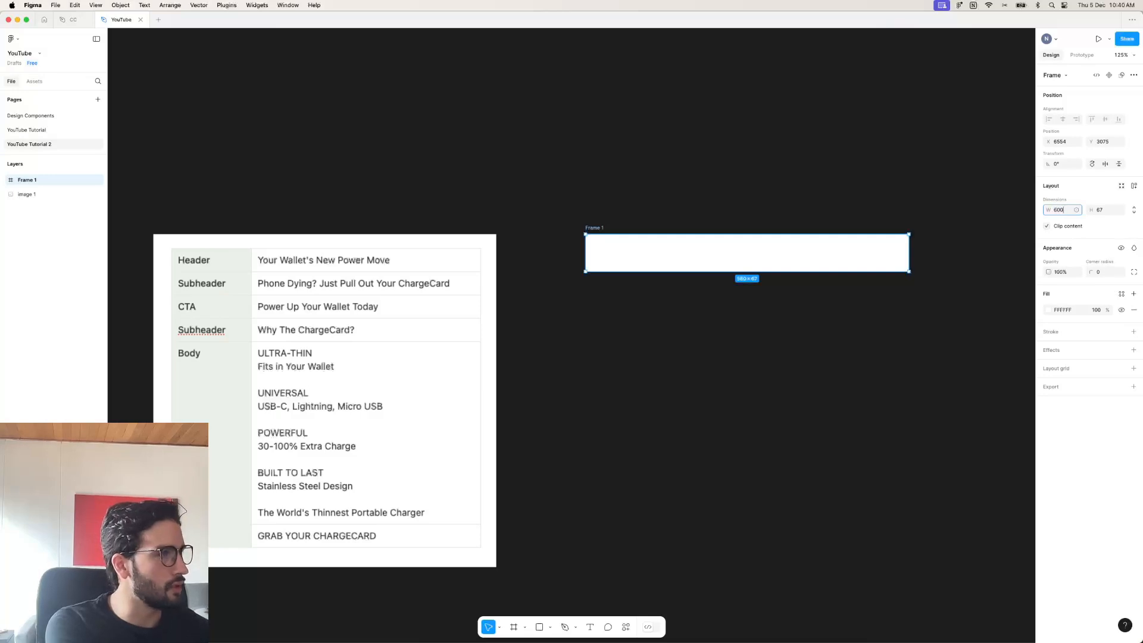
{"action": "key", "text": "Return"}
{"action": "scroll", "coordinate": [864, 439], "scroll_direction": "down", "scroll_amount": 3}
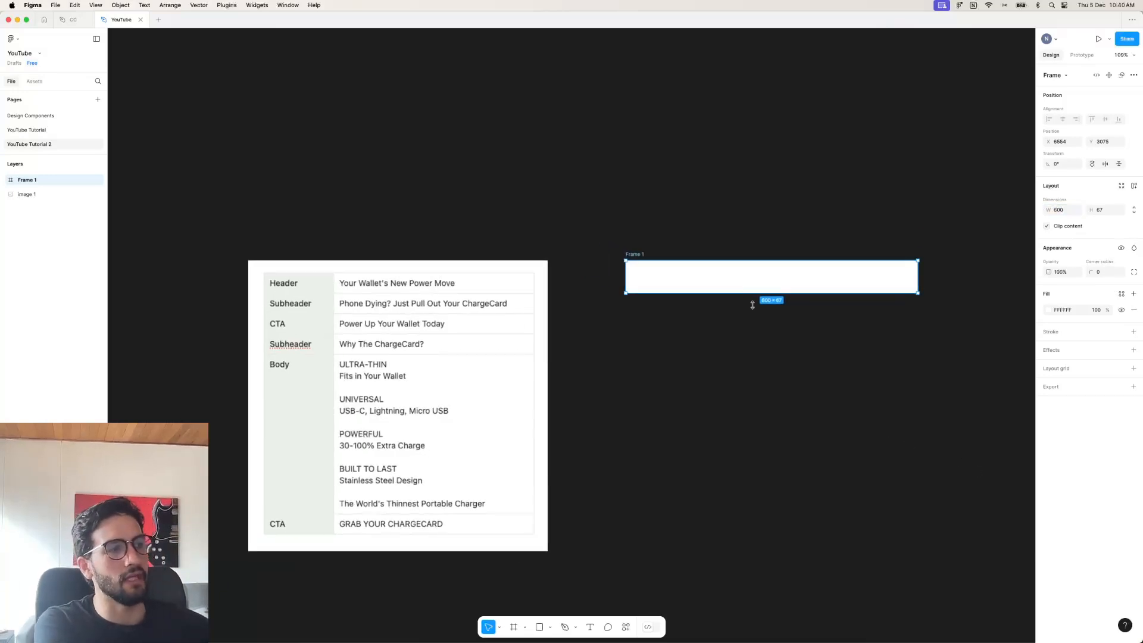
{"action": "scroll", "coordinate": [798, 352], "scroll_direction": "down", "scroll_amount": 5}
{"action": "left_click_drag", "start_coordinate": [720, 329], "coordinate": [725, 633]}
{"action": "mouse_move", "coordinate": [716, 508]}
{"action": "left_mouse_down"}
{"action": "mouse_move", "coordinate": [725, 487]}
{"action": "mouse_move", "coordinate": [724, 511]}
{"action": "left_mouse_up"}
{"action": "scroll", "coordinate": [793, 528], "scroll_direction": "down", "scroll_amount": 2}
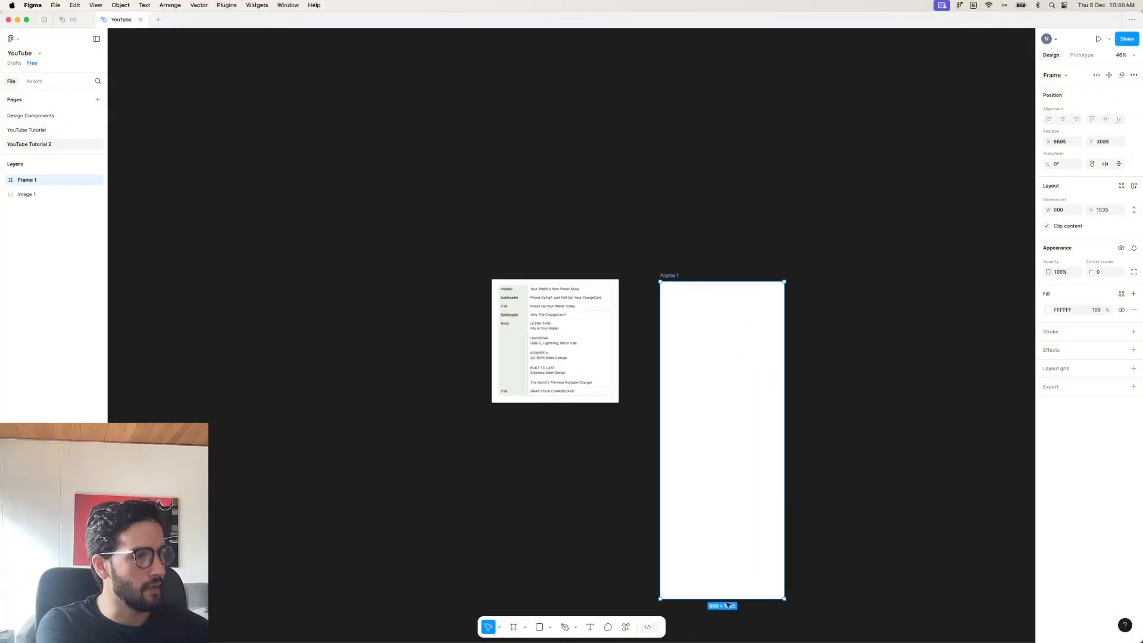
{"action": "left_click_drag", "start_coordinate": [727, 603], "coordinate": [727, 617]}
Check the announcement bar on the ChargeCard product page in Chrome and return to Figma.
{"action": "mouse_move", "coordinate": [623, 631]}
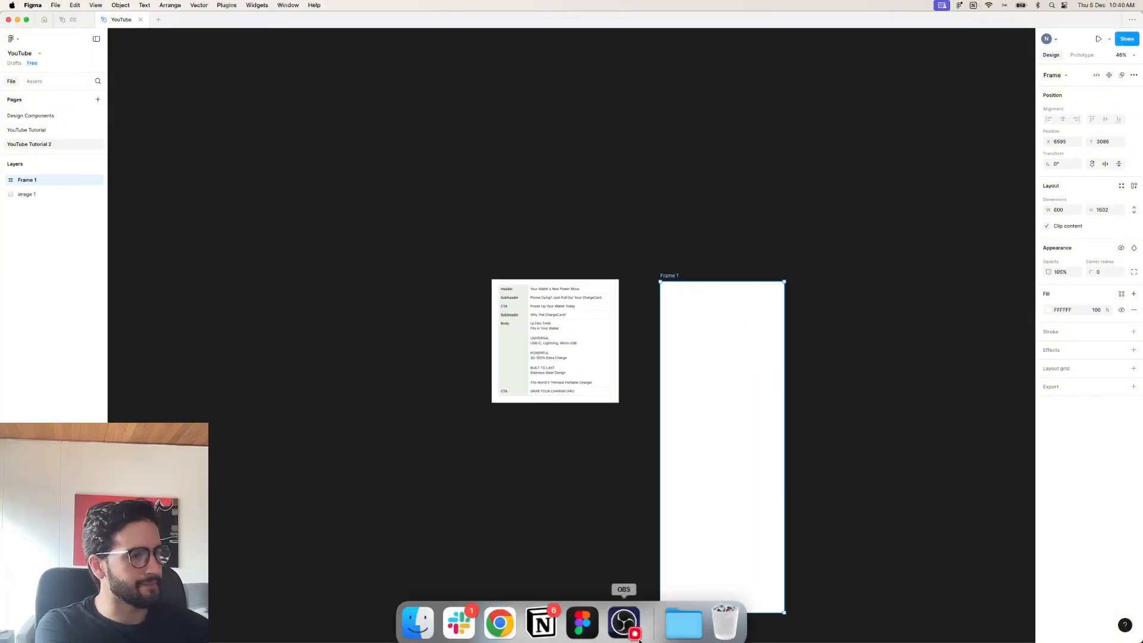
{"action": "left_click", "coordinate": [500, 616]}
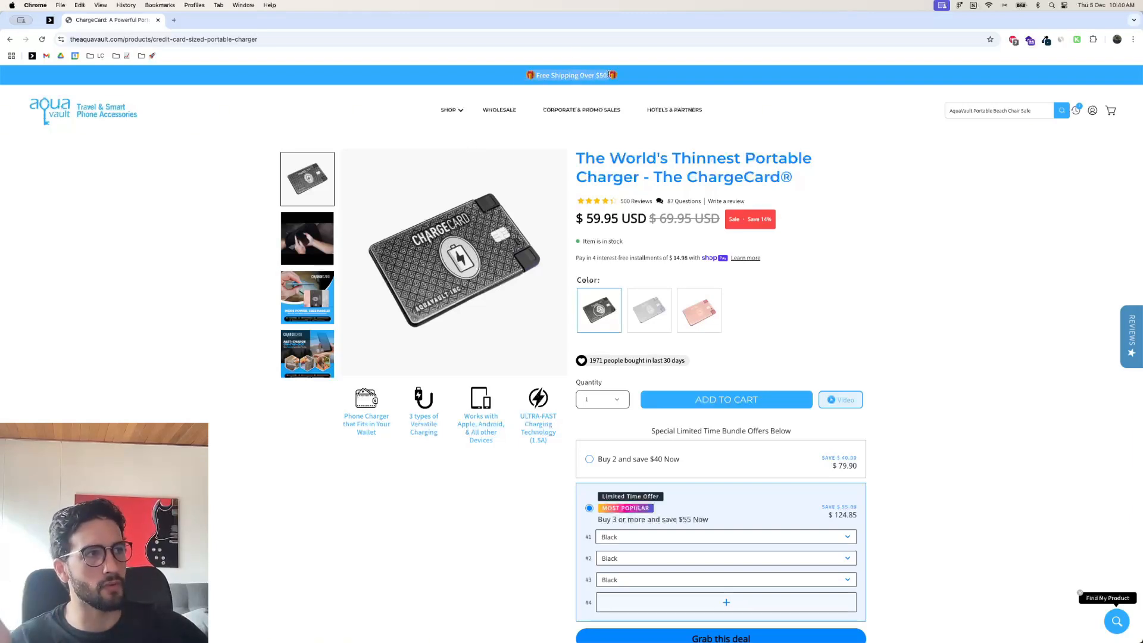
{"action": "mouse_move", "coordinate": [726, 635]}
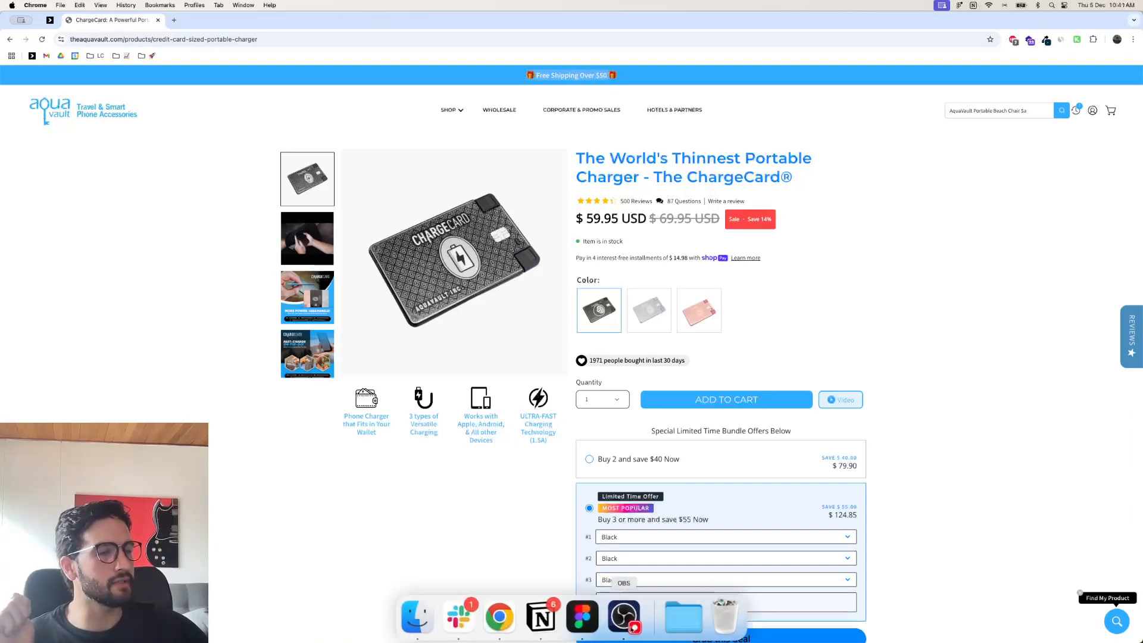
{"action": "left_click", "coordinate": [585, 623]}
Draw a 600 by 70 banner rectangle across the full width of the frame's upper edge.
{"action": "scroll", "coordinate": [738, 301], "scroll_direction": "right", "scroll_amount": 2}
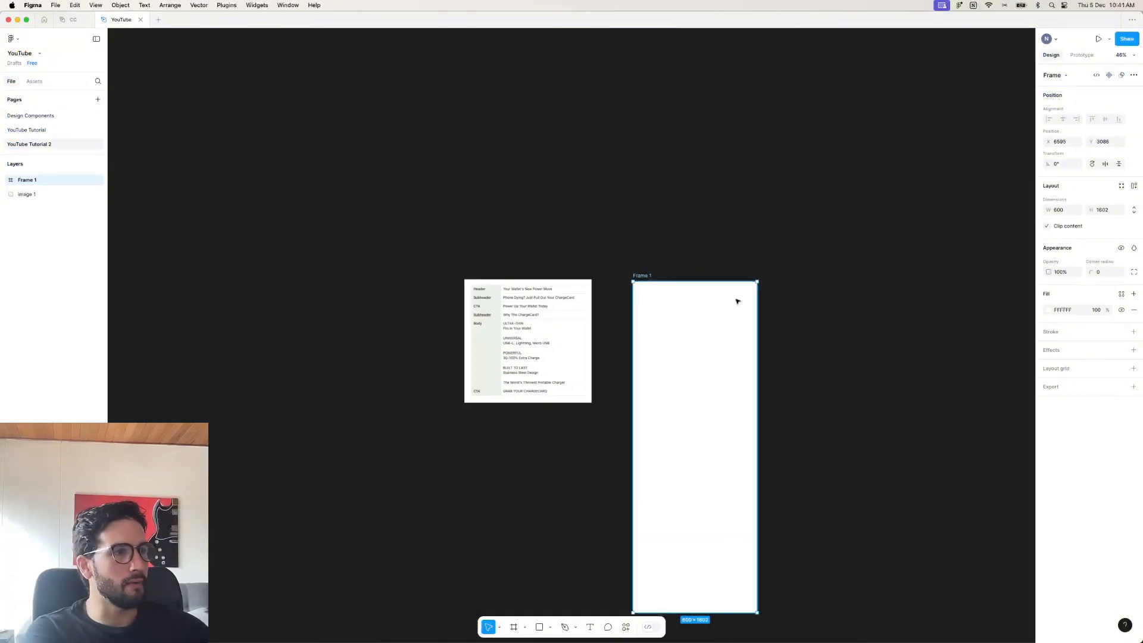
{"action": "scroll", "coordinate": [738, 301], "scroll_direction": "up", "scroll_amount": 5, "text": "ctrl"}
{"action": "left_click", "coordinate": [822, 289]}
{"action": "scroll", "coordinate": [822, 289], "scroll_direction": "right", "scroll_amount": 1}
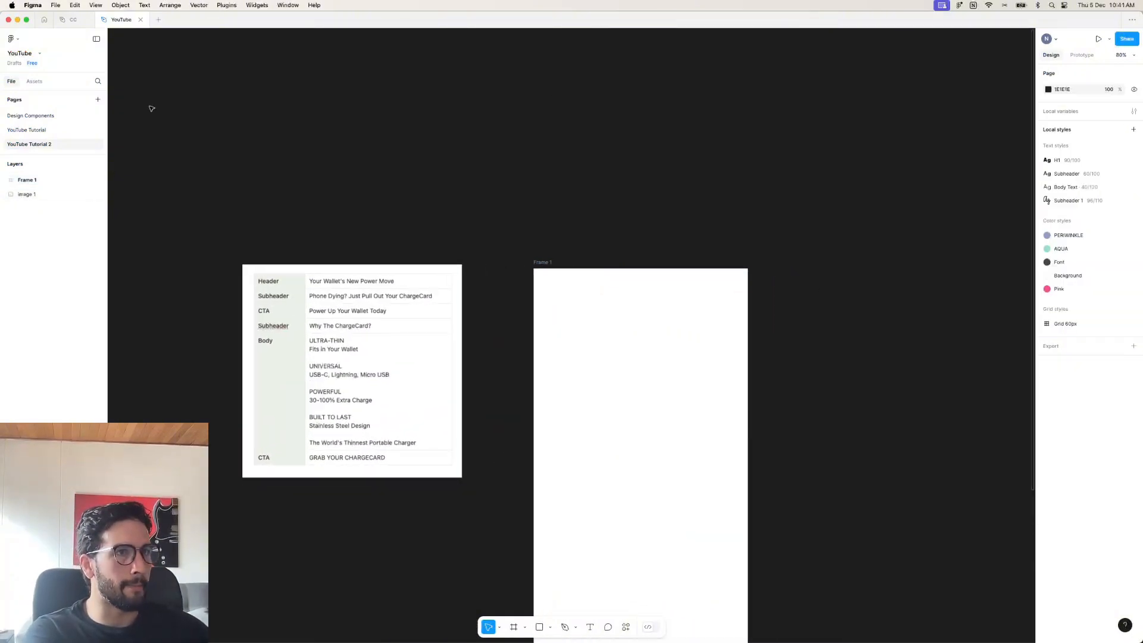
{"action": "left_click", "coordinate": [544, 629]}
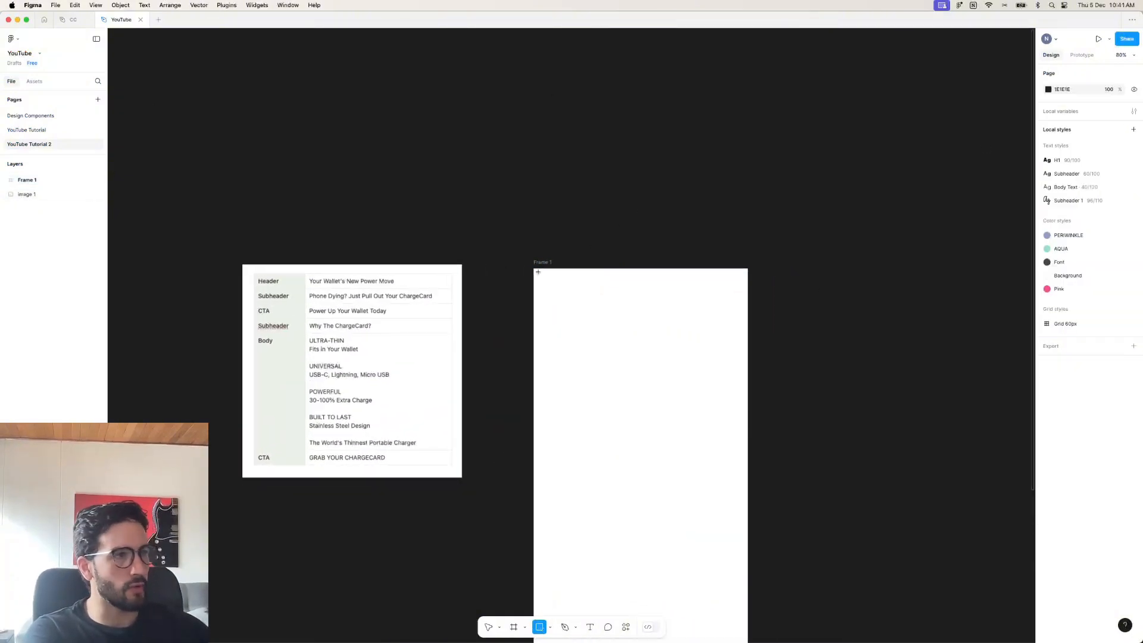
{"action": "left_click_drag", "start_coordinate": [538, 271], "coordinate": [712, 293]}
{"action": "scroll", "coordinate": [715, 298], "scroll_direction": "down", "scroll_amount": 1}
Switch to Chrome and sample the blue #2EADFE from the product page's announcement bar with the color picker.
{"action": "mouse_move", "coordinate": [542, 640]}
{"action": "left_click", "coordinate": [506, 628]}
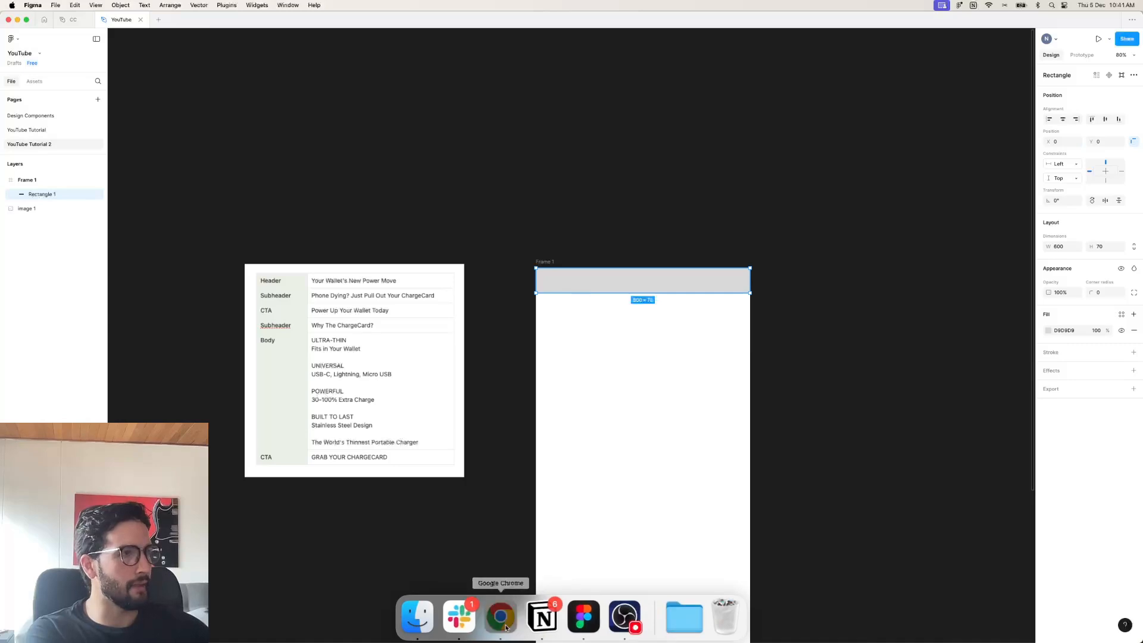
{"action": "left_click", "coordinate": [1046, 40]}
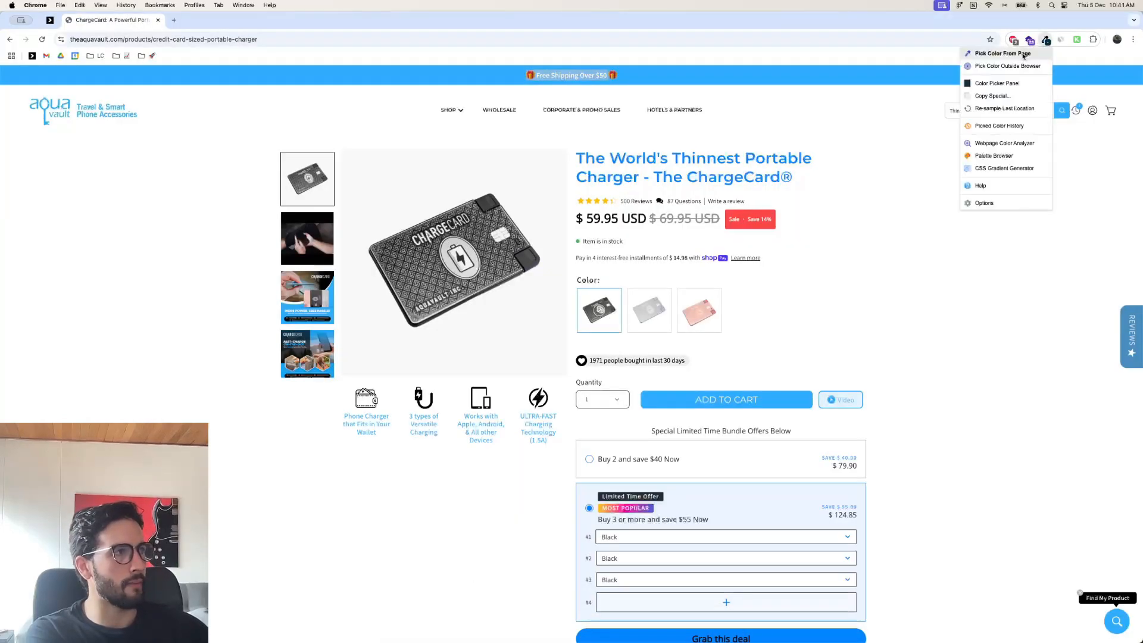
{"action": "left_click", "coordinate": [1024, 53]}
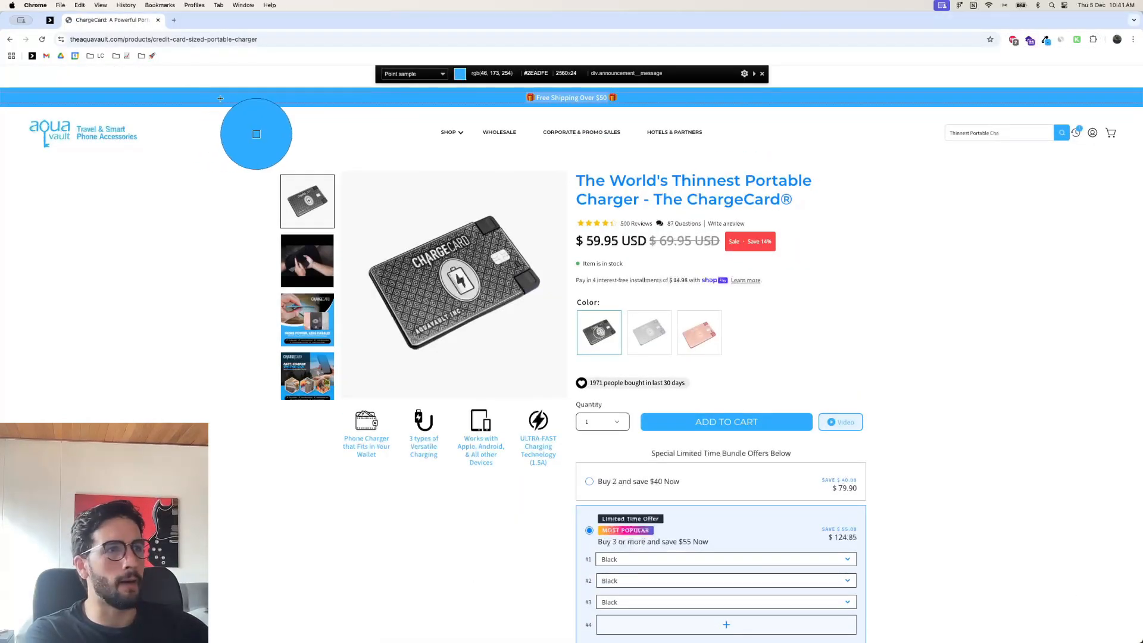
{"action": "left_click", "coordinate": [220, 98]}
Return to Figma and fill the banner rectangle with the copied blue #2EADFE.
{"action": "mouse_move", "coordinate": [542, 641]}
{"action": "left_click", "coordinate": [582, 624]}
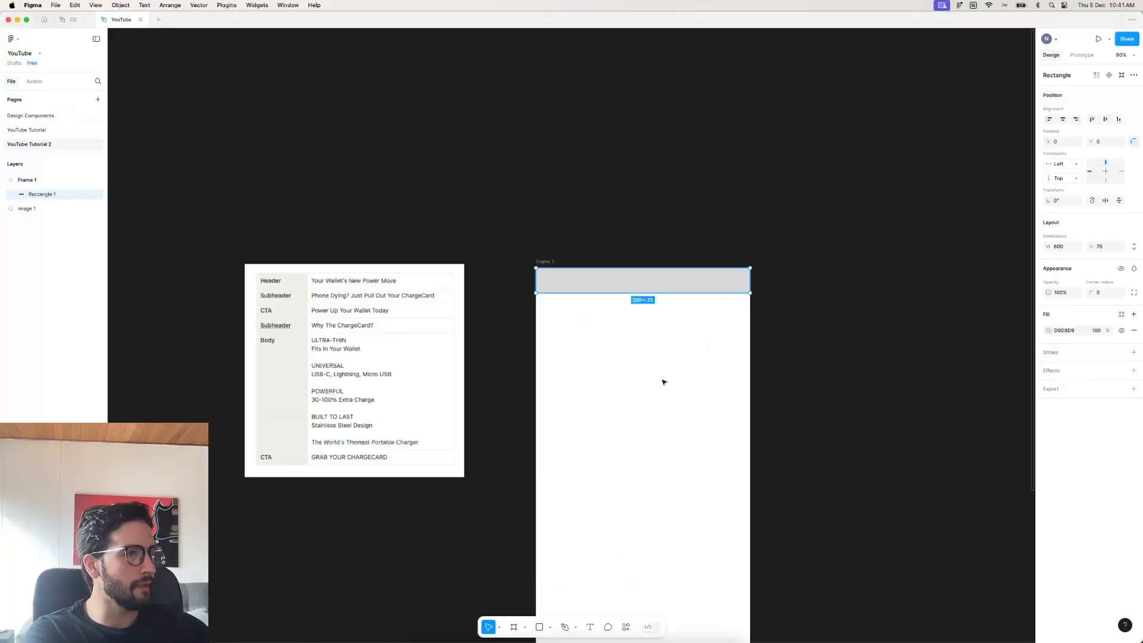
{"action": "left_click", "coordinate": [1067, 332]}
{"action": "key", "text": "super+v"}
{"action": "left_click", "coordinate": [910, 245]}
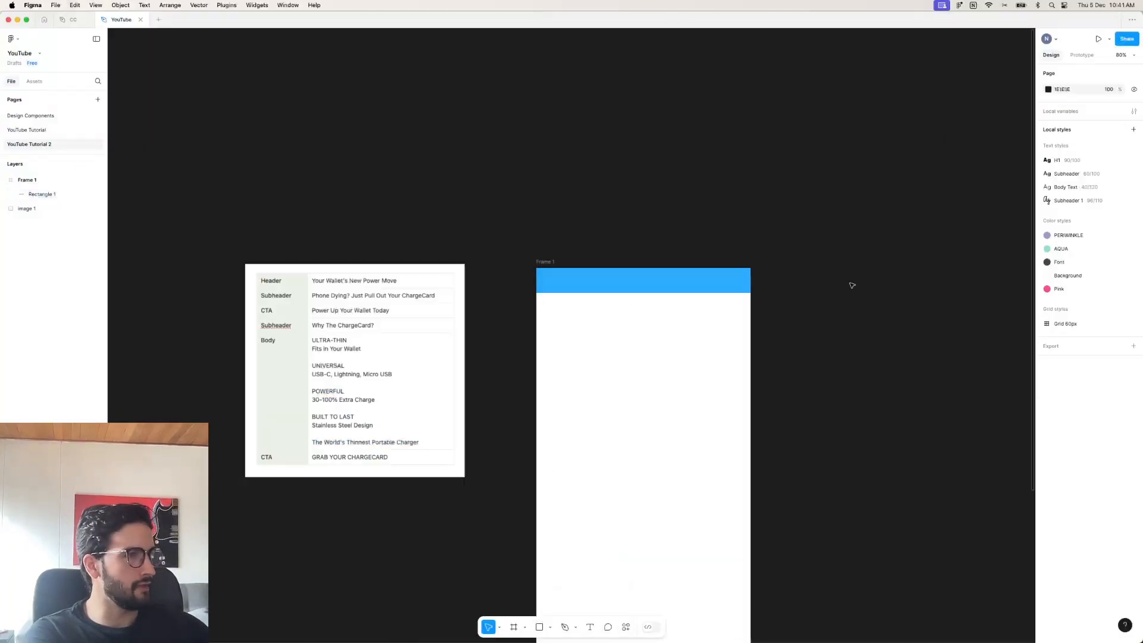
Add the text "Free Shipping Over $50 🚚" on the blue banner, including the truck emoji.
{"action": "scroll", "coordinate": [773, 338], "scroll_direction": "up", "scroll_amount": 2}
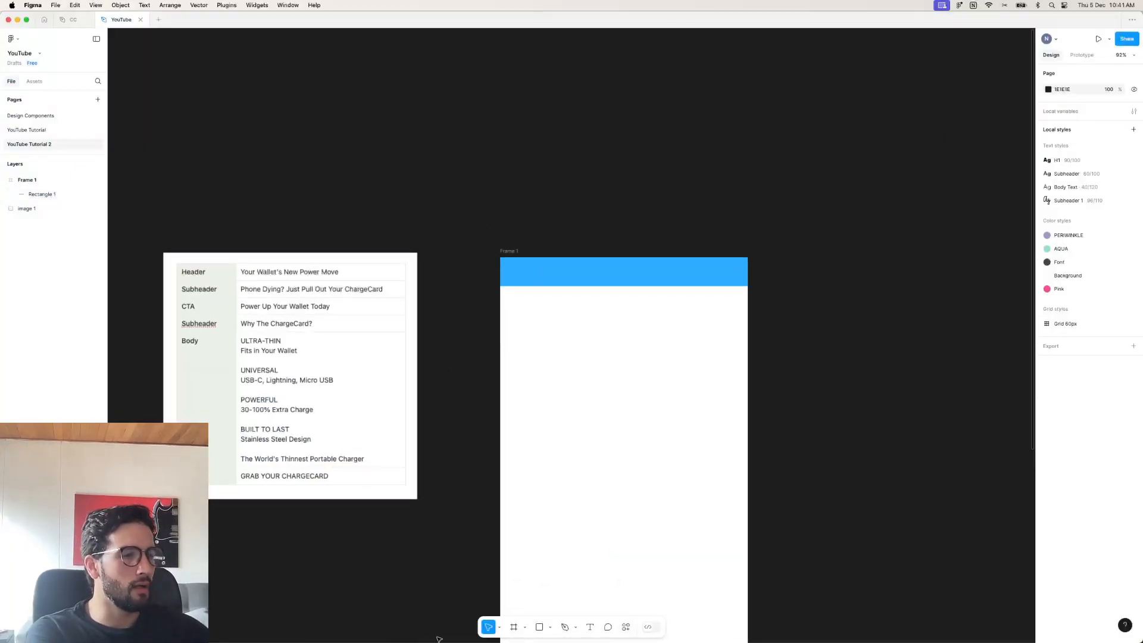
{"action": "left_click", "coordinate": [589, 627]}
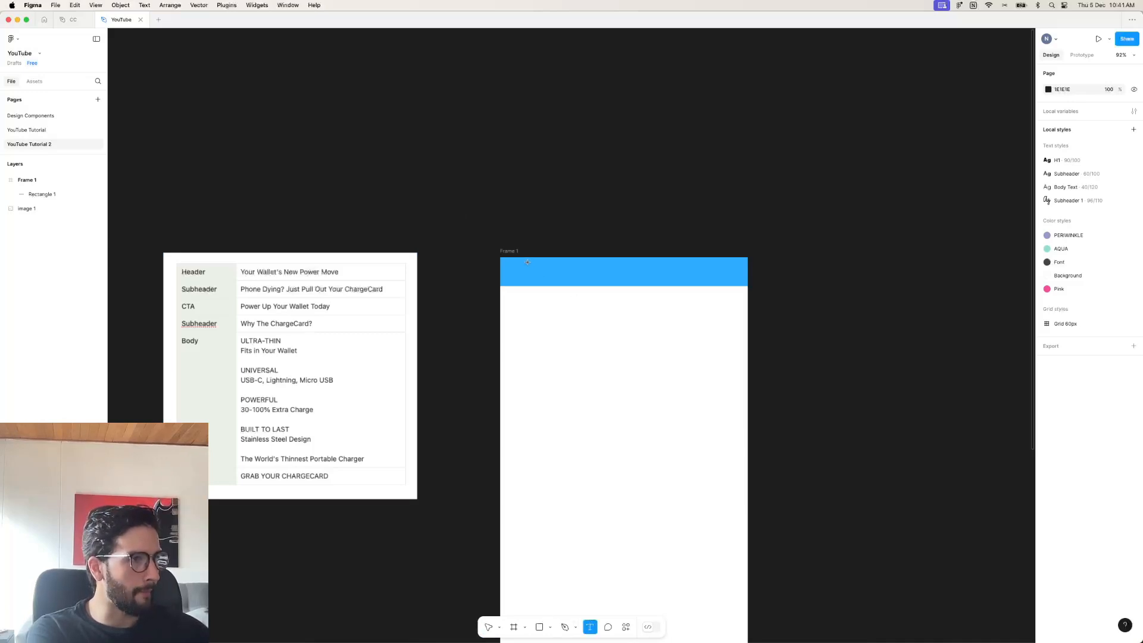
{"action": "left_click_drag", "start_coordinate": [527, 262], "coordinate": [734, 278]}
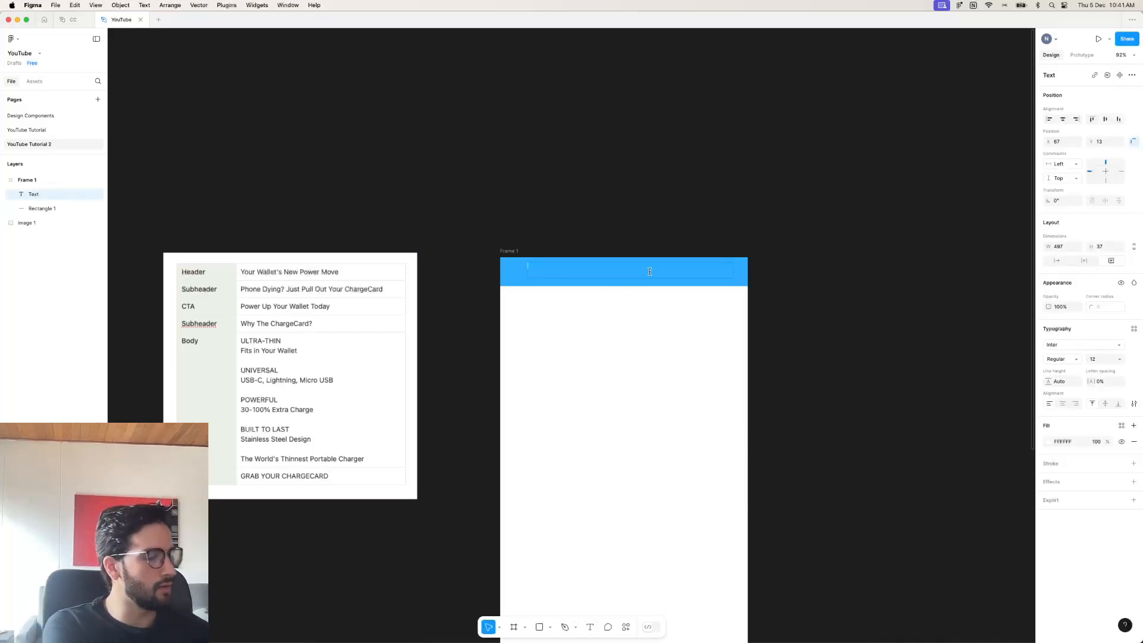
{"action": "type", "text": "Free Shipping Over $50"}
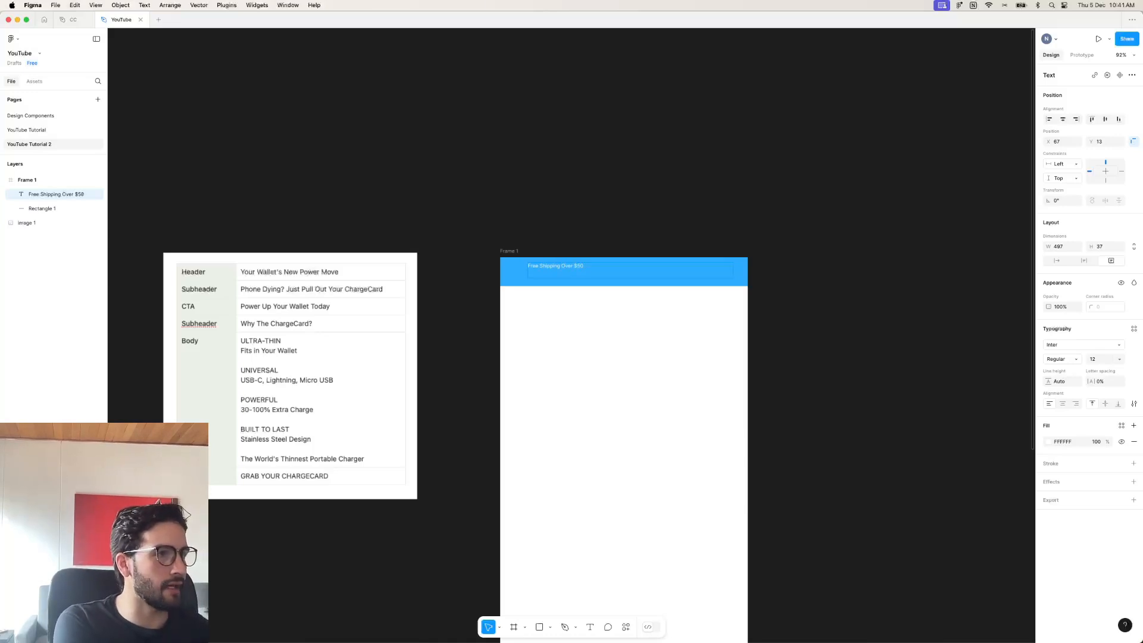
{"action": "key", "text": "ctrl+super+space"}
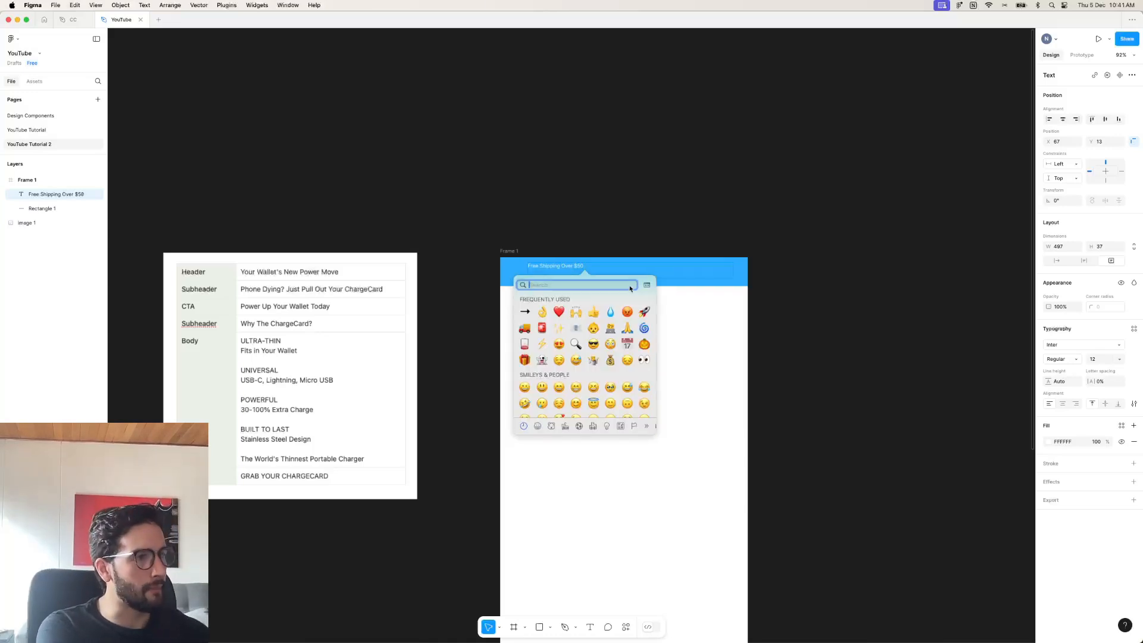
{"action": "left_click", "coordinate": [524, 330]}
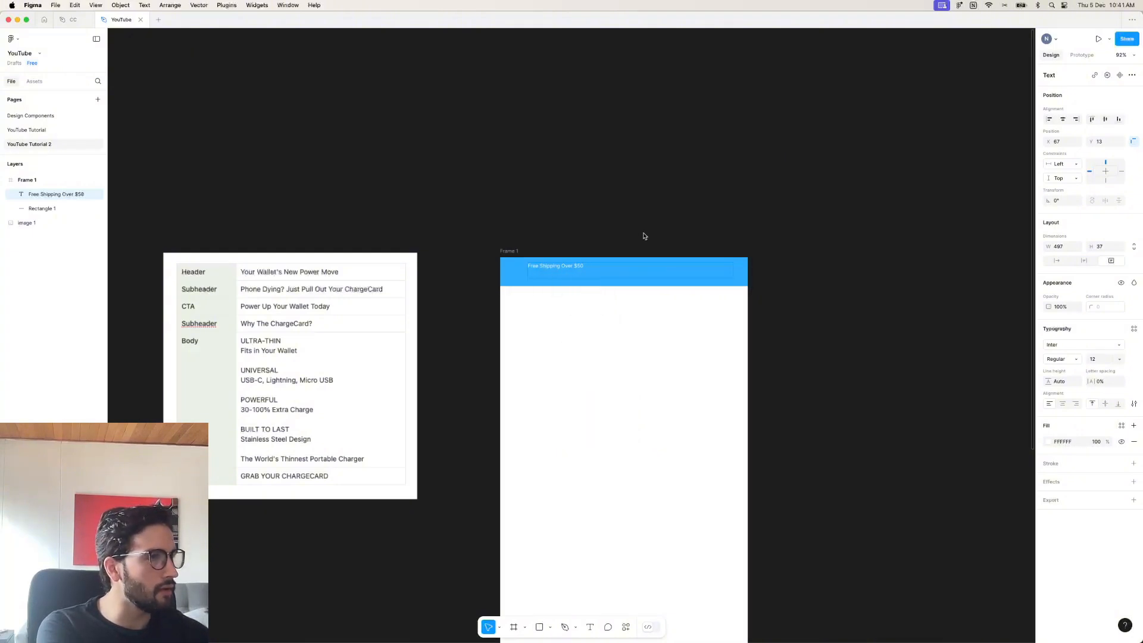
{"action": "key", "text": "Escape"}
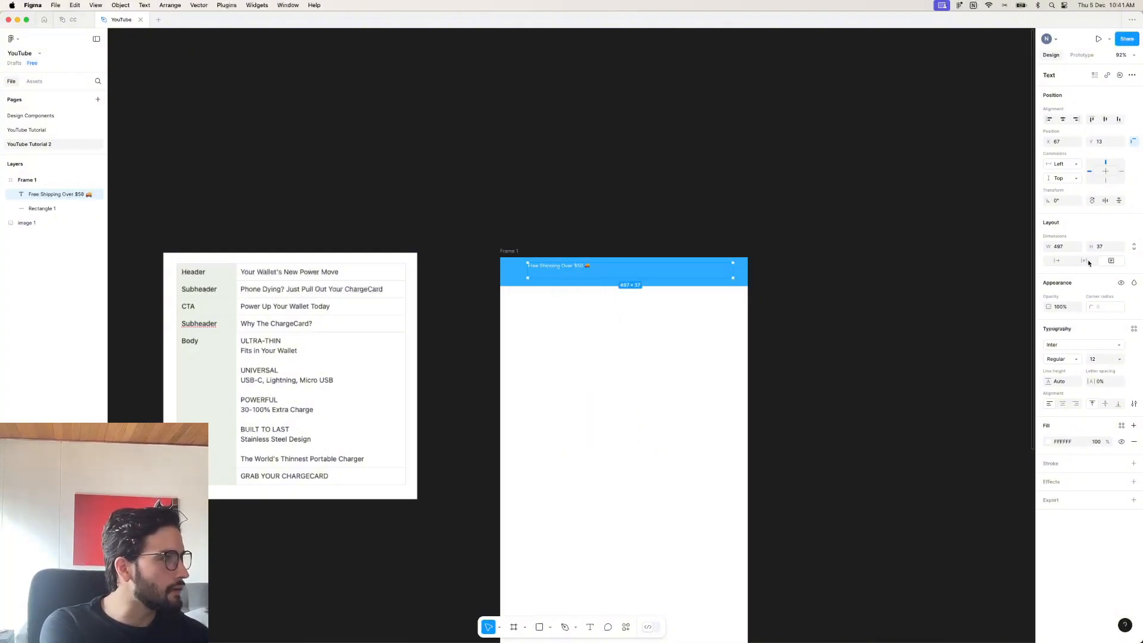
Shrink the shipping text box to fit its content and center it within the blue banner.
{"action": "left_click", "coordinate": [1086, 261]}
{"action": "double_click", "coordinate": [733, 266]}
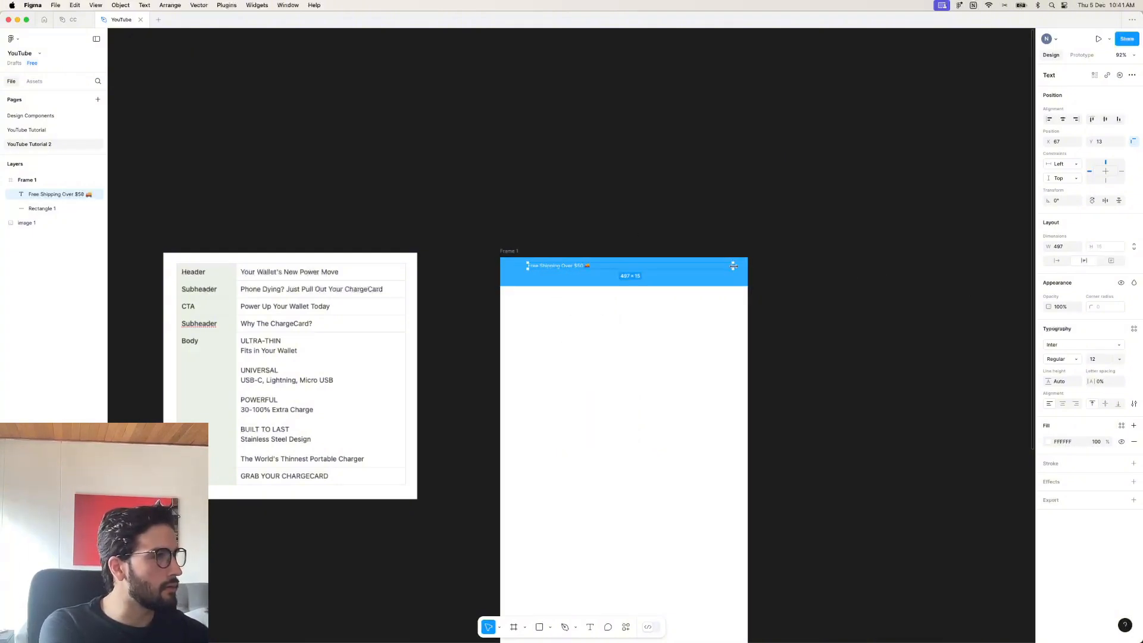
{"action": "left_click_drag", "start_coordinate": [551, 264], "coordinate": [637, 274]}
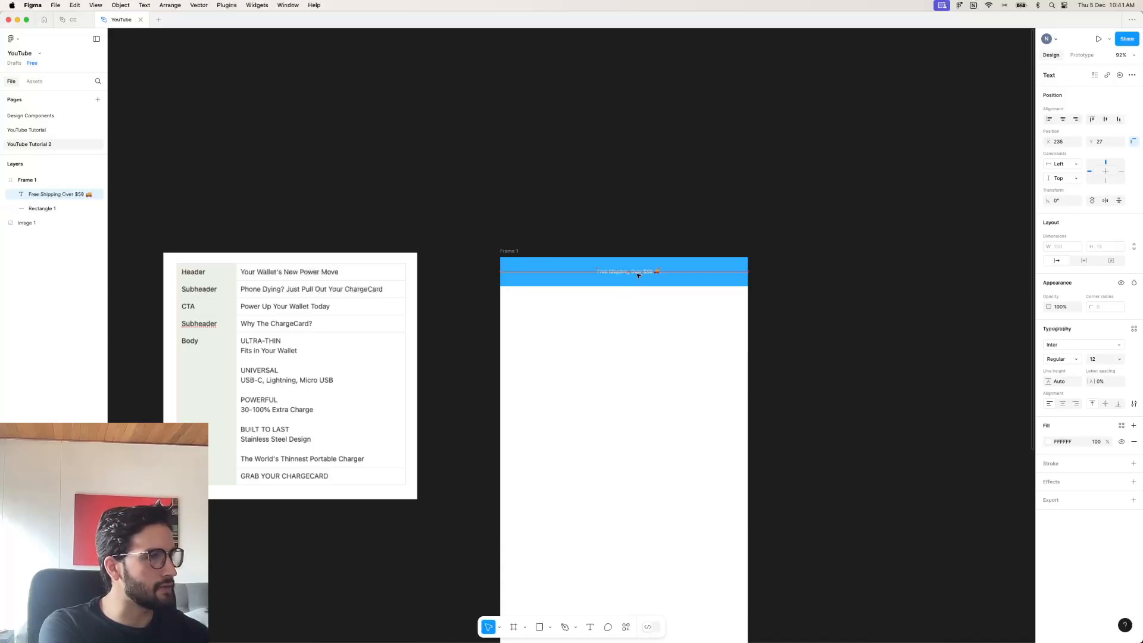
Inspect the fonts used on the ChargeCard product page with Chrome's element inspector.
{"action": "left_click", "coordinate": [500, 619]}
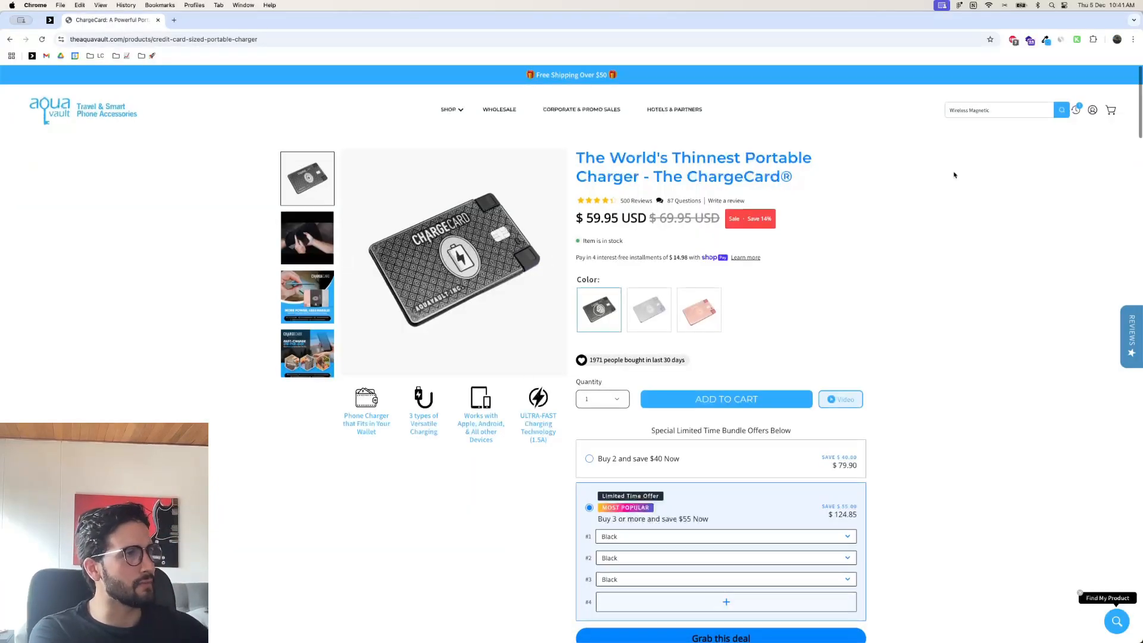
{"action": "right_click", "coordinate": [895, 211]}
{"action": "left_click", "coordinate": [929, 357]}
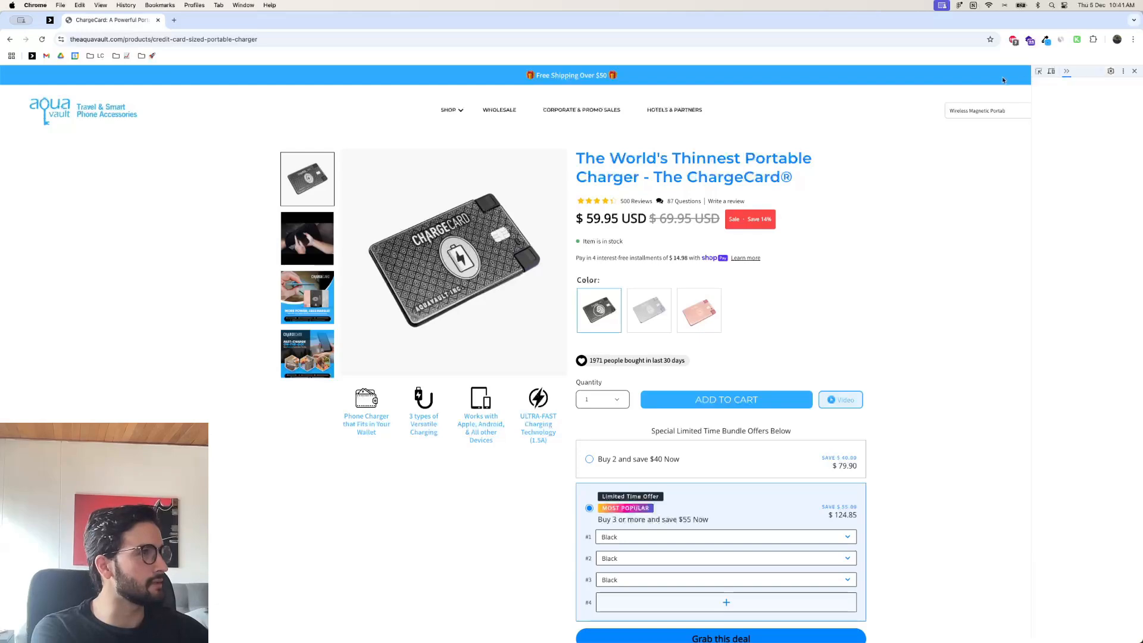
{"action": "left_click", "coordinate": [1039, 71]}
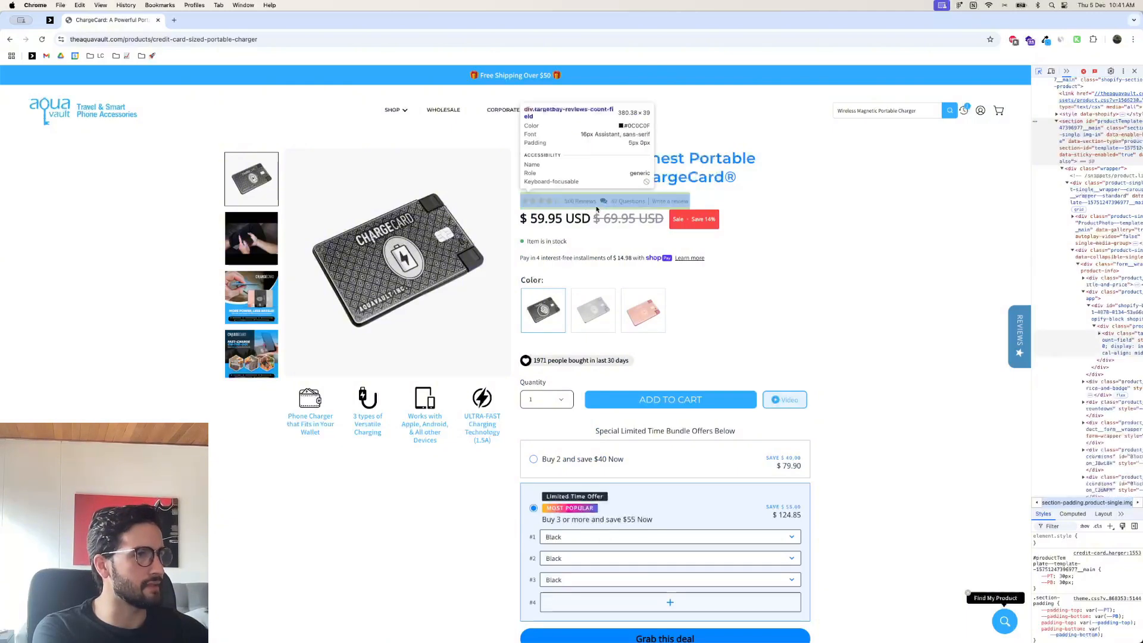
{"action": "key", "text": "Escape"}
Return to Figma and change the shipping text's font to Montserrat.
{"action": "mouse_move", "coordinate": [620, 641]}
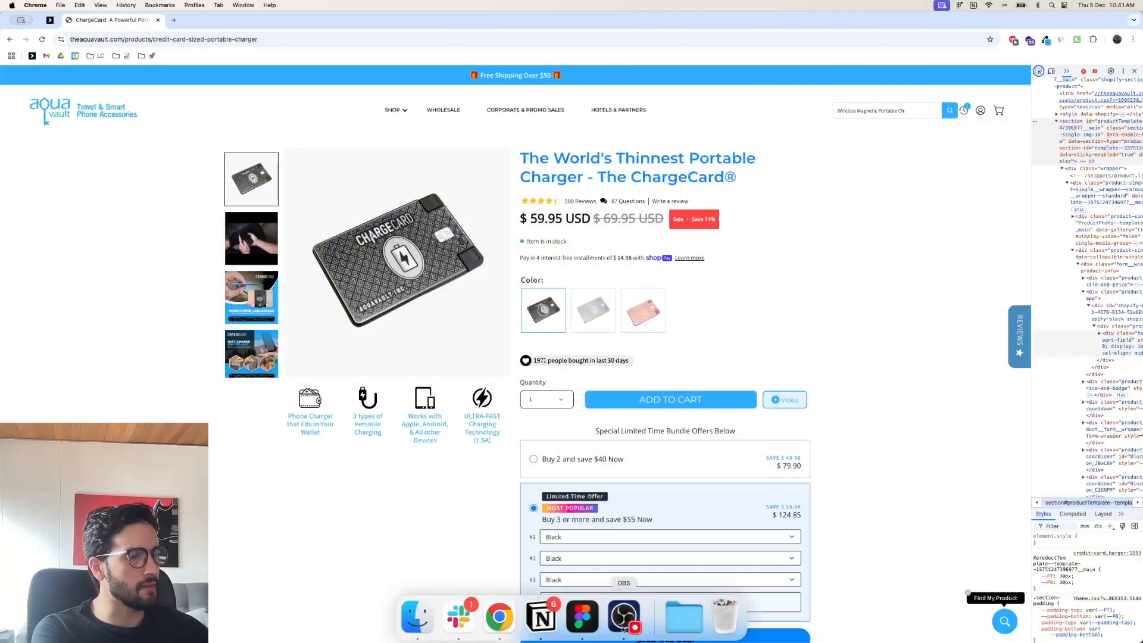
{"action": "left_click", "coordinate": [592, 628]}
{"action": "scroll", "coordinate": [636, 304], "scroll_direction": "up", "scroll_amount": 5}
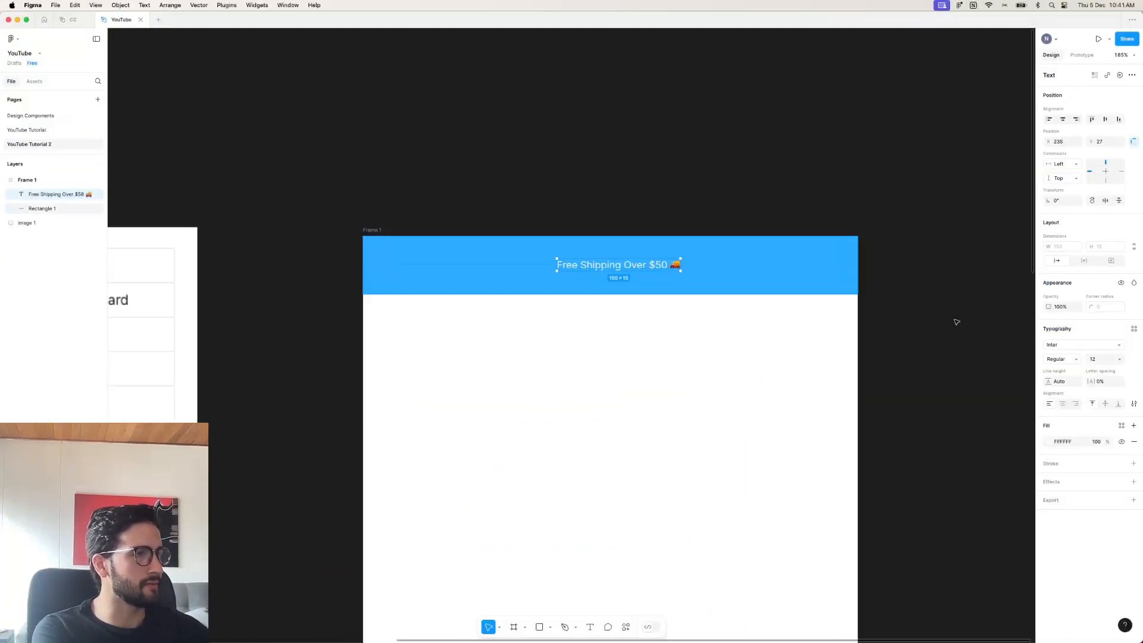
{"action": "left_click", "coordinate": [1080, 344]}
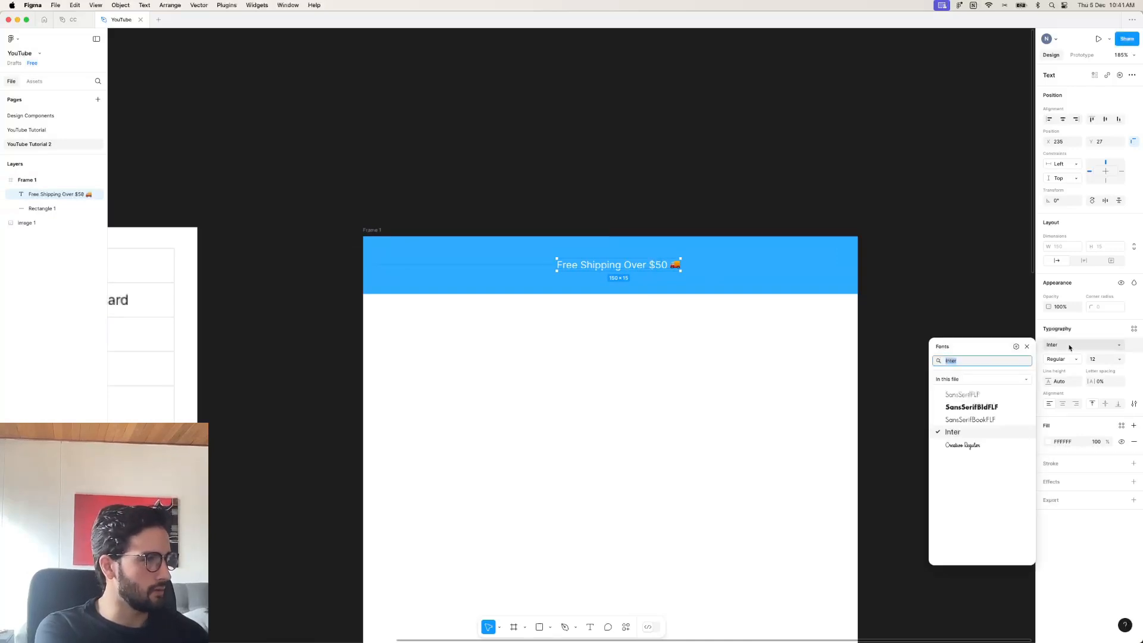
{"action": "type", "text": "mont"}
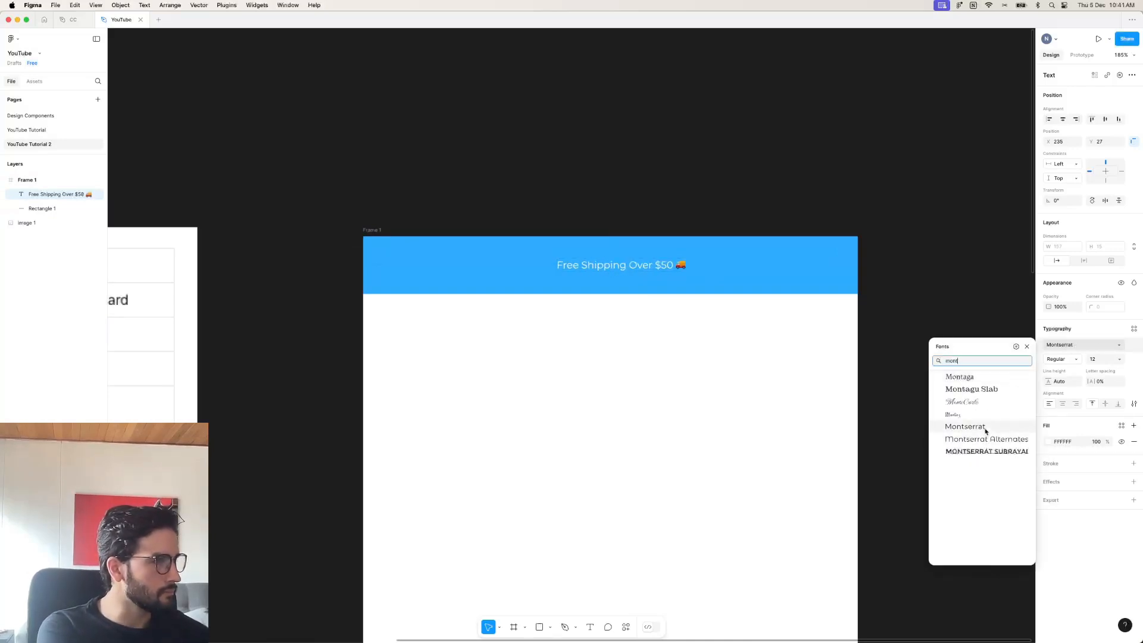
{"action": "left_click", "coordinate": [982, 428]}
{"action": "scroll", "coordinate": [720, 286], "scroll_direction": "down", "scroll_amount": 3}
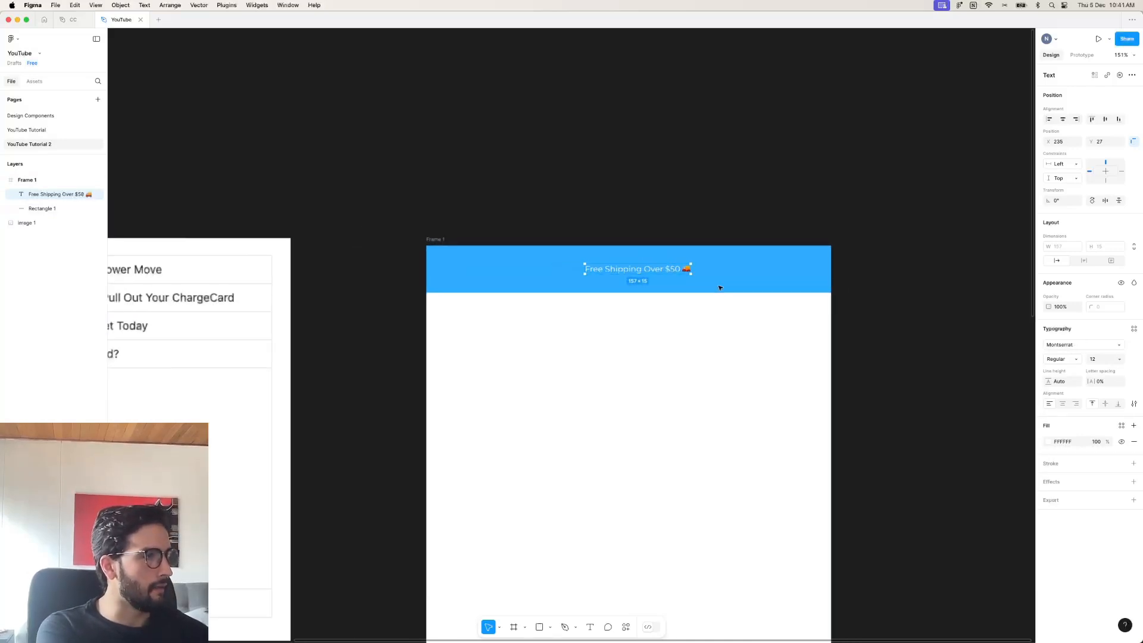
Increase the shipping text's font size and center the text on the blue banner.
{"action": "left_click", "coordinate": [1092, 360]}
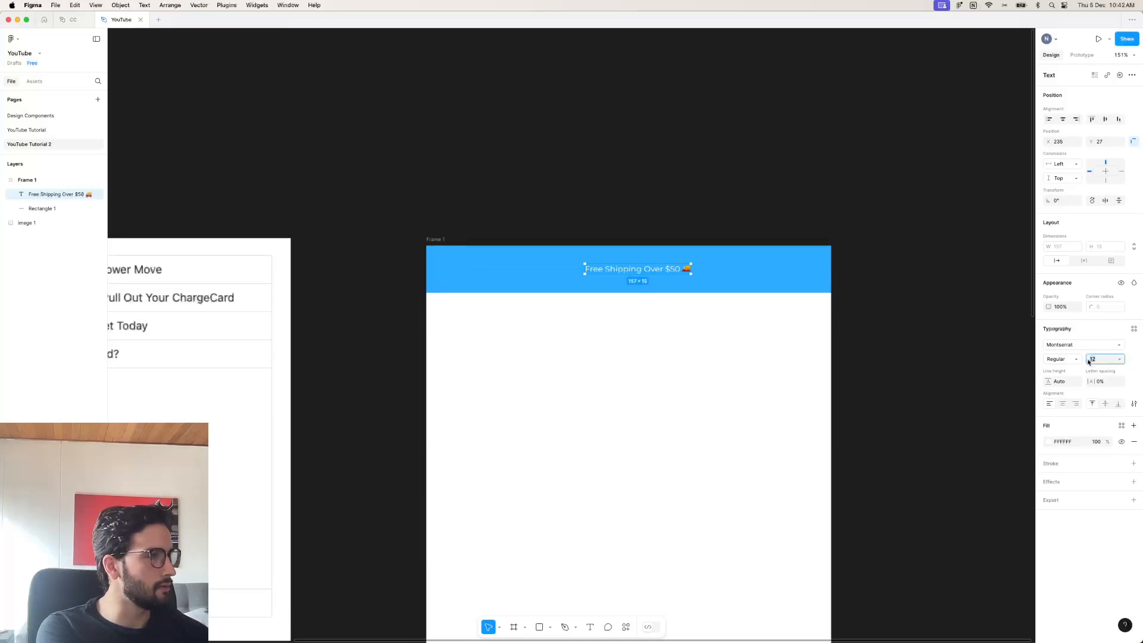
{"action": "left_click", "coordinate": [1086, 360]}
{"action": "left_click_drag", "start_coordinate": [1086, 362], "coordinate": [1096, 362]}
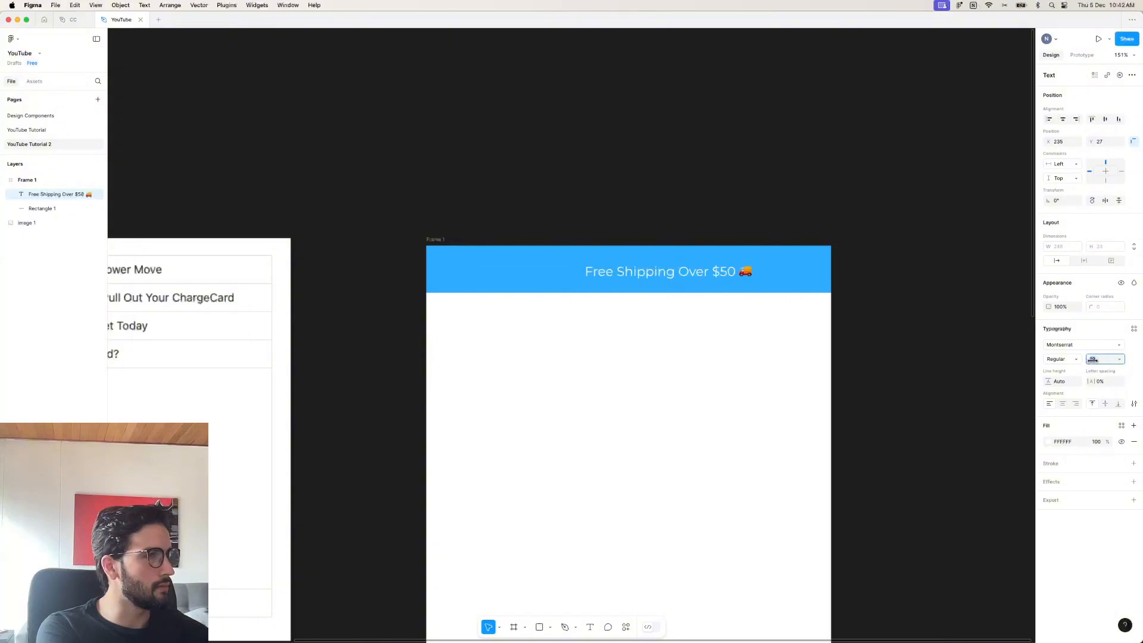
{"action": "left_click", "coordinate": [724, 254], "text": "shift"}
{"action": "left_click", "coordinate": [1064, 120]}
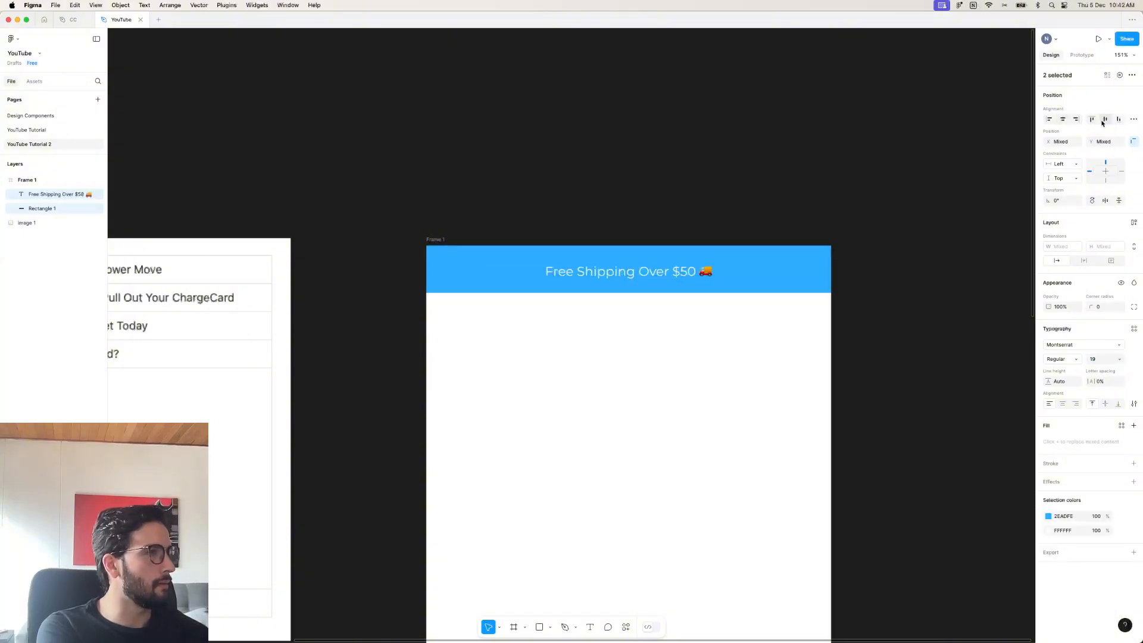
{"action": "left_click", "coordinate": [819, 199]}
Review the supplied copy table alongside the layout frame.
{"action": "scroll", "coordinate": [820, 199], "scroll_direction": "down", "scroll_amount": 4}
{"action": "scroll", "coordinate": [819, 202], "scroll_direction": "down", "scroll_amount": 2}
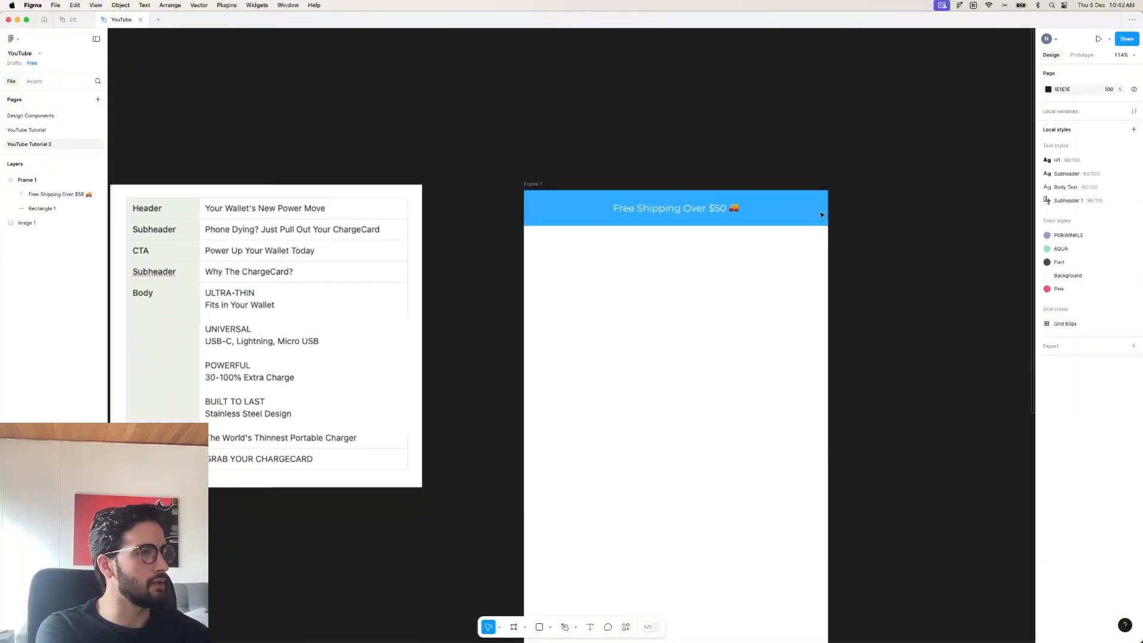
{"action": "scroll", "coordinate": [819, 211], "scroll_direction": "down", "scroll_amount": 1}
{"action": "scroll", "coordinate": [819, 255], "scroll_direction": "right", "scroll_amount": 2}
{"action": "scroll", "coordinate": [820, 255], "scroll_direction": "down", "scroll_amount": 3}
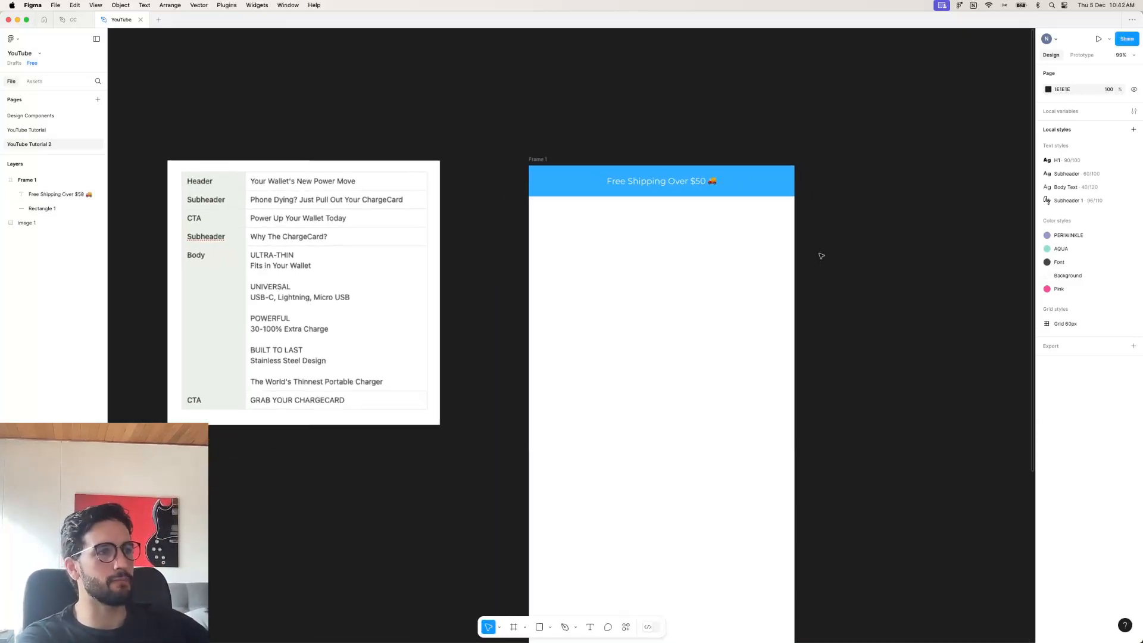
{"action": "scroll", "coordinate": [822, 256], "scroll_direction": "right", "scroll_amount": 4}
{"action": "scroll", "coordinate": [822, 256], "scroll_direction": "down", "scroll_amount": 1}
{"action": "scroll", "coordinate": [798, 261], "scroll_direction": "right", "scroll_amount": 3}
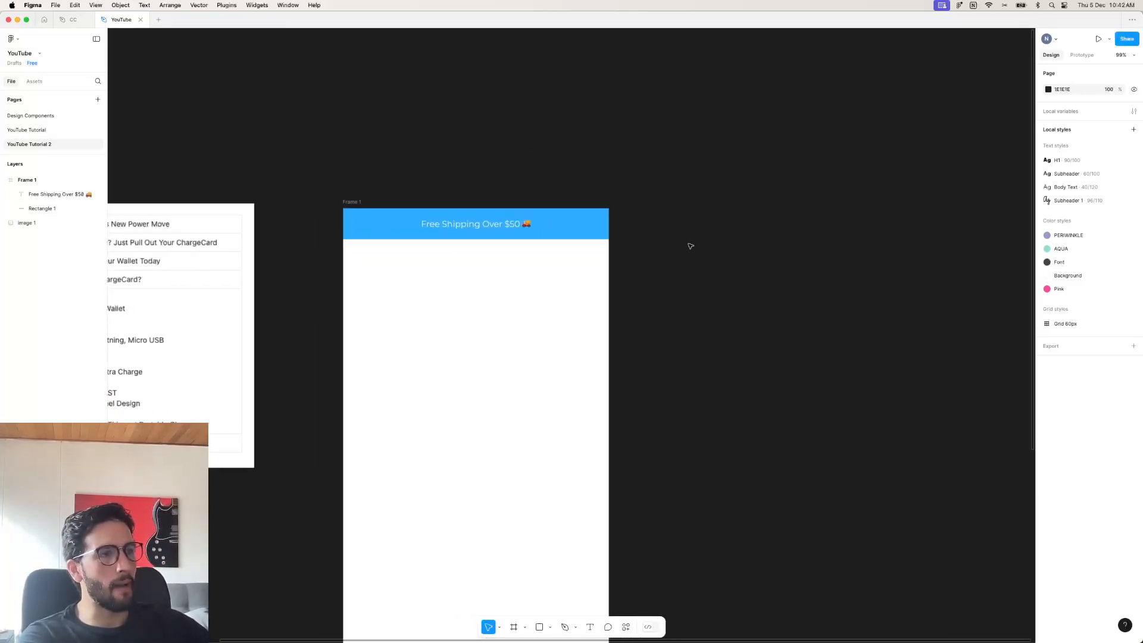
{"action": "scroll", "coordinate": [689, 245], "scroll_direction": "left", "scroll_amount": 3}
{"action": "scroll", "coordinate": [691, 246], "scroll_direction": "left", "scroll_amount": 1}
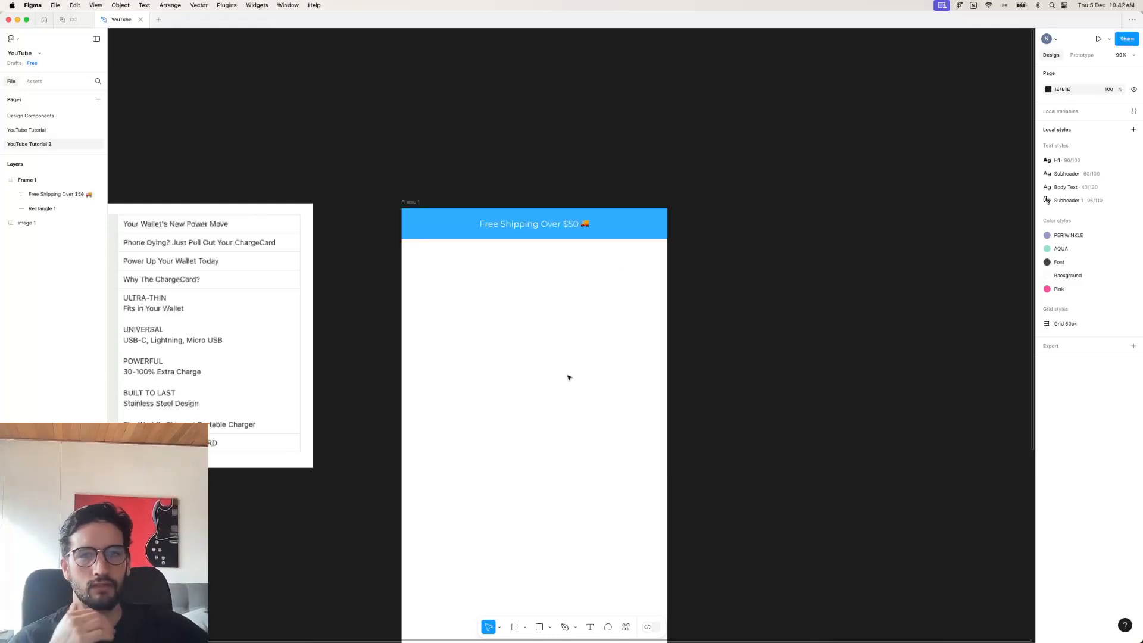
Reduce the blue banner's height to about 55 and vertically center the shipping text within it.
{"action": "left_click", "coordinate": [602, 235]}
{"action": "left_click_drag", "start_coordinate": [598, 239], "coordinate": [598, 233]}
{"action": "left_click", "coordinate": [567, 225], "text": "shift"}
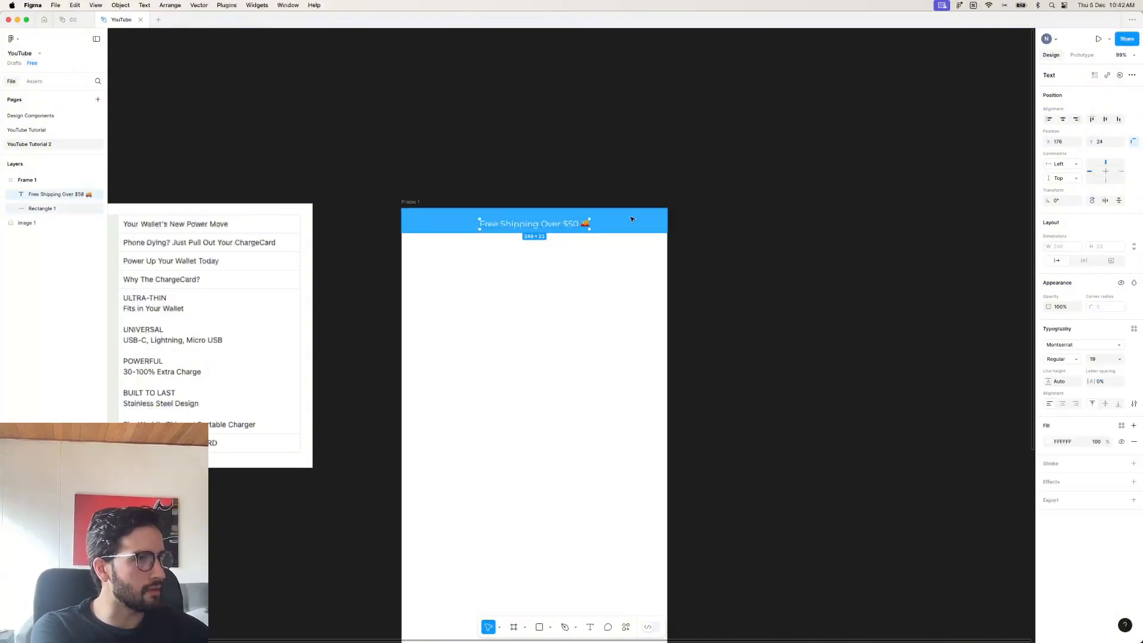
{"action": "left_click", "coordinate": [1105, 119]}
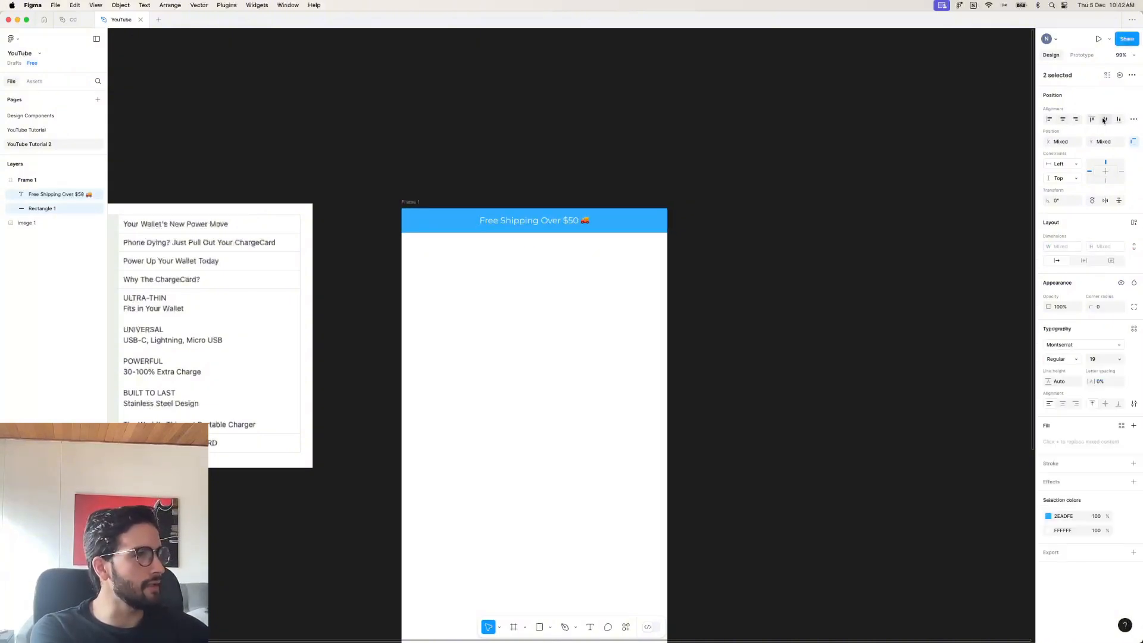
{"action": "left_click", "coordinate": [695, 175]}
Set the shipping text's font size to 18 and center it horizontally on the banner.
{"action": "mouse_move", "coordinate": [527, 629]}
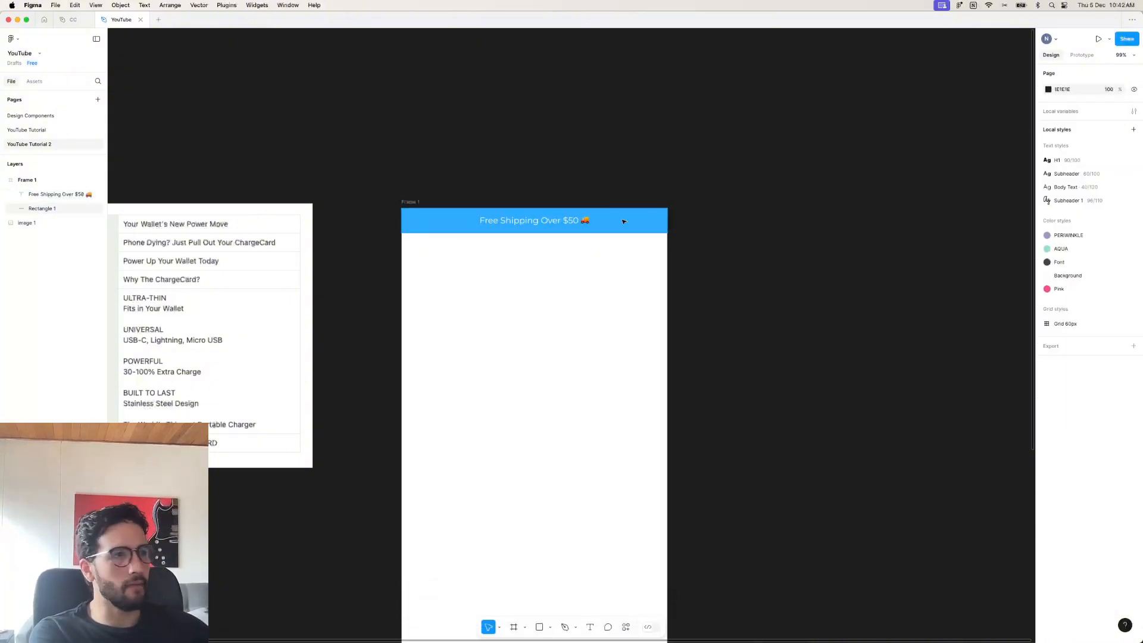
{"action": "left_click", "coordinate": [544, 221]}
{"action": "left_click", "coordinate": [1096, 361]}
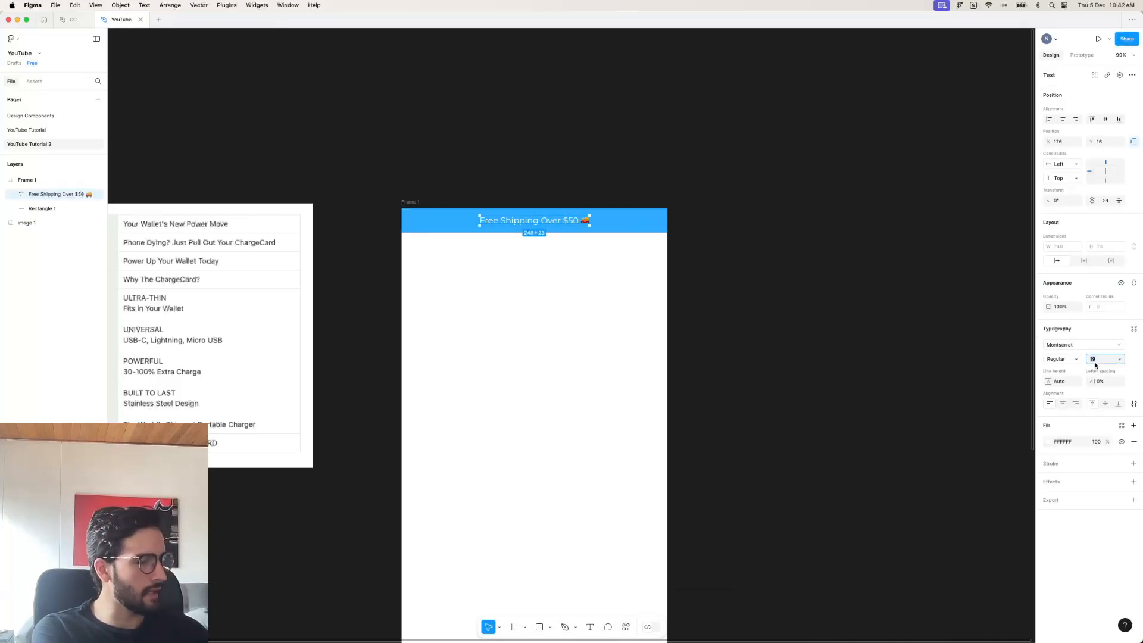
{"action": "type", "text": "18"}
{"action": "key", "text": "Return"}
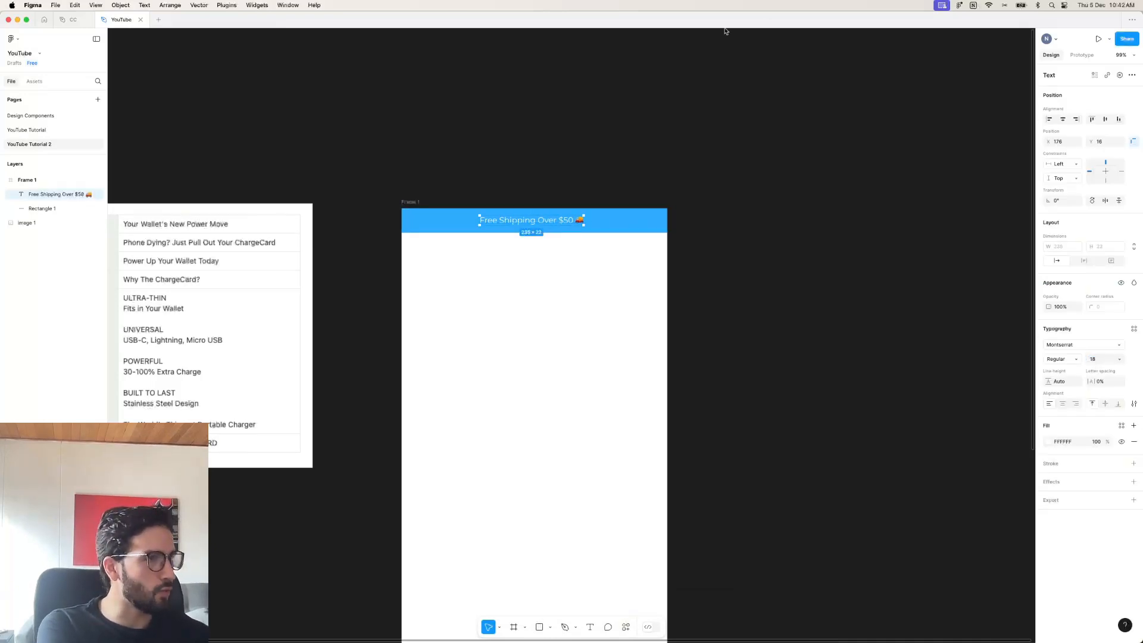
{"action": "left_click", "coordinate": [626, 229], "text": "shift"}
{"action": "left_click", "coordinate": [1063, 119]}
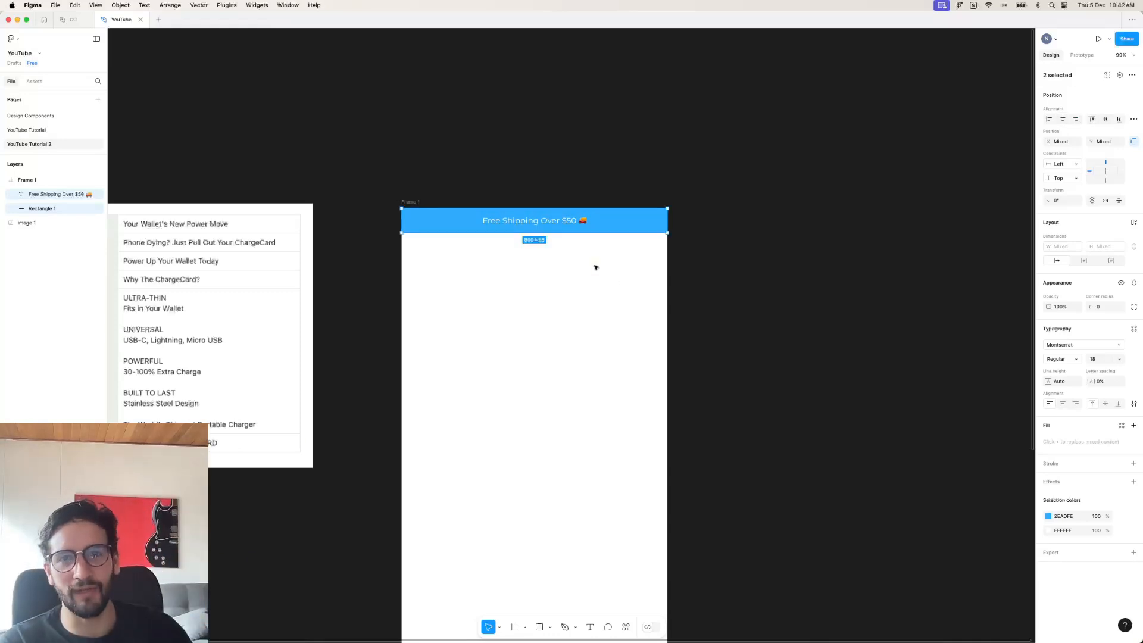
Switch to Chrome and browse the ChargeCard product gallery for usable imagery.
{"action": "key", "text": "super+Tab"}
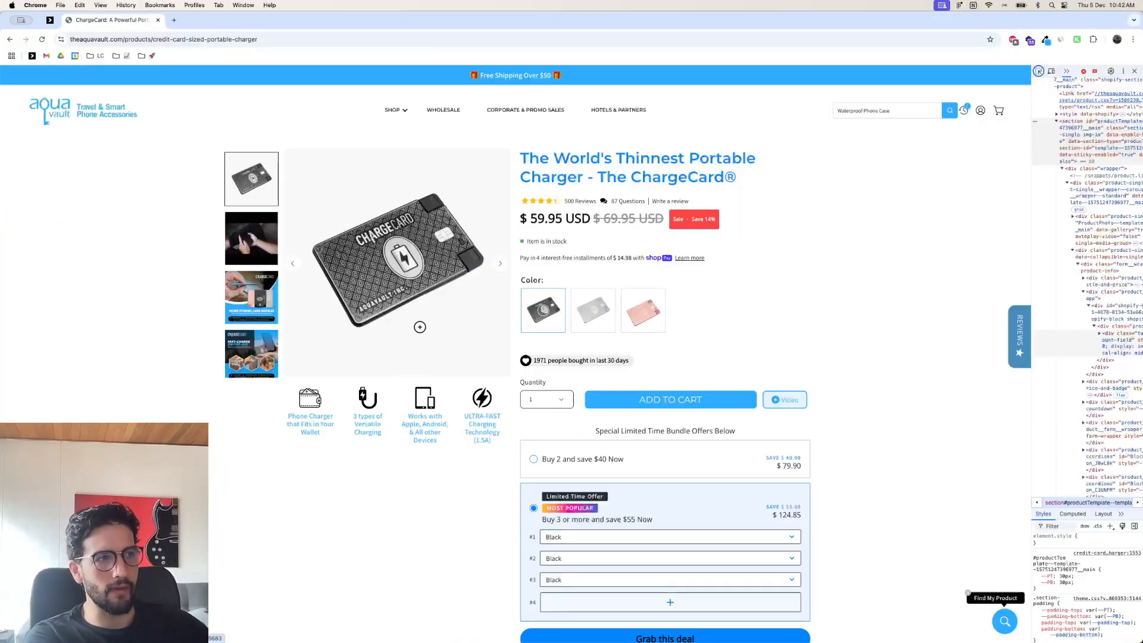
{"action": "left_click", "coordinate": [266, 253]}
{"action": "scroll", "coordinate": [258, 261], "scroll_direction": "down", "scroll_amount": 2}
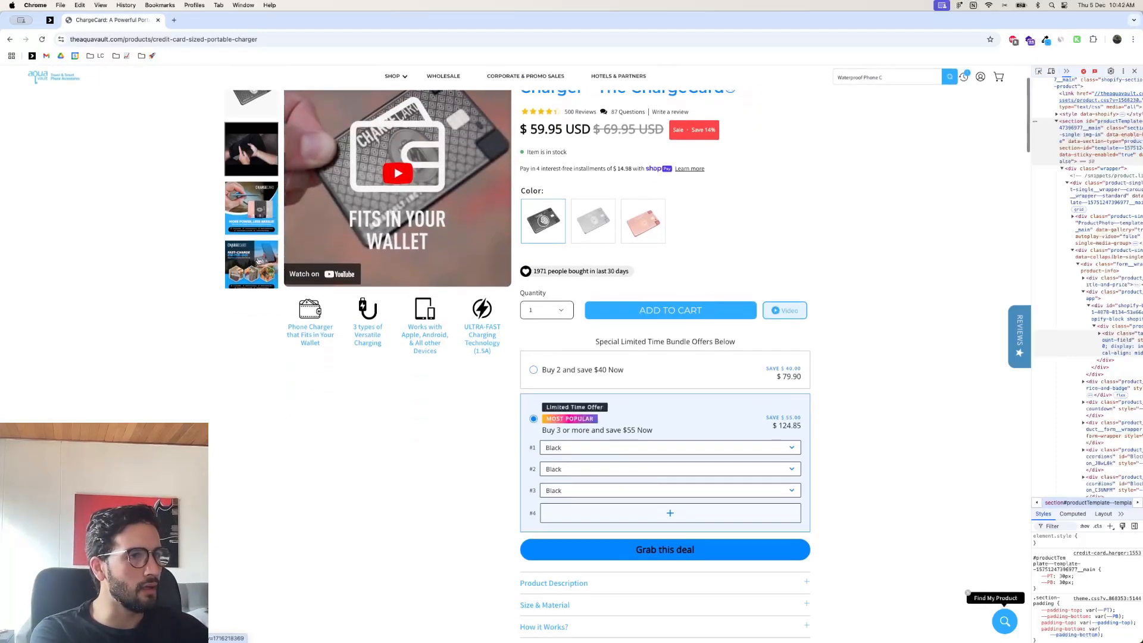
{"action": "left_click", "coordinate": [255, 215]}
{"action": "scroll", "coordinate": [444, 285], "scroll_direction": "up", "scroll_amount": 2}
{"action": "left_click", "coordinate": [502, 246]}
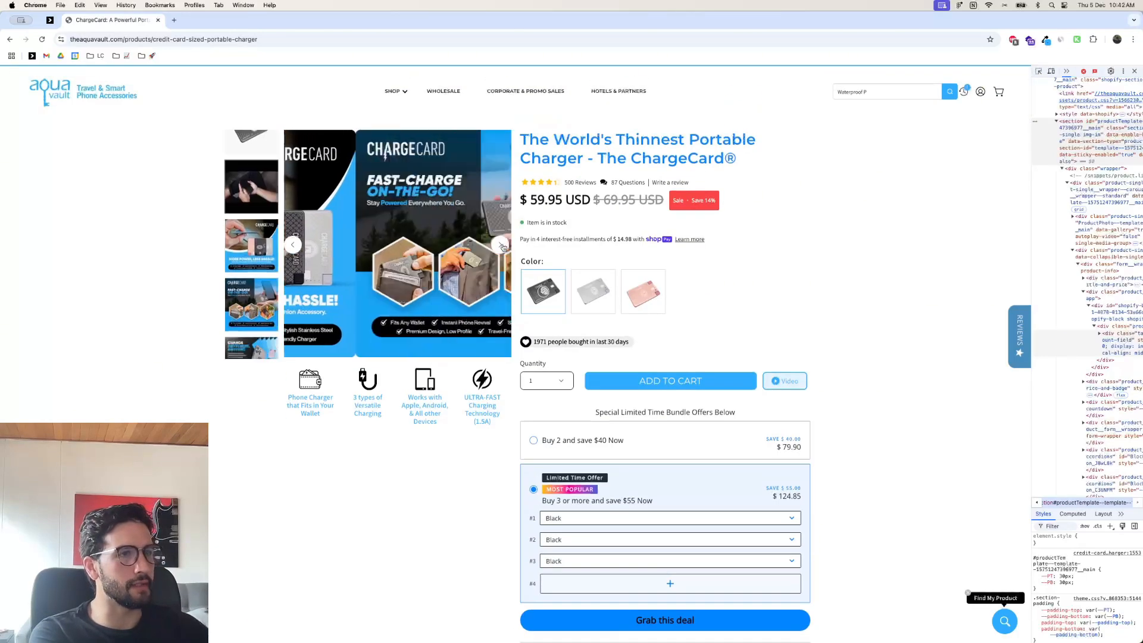
{"action": "left_click", "coordinate": [502, 245]}
Look through the ChargeCard product page for visuals down to the "ChargeCard is a Big Deal" section, closing the element inspector.
{"action": "scroll", "coordinate": [655, 286], "scroll_direction": "down", "scroll_amount": 15}
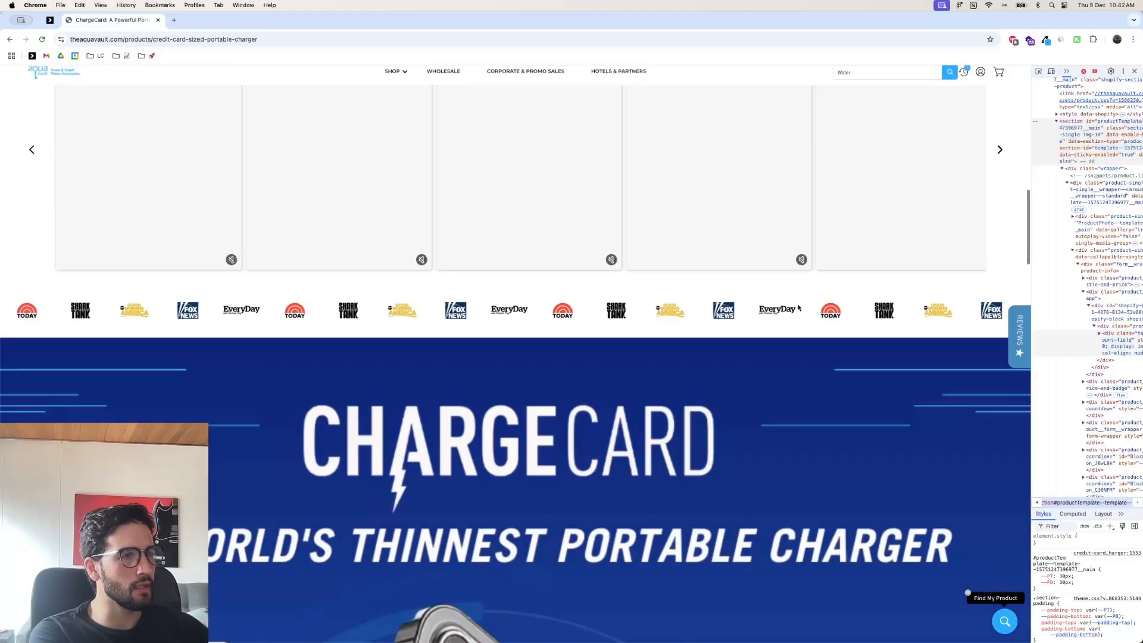
{"action": "scroll", "coordinate": [798, 308], "scroll_direction": "up", "scroll_amount": 4}
{"action": "scroll", "coordinate": [797, 306], "scroll_direction": "down", "scroll_amount": 15}
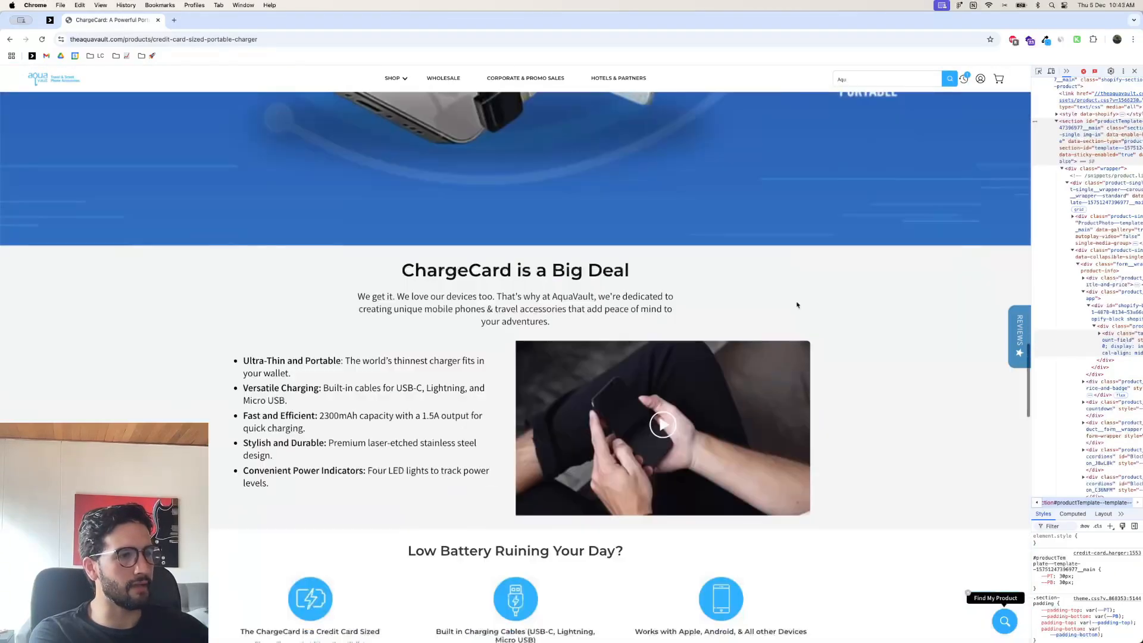
{"action": "scroll", "coordinate": [797, 305], "scroll_direction": "down", "scroll_amount": 5}
{"action": "scroll", "coordinate": [774, 298], "scroll_direction": "up", "scroll_amount": 20}
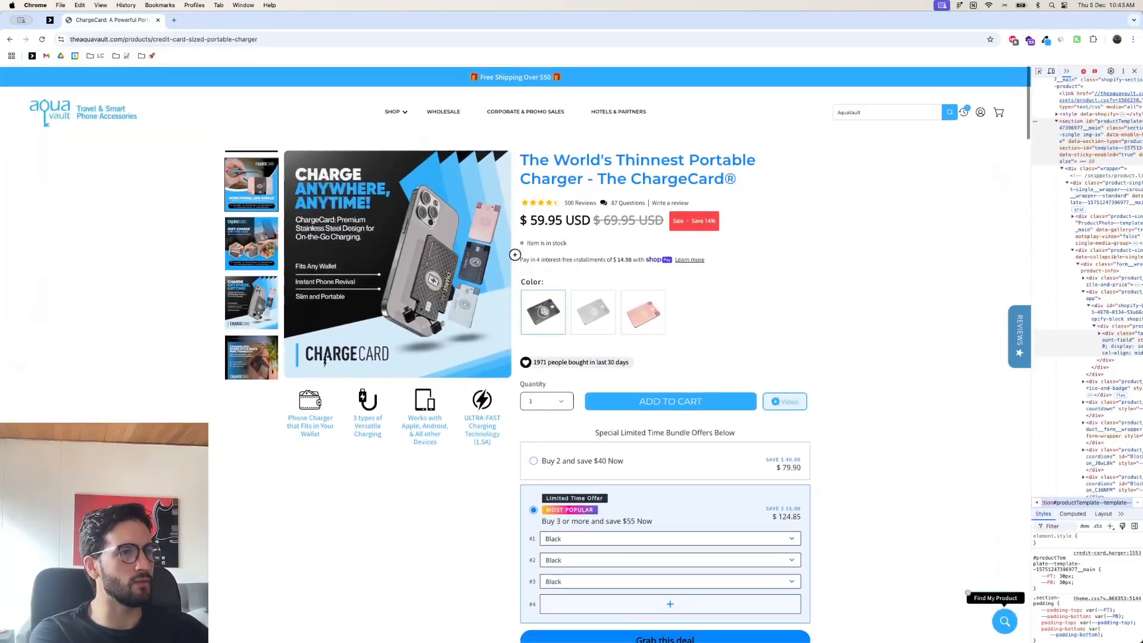
{"action": "scroll", "coordinate": [594, 476], "scroll_direction": "down", "scroll_amount": 3}
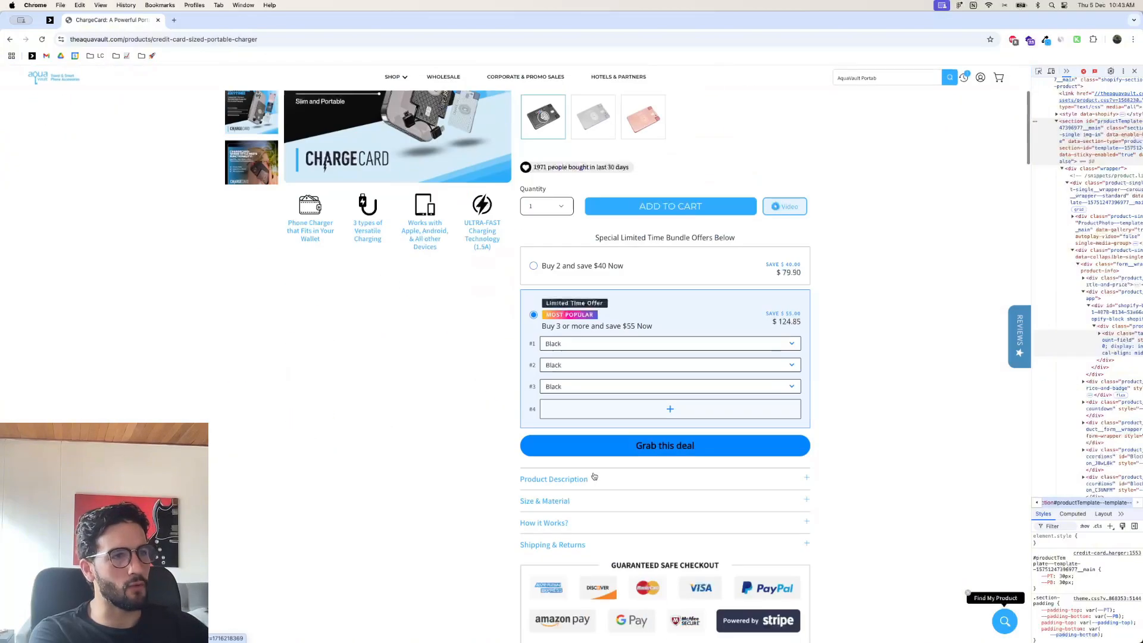
{"action": "scroll", "coordinate": [593, 477], "scroll_direction": "down", "scroll_amount": 15}
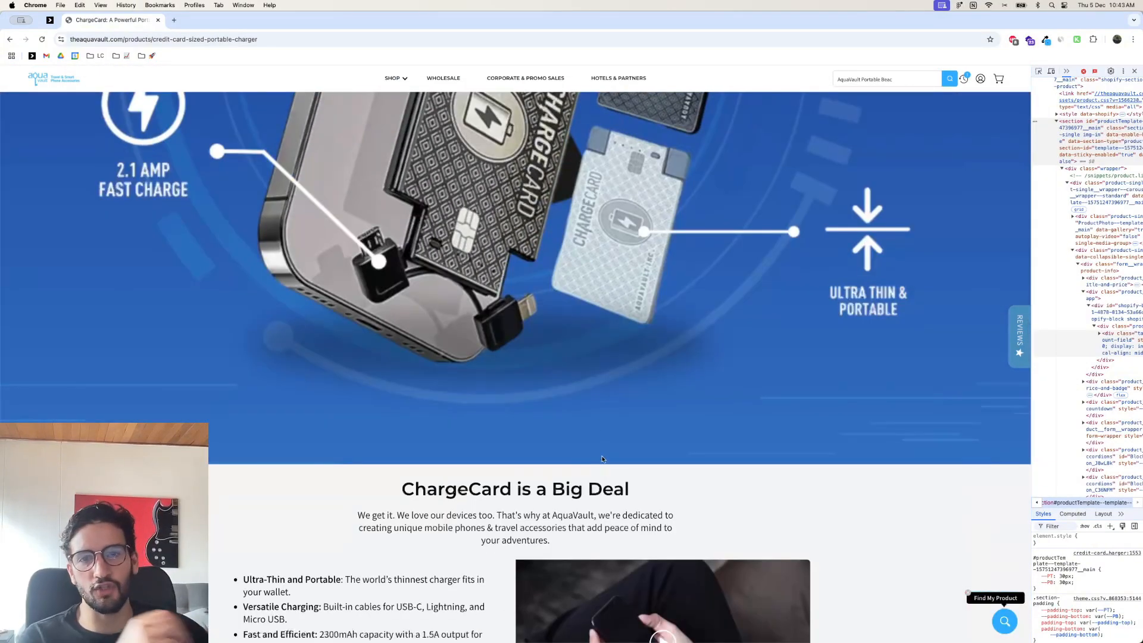
{"action": "scroll", "coordinate": [602, 459], "scroll_direction": "down", "scroll_amount": 1}
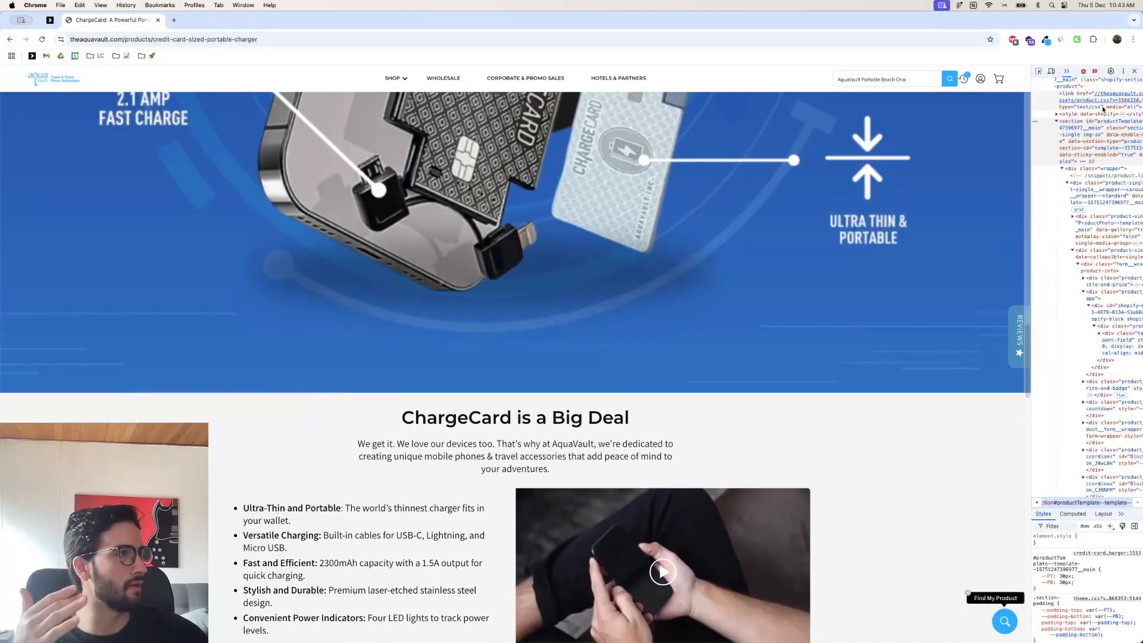
{"action": "left_click", "coordinate": [1135, 71]}
{"action": "scroll", "coordinate": [706, 405], "scroll_direction": "down", "scroll_amount": 3}
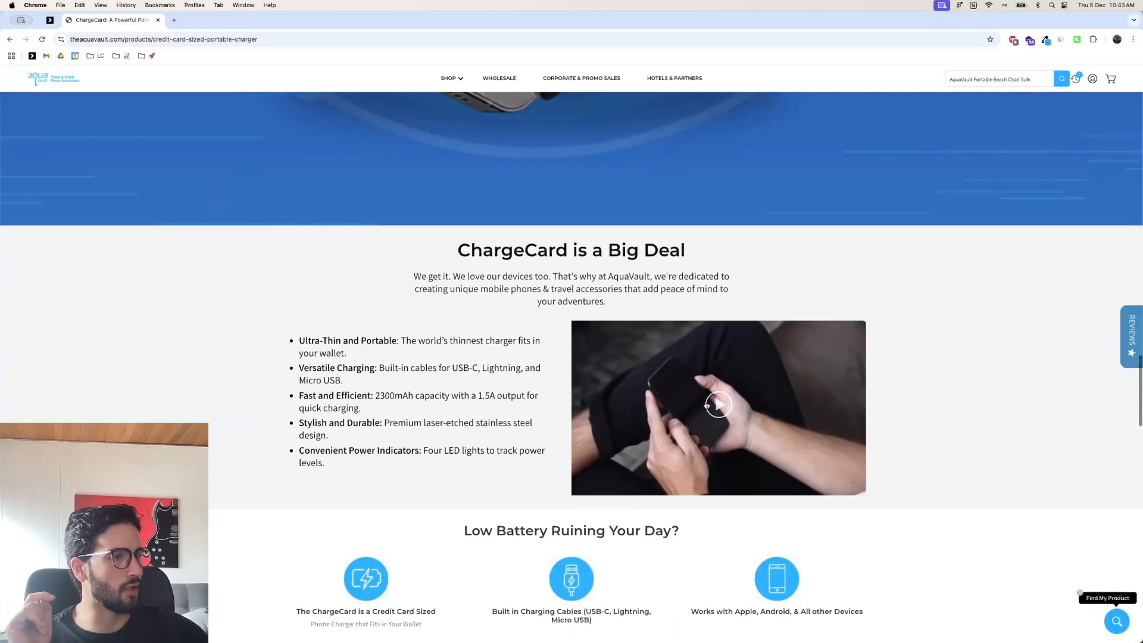
Play the ChargeCard video muted, pausing it full screen on the card-and-wallet shot with the suggested videos dismissed.
{"action": "left_click", "coordinate": [706, 404]}
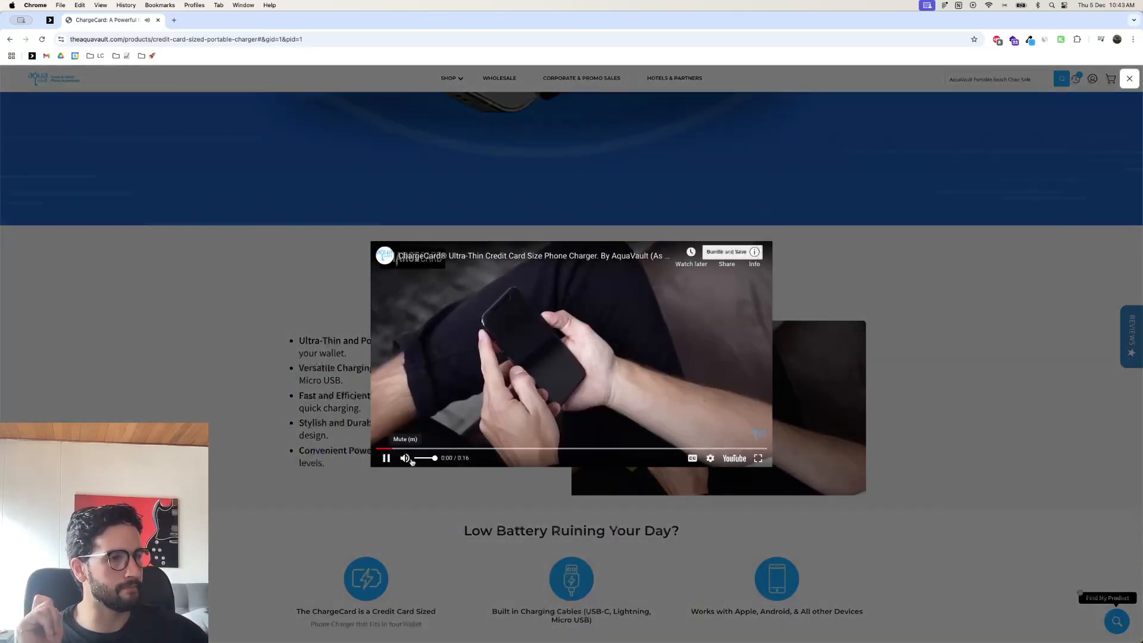
{"action": "left_click", "coordinate": [410, 461]}
{"action": "left_click", "coordinate": [601, 351]}
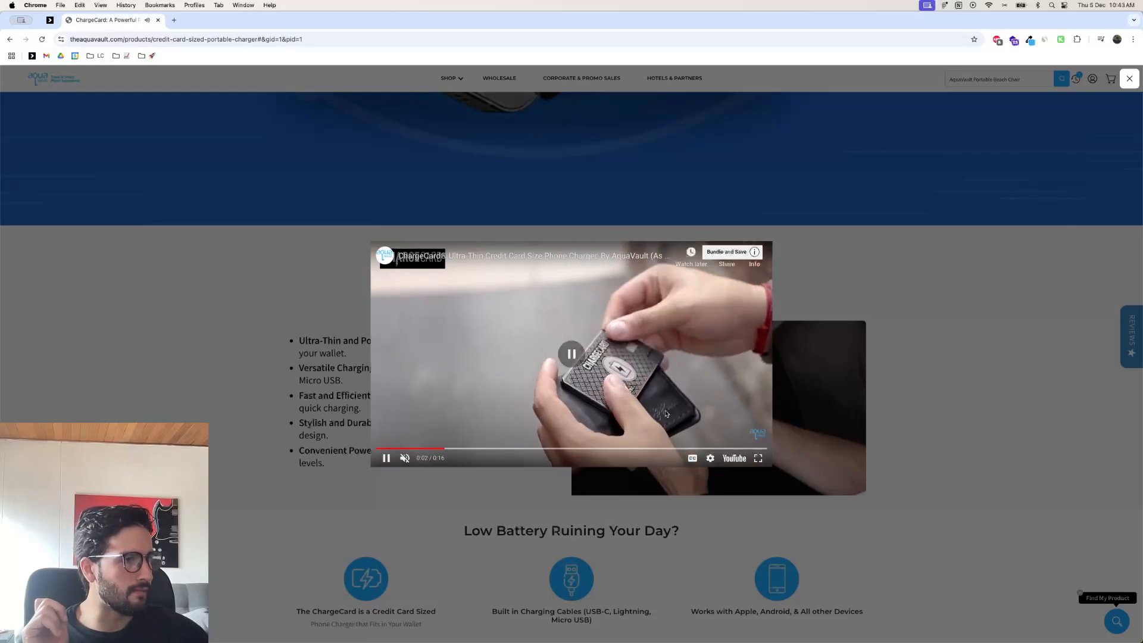
{"action": "double_click", "coordinate": [684, 344]}
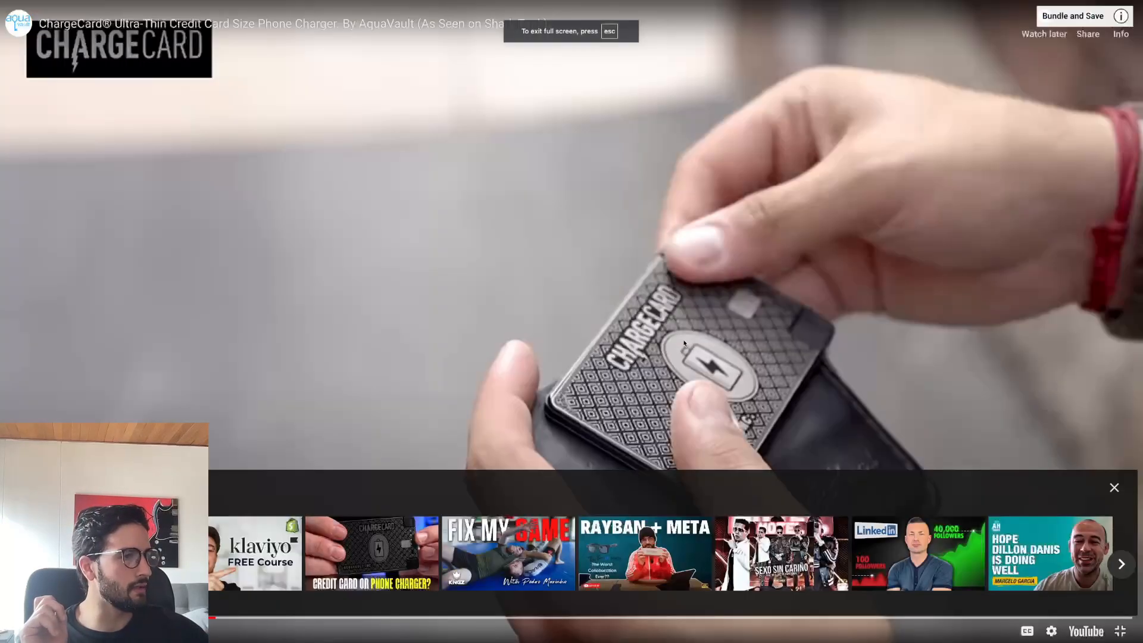
{"action": "left_click", "coordinate": [1117, 489]}
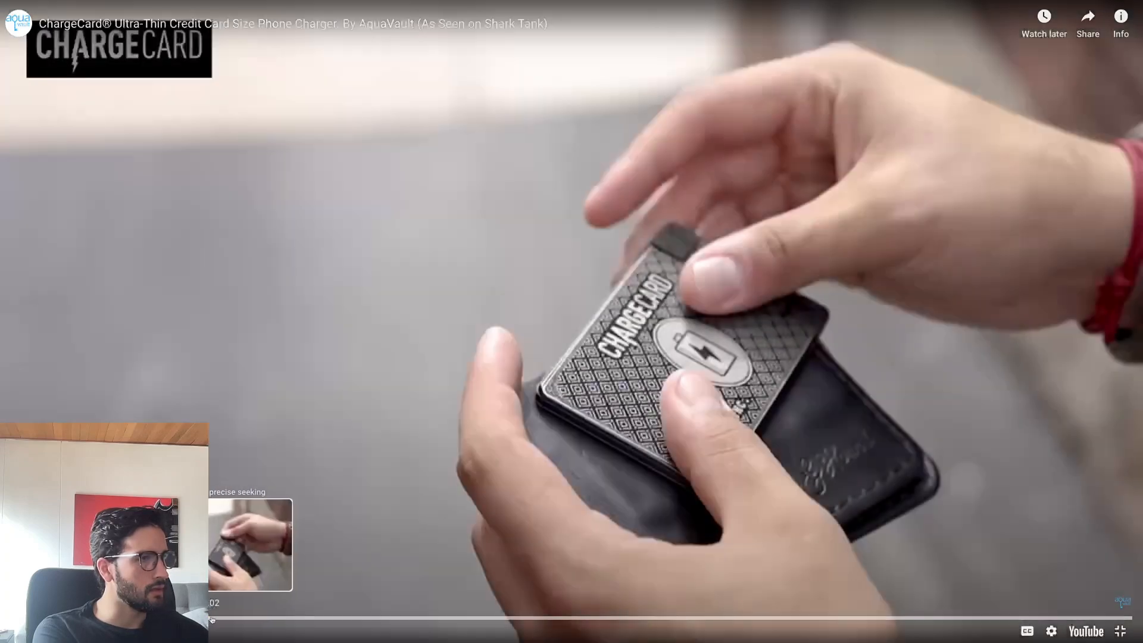
Capture a screenshot of the paused card-and-wallet shot, close the video and return to Figma.
{"action": "left_click_drag", "start_coordinate": [367, 47], "coordinate": [1011, 612]}
{"action": "key", "text": "Escape"}
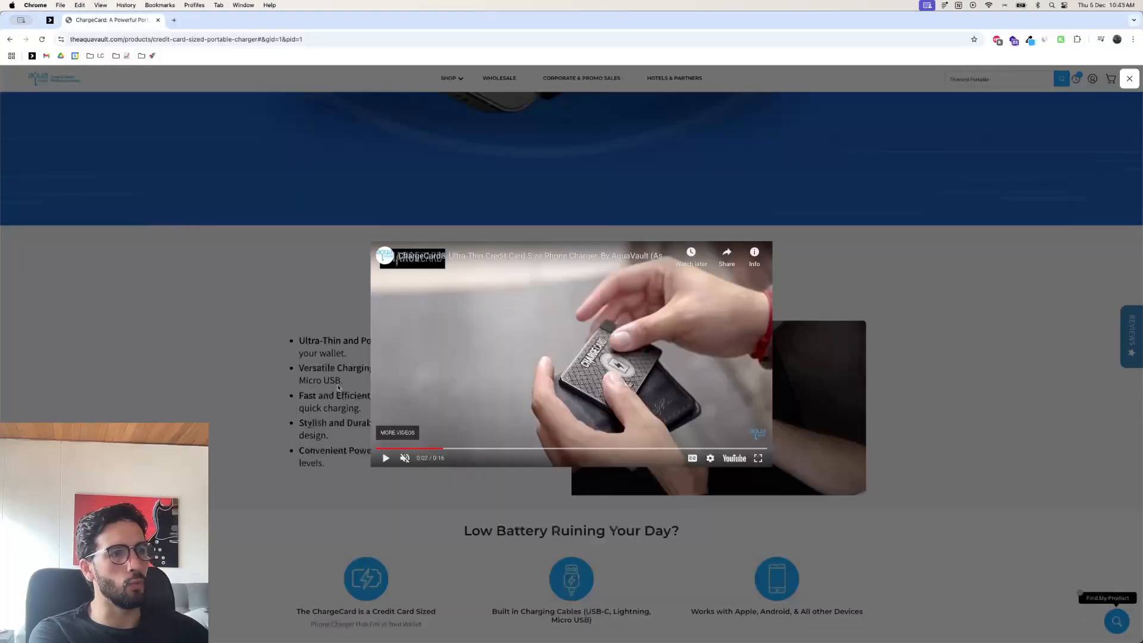
{"action": "left_click", "coordinate": [282, 501]}
{"action": "mouse_move", "coordinate": [582, 641]}
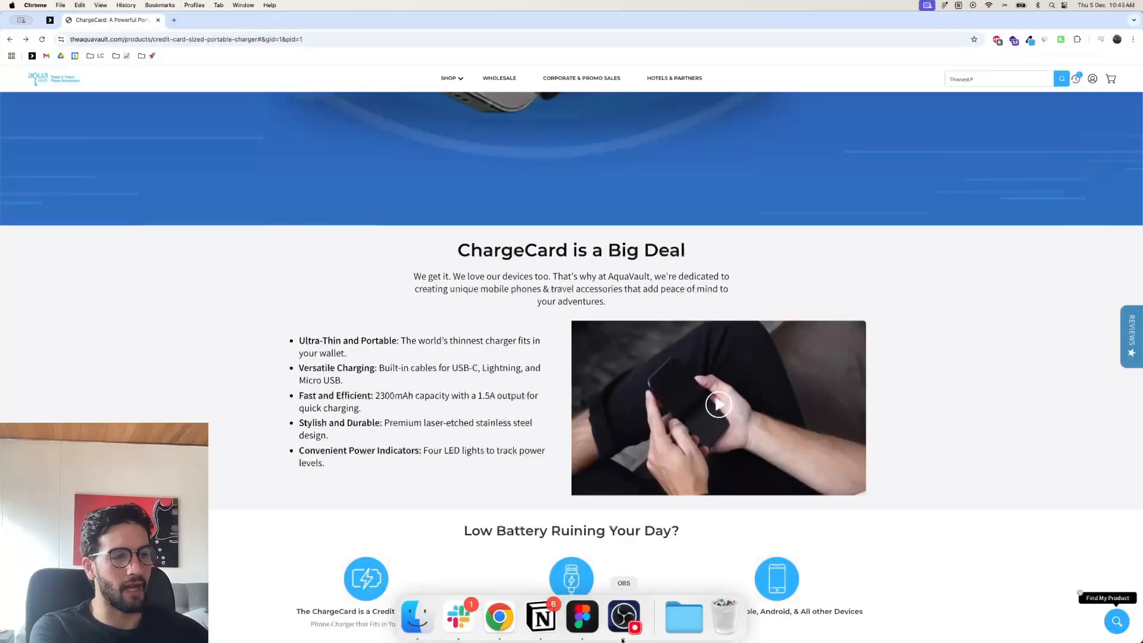
{"action": "left_click", "coordinate": [582, 616]}
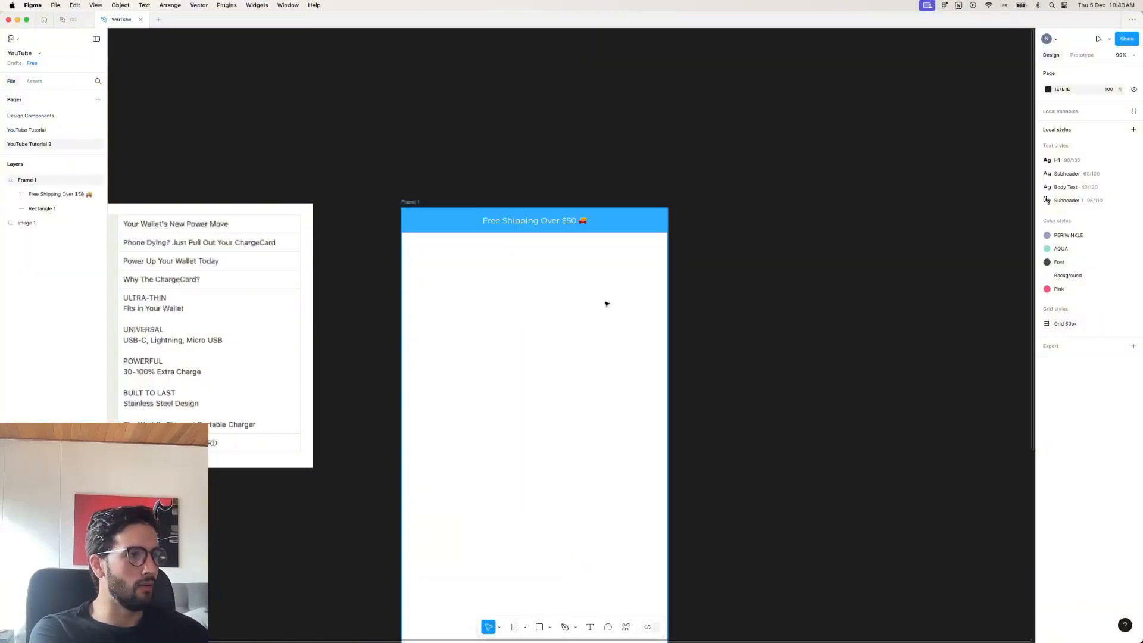
Paste the captured card-and-wallet screenshot and nest the image inside Frame 1.
{"action": "key", "text": "super+v"}
{"action": "scroll", "coordinate": [607, 304], "scroll_direction": "down", "scroll_amount": 3}
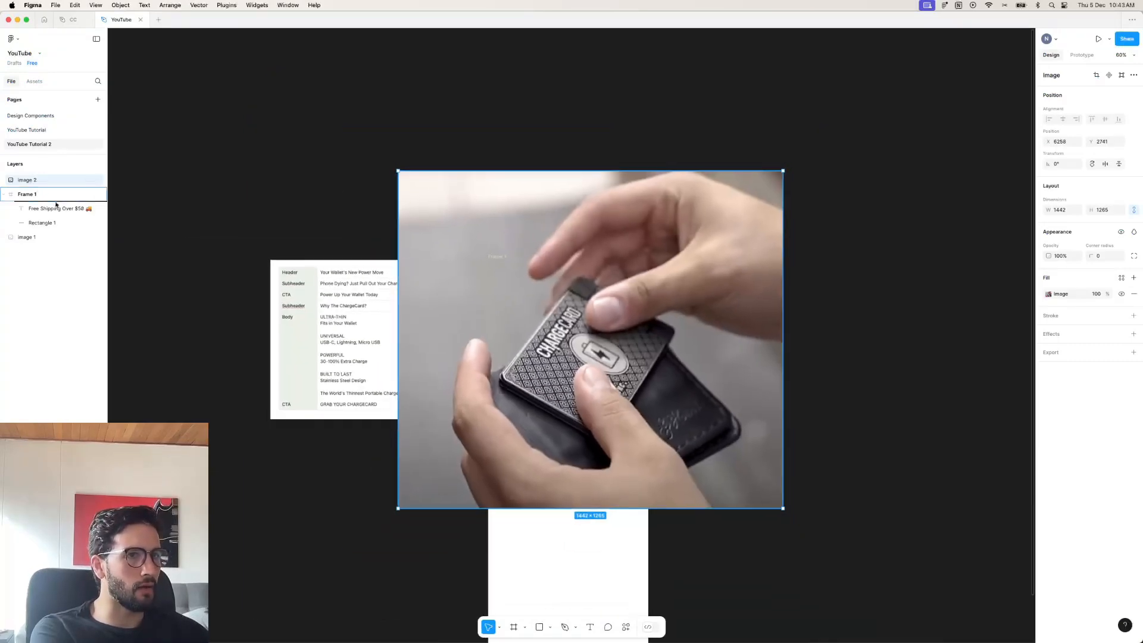
{"action": "left_click_drag", "start_coordinate": [55, 204], "coordinate": [55, 205]}
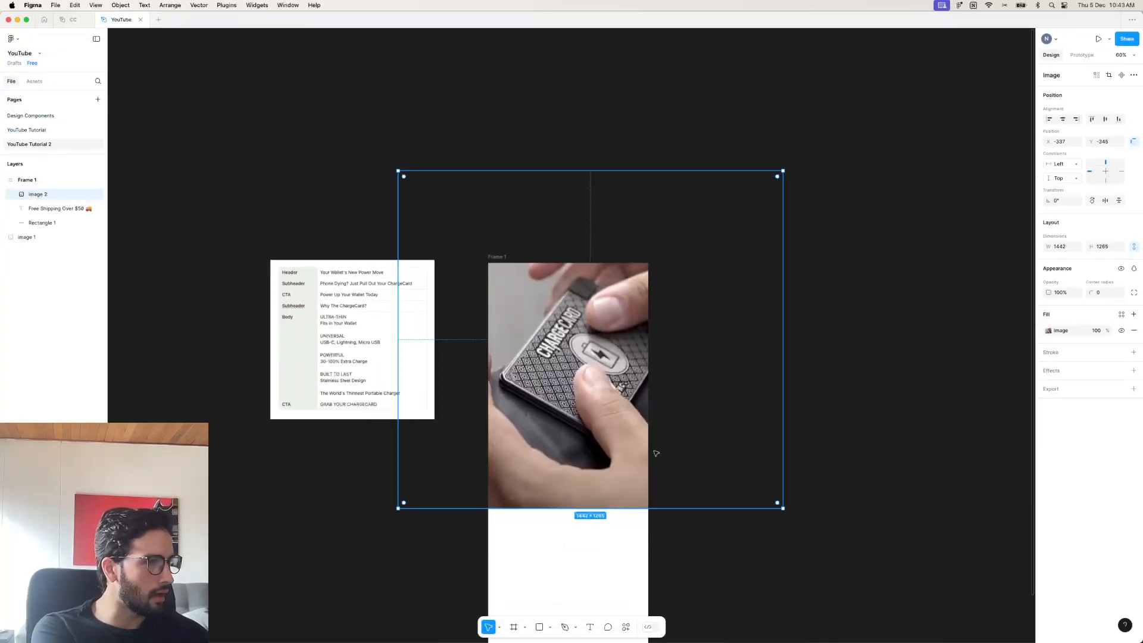
Scale the pasted image down to about 604 wide and place it directly below the Free Shipping banner.
{"action": "left_click_drag", "start_coordinate": [656, 454], "coordinate": [658, 580]}
{"action": "scroll", "coordinate": [743, 582], "scroll_direction": "down", "scroll_amount": 3}
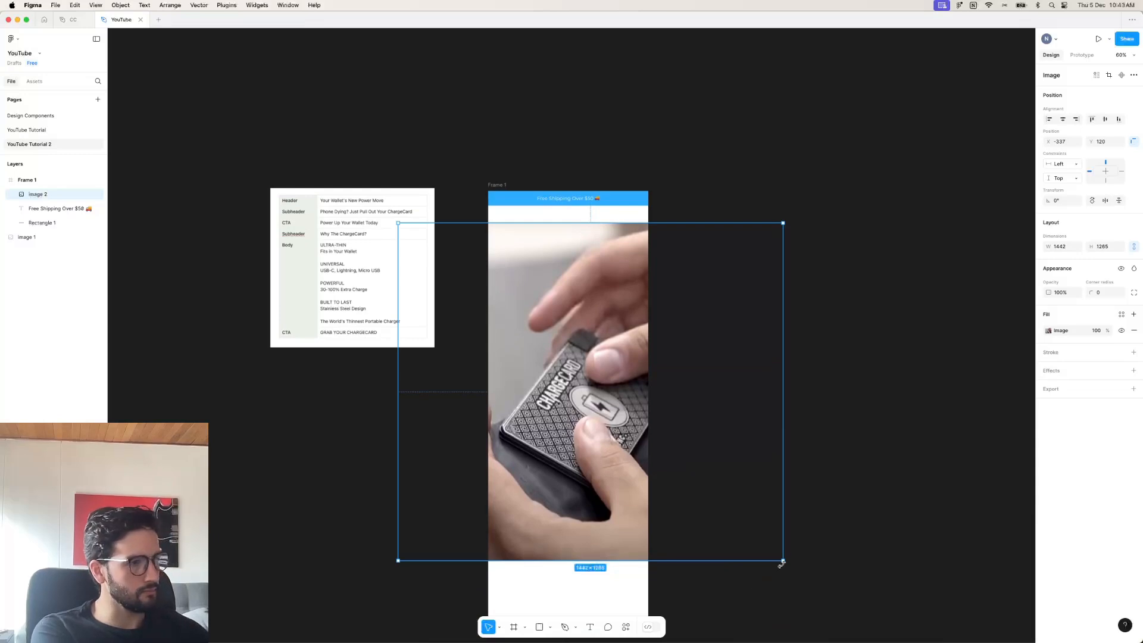
{"action": "left_click_drag", "start_coordinate": [782, 564], "coordinate": [605, 442]}
{"action": "left_click_drag", "start_coordinate": [398, 223], "coordinate": [534, 226]}
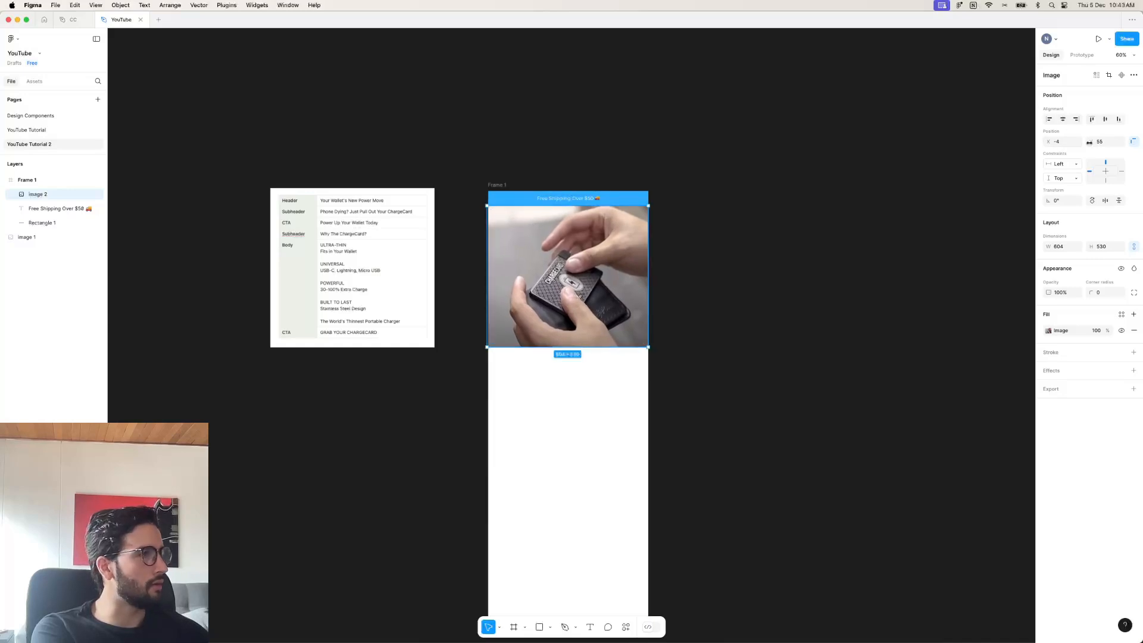
Group the banner's text with its blue rectangle and move the group above the image in the layer order.
{"action": "left_click", "coordinate": [575, 196]}
{"action": "left_click_drag", "start_coordinate": [613, 173], "coordinate": [558, 200]}
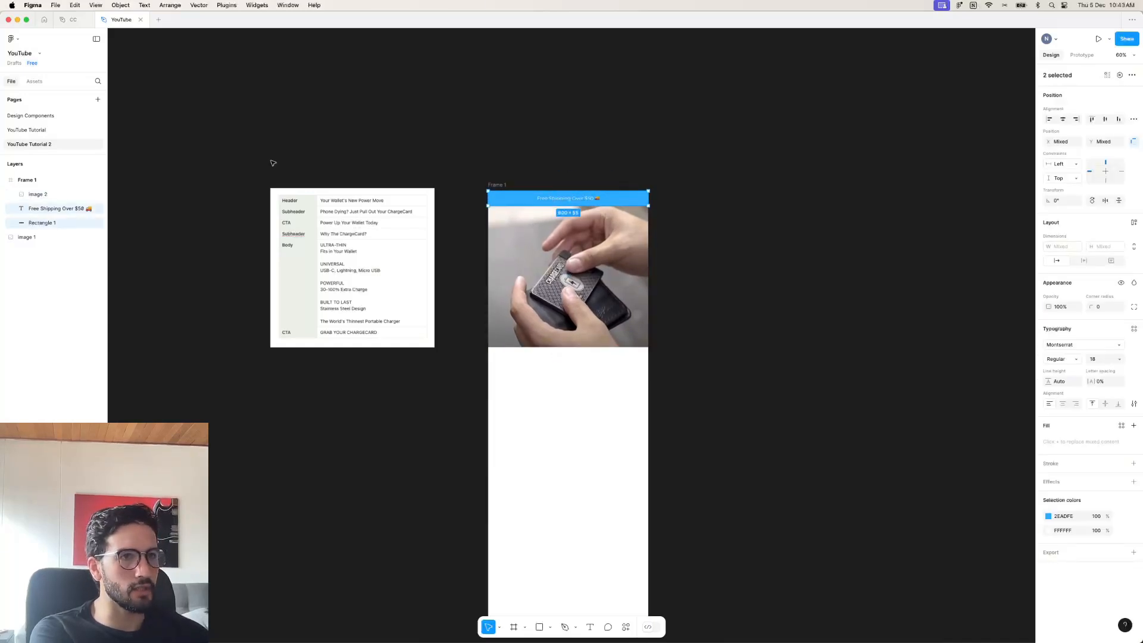
{"action": "key", "text": "super+g"}
{"action": "scroll", "coordinate": [563, 203], "scroll_direction": "up", "scroll_amount": 3}
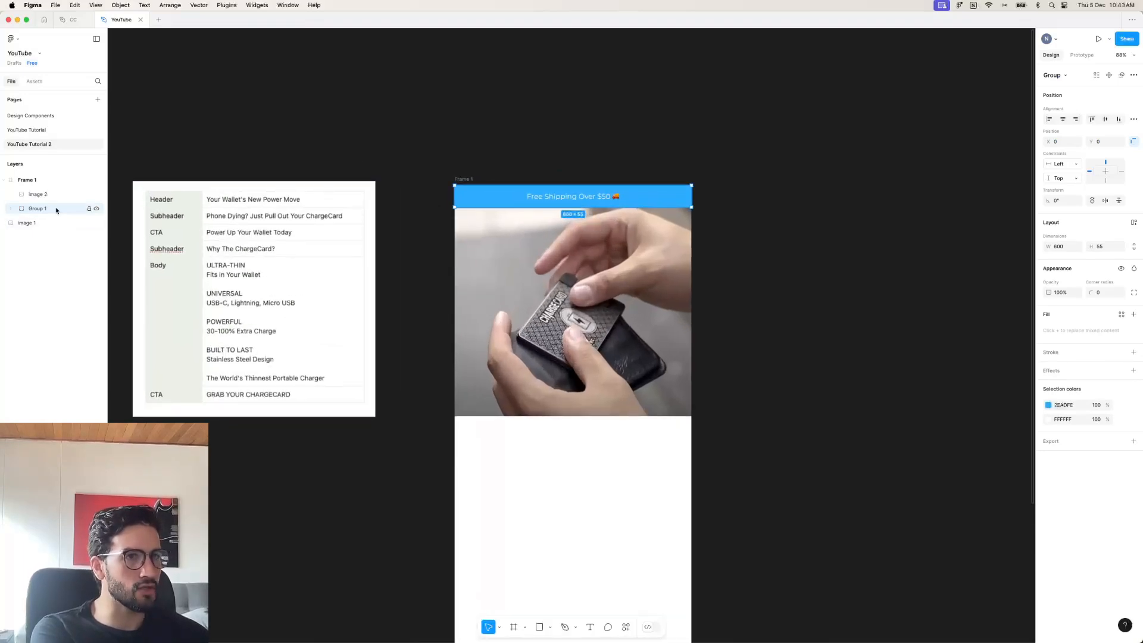
{"action": "left_click_drag", "start_coordinate": [56, 210], "coordinate": [79, 187]}
Fit the image to the frame's full width at 600 × 526, centred with its top edge touching the banner.
{"action": "left_click", "coordinate": [810, 274]}
{"action": "left_click_drag", "start_coordinate": [572, 265], "coordinate": [570, 264]}
{"action": "left_click_drag", "start_coordinate": [454, 267], "coordinate": [454, 258]}
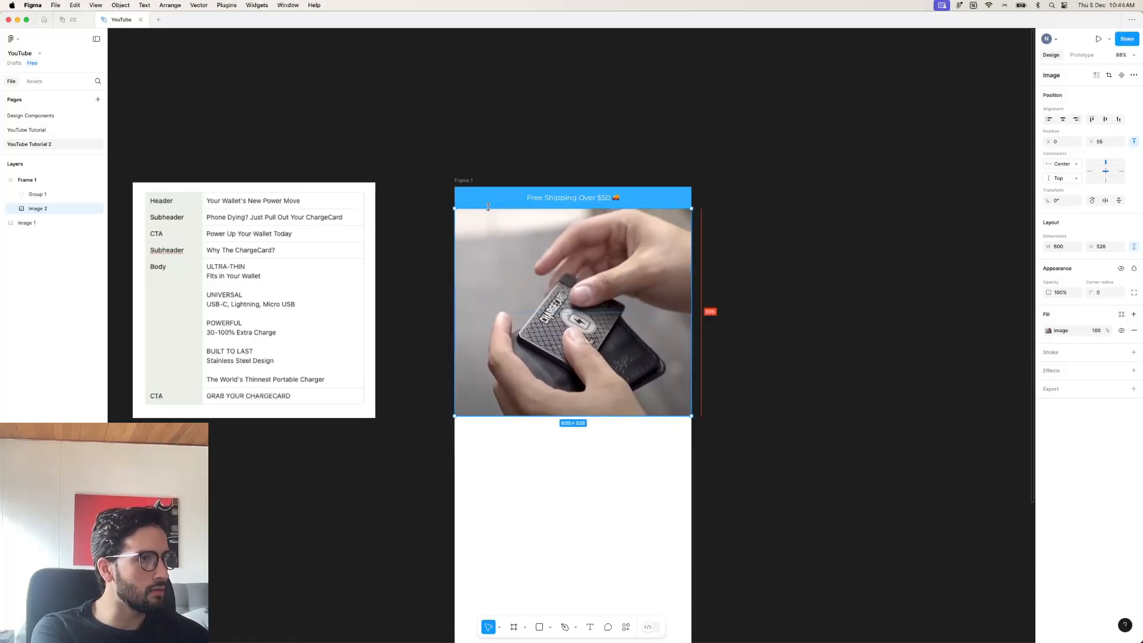
{"action": "left_click", "coordinate": [729, 232]}
{"action": "scroll", "coordinate": [729, 233], "scroll_direction": "up", "scroll_amount": 1}
{"action": "scroll", "coordinate": [671, 360], "scroll_direction": "right", "scroll_amount": 3}
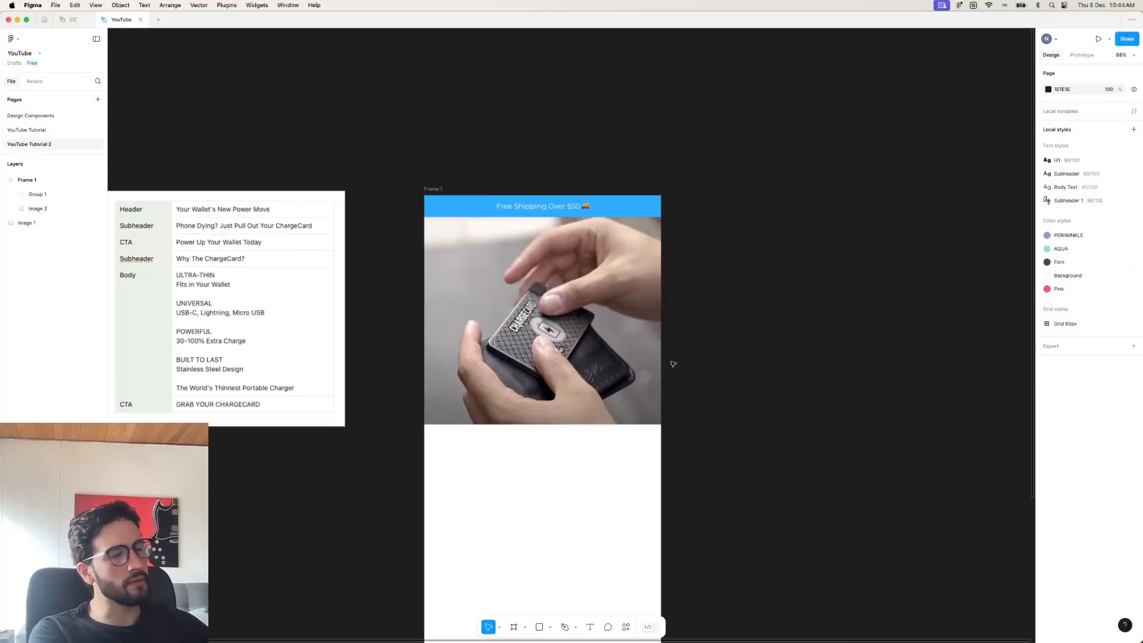
Add a black 000000 fill over the card-and-wallet image and set its opacity to 30%.
{"action": "left_click", "coordinate": [539, 343]}
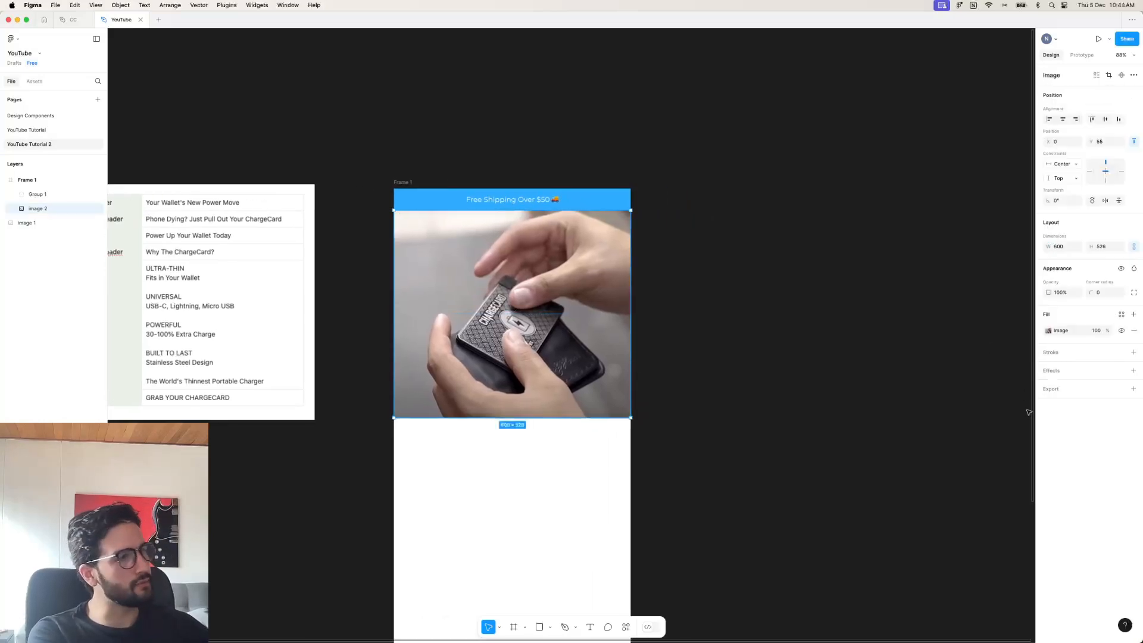
{"action": "left_click", "coordinate": [1133, 315]}
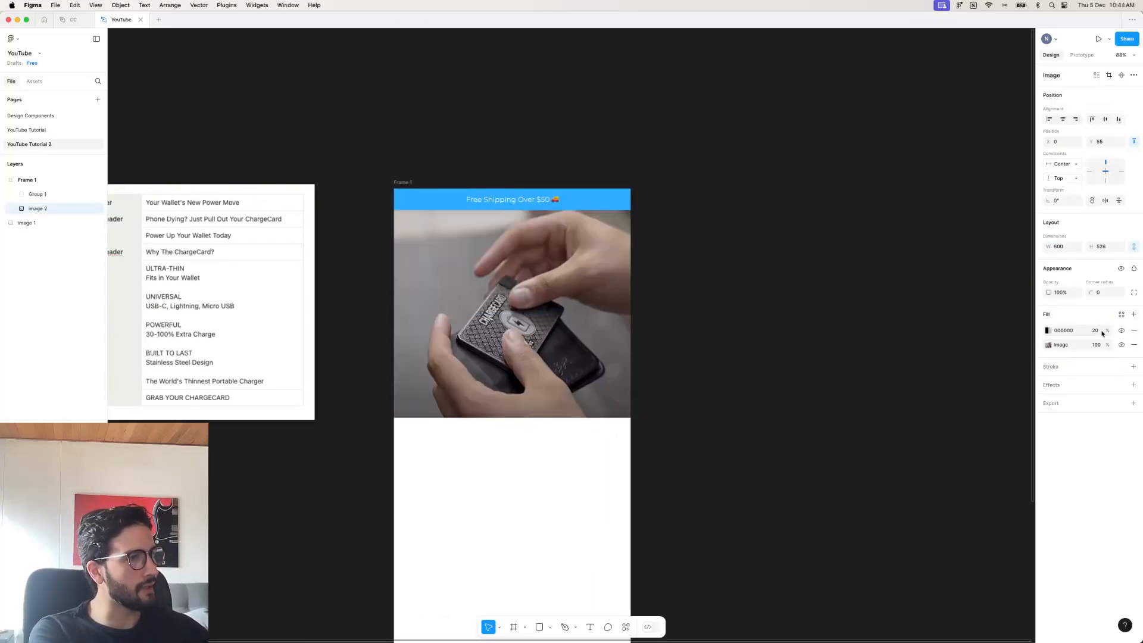
{"action": "scroll", "coordinate": [873, 290], "scroll_direction": "right", "scroll_amount": 1}
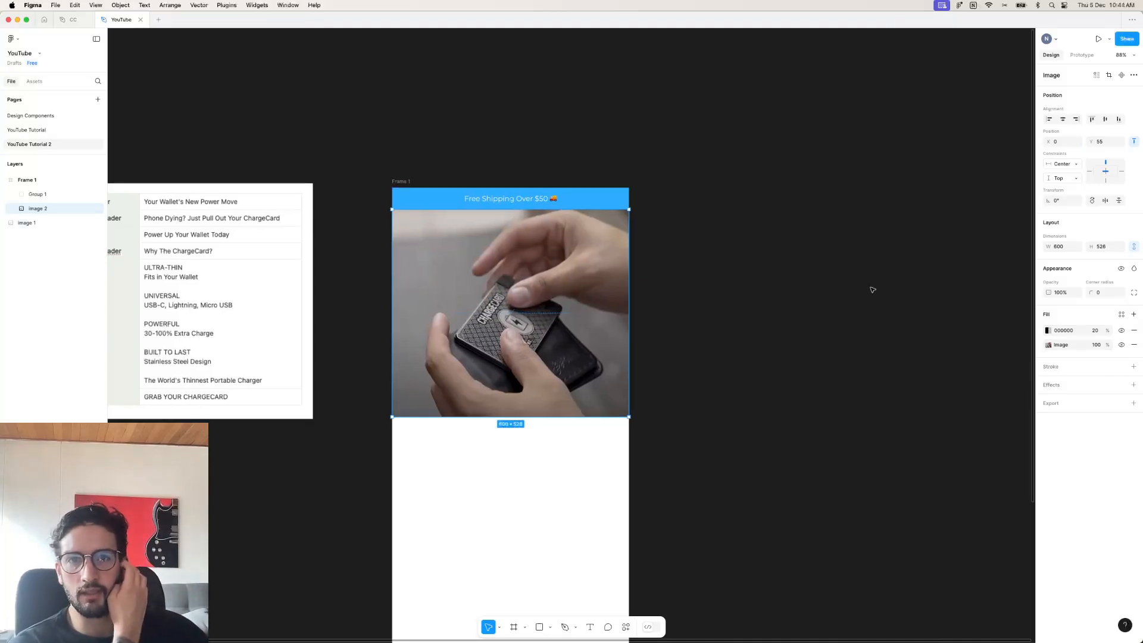
{"action": "left_click", "coordinate": [1095, 334]}
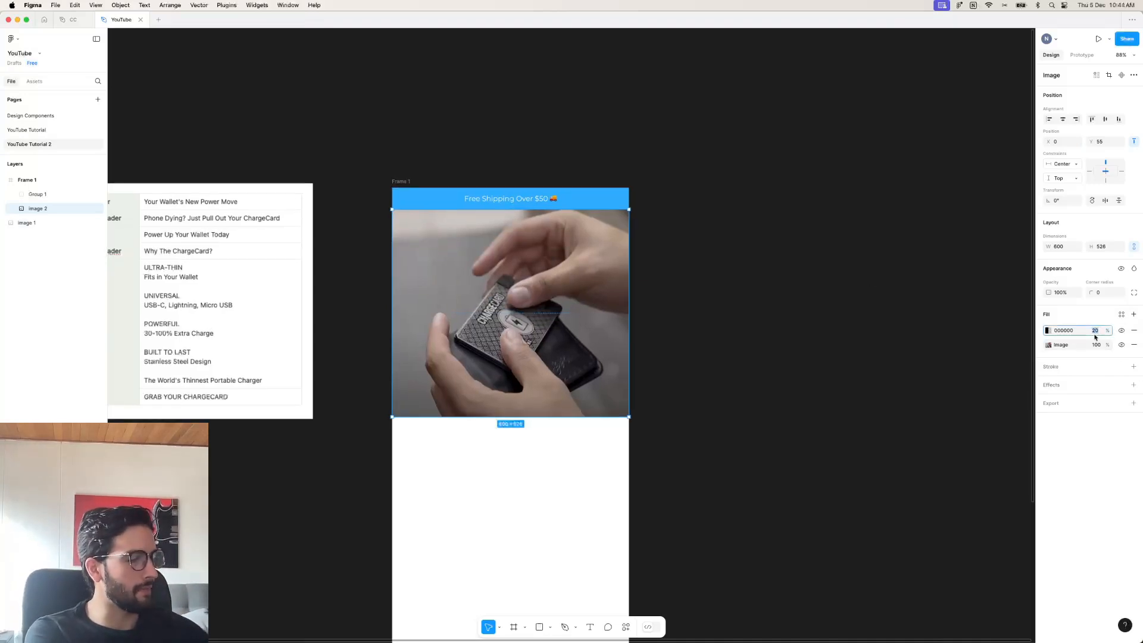
{"action": "type", "text": "30"}
{"action": "key", "text": "Return"}
{"action": "left_click", "coordinate": [698, 326]}
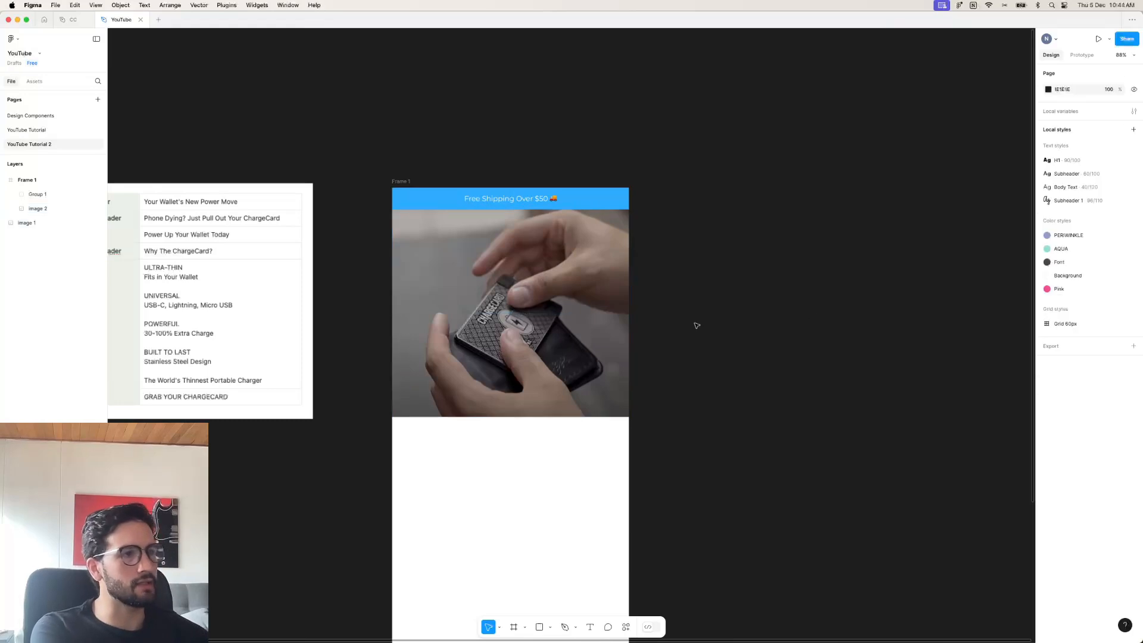
Draw a 600 × 92 rectangle across the frame, overlapping the lower edge of the card-and-wallet image.
{"action": "scroll", "coordinate": [697, 323], "scroll_direction": "left", "scroll_amount": 3}
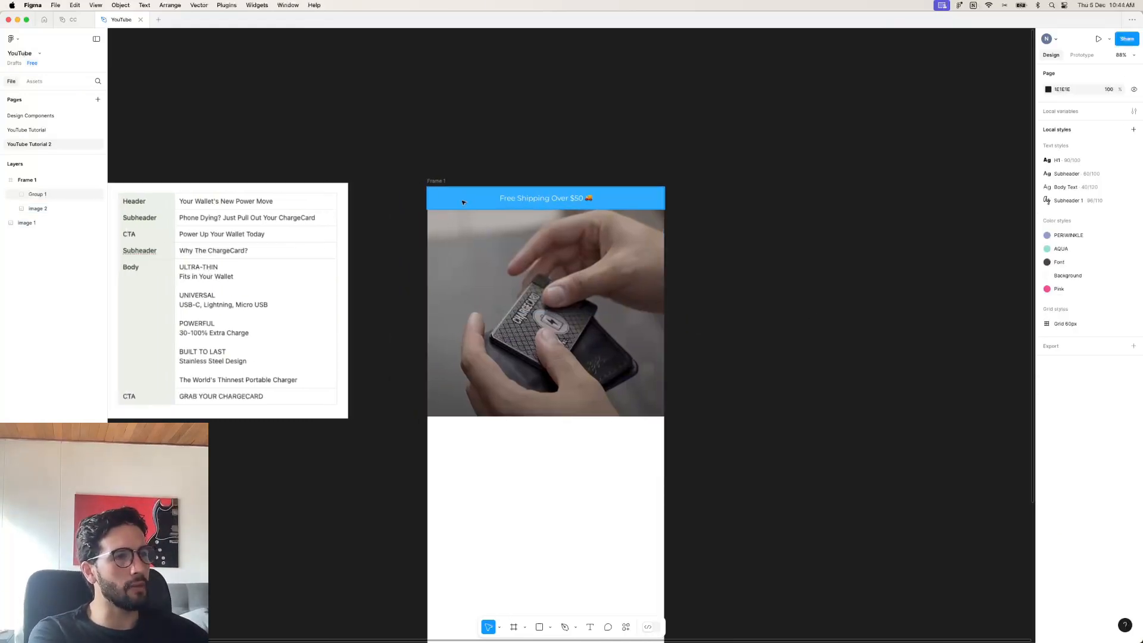
{"action": "left_click", "coordinate": [534, 626]}
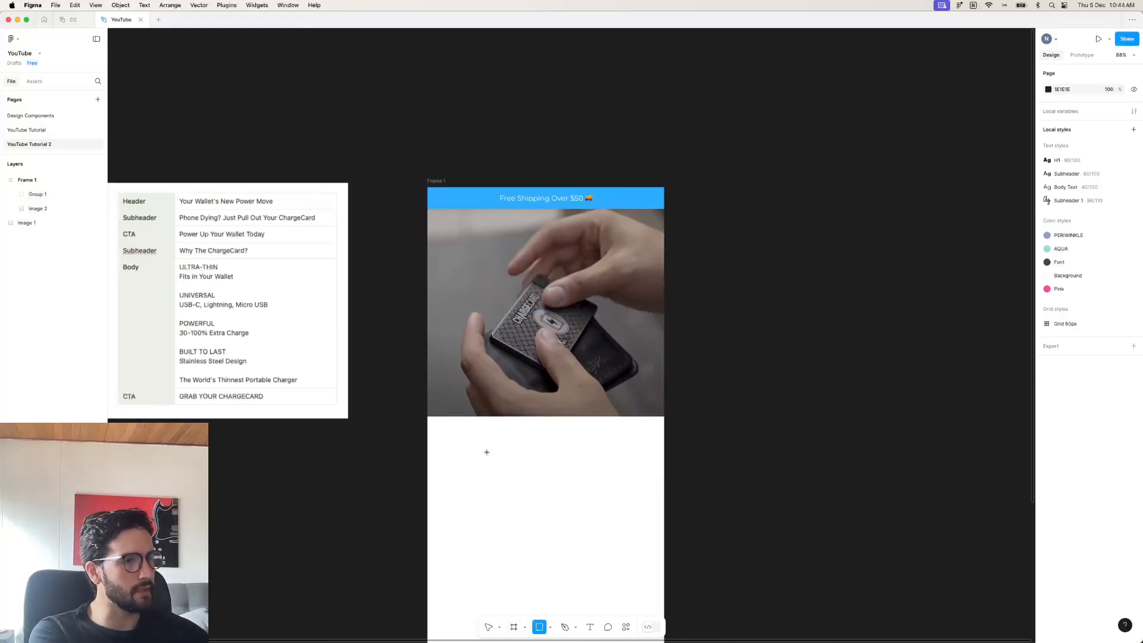
{"action": "mouse_move", "coordinate": [429, 400]}
{"action": "left_mouse_down"}
{"action": "mouse_move", "coordinate": [665, 421]}
{"action": "mouse_move", "coordinate": [666, 436]}
{"action": "mouse_move", "coordinate": [664, 421]}
{"action": "left_mouse_up"}
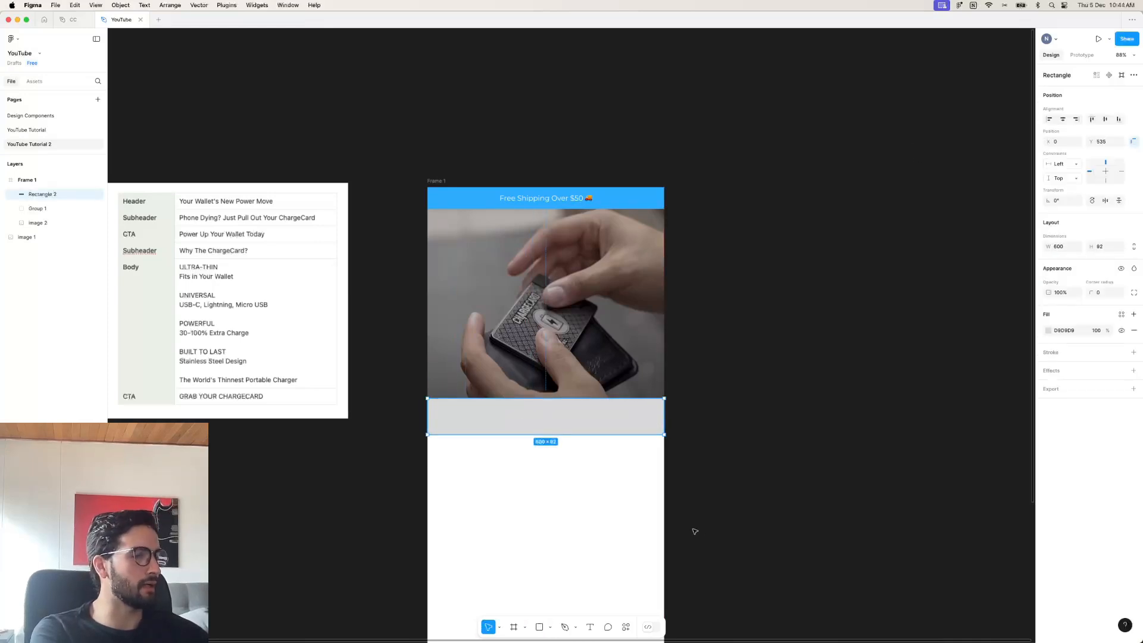
{"action": "left_click", "coordinate": [565, 627]}
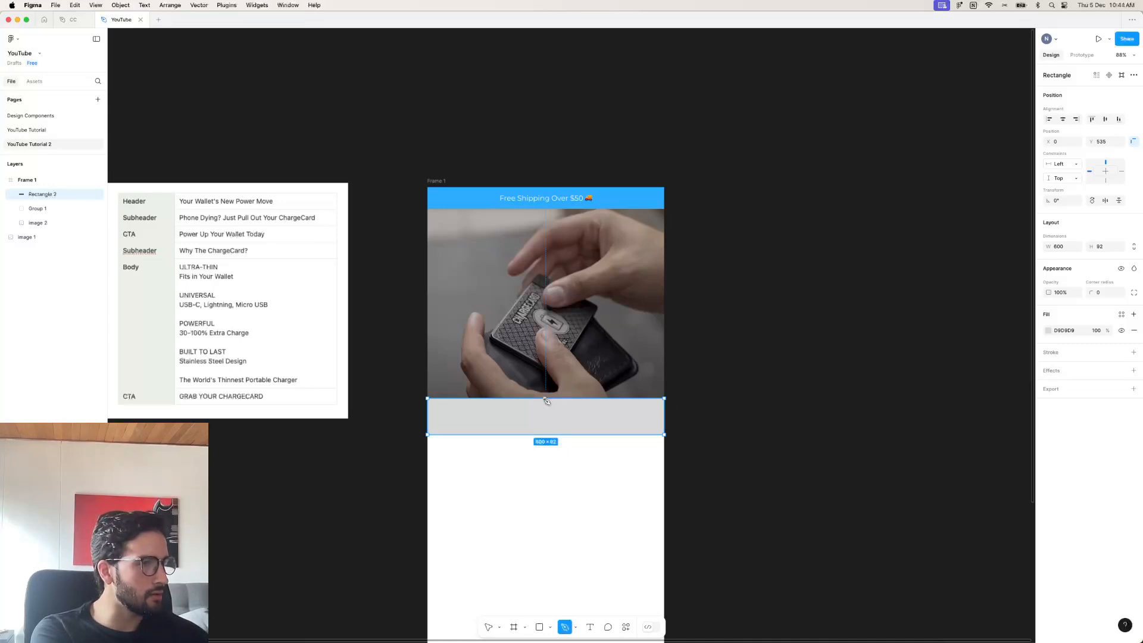
{"action": "left_click", "coordinate": [488, 626]}
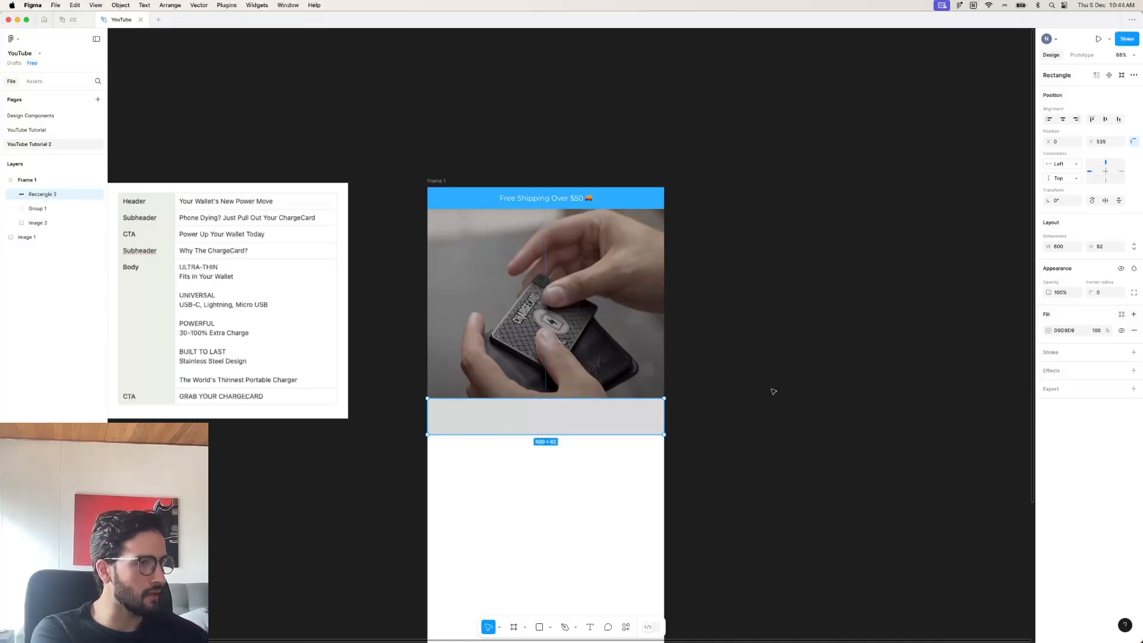
Open the new rectangle for vector point editing.
{"action": "left_click", "coordinate": [1109, 76]}
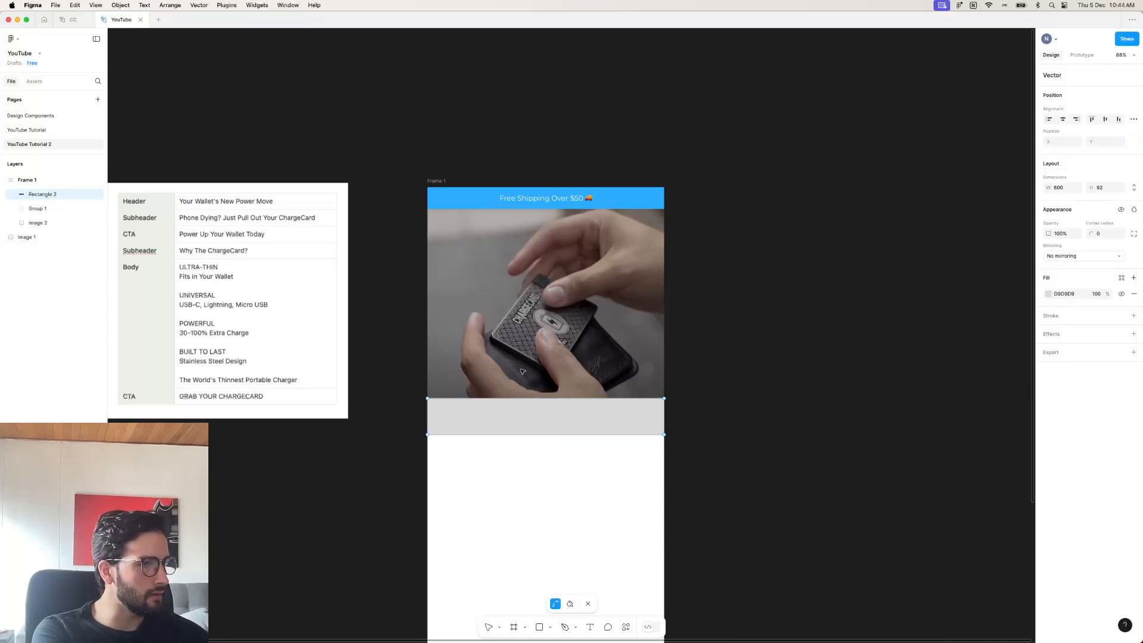
{"action": "scroll", "coordinate": [557, 402], "scroll_direction": "up", "scroll_amount": 5}
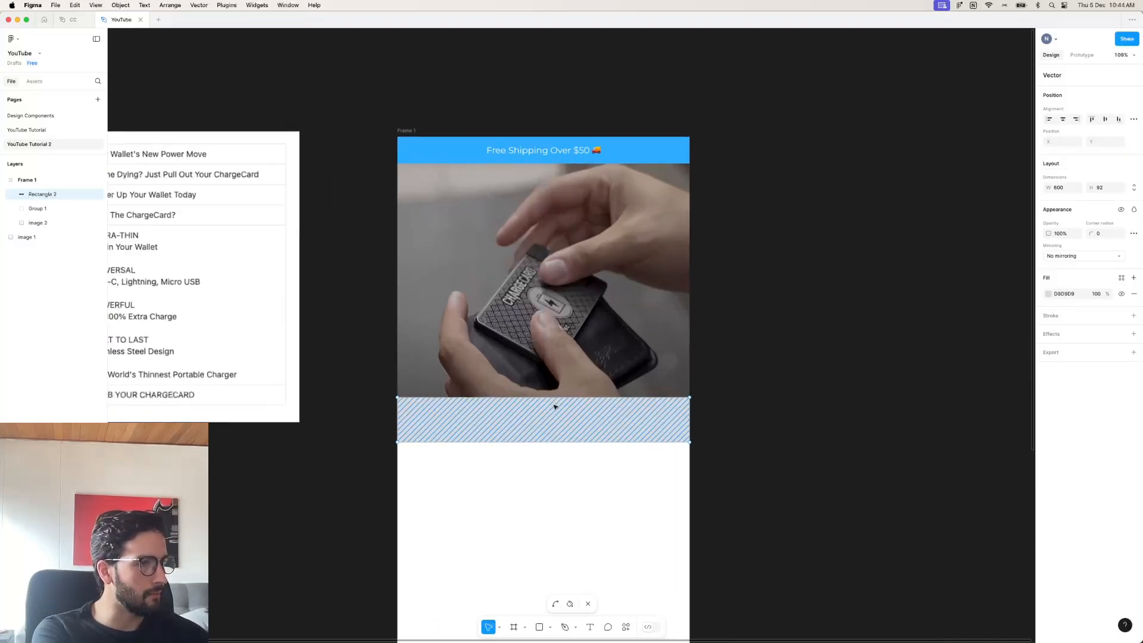
{"action": "key", "text": "v"}
{"action": "left_click_drag", "start_coordinate": [546, 399], "coordinate": [602, 416]}
{"action": "key", "text": "super+z"}
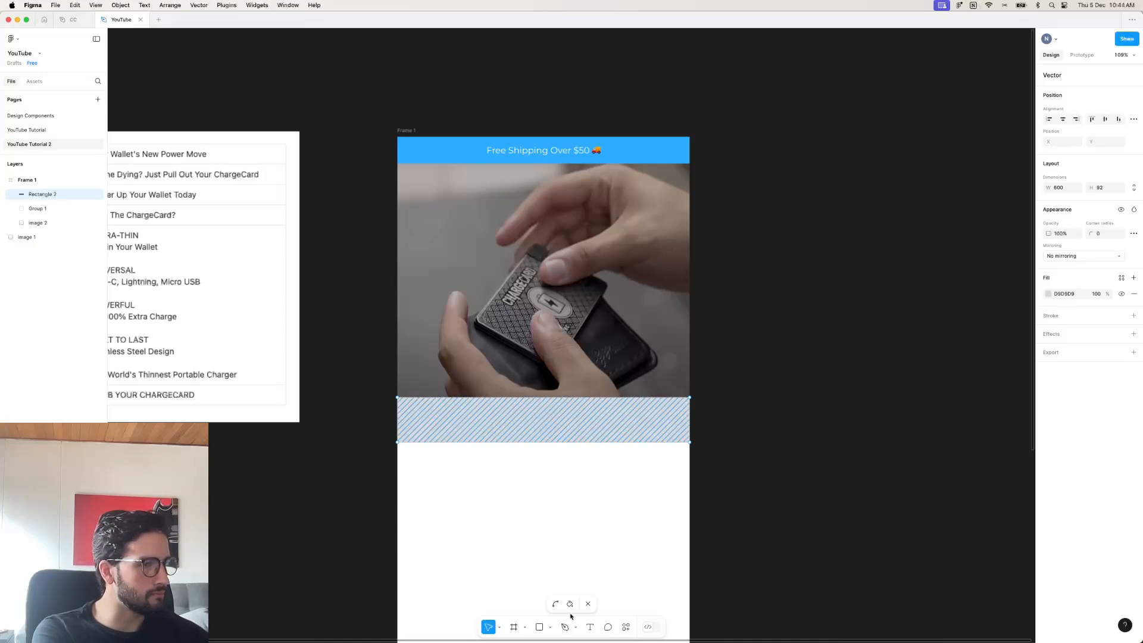
{"action": "left_click_drag", "start_coordinate": [544, 399], "coordinate": [600, 423]}
{"action": "key", "text": "super"}
{"action": "key", "text": "super+z"}
Bend the rectangle's top edge into an off-centre downward curve and fill the shape with the banner's blue.
{"action": "mouse_move", "coordinate": [484, 403]}
{"action": "left_mouse_down"}
{"action": "mouse_move", "coordinate": [478, 421]}
{"action": "mouse_move", "coordinate": [467, 416]}
{"action": "left_mouse_up"}
{"action": "key", "text": "Escape"}
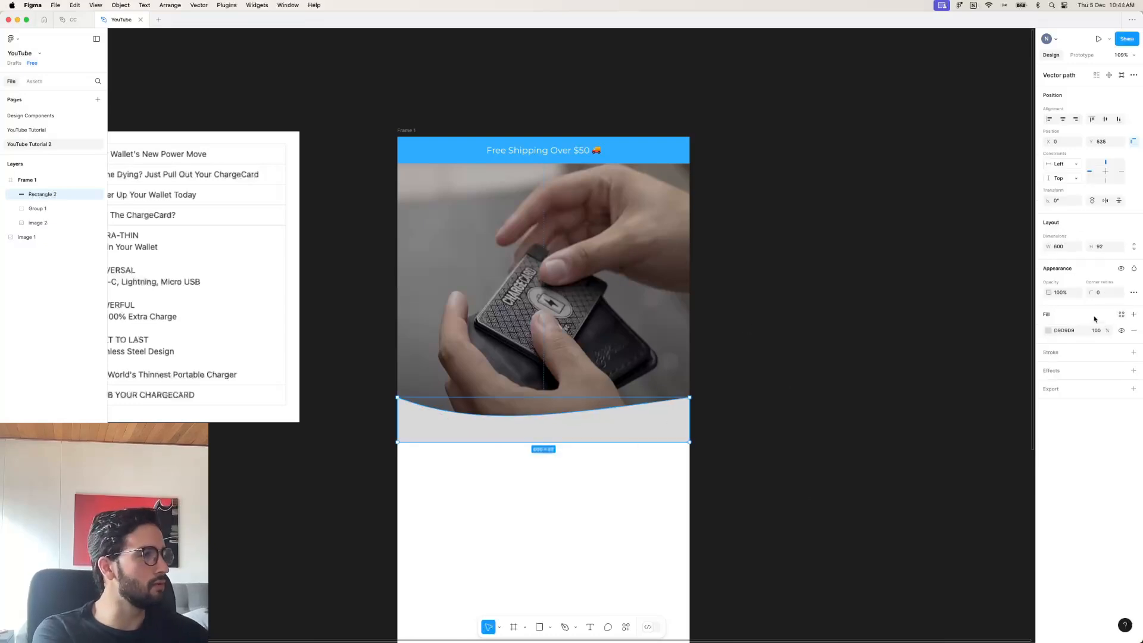
{"action": "left_click", "coordinate": [1049, 331]}
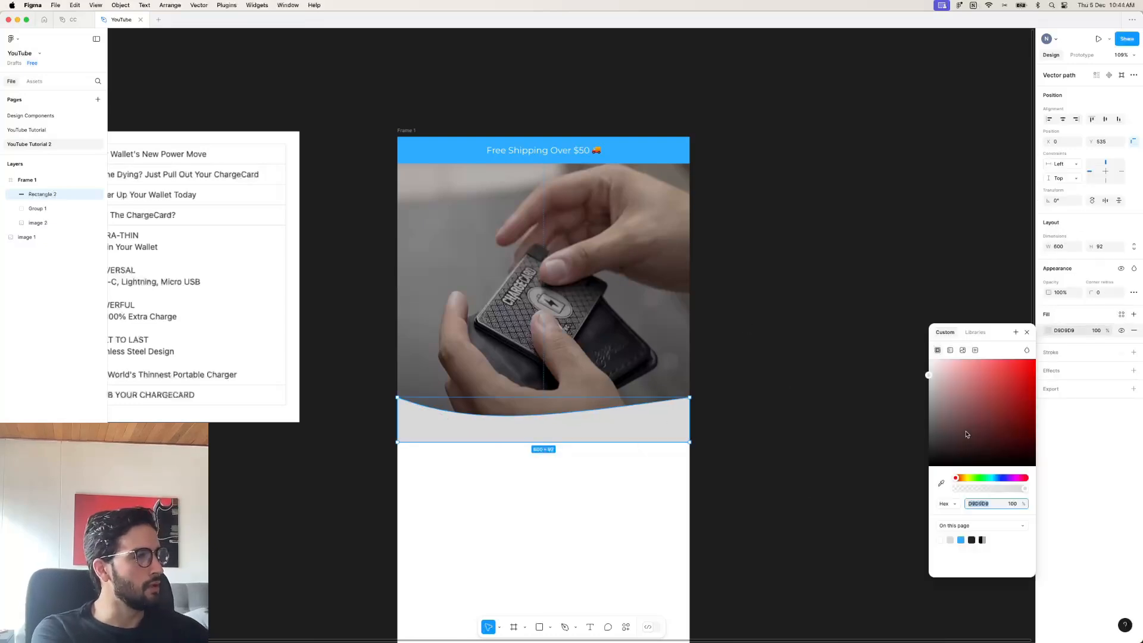
{"action": "left_click", "coordinate": [961, 540]}
{"action": "left_click", "coordinate": [753, 350]}
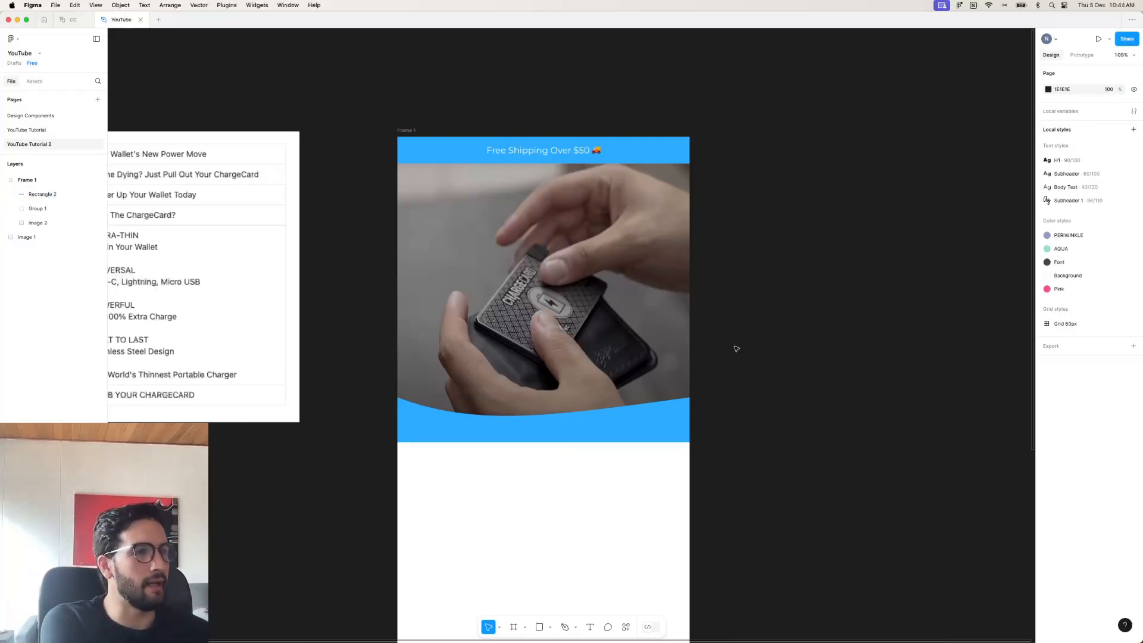
Add a linear gradient fill to the card-and-wallet image, with its transparent start stop just above the blue curve.
{"action": "left_click", "coordinate": [551, 310]}
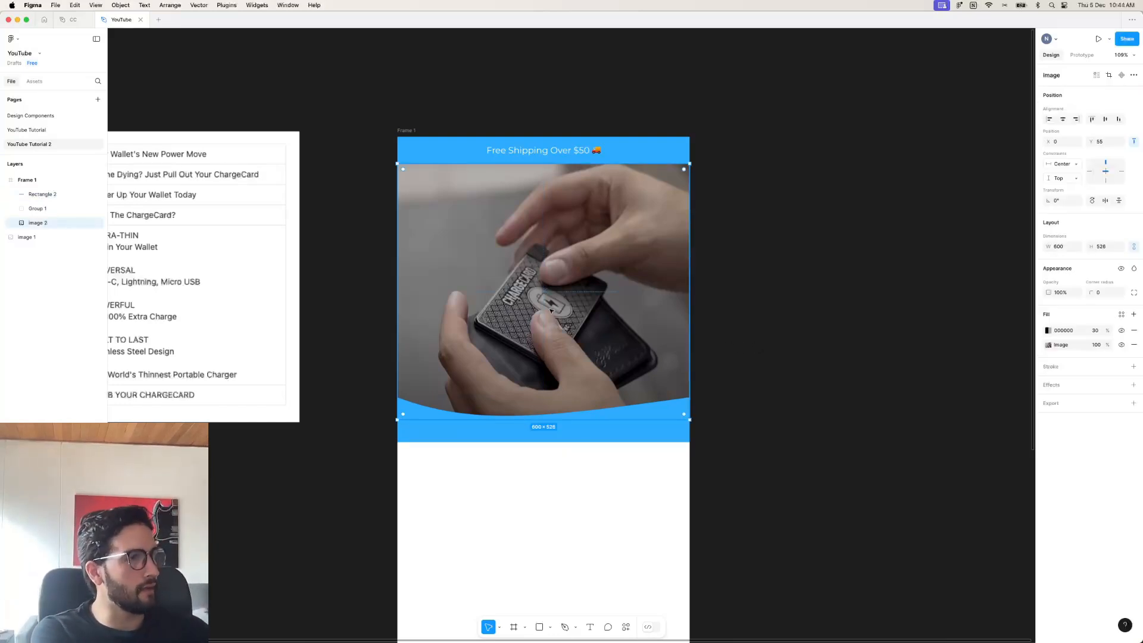
{"action": "left_click", "coordinate": [628, 433]}
{"action": "left_click", "coordinate": [599, 338]}
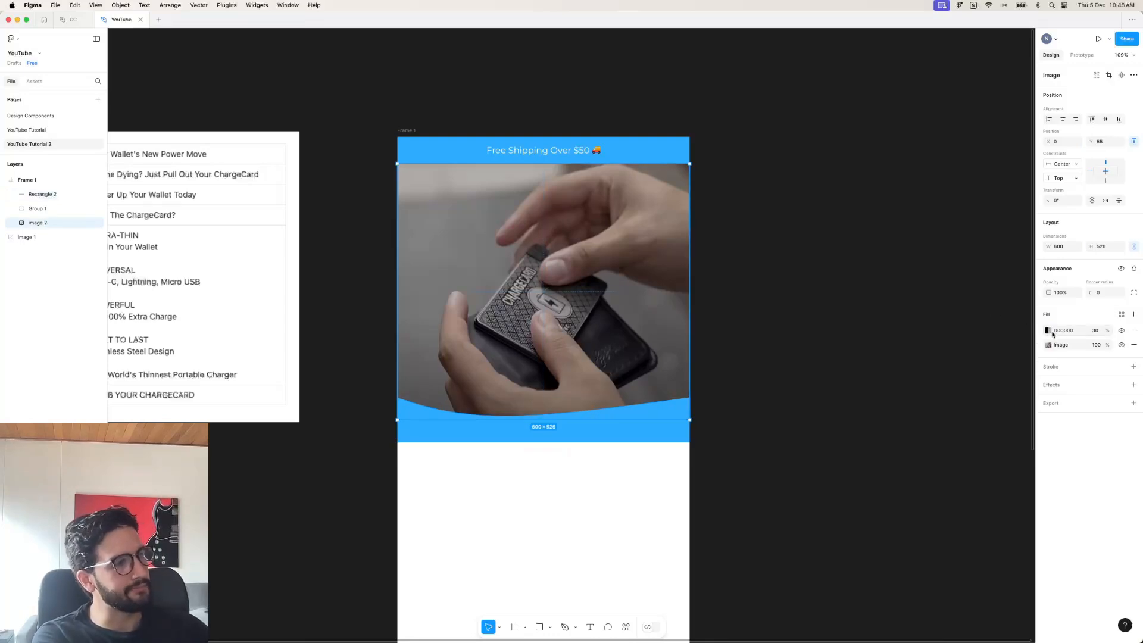
{"action": "left_click", "coordinate": [1135, 315]}
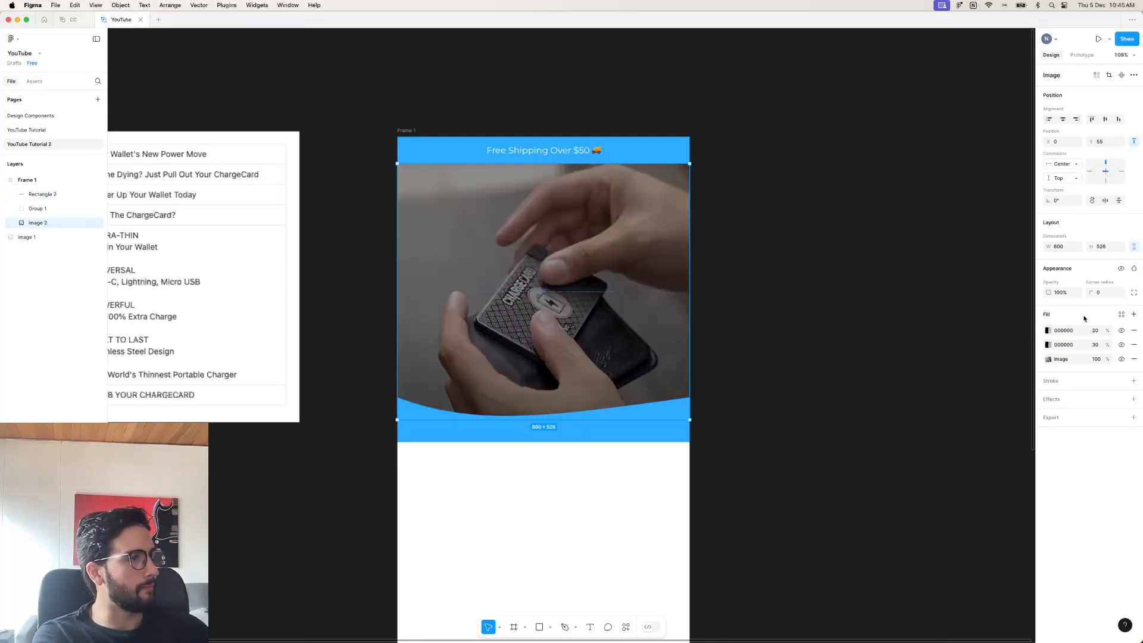
{"action": "left_click", "coordinate": [1047, 331]}
{"action": "left_click", "coordinate": [951, 350]}
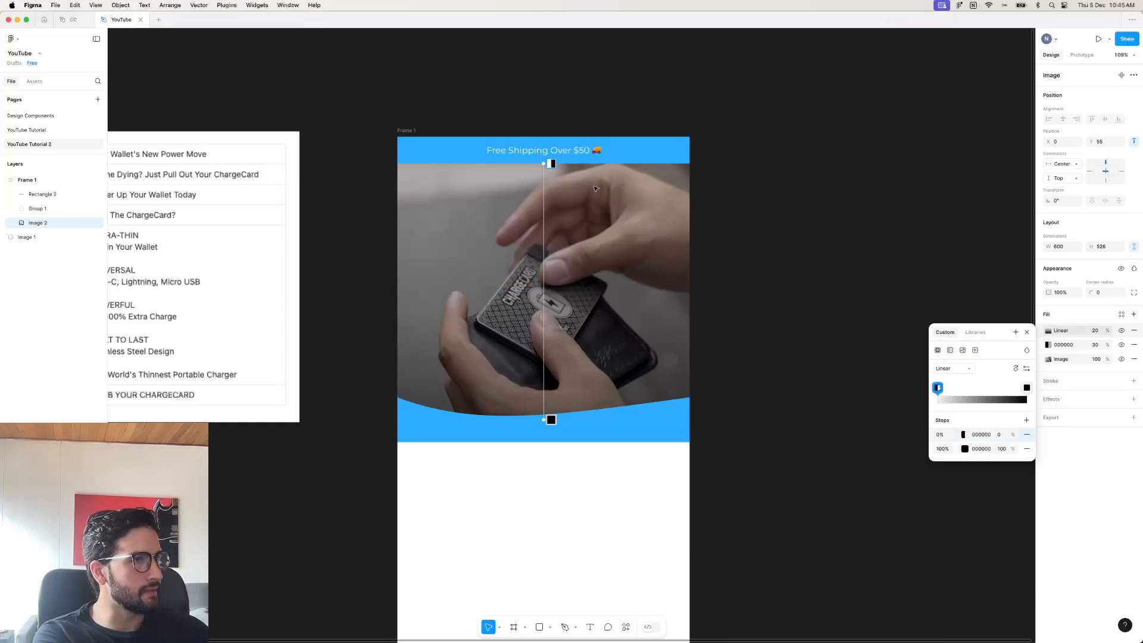
{"action": "left_click_drag", "start_coordinate": [545, 165], "coordinate": [543, 380]}
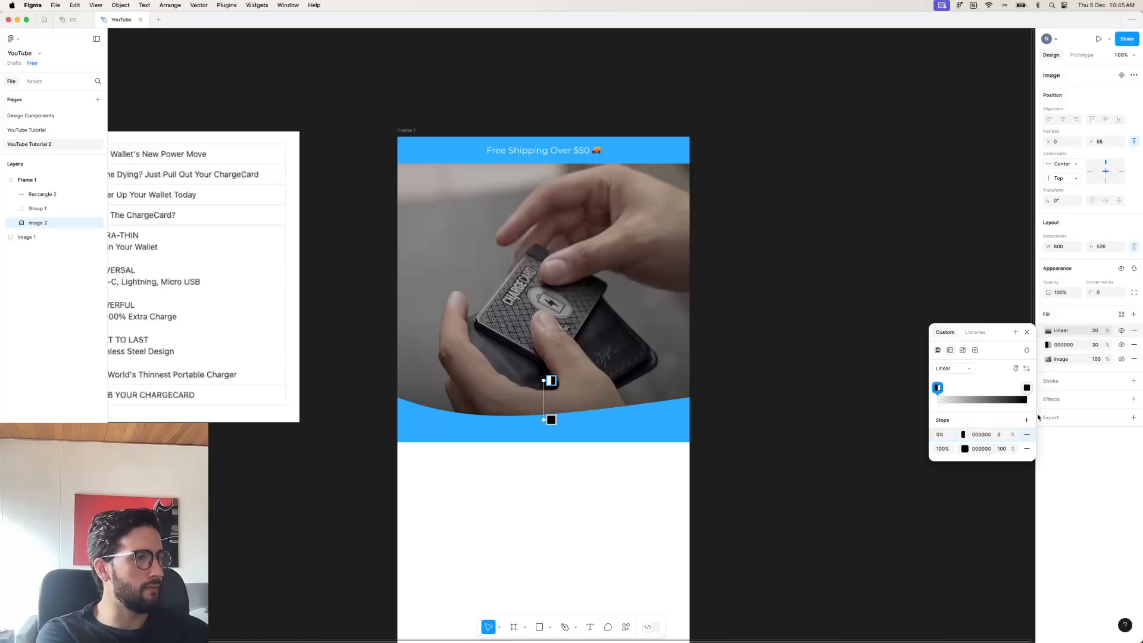
Color both gradient stops blue 2EADFE and set the 0% stop's opacity to 0.
{"action": "left_click", "coordinate": [963, 435]}
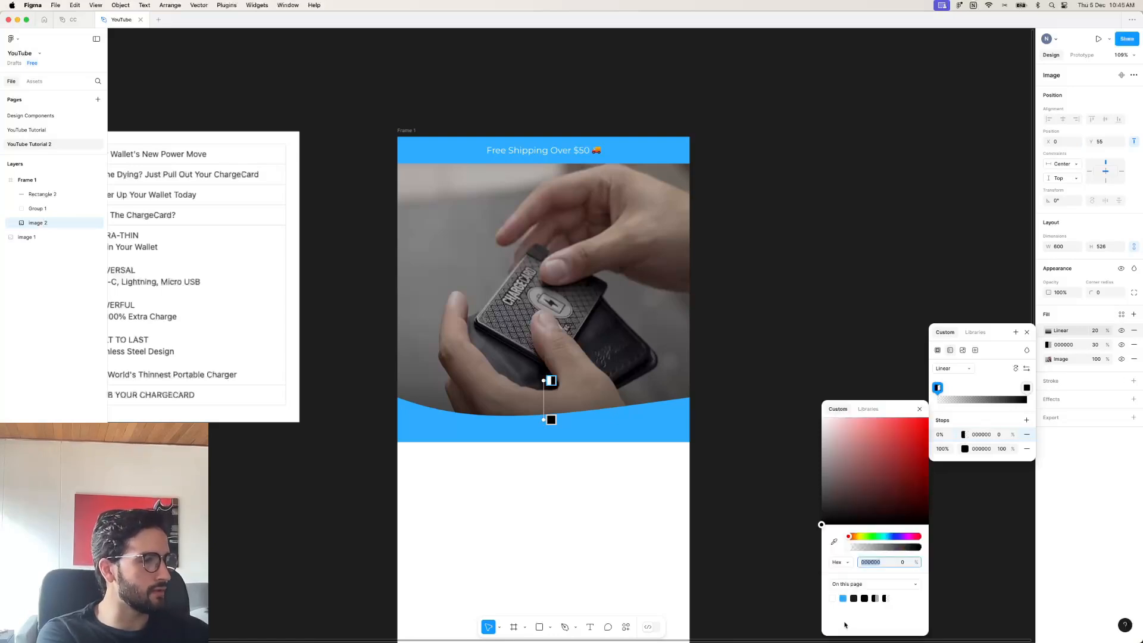
{"action": "left_click", "coordinate": [844, 598]}
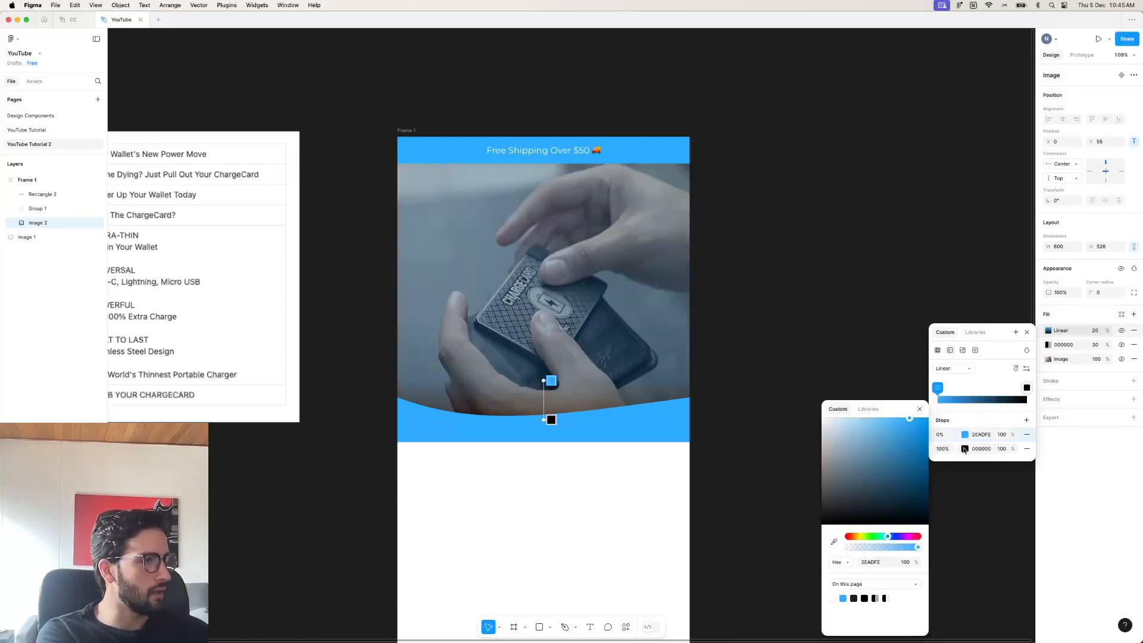
{"action": "left_click", "coordinate": [965, 450]}
{"action": "left_click", "coordinate": [832, 597]}
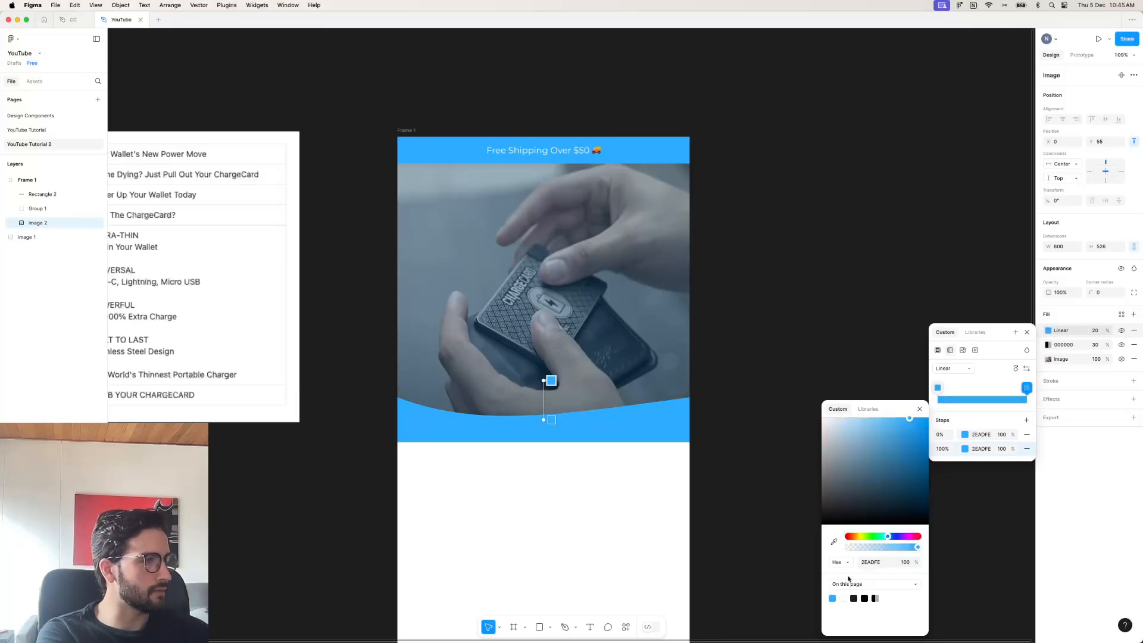
{"action": "left_click", "coordinate": [1003, 435]}
{"action": "type", "text": "0"}
{"action": "key", "text": "Return"}
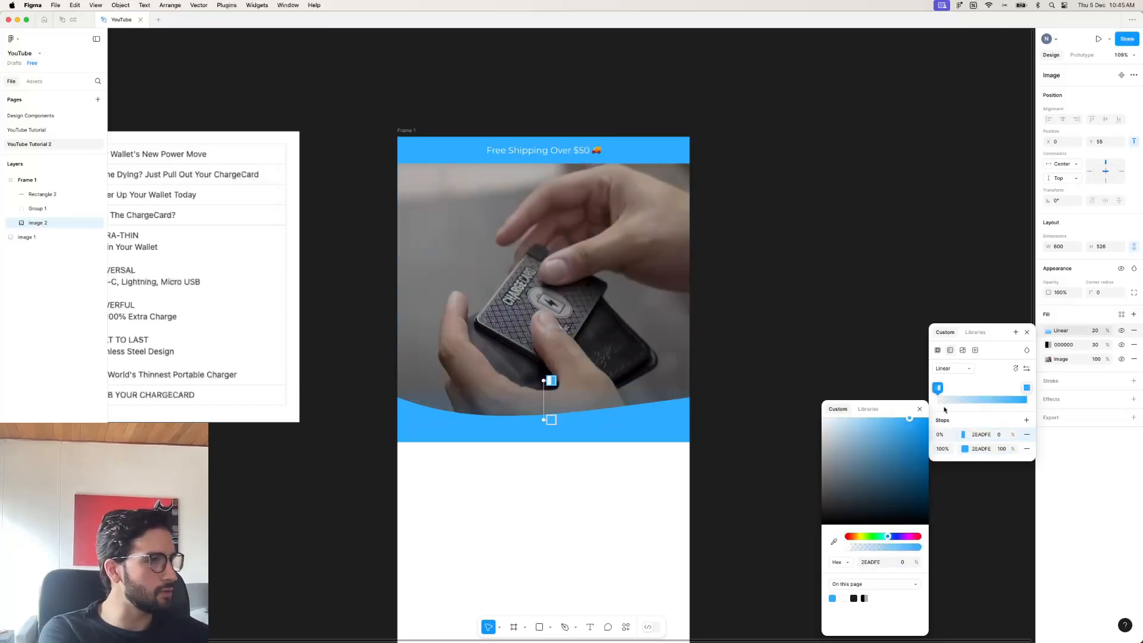
Set the linear gradient fill's overall opacity to 100%.
{"action": "left_click", "coordinate": [1099, 332]}
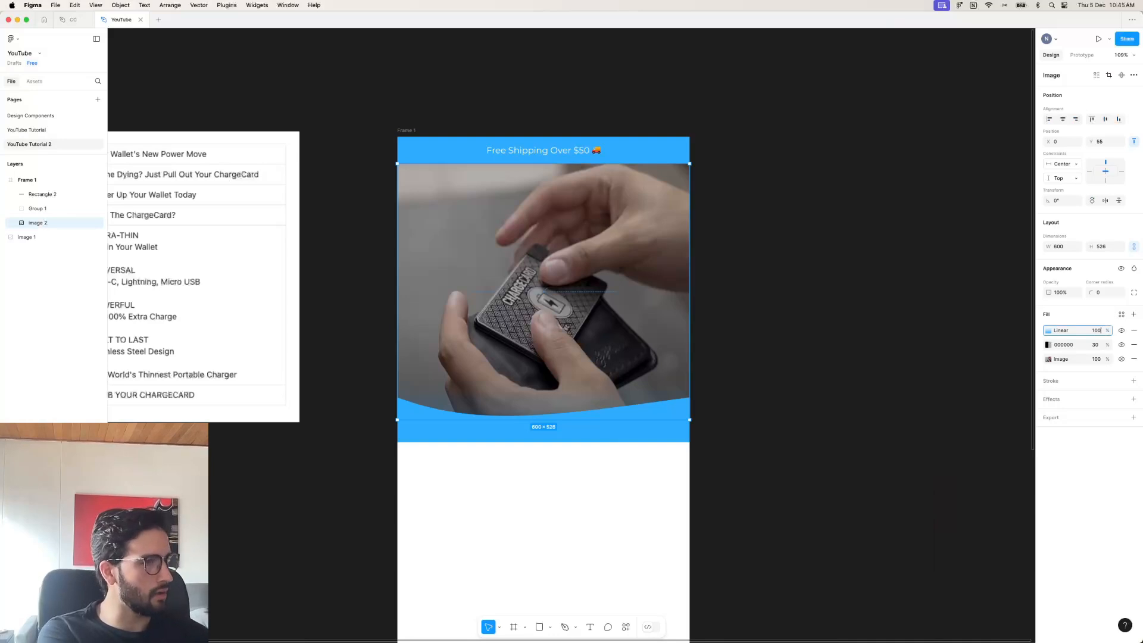
{"action": "key", "text": "Return"}
{"action": "scroll", "coordinate": [1016, 344], "scroll_direction": "up", "scroll_amount": 1}
{"action": "scroll", "coordinate": [1016, 344], "scroll_direction": "down", "scroll_amount": 1}
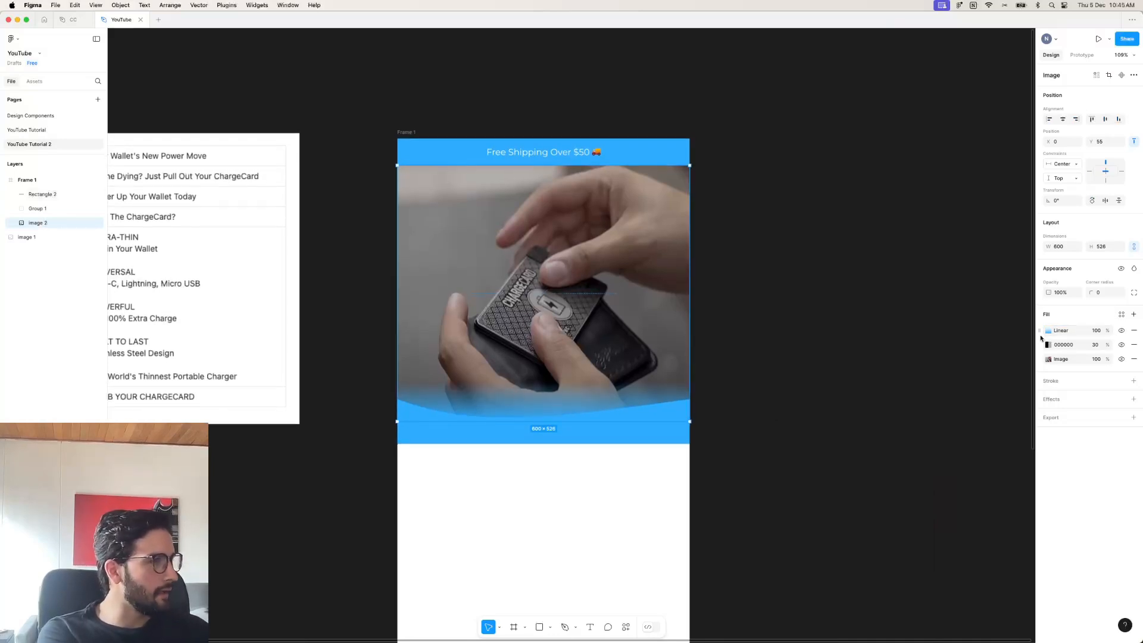
Reposition the linear gradient's start and end stops on the image so the blue fade begins just above the curve.
{"action": "left_click", "coordinate": [905, 324]}
{"action": "left_click", "coordinate": [638, 289]}
{"action": "scroll", "coordinate": [661, 287], "scroll_direction": "up", "scroll_amount": 1}
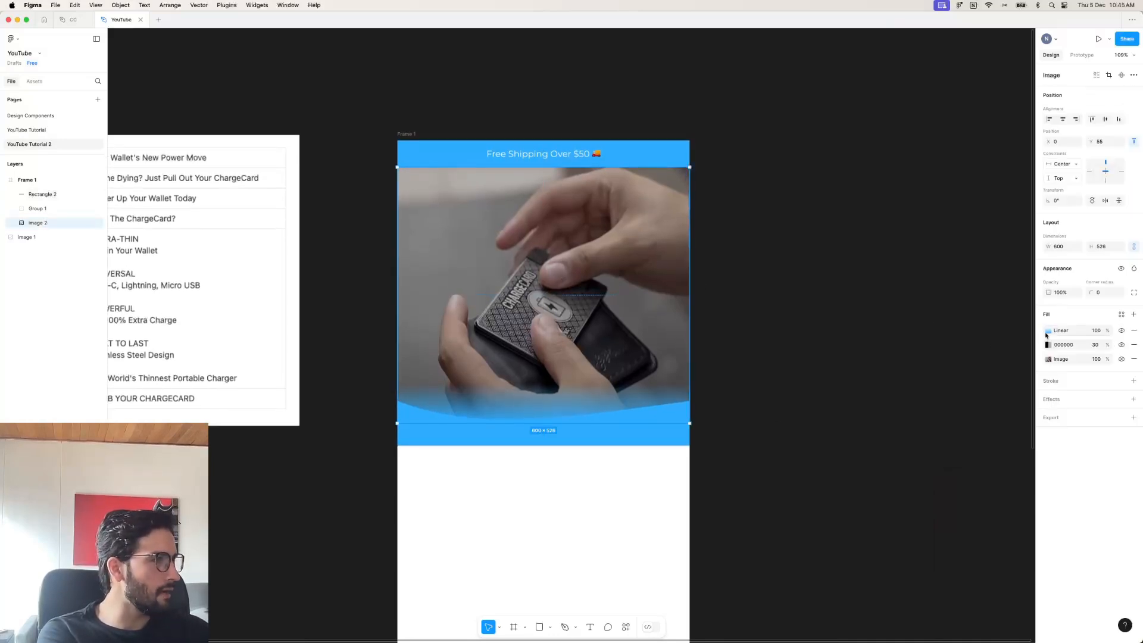
{"action": "left_click", "coordinate": [1047, 332]}
{"action": "left_click_drag", "start_coordinate": [541, 386], "coordinate": [545, 438]}
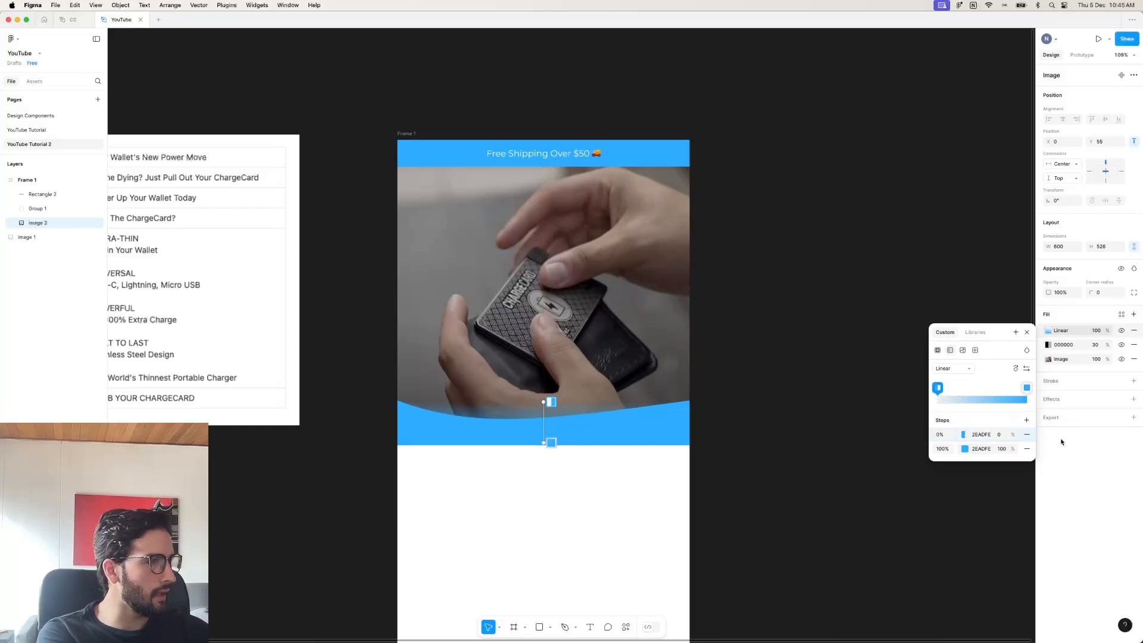
{"action": "left_click_drag", "start_coordinate": [542, 402], "coordinate": [543, 393]}
{"action": "left_click", "coordinate": [712, 308]}
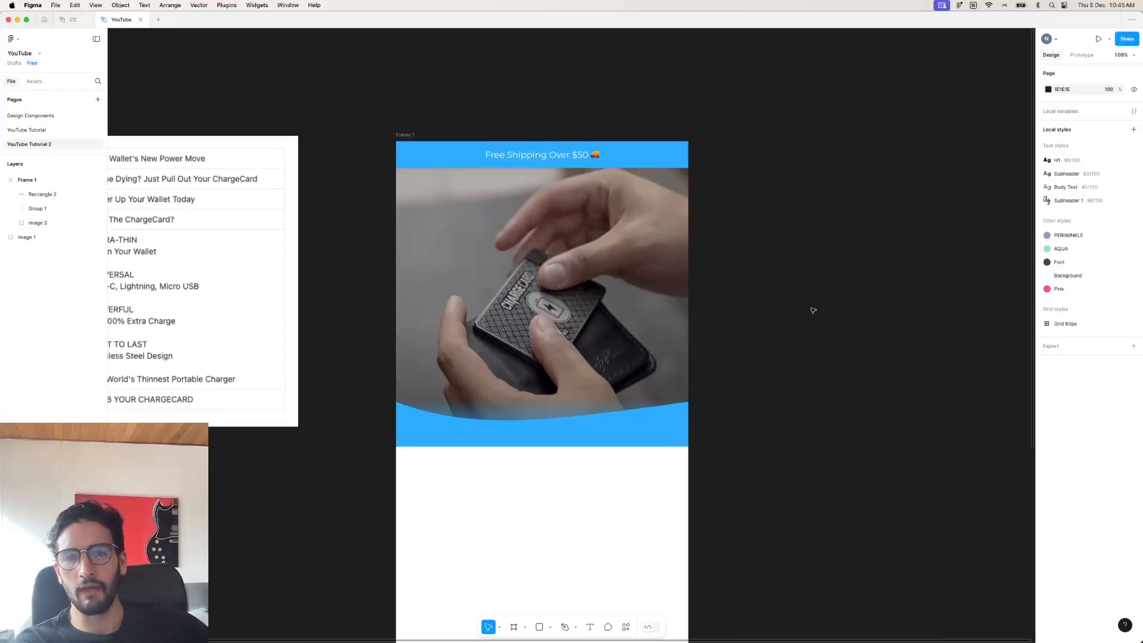
Duplicate the "Free Shipping Over $50" text onto the upper part of the image as the frame's topmost layer, outside the banner group.
{"action": "scroll", "coordinate": [875, 338], "scroll_direction": "down", "scroll_amount": 2}
{"action": "scroll", "coordinate": [876, 338], "scroll_direction": "up", "scroll_amount": 3}
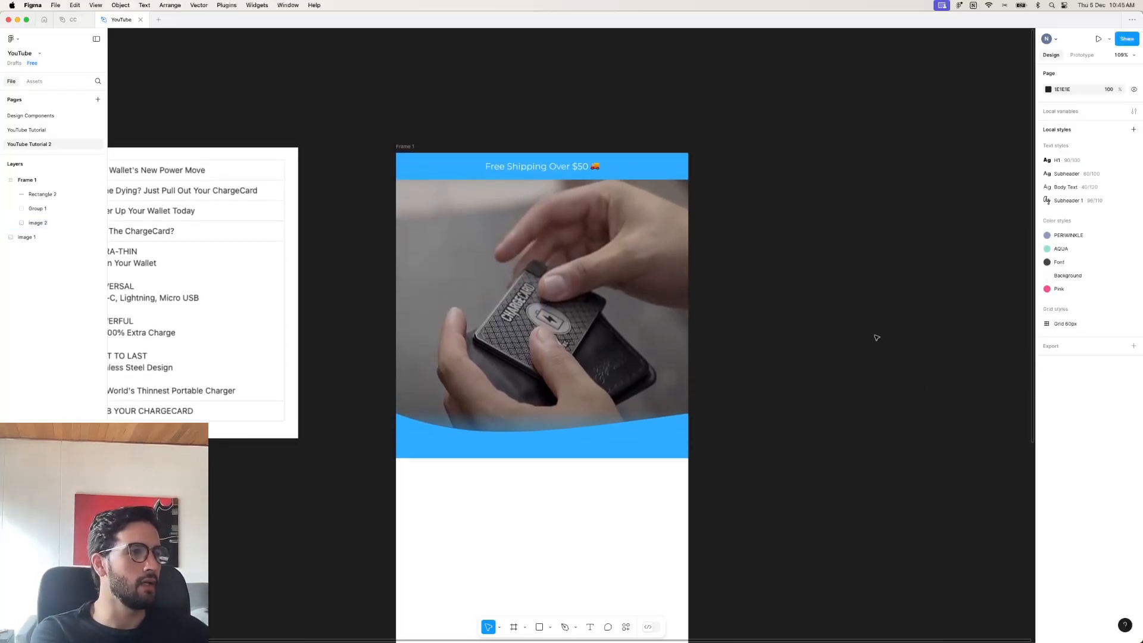
{"action": "scroll", "coordinate": [598, 286], "scroll_direction": "down", "scroll_amount": 3}
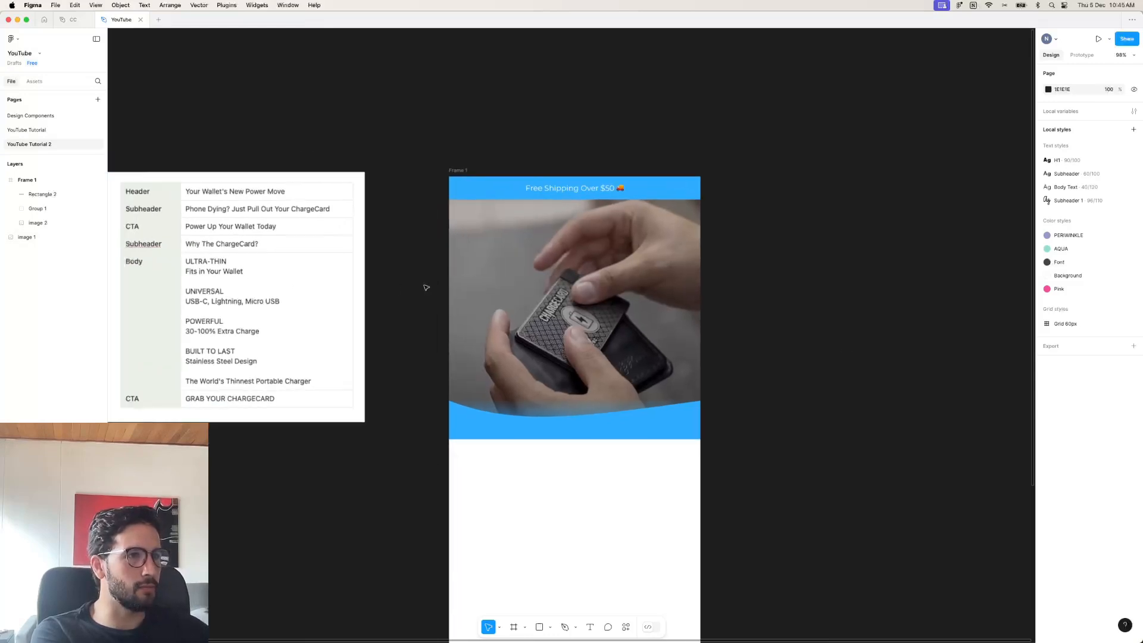
{"action": "left_click", "coordinate": [550, 203]}
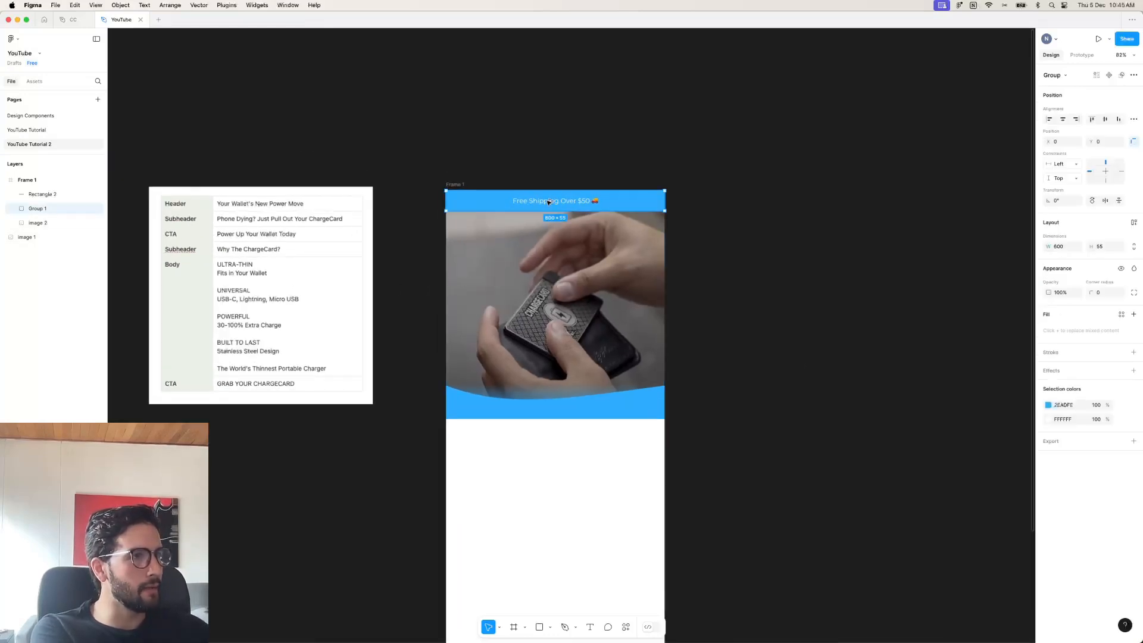
{"action": "double_click", "coordinate": [548, 202]}
{"action": "left_click_drag", "start_coordinate": [544, 202], "coordinate": [544, 250]}
{"action": "left_click_drag", "start_coordinate": [77, 191], "coordinate": [76, 194]}
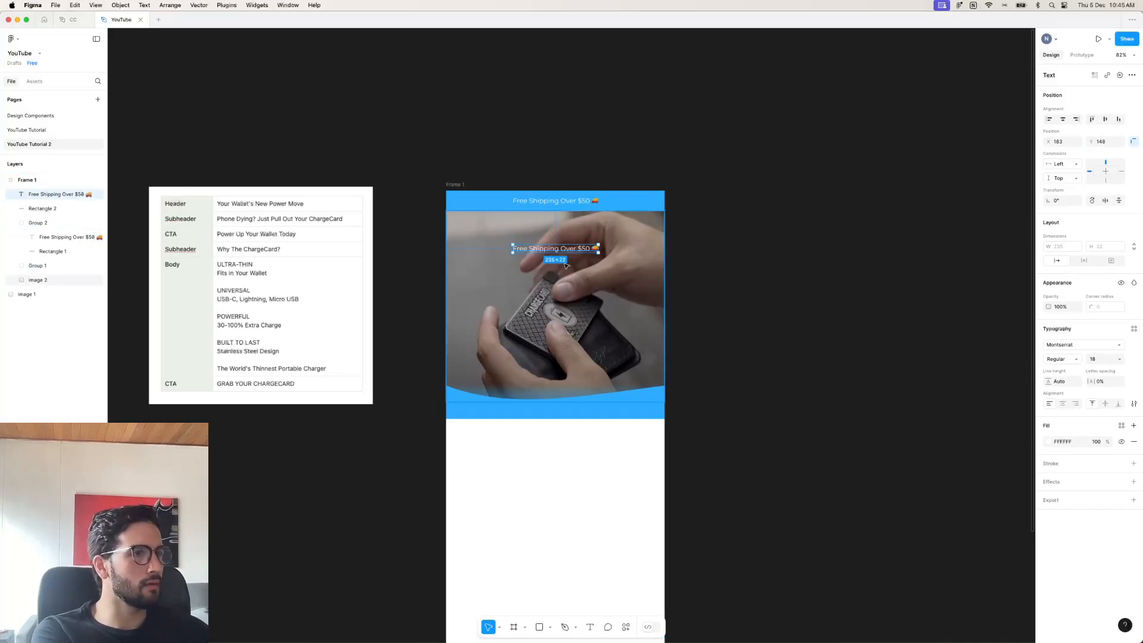
Replace the duplicated text's wording with "Your Wallet's New Power Move".
{"action": "key", "text": "Return"}
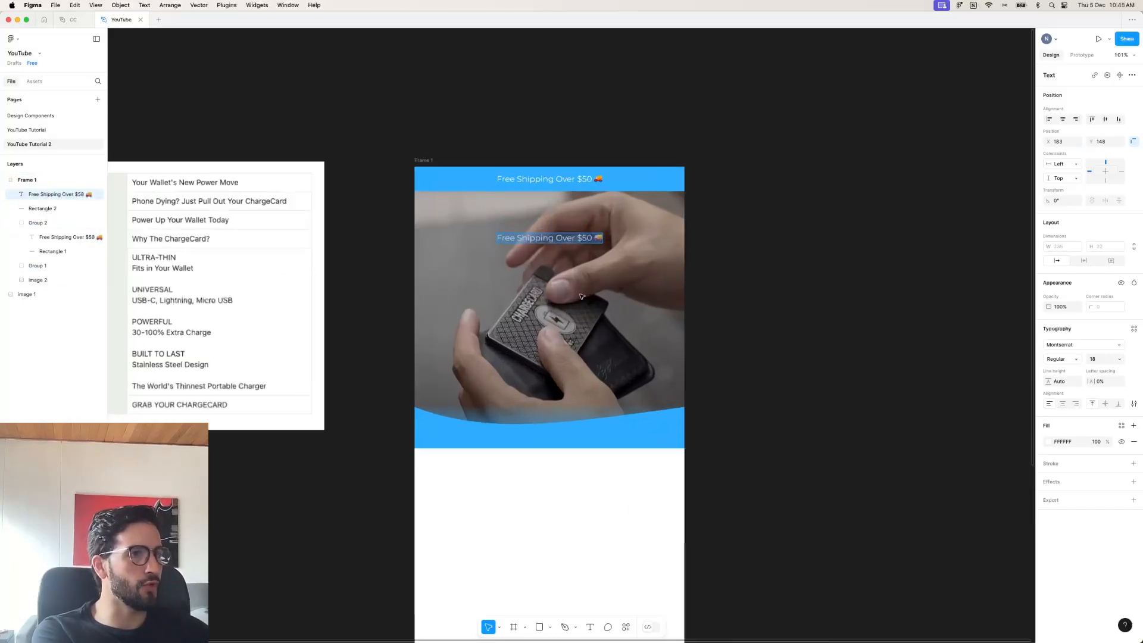
{"action": "scroll", "coordinate": [579, 293], "scroll_direction": "up", "scroll_amount": 2}
{"action": "type", "text": "Your Wallet's Ne"}
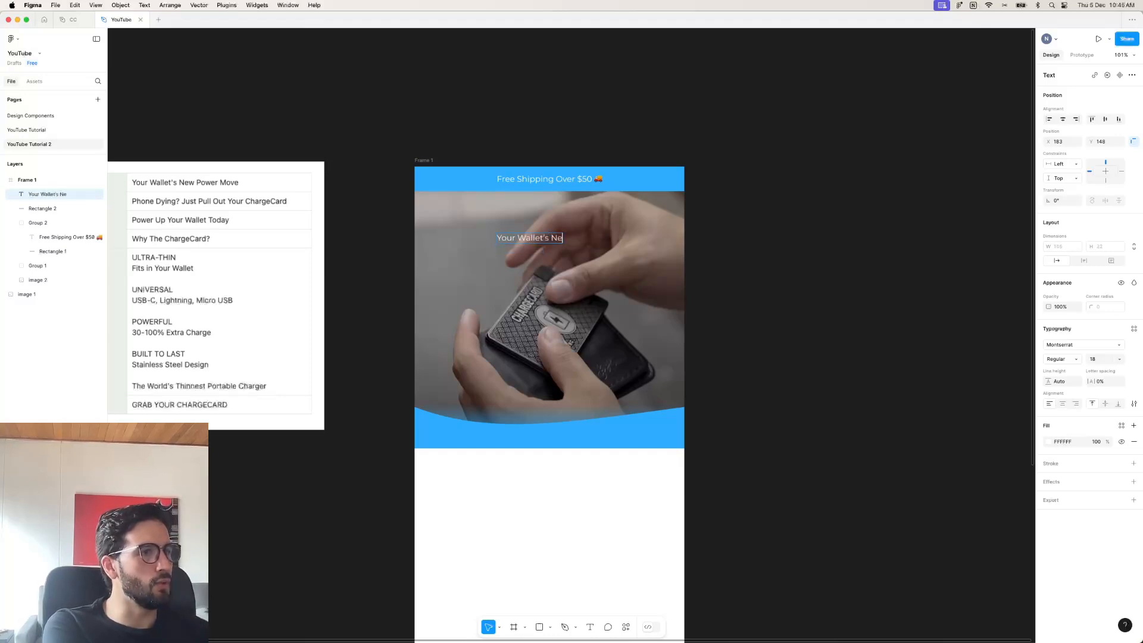
{"action": "type", "text": "w Power NMo"}
{"action": "type", "text": "ove"}
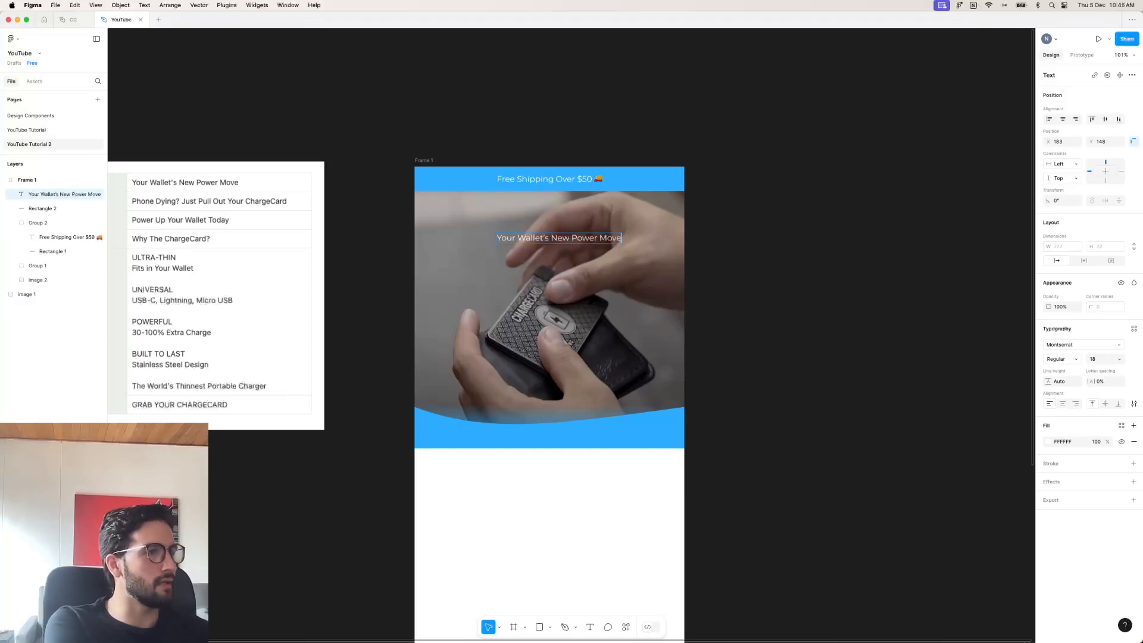
Center-align the headline text and set it to Montserrat Bold at size 36.
{"action": "left_click", "coordinate": [1063, 406]}
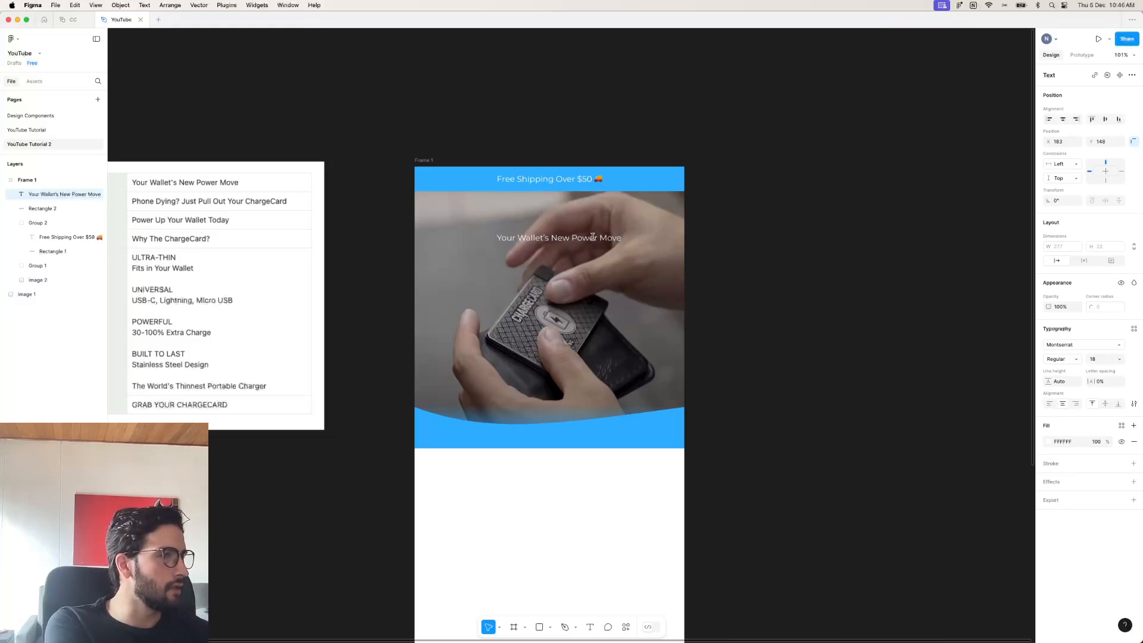
{"action": "left_click", "coordinate": [1062, 359]}
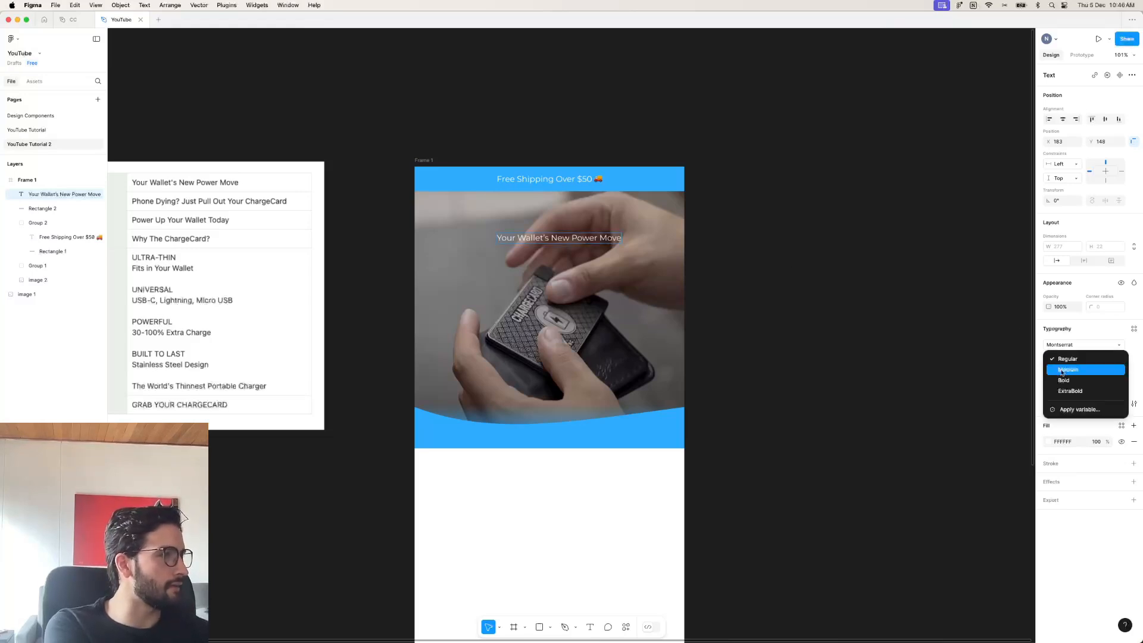
{"action": "left_click", "coordinate": [1061, 379]}
{"action": "key", "text": "super+a"}
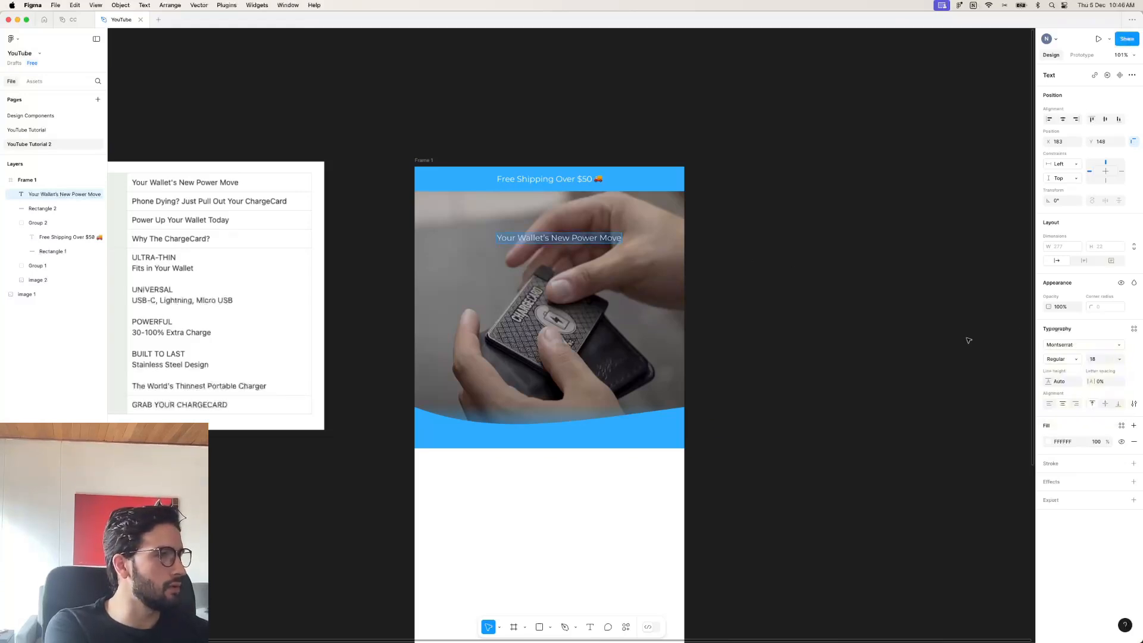
{"action": "left_click", "coordinate": [1051, 358]}
{"action": "left_click", "coordinate": [1062, 375]}
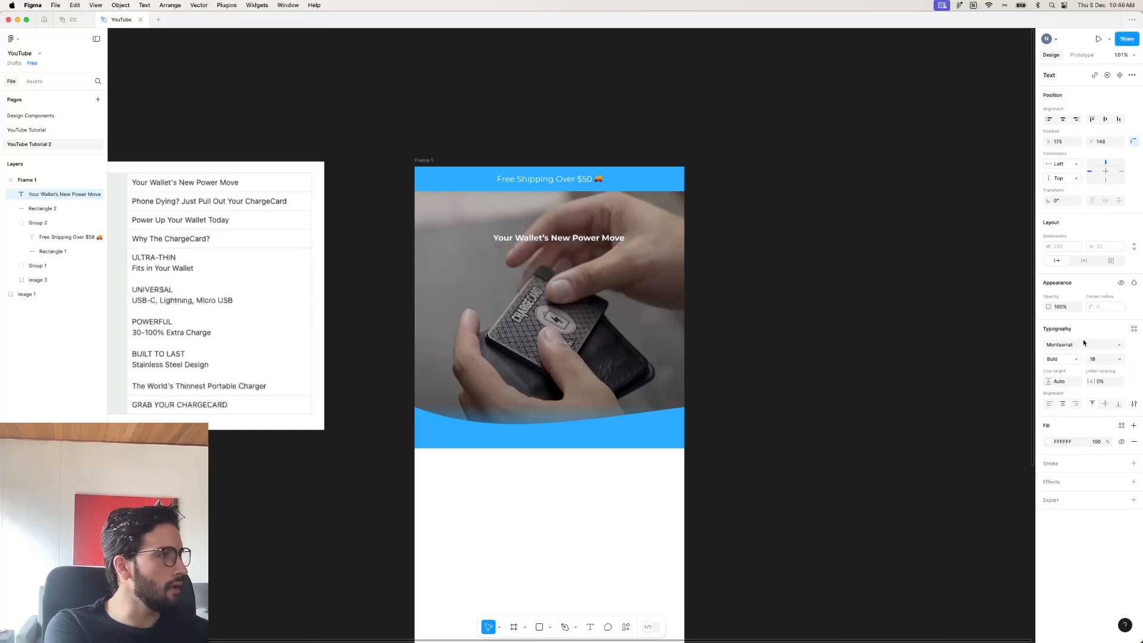
{"action": "left_click_drag", "start_coordinate": [1085, 359], "coordinate": [1110, 359]}
Break the headline into two lines before "Power".
{"action": "left_click", "coordinate": [586, 245]}
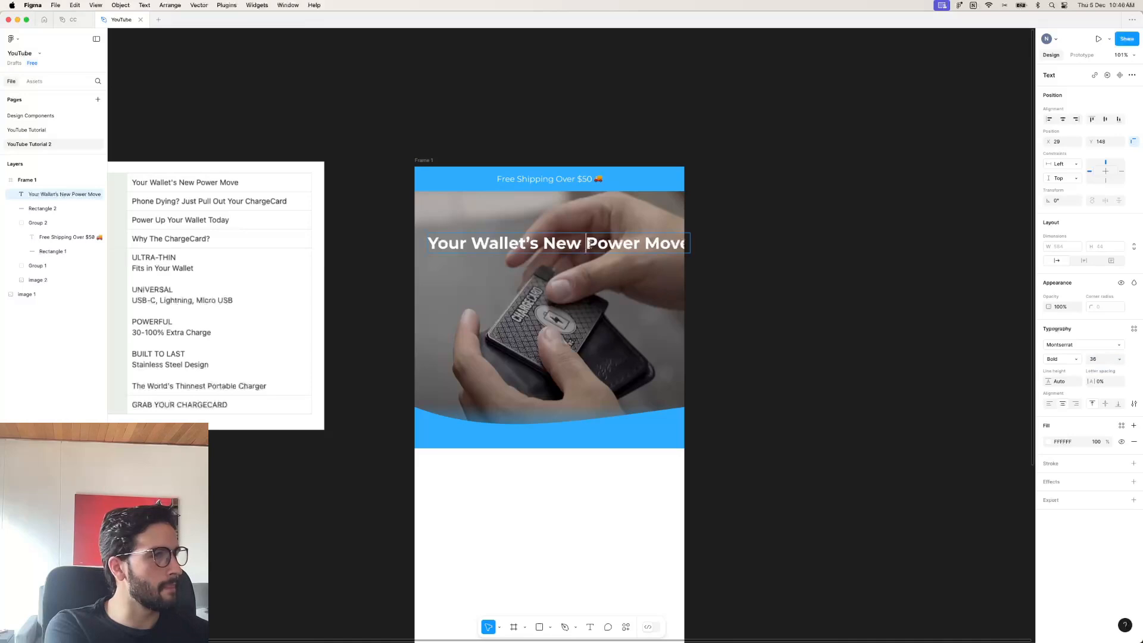
{"action": "key", "text": "BackSpace"}
{"action": "key", "text": "Return"}
{"action": "key", "text": "Escape"}
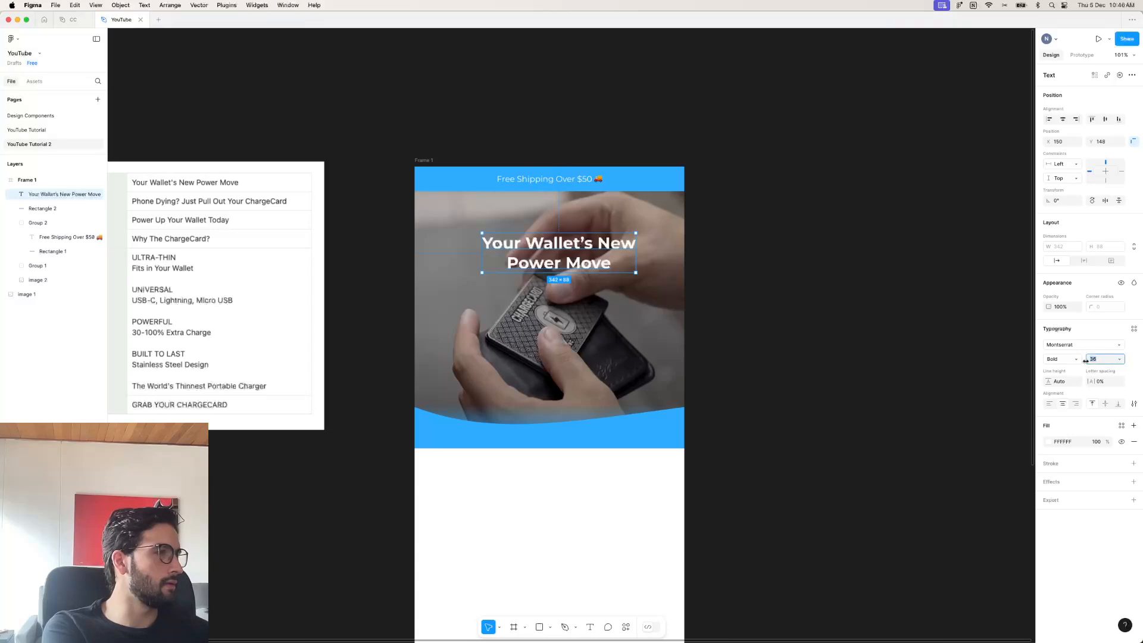
Set the headline's font size to 43 and center it horizontally in the frame.
{"action": "left_click_drag", "start_coordinate": [1085, 359], "coordinate": [1095, 359]}
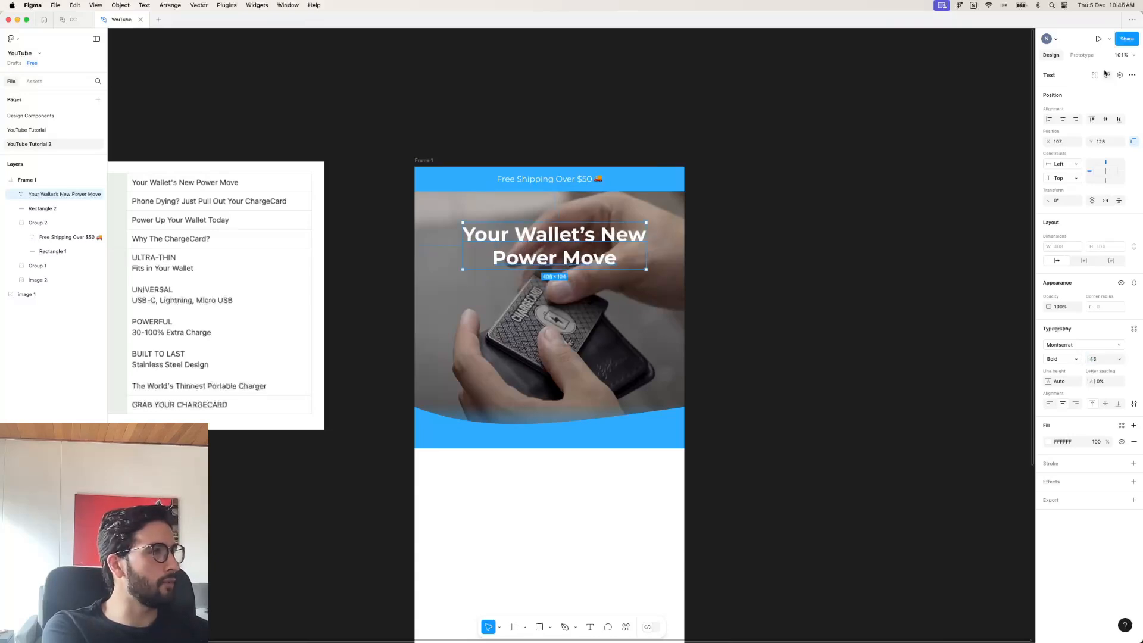
{"action": "left_click", "coordinate": [1062, 119]}
{"action": "left_click", "coordinate": [936, 242]}
Raise the opacity of the black 000000 overlay fill on the card-and-wallet image slightly to darken it.
{"action": "left_click", "coordinate": [625, 304]}
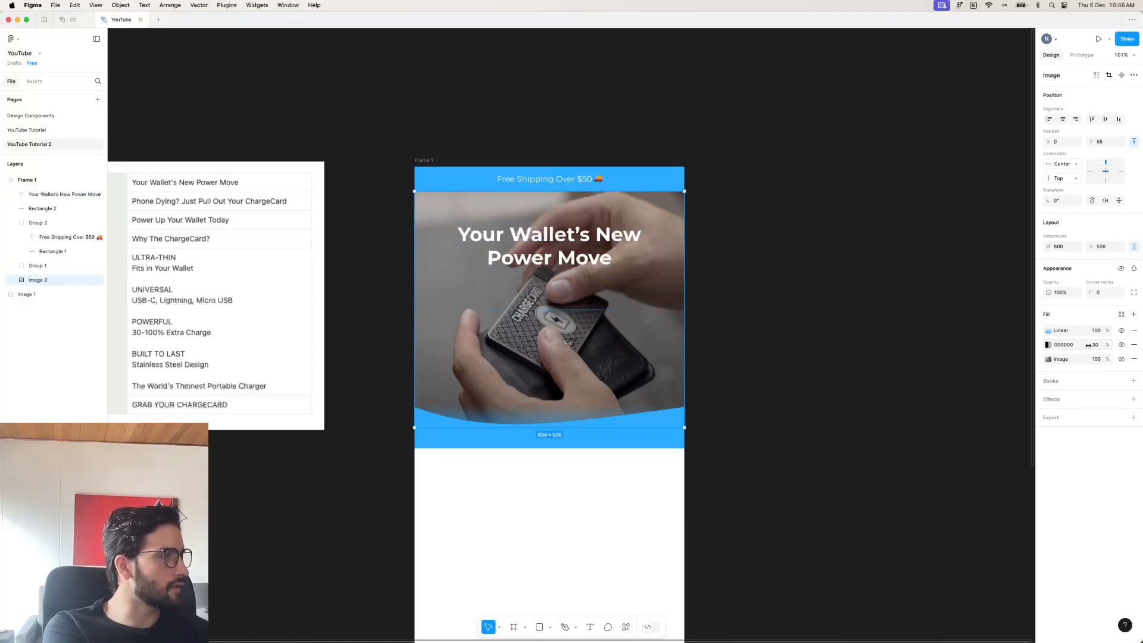
{"action": "left_click_drag", "start_coordinate": [1089, 345], "coordinate": [1093, 345]}
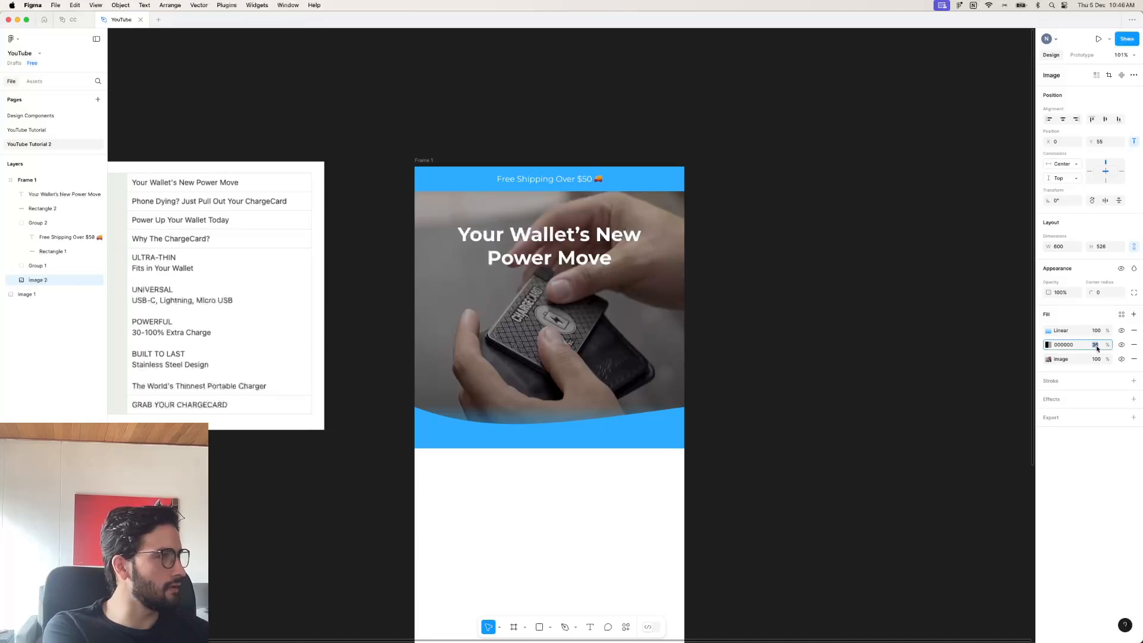
{"action": "left_click_drag", "start_coordinate": [1098, 348], "coordinate": [1099, 348]}
{"action": "left_click", "coordinate": [845, 249]}
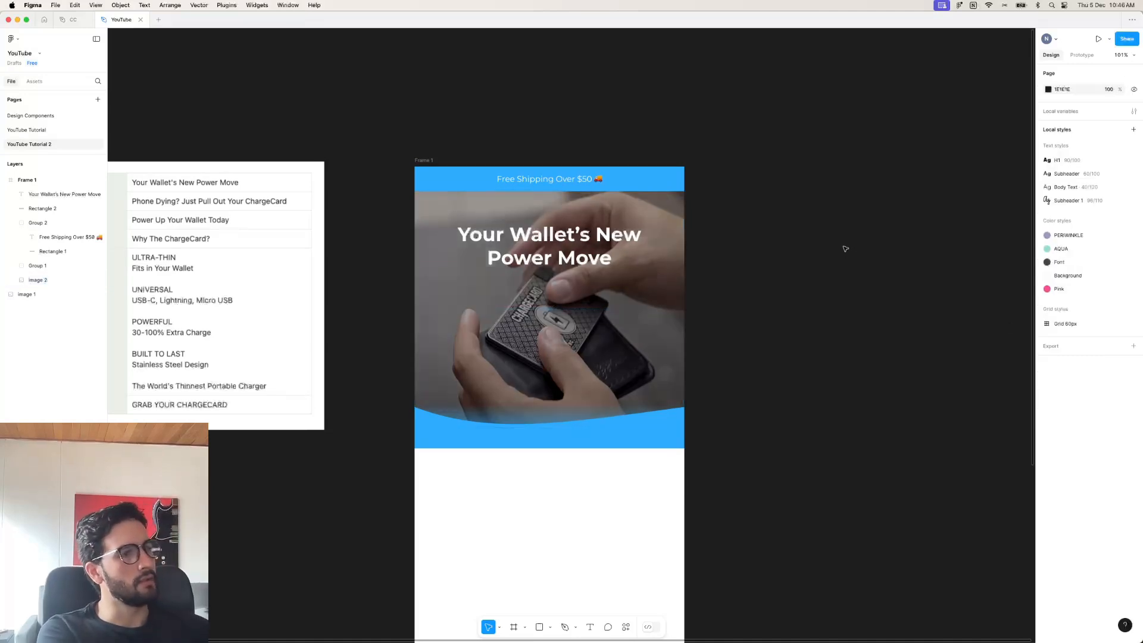
Duplicate the headline text directly below the original, at Y 252.
{"action": "scroll", "coordinate": [845, 249], "scroll_direction": "down", "scroll_amount": 3}
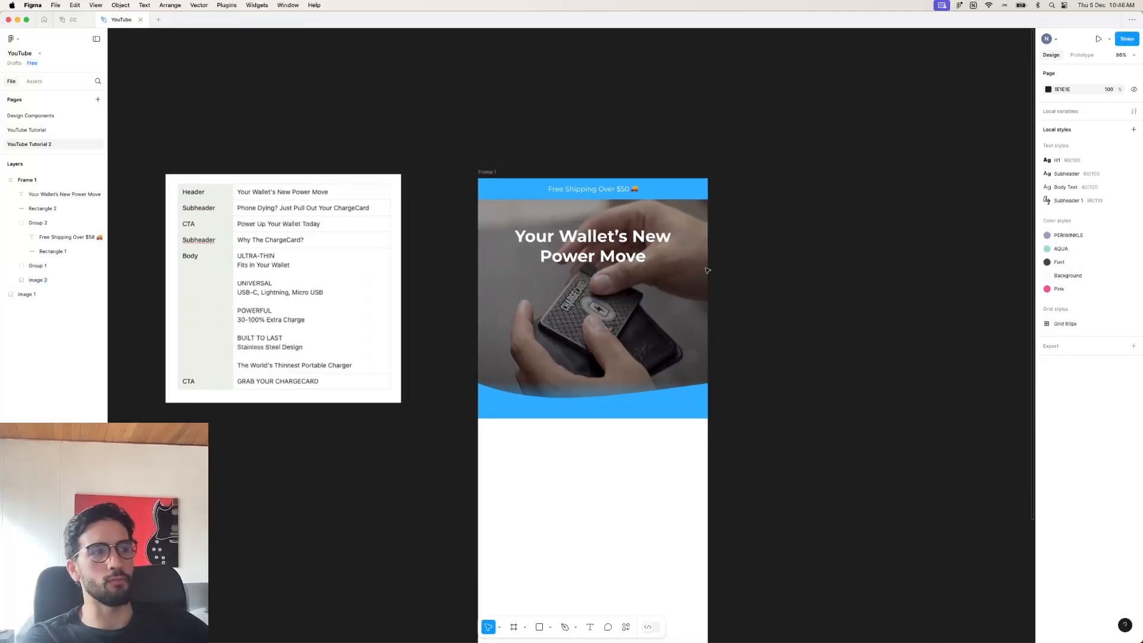
{"action": "left_click", "coordinate": [598, 239]}
{"action": "left_click", "coordinate": [724, 228]}
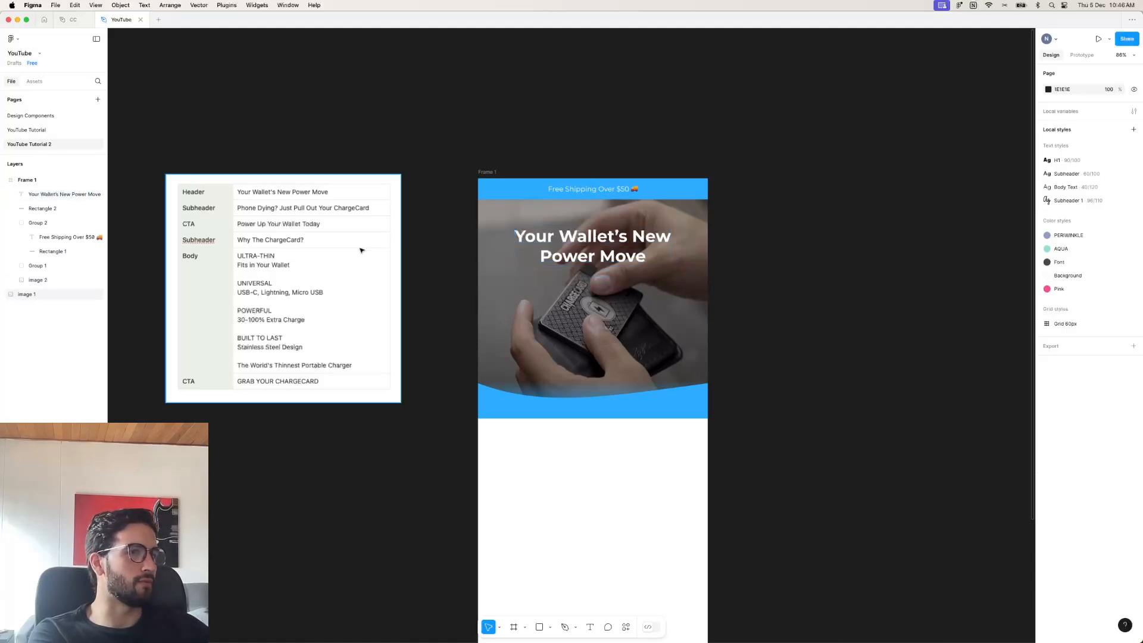
{"action": "left_click_drag", "start_coordinate": [591, 272], "coordinate": [591, 306]}
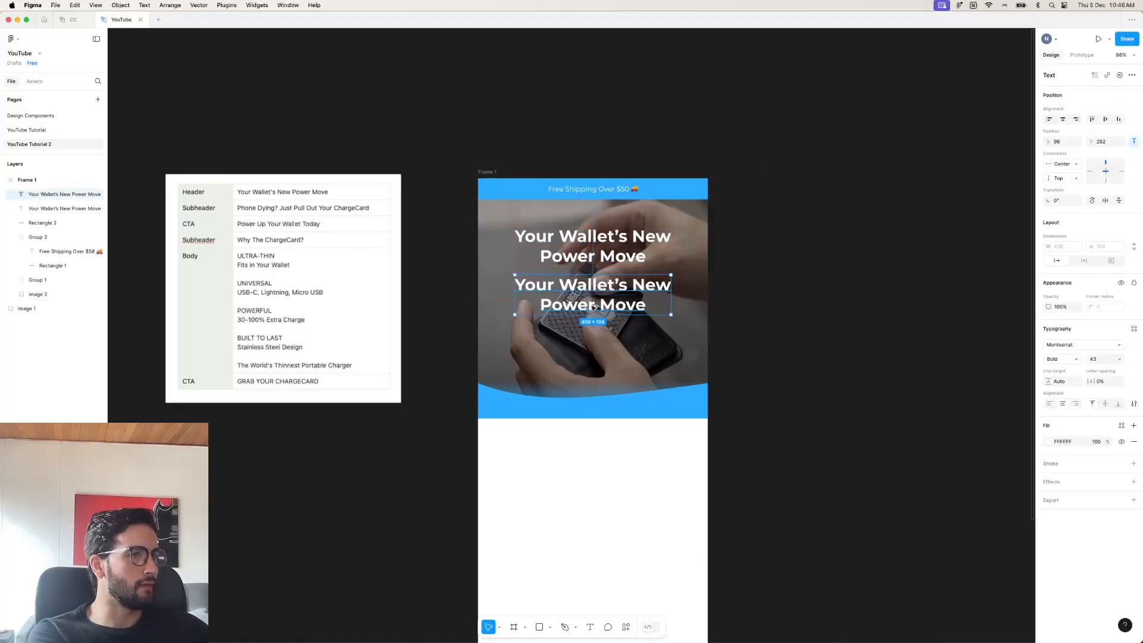
Replace the duplicated headline's wording with the subheader "Phone Dying? Just Pull Out Your ChargeCard".
{"action": "double_click", "coordinate": [591, 306]}
{"action": "type", "text": "Phone"}
{"action": "key", "text": "BackSpace"}
{"action": "key", "text": "BackSpace"}
{"action": "key", "text": "BackSpace"}
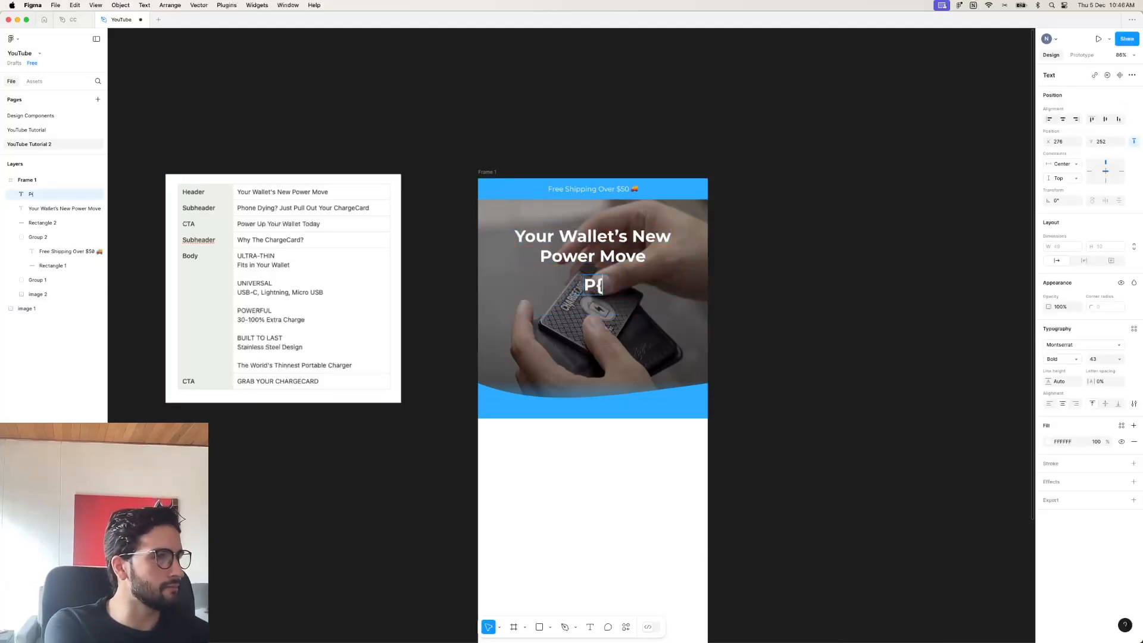
{"action": "type", "text": "one Dying?"}
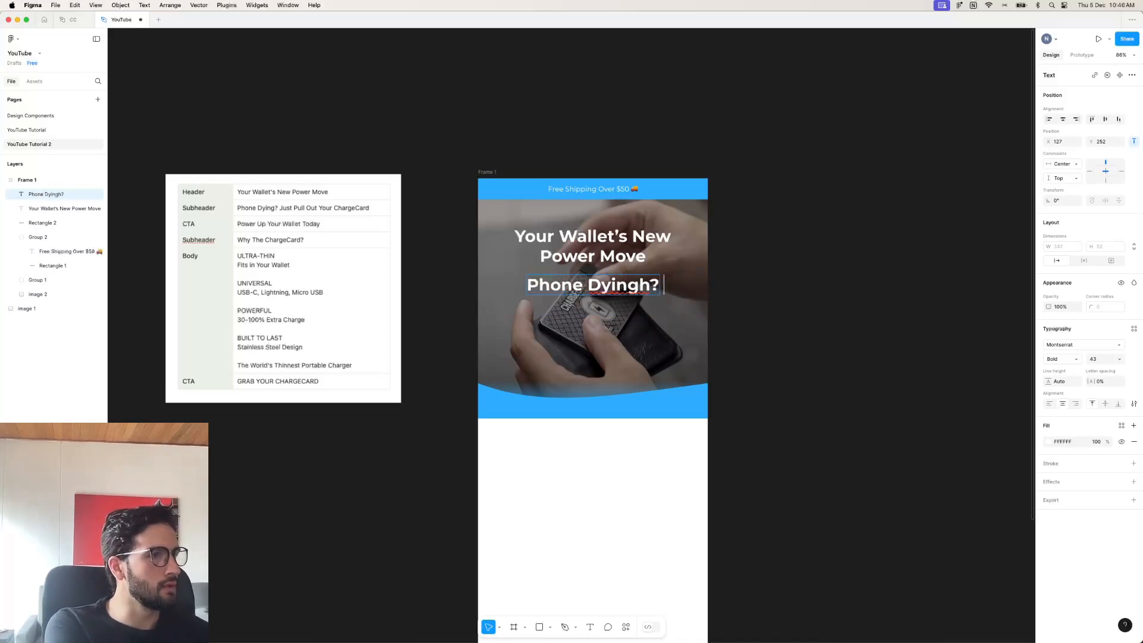
{"action": "key", "text": "BackSpace"}
{"action": "key", "text": "BackSpace"}
{"action": "type", "text": "g? Just"}
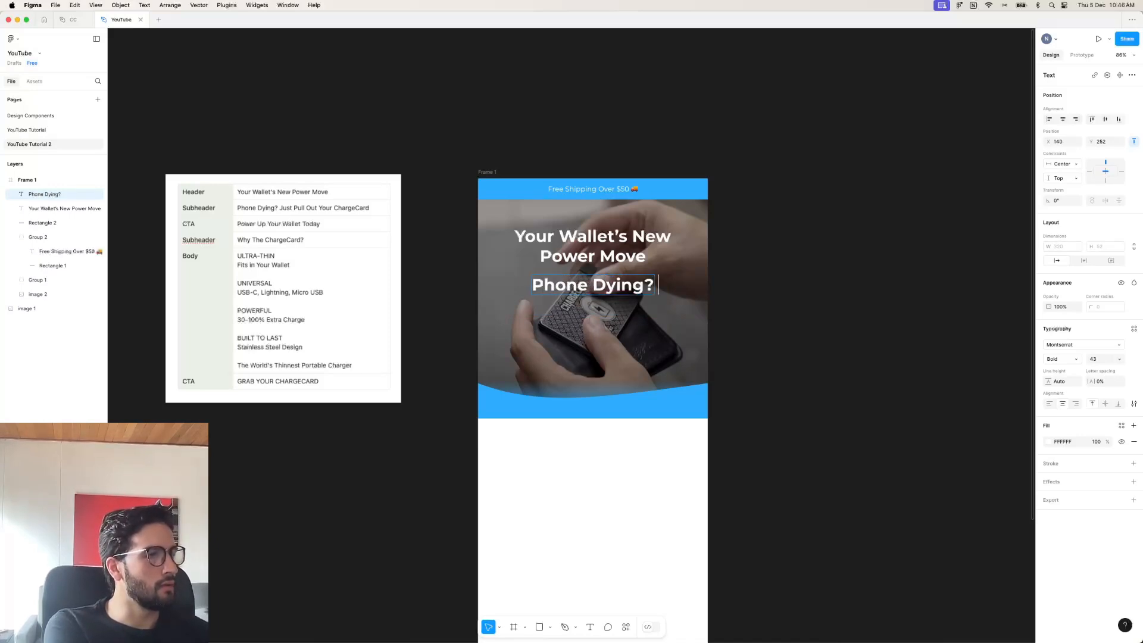
{"action": "type", "text": "O"}
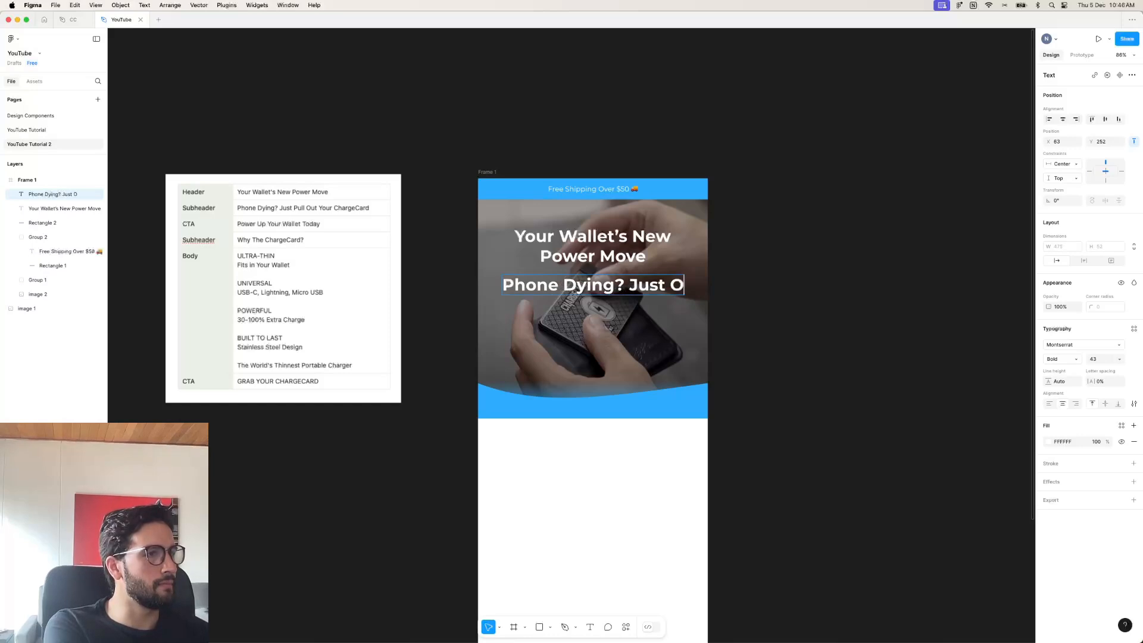
{"action": "key", "text": "BackSpace"}
{"action": "type", "text": "Pull Out Your Char"}
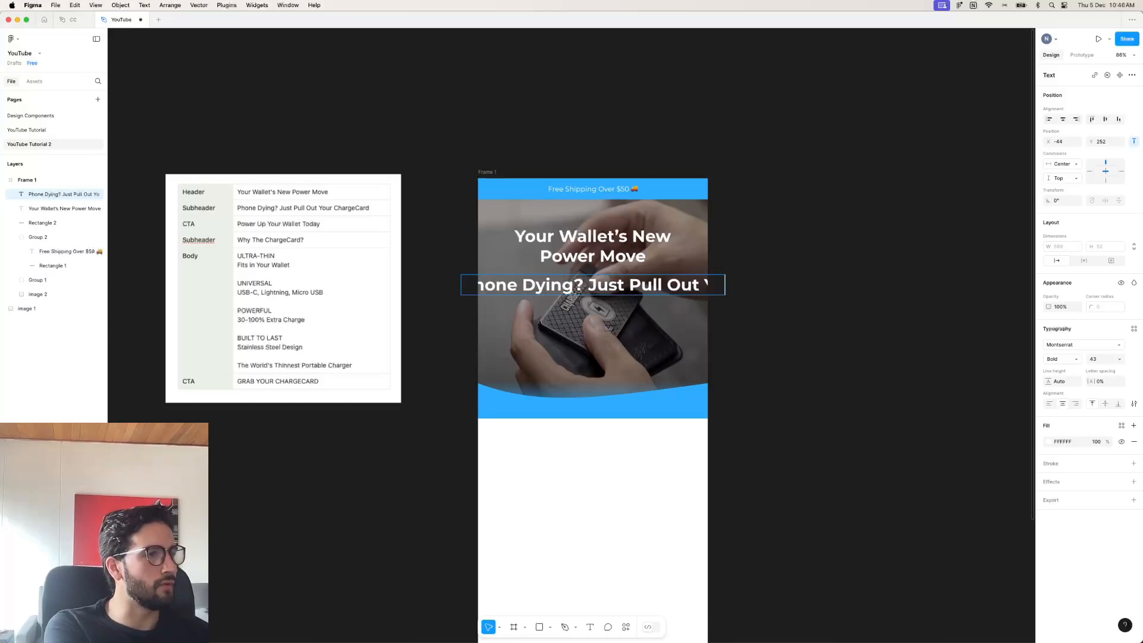
{"action": "type", "text": "geCard"}
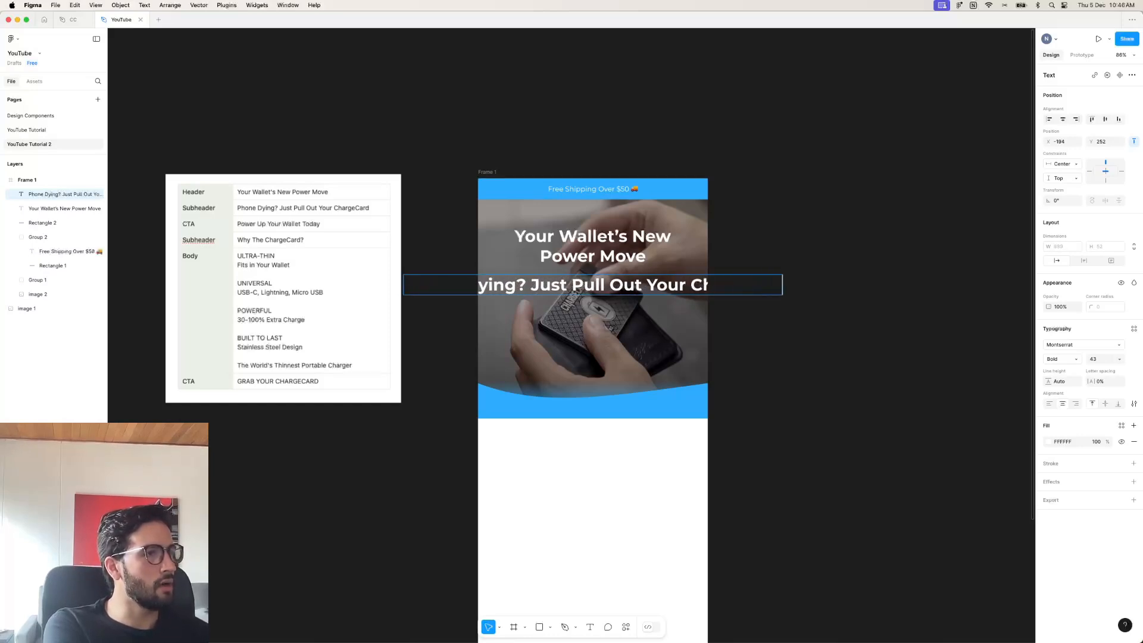
{"action": "key", "text": "Escape"}
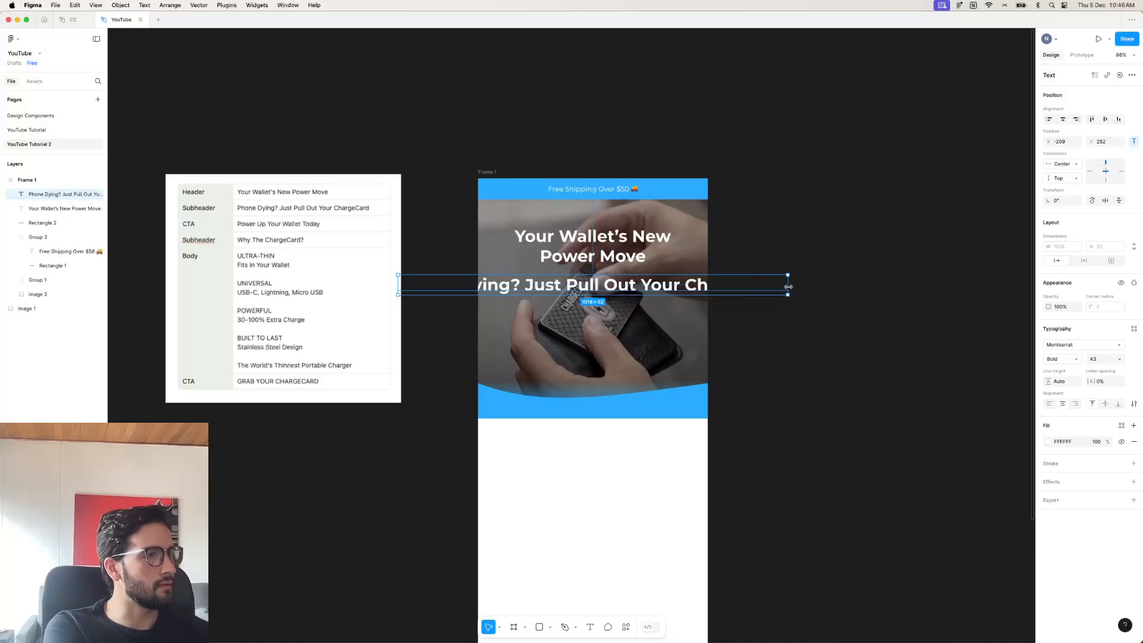
Narrow the subheader's text box to a width of 584 and center it horizontally in the frame.
{"action": "left_click_drag", "start_coordinate": [788, 287], "coordinate": [622, 287]}
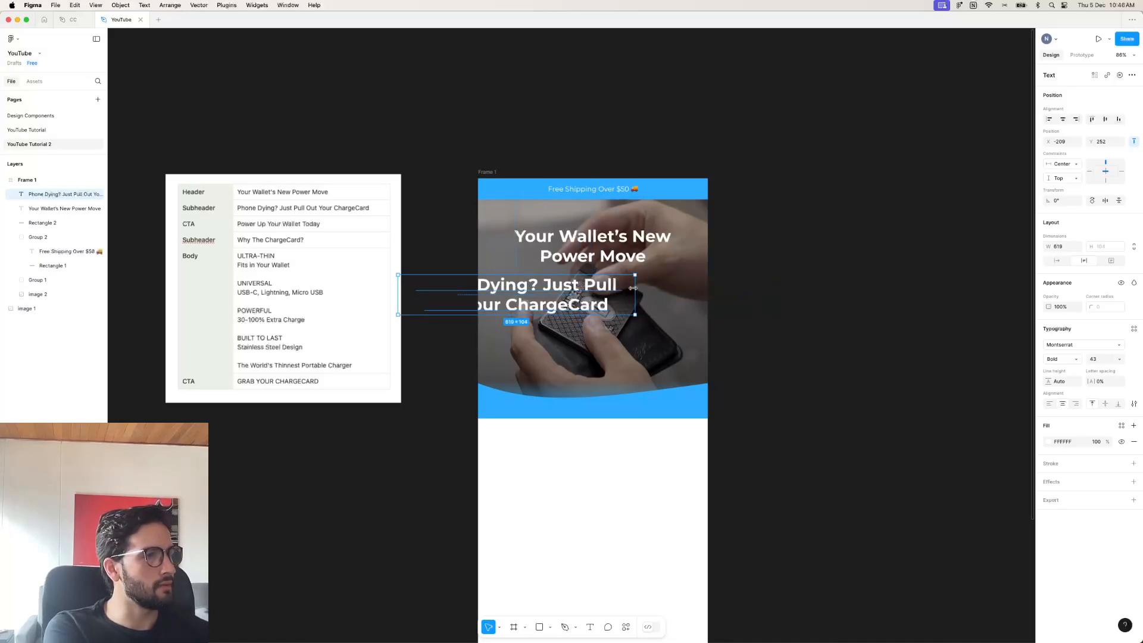
{"action": "left_click", "coordinate": [1063, 119]}
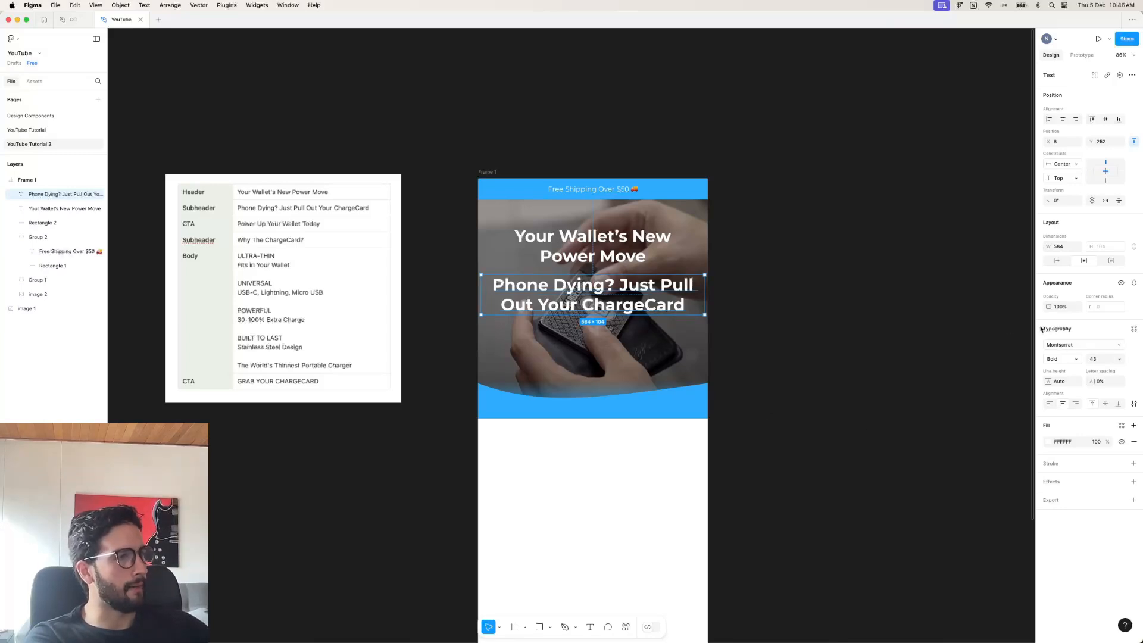
Set the subheader's font to Assistant with the SemiBold weight.
{"action": "left_click", "coordinate": [1064, 344]}
{"action": "type", "text": "assi"}
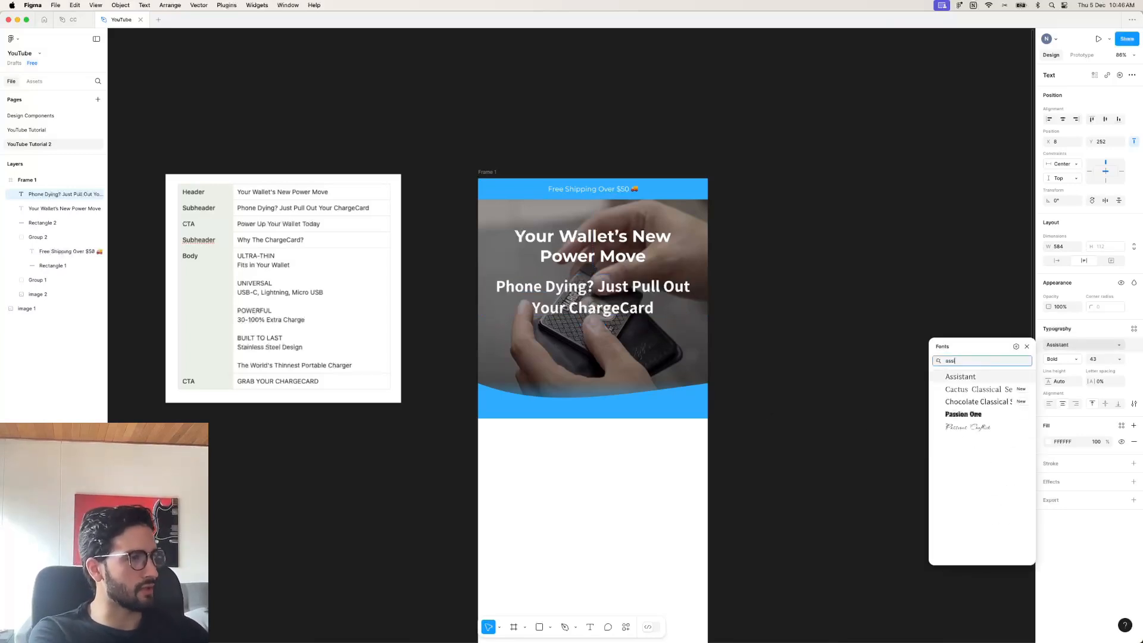
{"action": "left_click", "coordinate": [960, 376]}
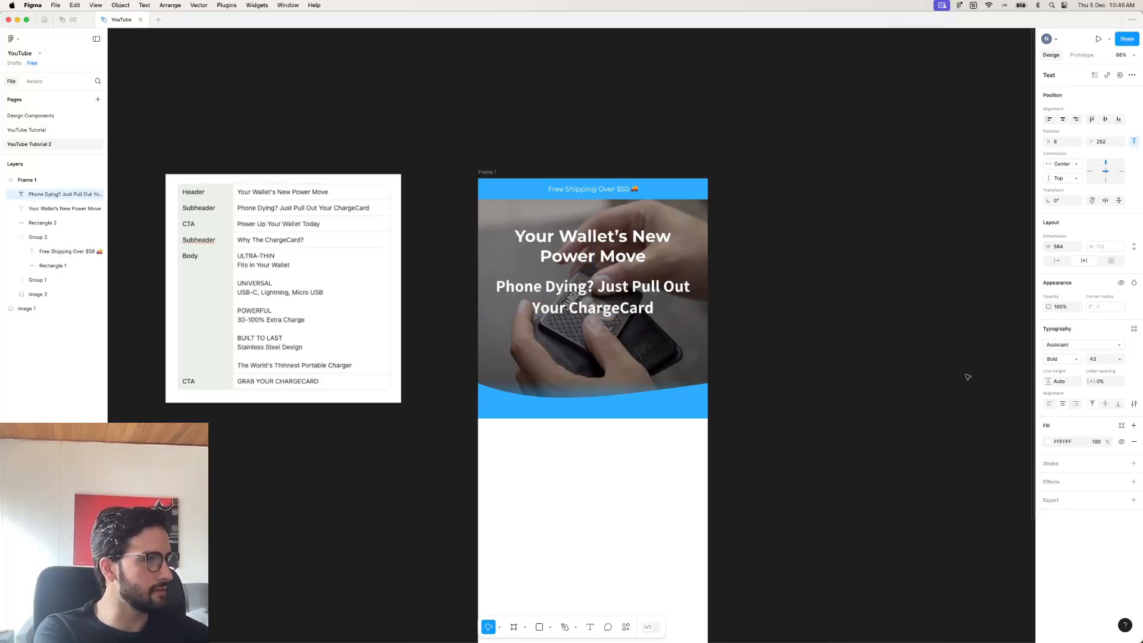
{"action": "left_click", "coordinate": [1074, 360]}
{"action": "left_click", "coordinate": [1078, 353]}
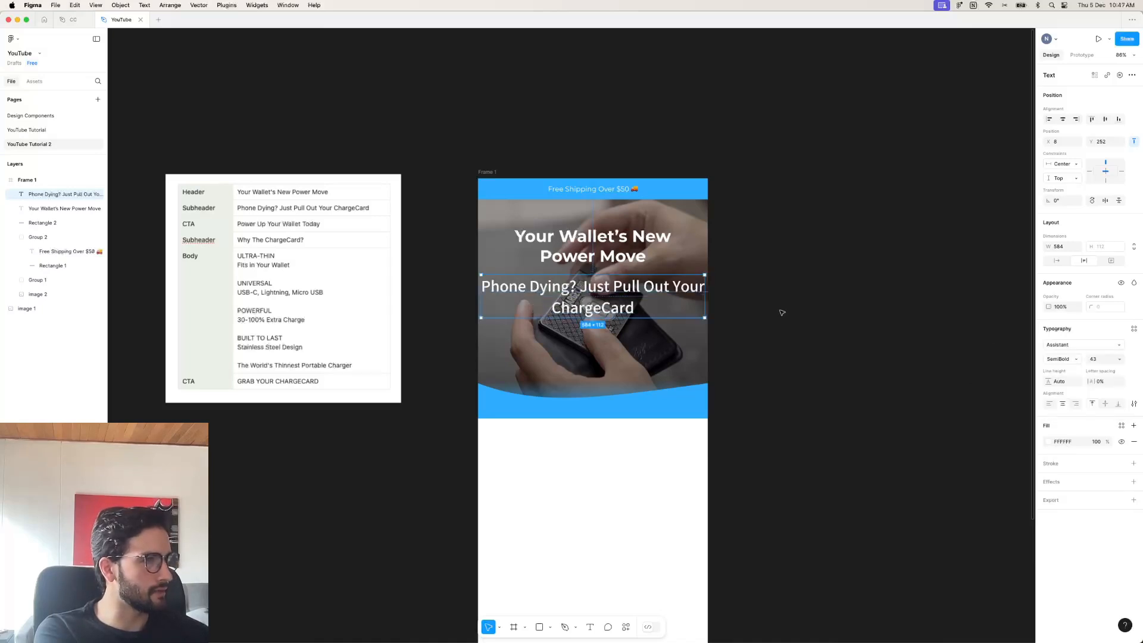
Set the headline's font size to 42.
{"action": "left_click", "coordinate": [652, 256]}
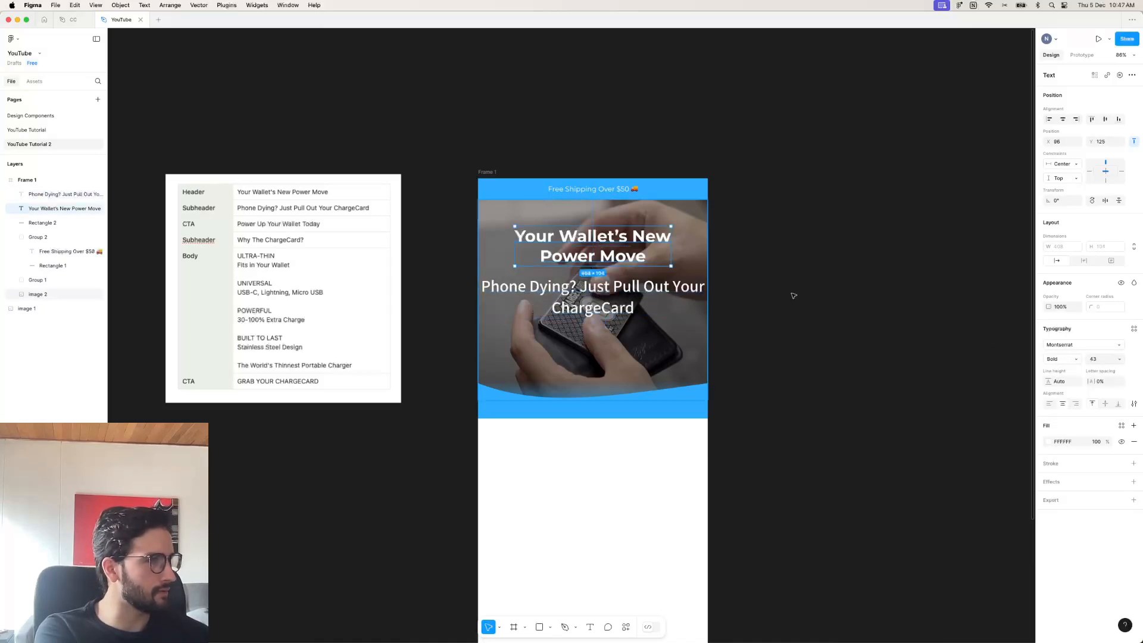
{"action": "left_click", "coordinate": [1099, 359]}
{"action": "type", "text": "42"}
{"action": "key", "text": "Return"}
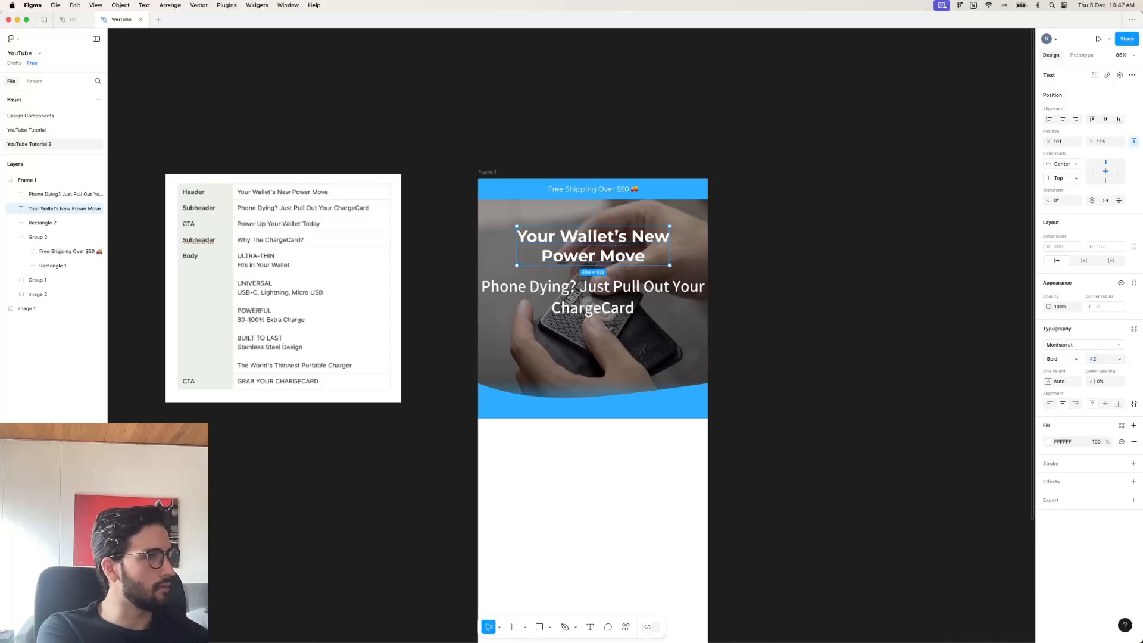
Set the subheader's font size to 30.
{"action": "left_click", "coordinate": [610, 287]}
{"action": "left_click", "coordinate": [1098, 359]}
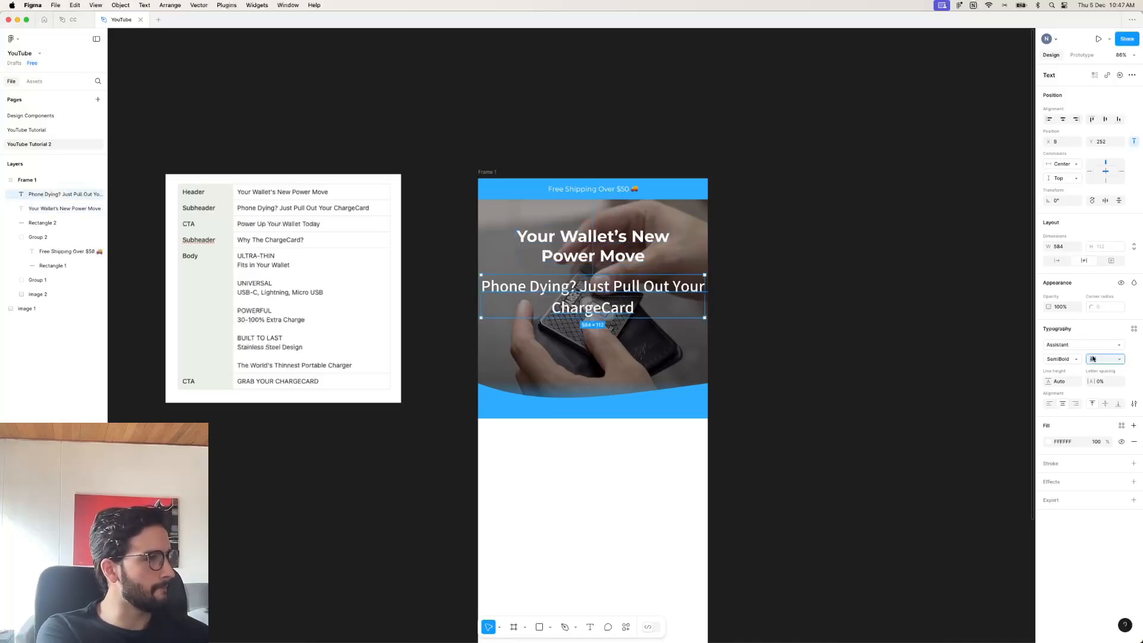
{"action": "type", "text": "30"}
{"action": "key", "text": "Return"}
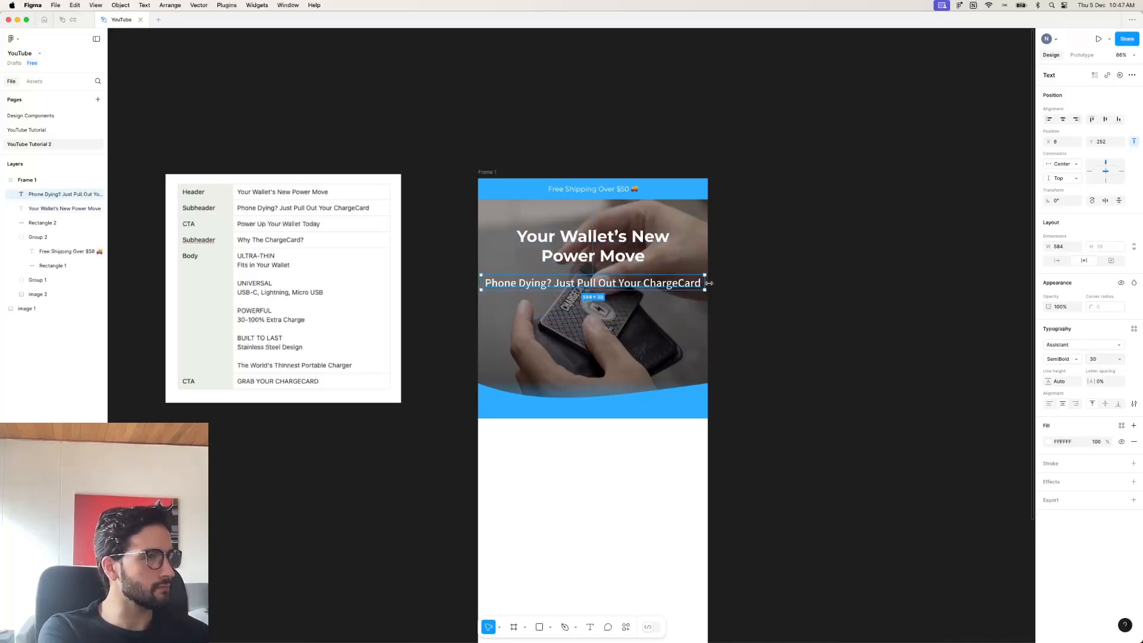
Narrow the subheader's text box to about 428 wide and break the line after "Phone Dying?".
{"action": "left_click_drag", "start_coordinate": [705, 285], "coordinate": [646, 285]}
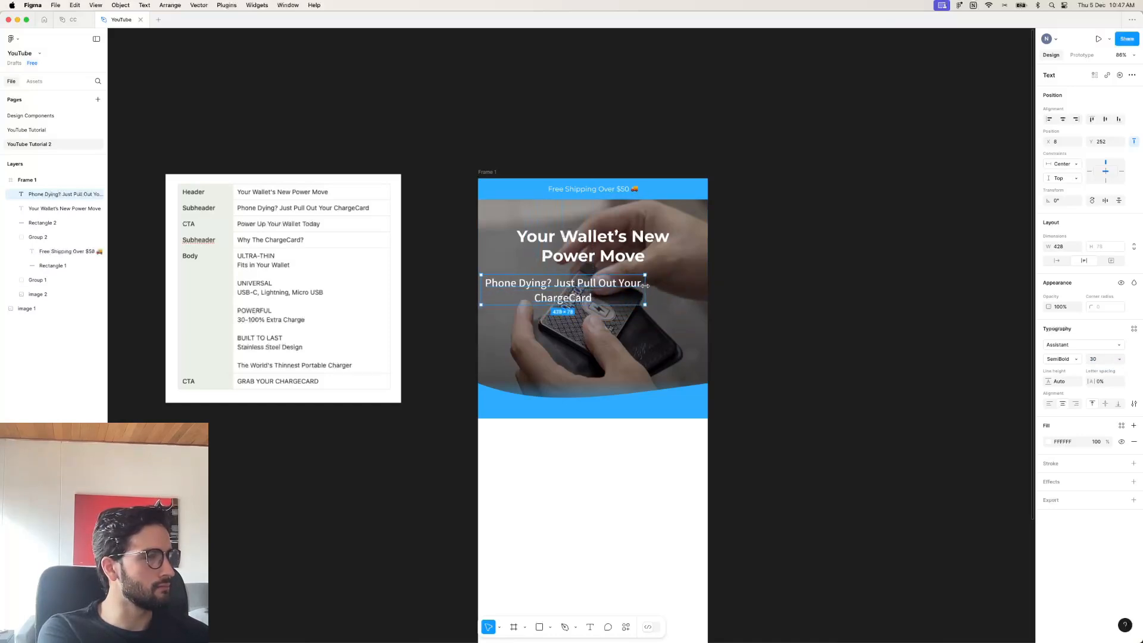
{"action": "double_click", "coordinate": [558, 288]}
{"action": "key", "text": "Return"}
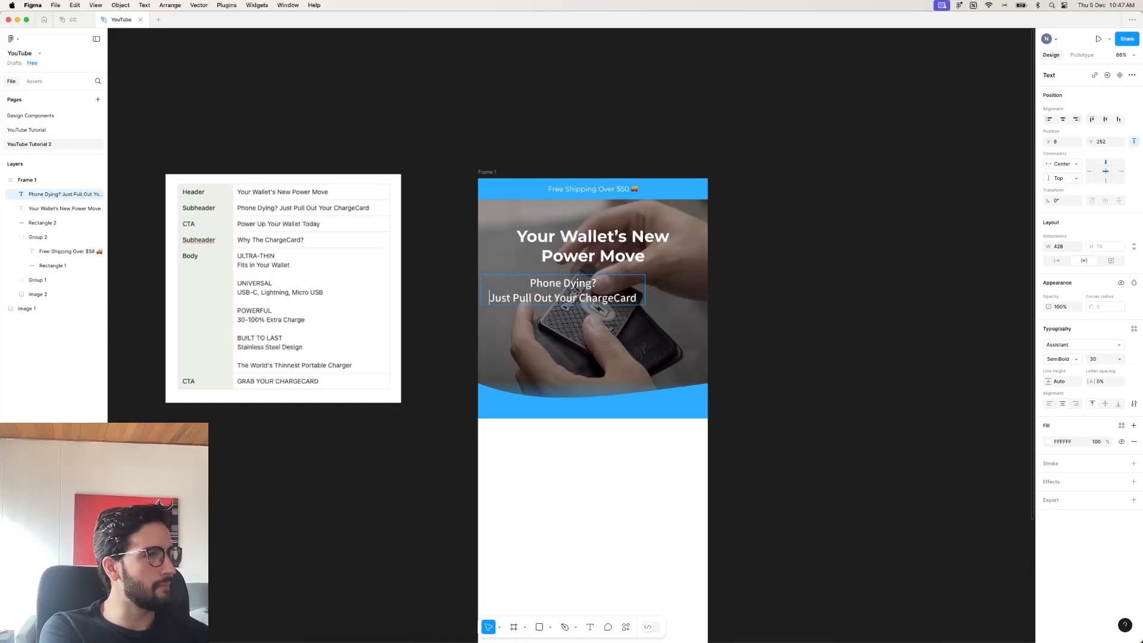
Finish the subheader's text edit and center its text box horizontally in the frame.
{"action": "key", "text": "Escape"}
{"action": "left_click", "coordinate": [1062, 119]}
{"action": "left_click", "coordinate": [817, 278]}
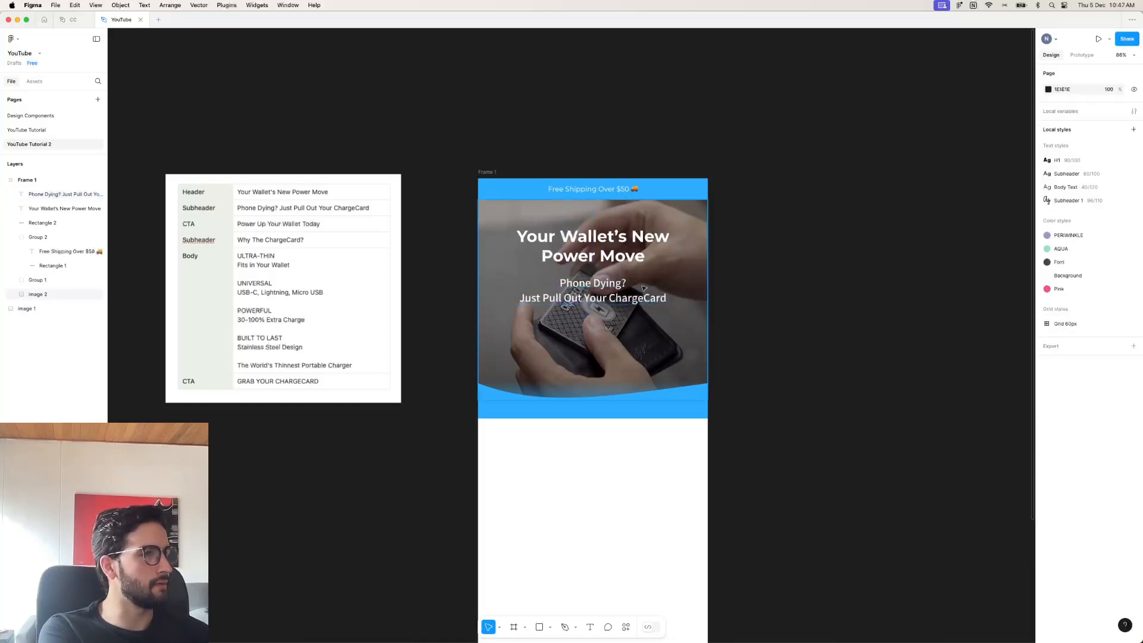
Set the subheader's font size to 28 and nudge the headline up by 10 px.
{"action": "left_click", "coordinate": [628, 295]}
{"action": "left_click", "coordinate": [1098, 359]}
{"action": "type", "text": "28"}
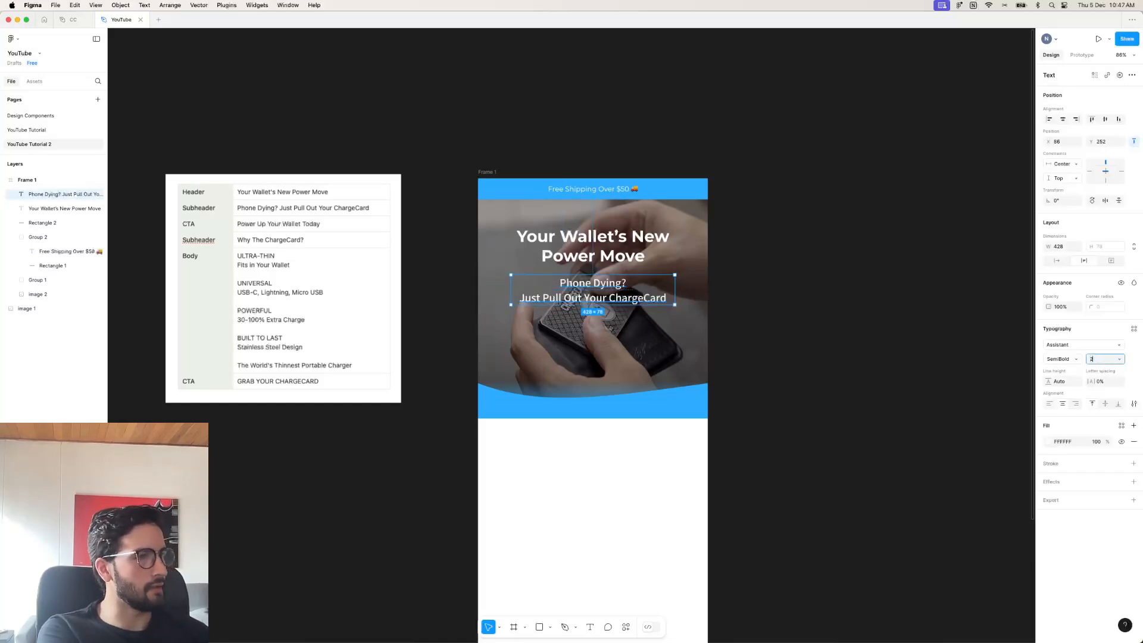
{"action": "key", "text": "Return"}
{"action": "left_click", "coordinate": [857, 338]}
{"action": "left_click", "coordinate": [623, 254]}
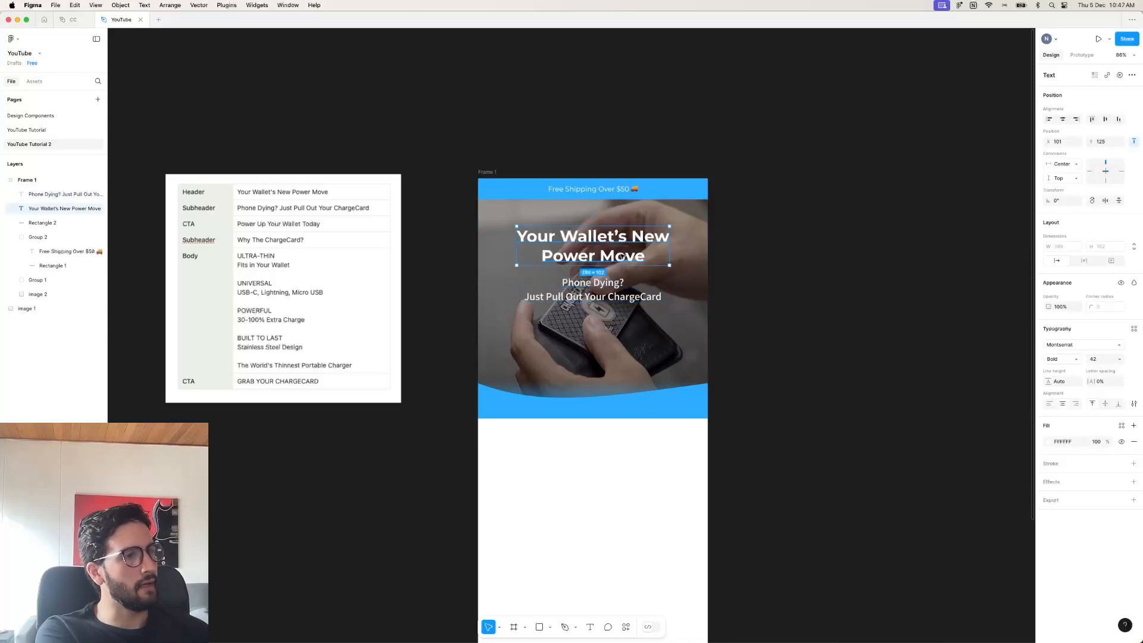
{"action": "key", "text": "shift+Up"}
Set the opacity of the hero image's black overlay fill to 50%.
{"action": "left_click", "coordinate": [593, 269]}
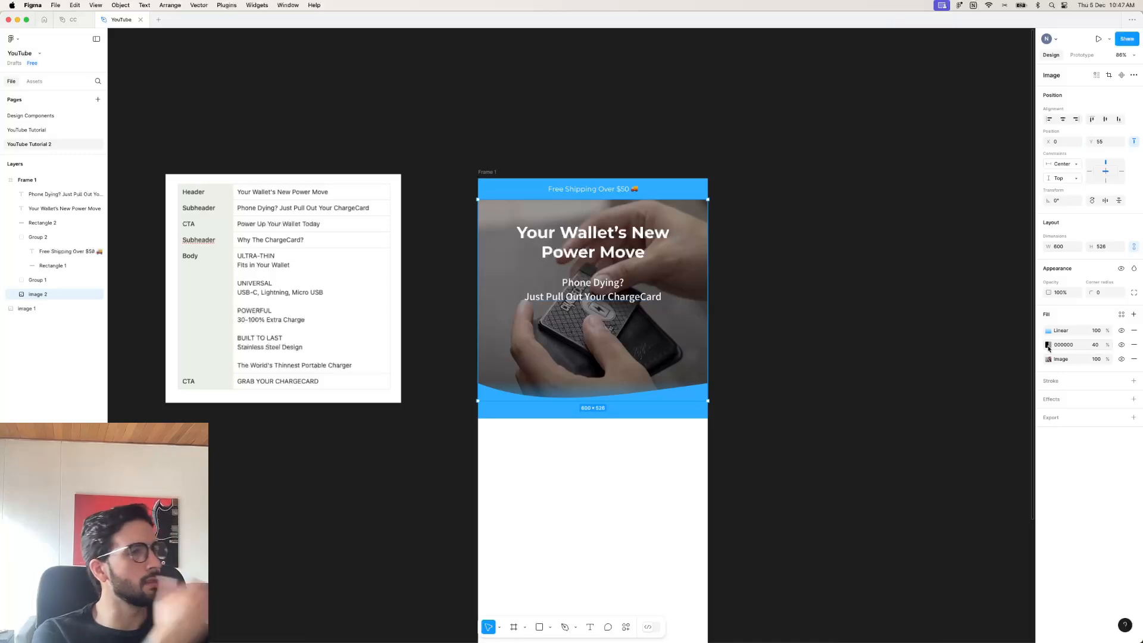
{"action": "left_click", "coordinate": [1095, 344]}
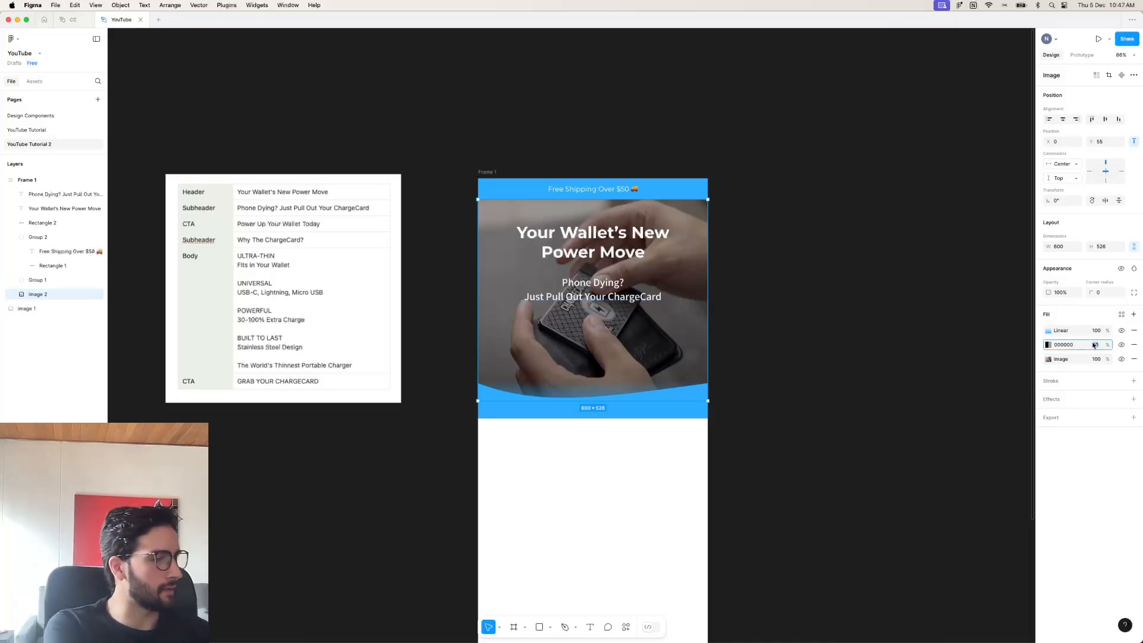
{"action": "type", "text": "50"}
{"action": "key", "text": "Return"}
{"action": "left_click", "coordinate": [834, 300]}
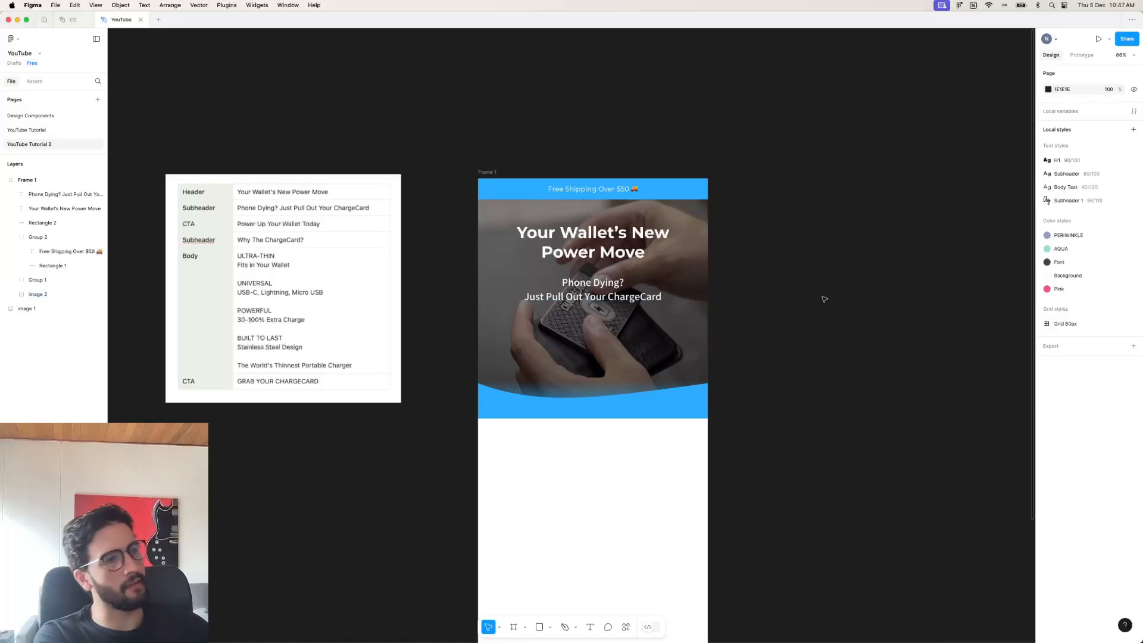
{"action": "left_click", "coordinate": [631, 296]}
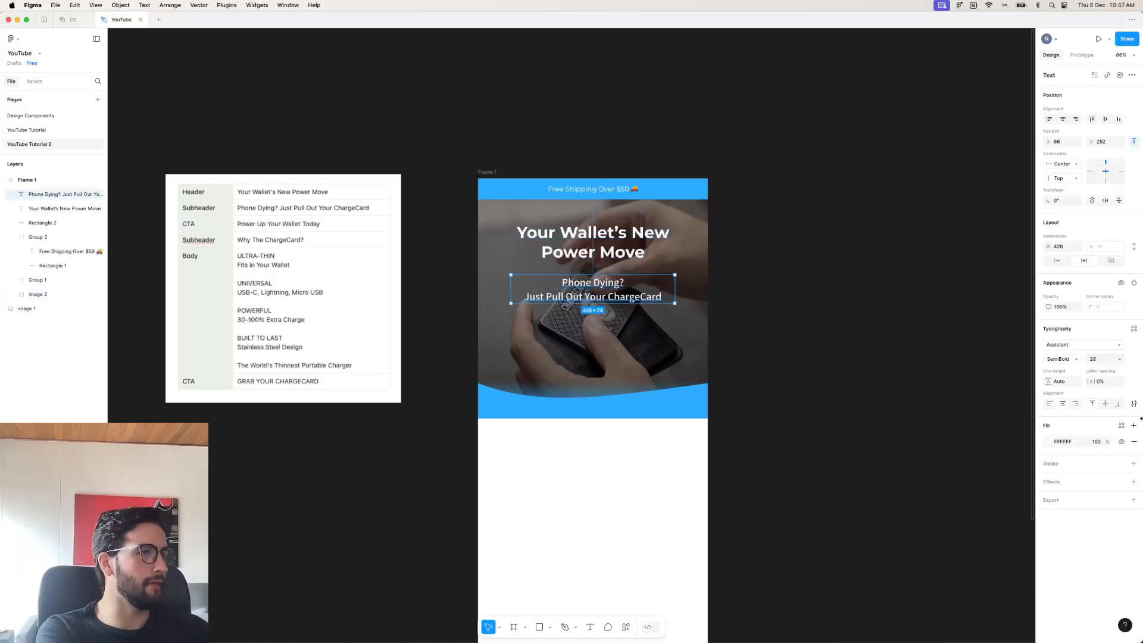
{"action": "left_click", "coordinate": [749, 319]}
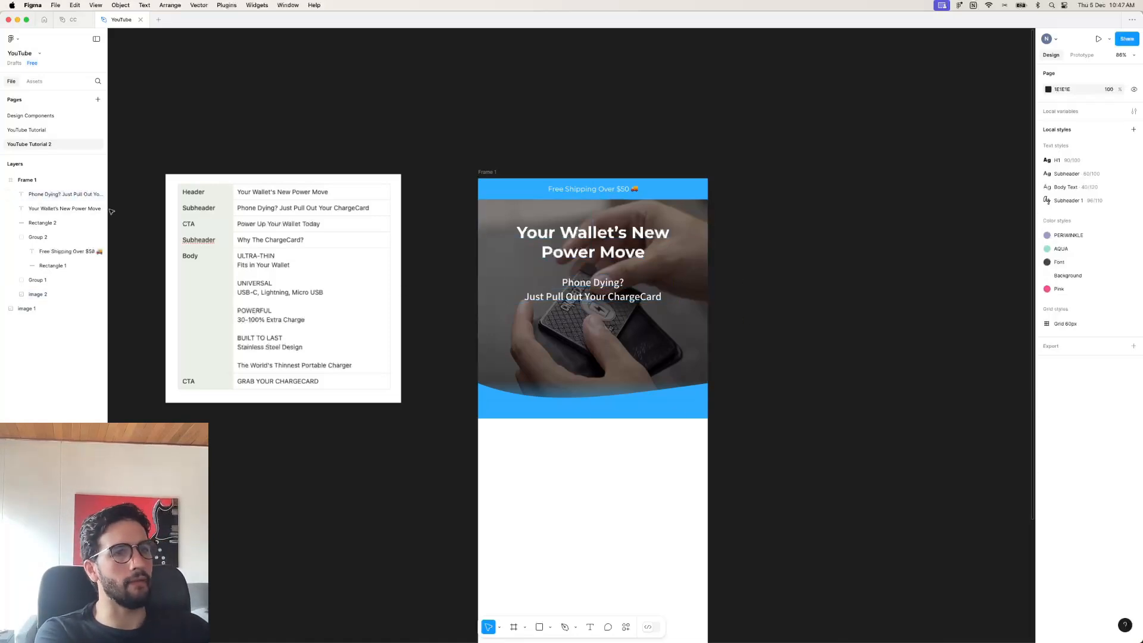
{"action": "left_click_drag", "start_coordinate": [594, 315], "coordinate": [593, 341]}
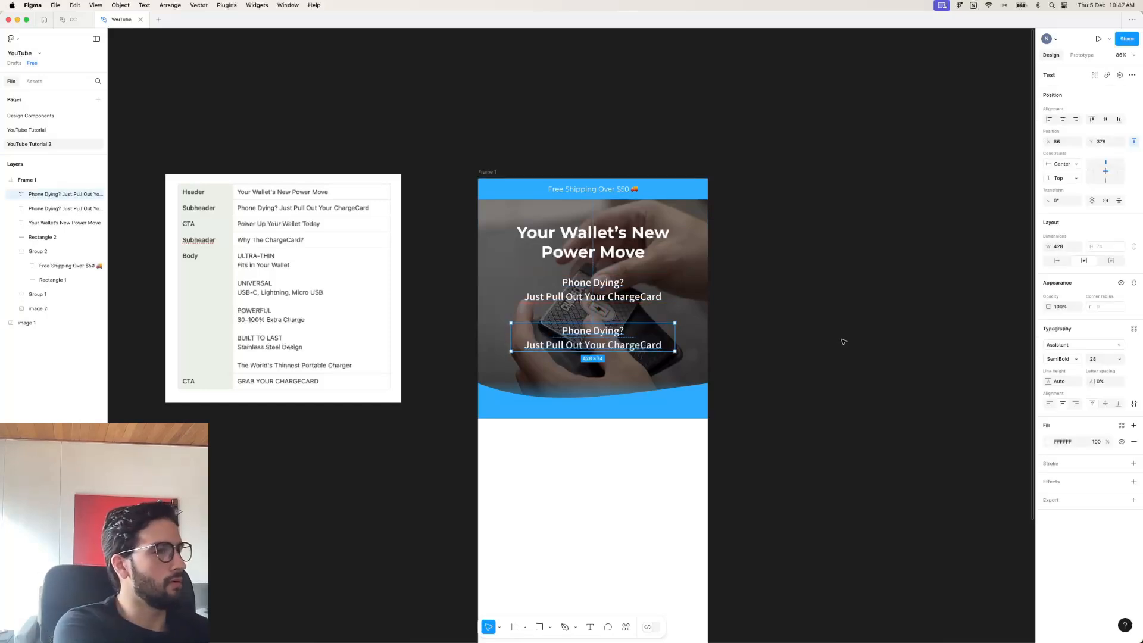
{"action": "key", "text": "Delete"}
Duplicate the headline below the subheader at Y 402 and replace its wording with "POWER UP YOUR WALLET TODAY".
{"action": "left_click_drag", "start_coordinate": [593, 254], "coordinate": [593, 347]}
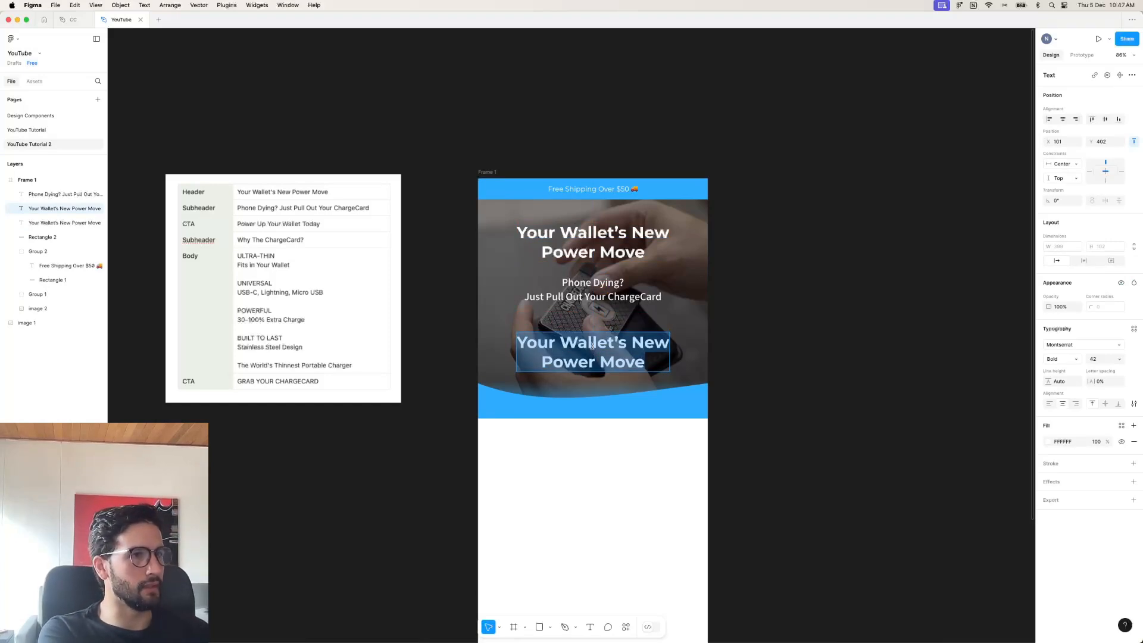
{"action": "type", "text": "POWER UP YOUR W"}
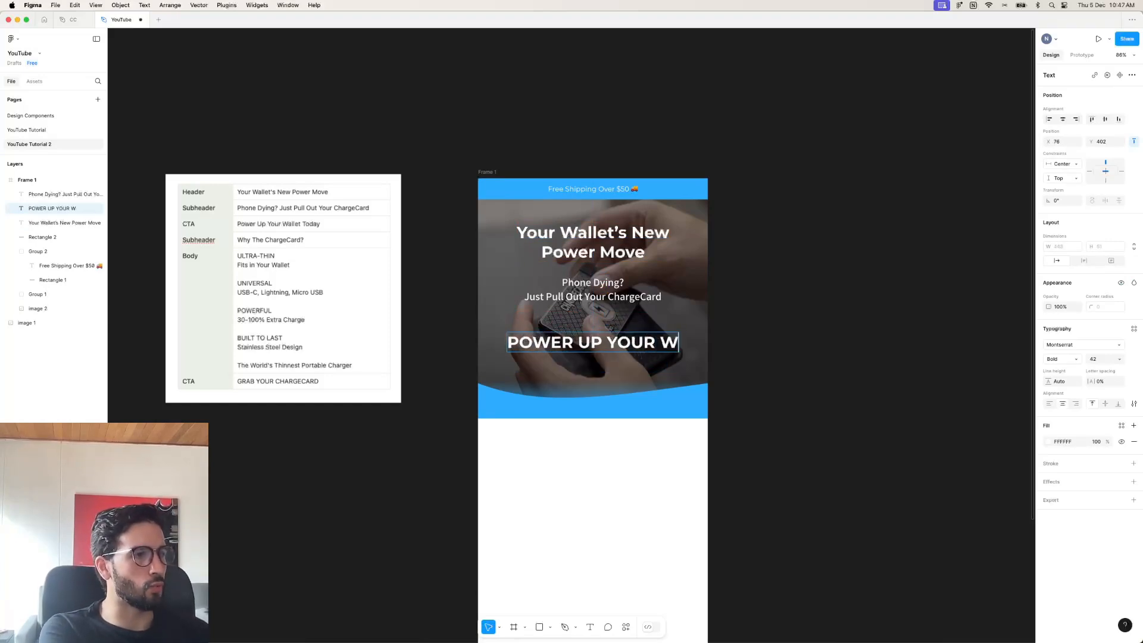
{"action": "type", "text": "ALLET TOD"}
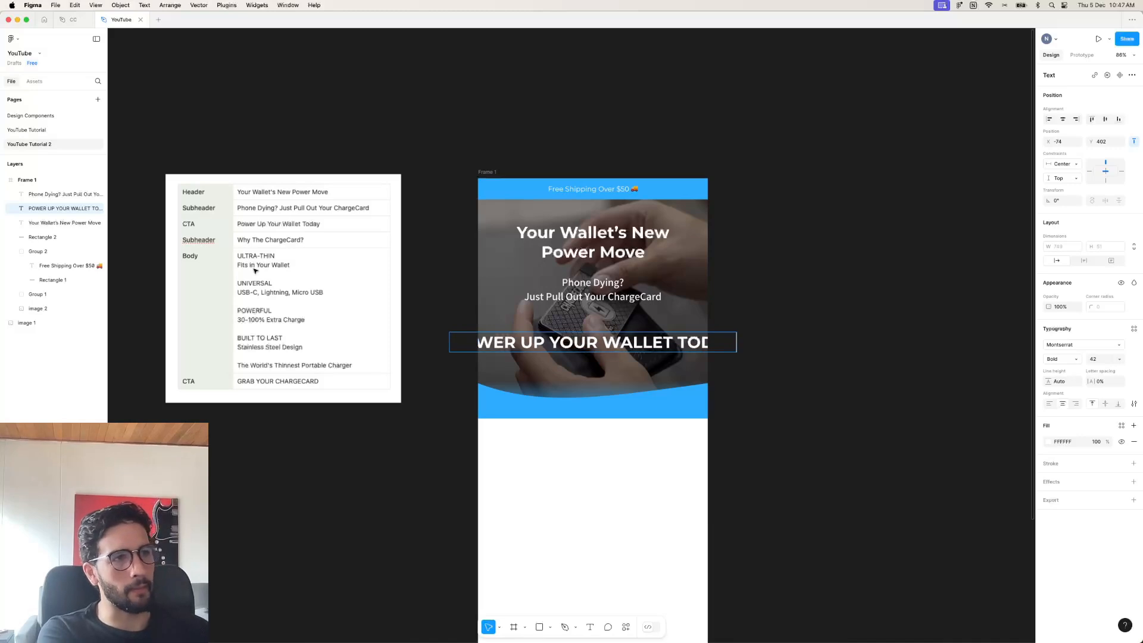
{"action": "scroll", "coordinate": [254, 270], "scroll_direction": "up", "scroll_amount": 3}
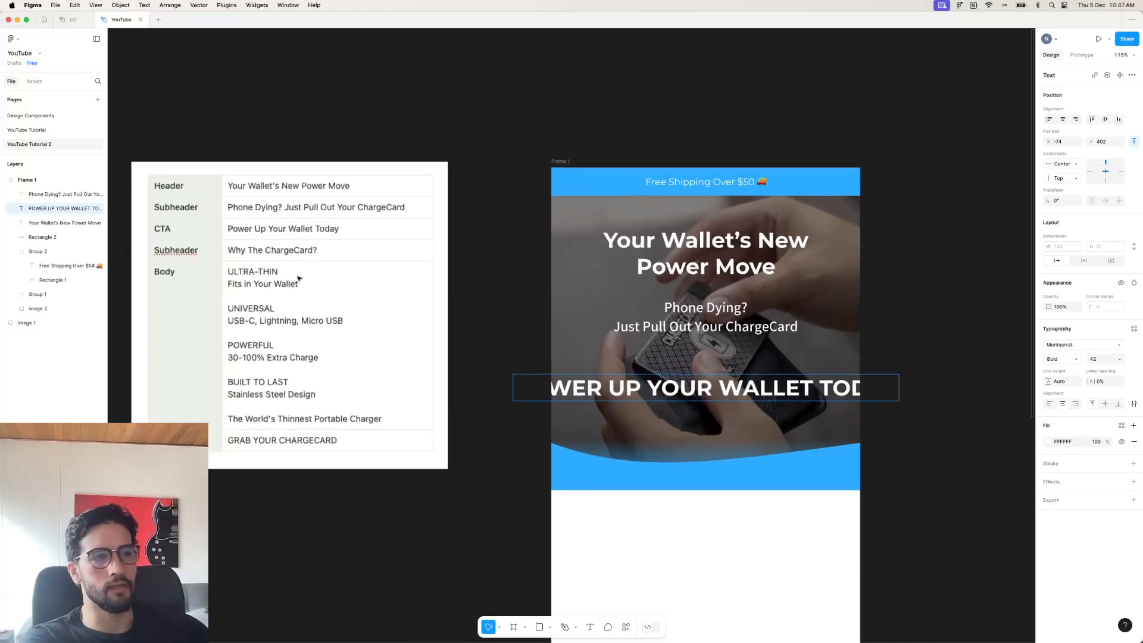
Set the call-to-action text's weight to Medium and reduce its font size to 18.
{"action": "key", "text": "super+a"}
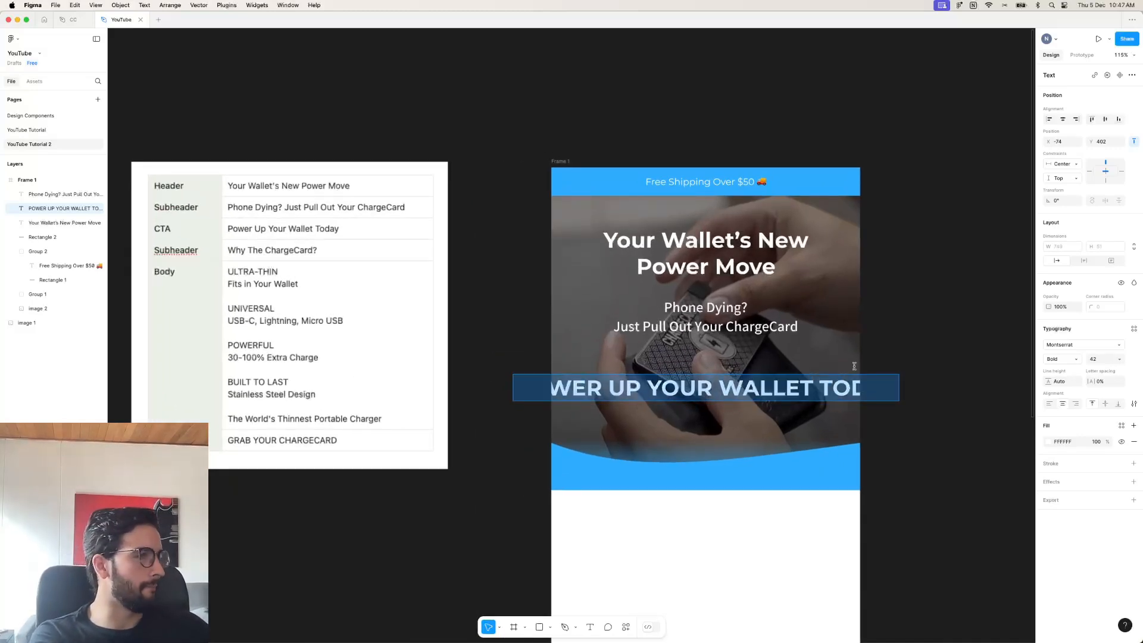
{"action": "left_click", "coordinate": [1066, 359]}
{"action": "left_click", "coordinate": [1069, 348]}
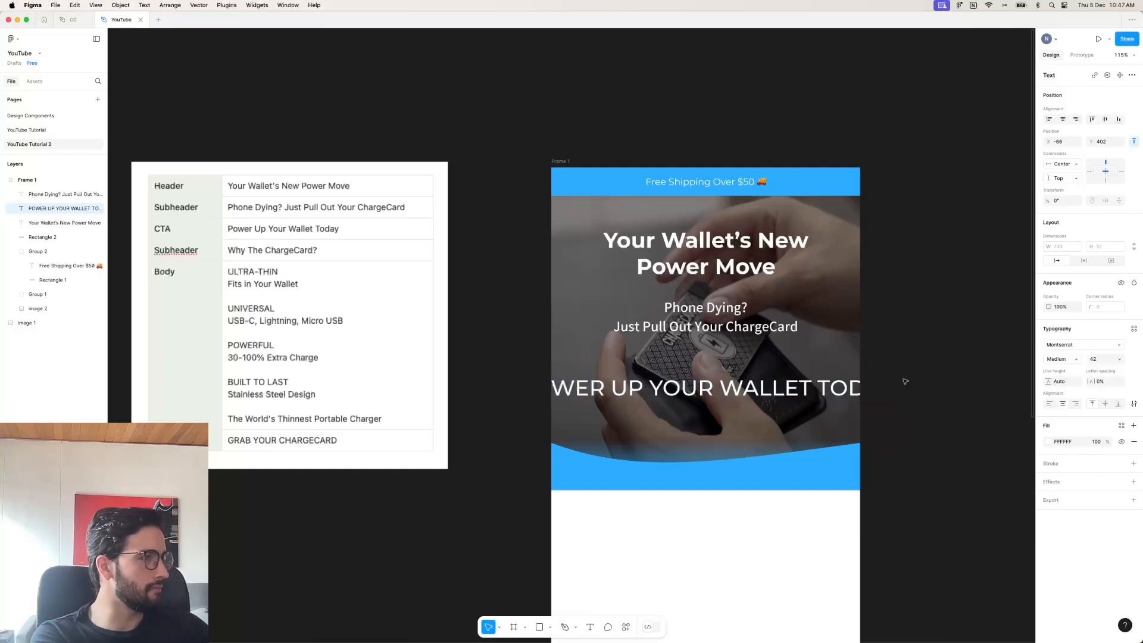
{"action": "key", "text": "Escape"}
{"action": "left_click", "coordinate": [1110, 360]}
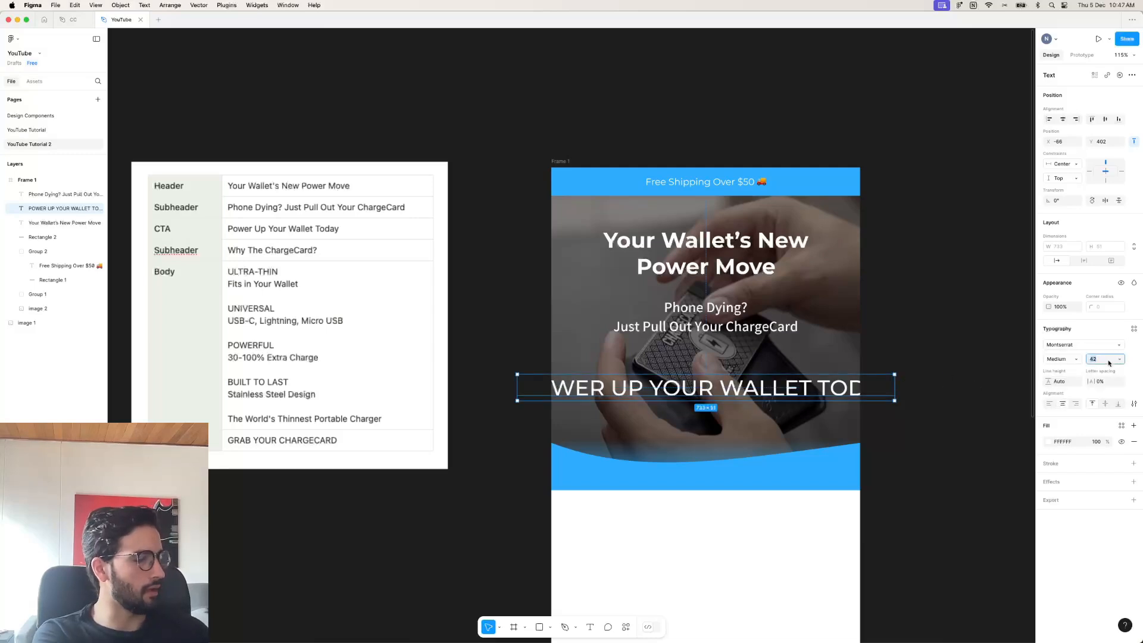
{"action": "type", "text": "28"}
{"action": "key", "text": "Return"}
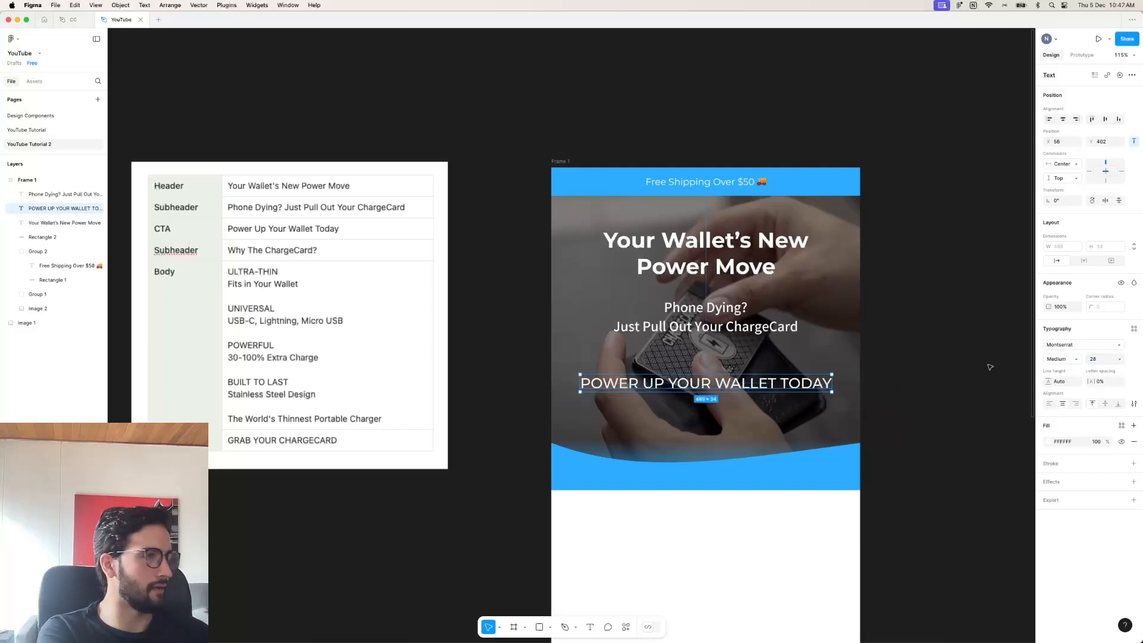
{"action": "left_click", "coordinate": [1099, 360]}
{"action": "type", "text": "18"}
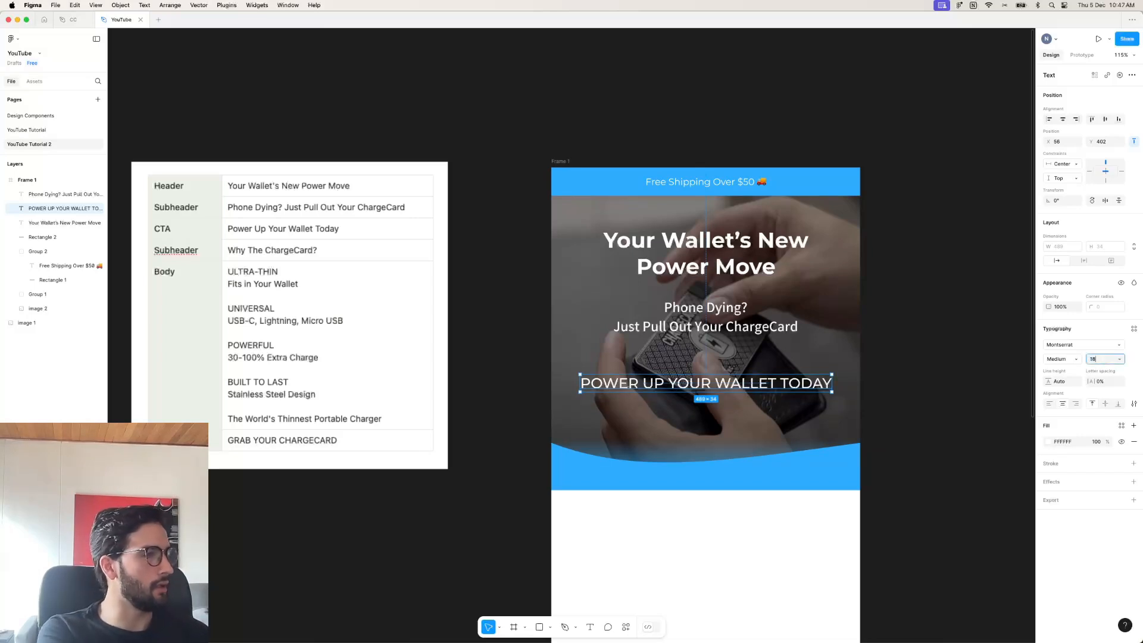
{"action": "key", "text": "Return"}
{"action": "left_click", "coordinate": [923, 355]}
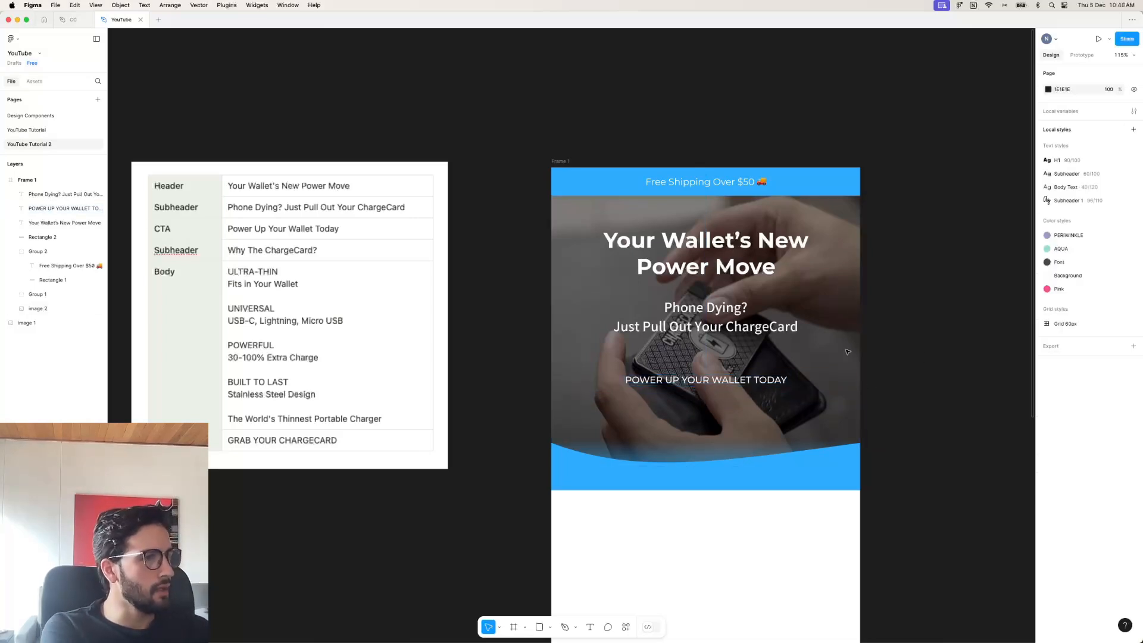
Draw a rectangle about 376 × 71 over the call-to-action text and fill it with the page's blue 2EADFE.
{"action": "left_click", "coordinate": [550, 629]}
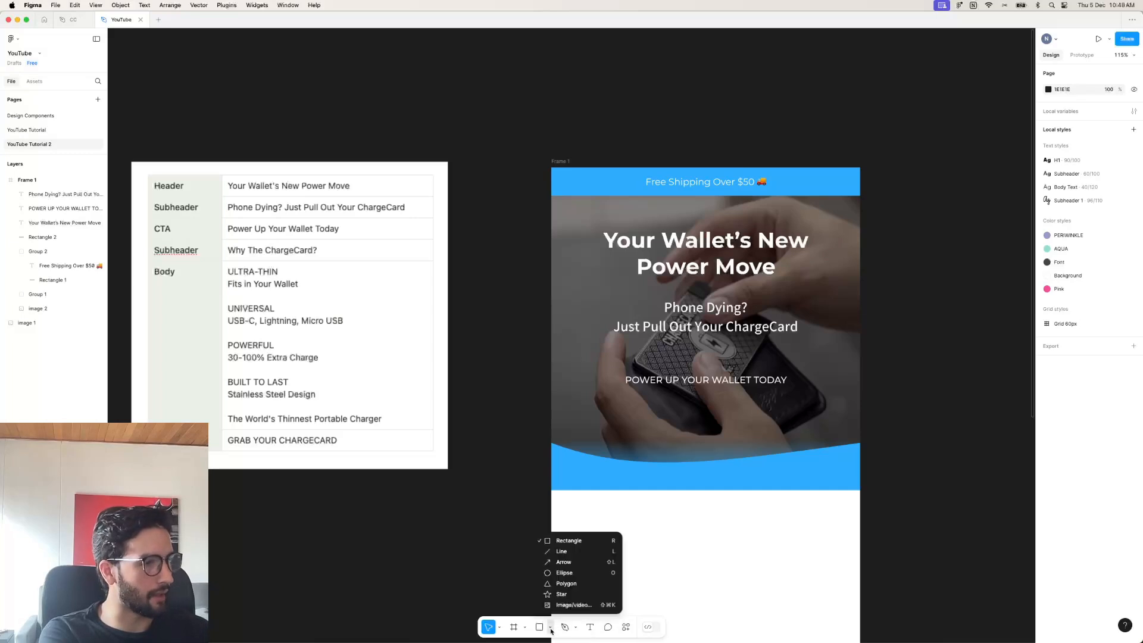
{"action": "left_click", "coordinate": [569, 541]}
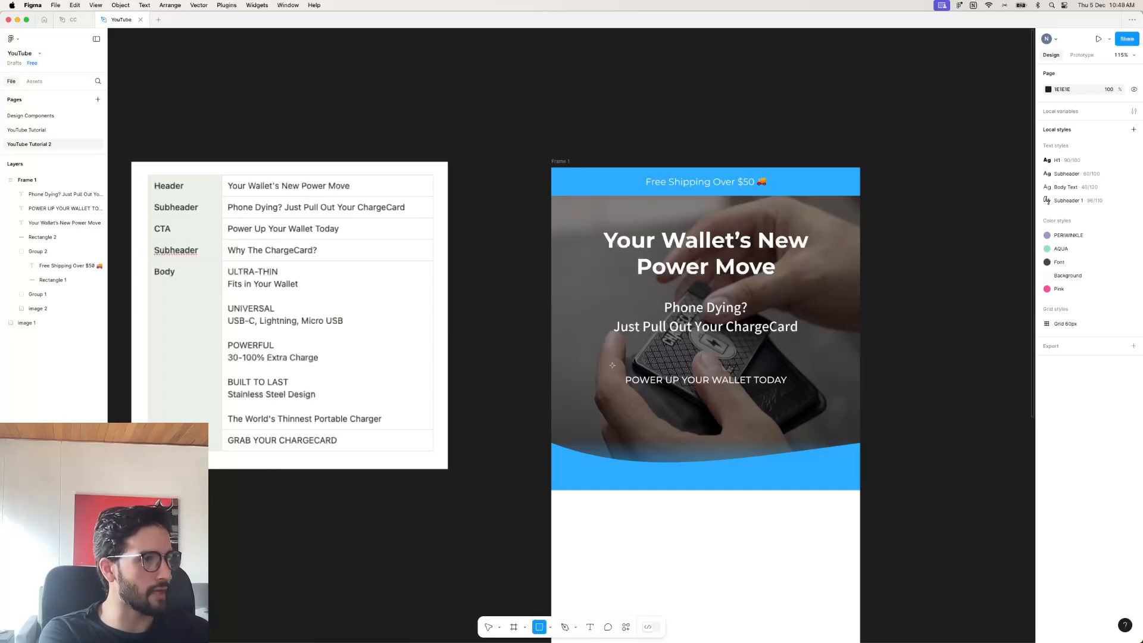
{"action": "left_click_drag", "start_coordinate": [612, 365], "coordinate": [805, 401]}
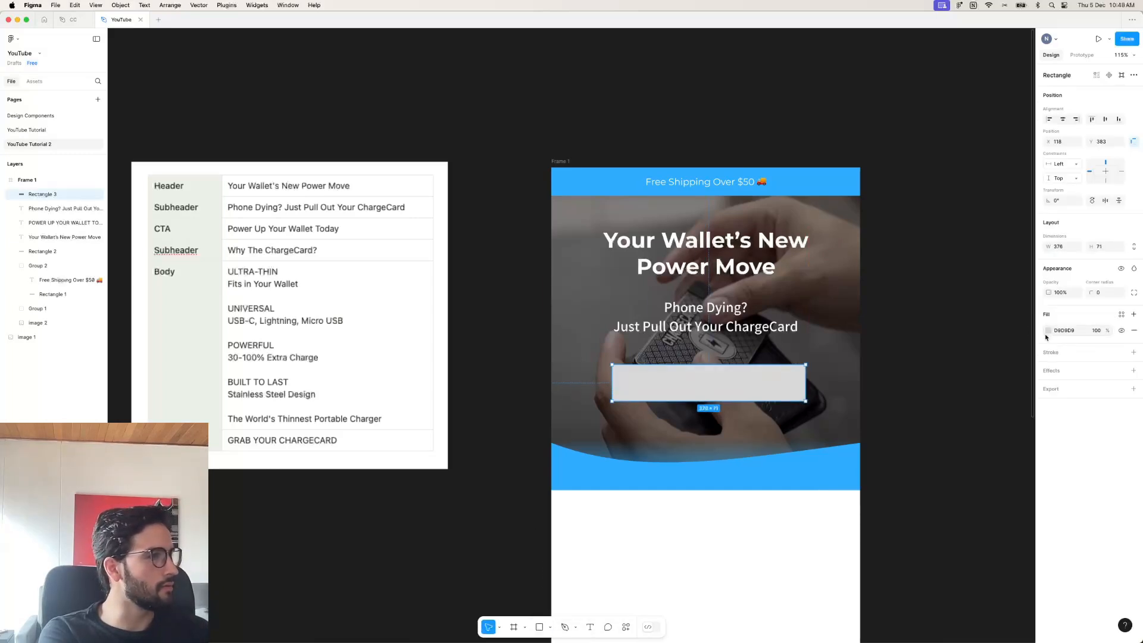
{"action": "left_click", "coordinate": [1048, 331]}
{"action": "left_click", "coordinate": [949, 540]}
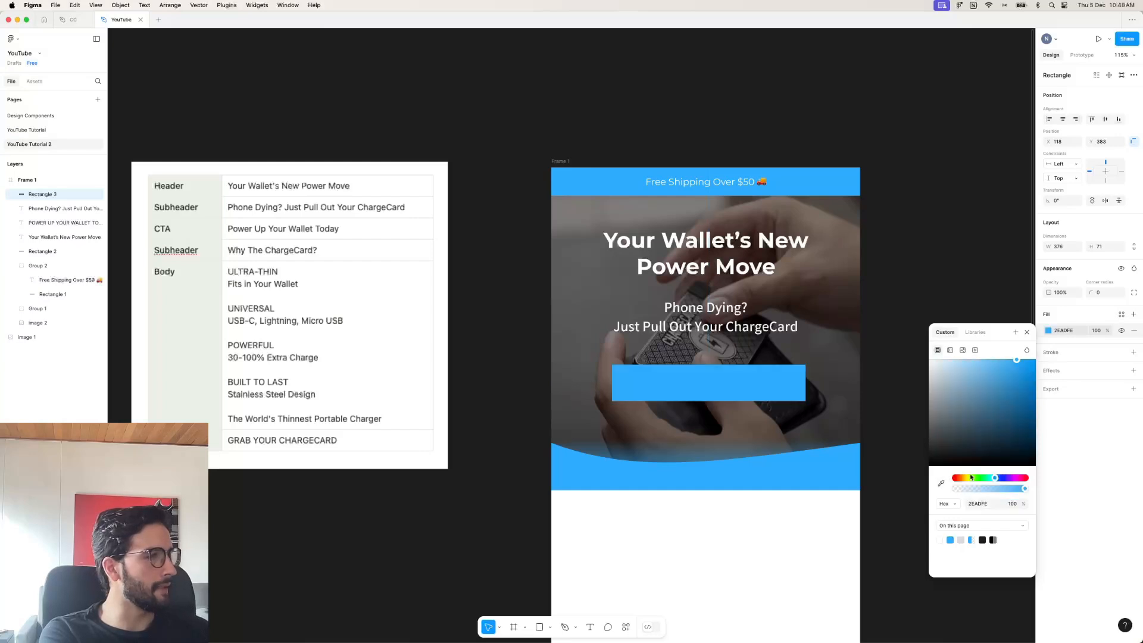
Round the rectangle's corners to a radius of 43 and move its layer beneath the call-to-action text.
{"action": "left_click", "coordinate": [1098, 292]}
{"action": "type", "text": "18"}
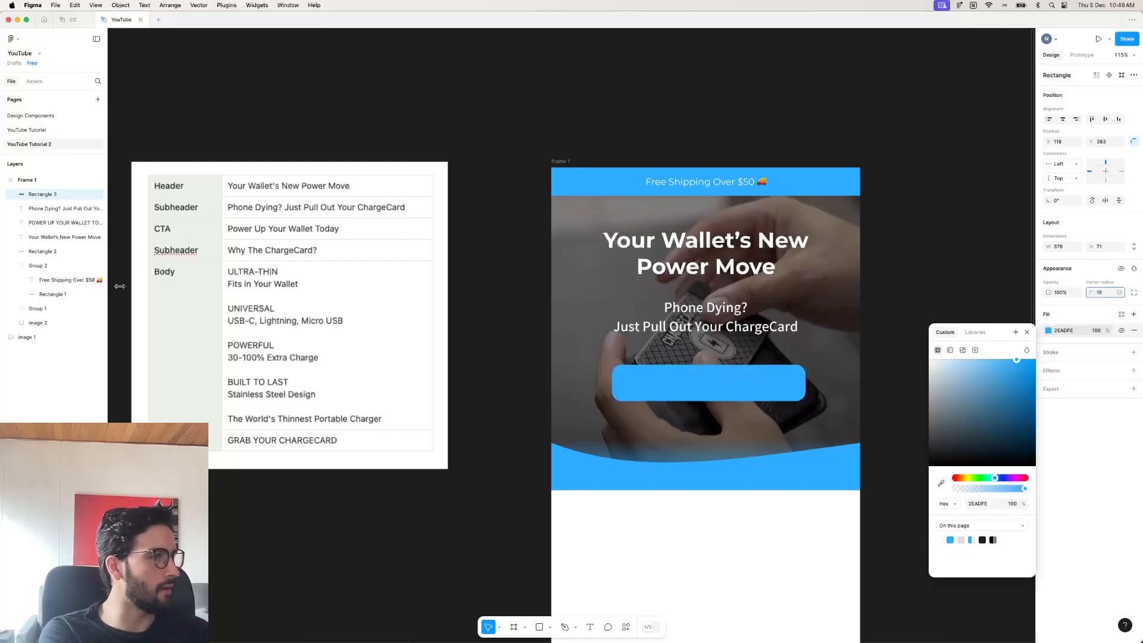
{"action": "left_click_drag", "start_coordinate": [158, 281], "coordinate": [332, 275]}
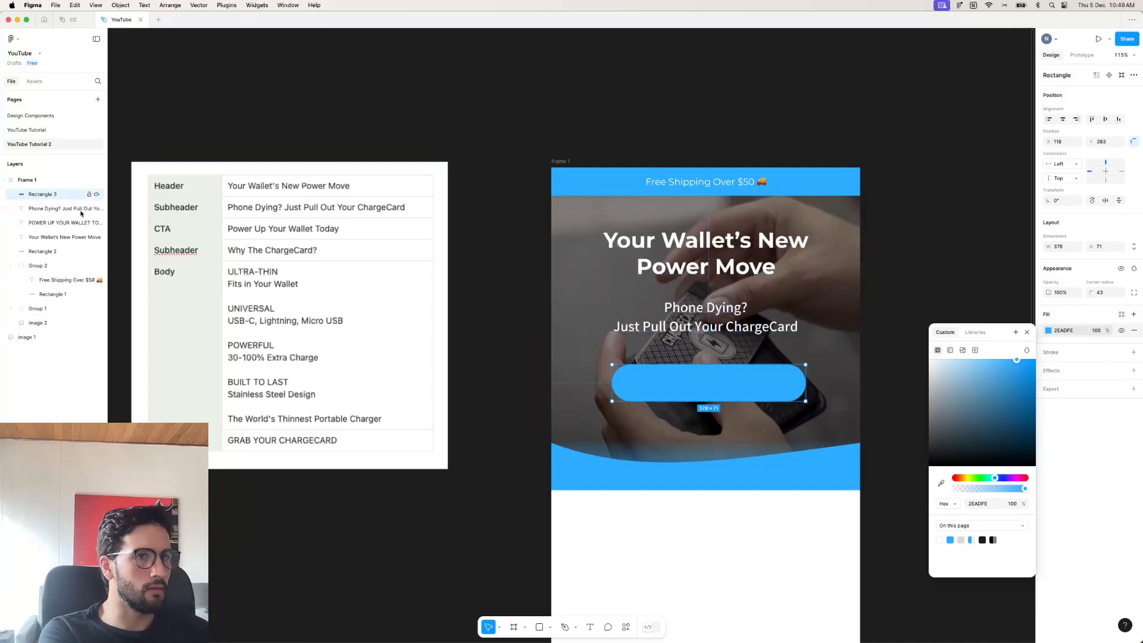
{"action": "left_click_drag", "start_coordinate": [54, 194], "coordinate": [60, 240]}
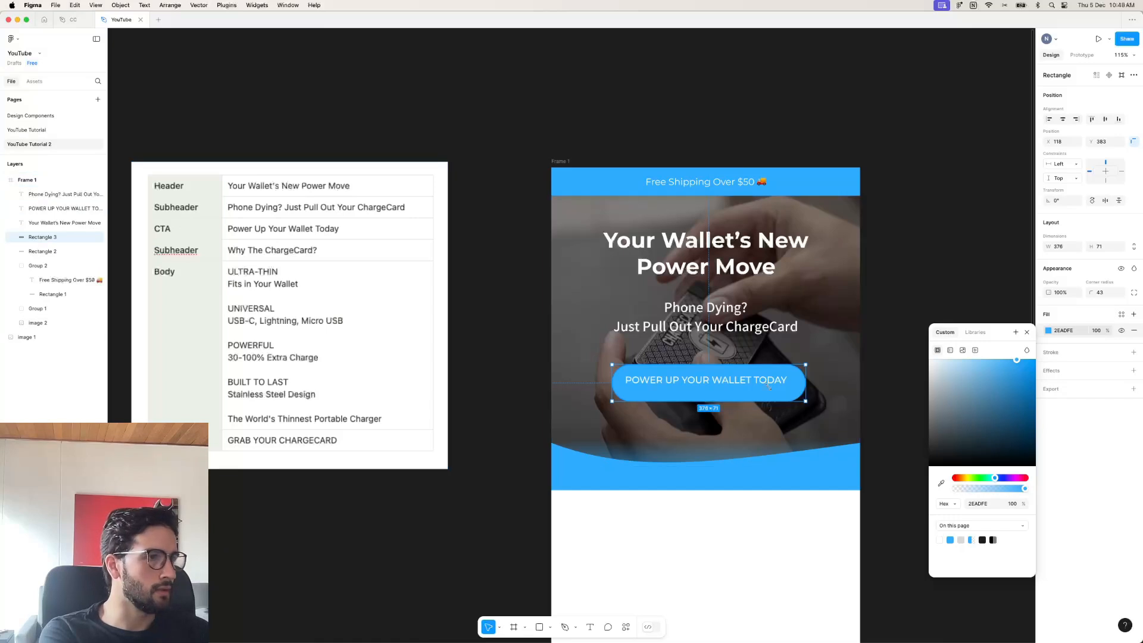
Set the font size of the "POWER UP YOUR WALLET TODAY" text to 16.
{"action": "left_click", "coordinate": [721, 384]}
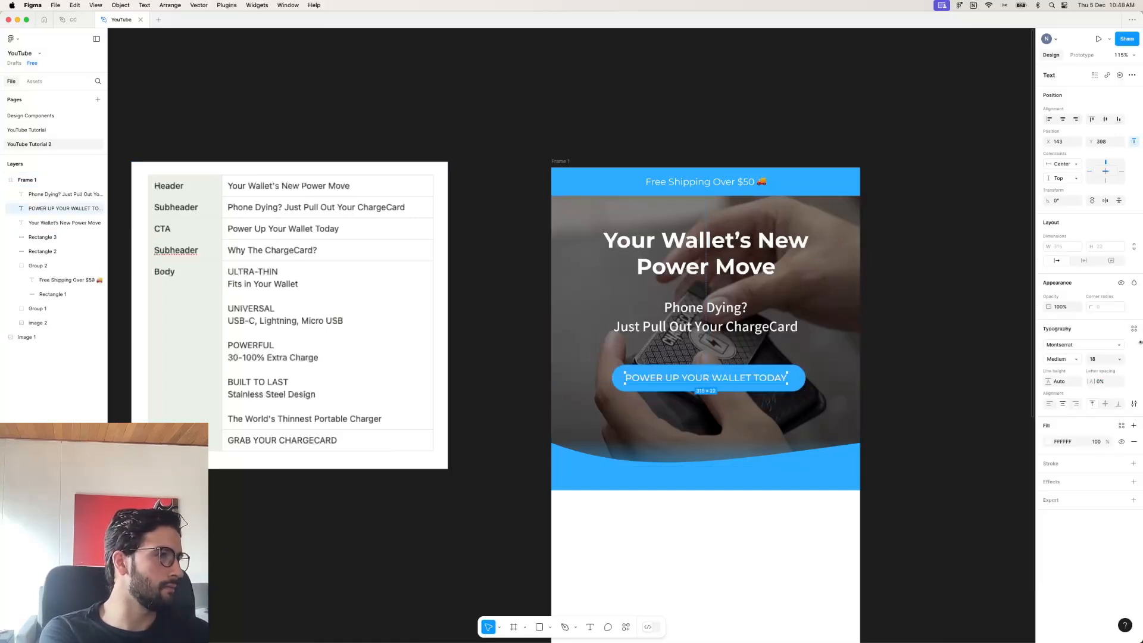
{"action": "left_click", "coordinate": [1110, 358]}
{"action": "type", "text": "16"}
{"action": "key", "text": "Return"}
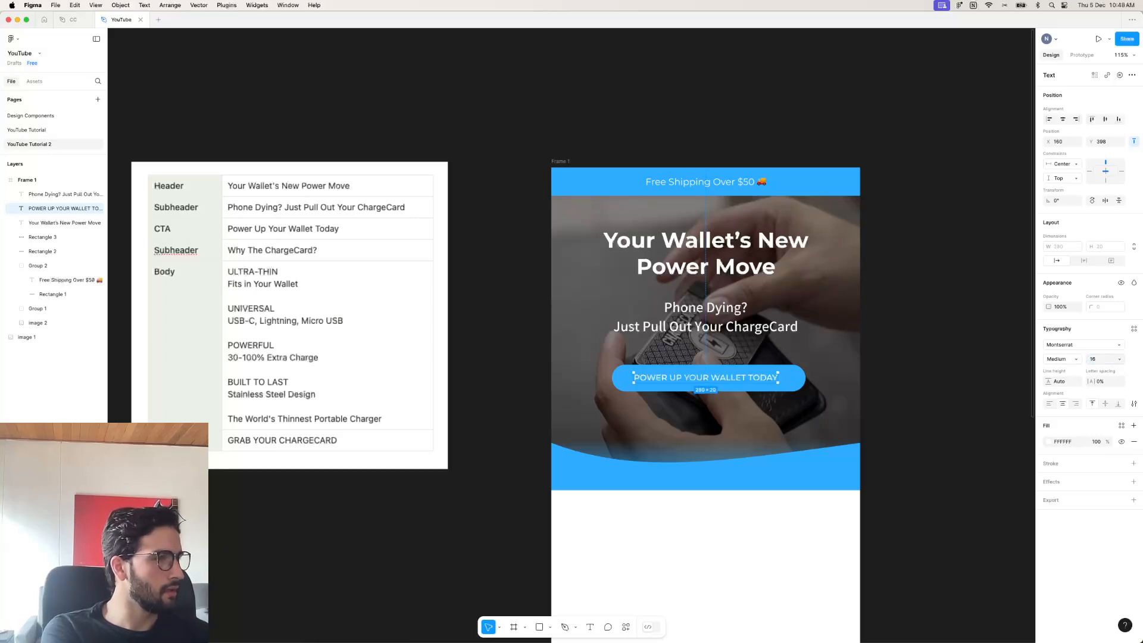
Resize the button rectangle to about 359 × 45, and align it and the call-to-action text to each other's horizontal and vertical centres.
{"action": "left_click", "coordinate": [801, 388]}
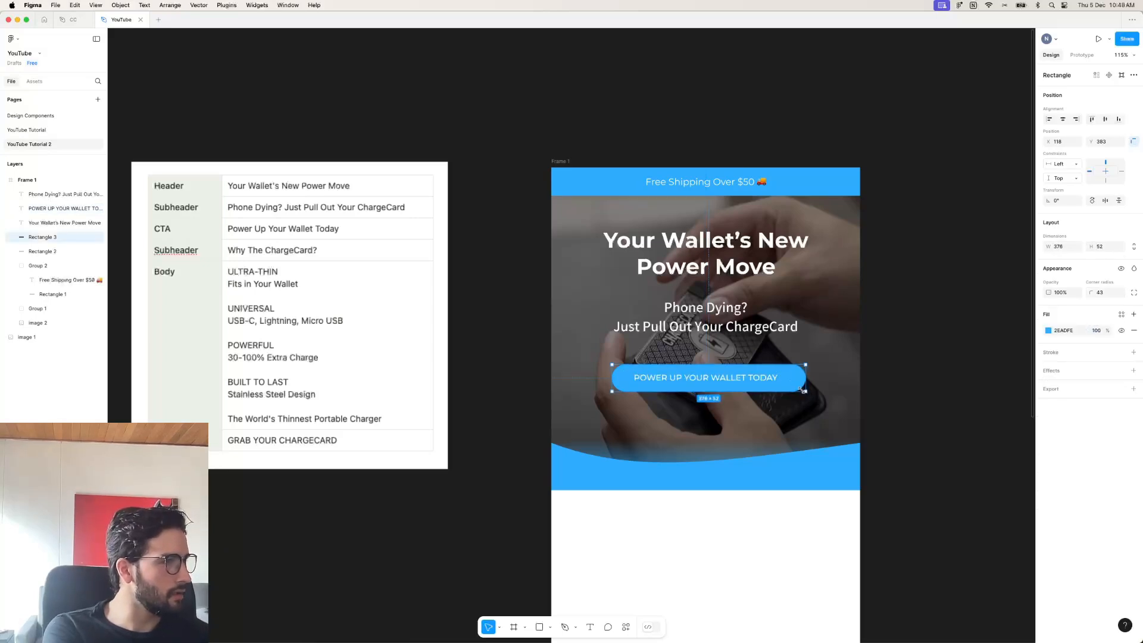
{"action": "left_click_drag", "start_coordinate": [801, 389], "coordinate": [798, 387]}
{"action": "left_click", "coordinate": [738, 377], "text": "shift"}
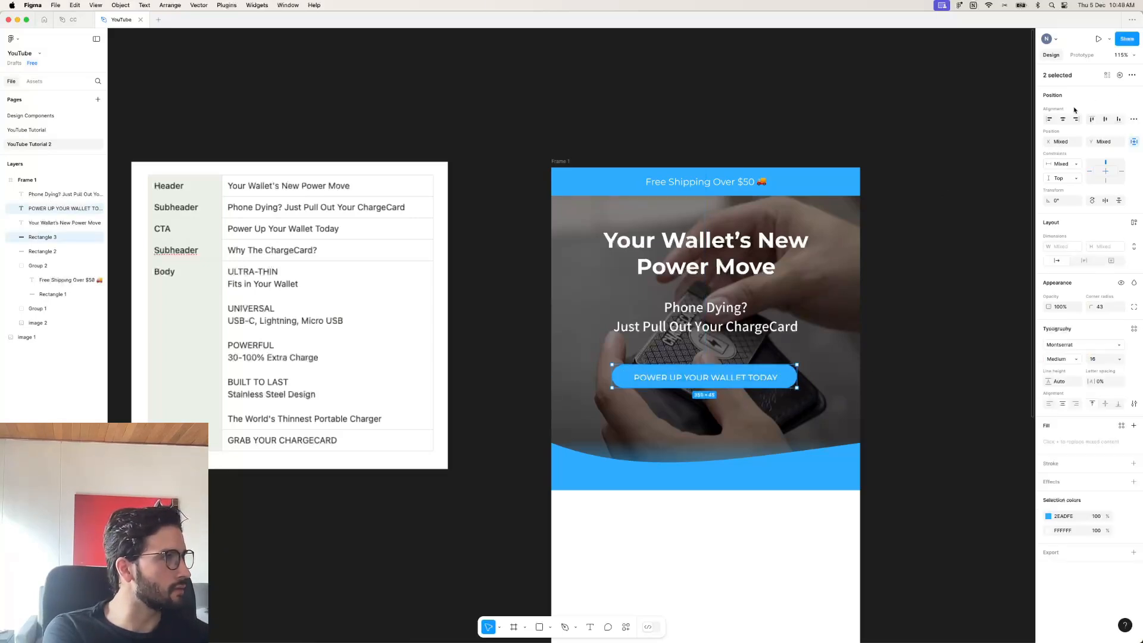
{"action": "left_click", "coordinate": [1063, 120]}
{"action": "left_click", "coordinate": [1105, 120]}
{"action": "left_click", "coordinate": [969, 292]}
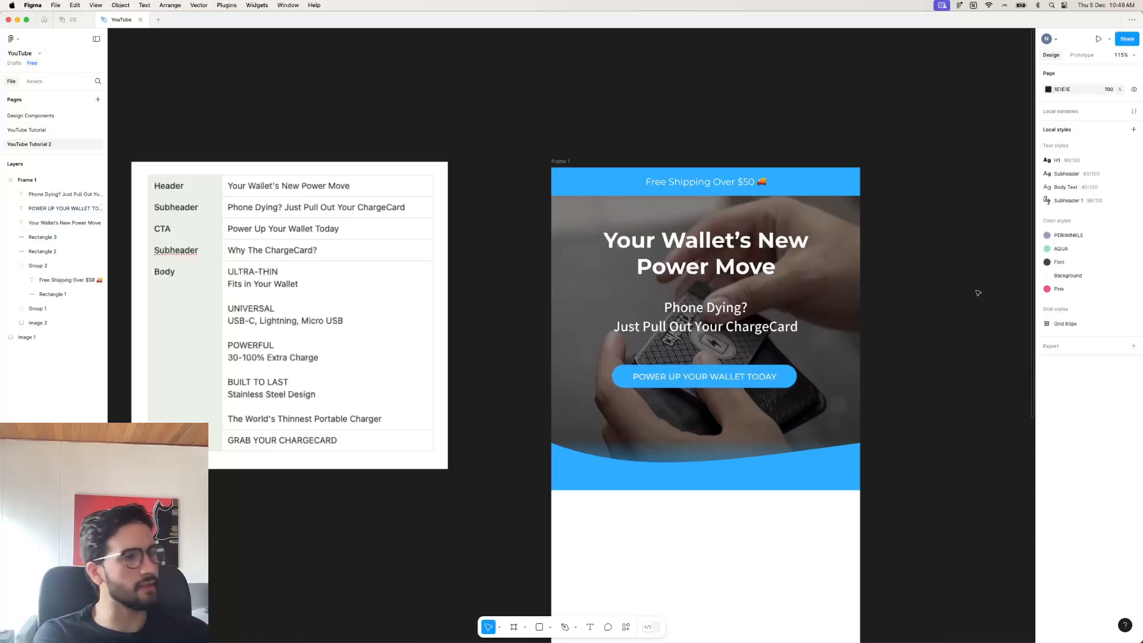
Group the call-to-action text with its button rectangle and centre the group horizontally in the frame.
{"action": "left_click", "coordinate": [768, 377]}
{"action": "left_click", "coordinate": [791, 373], "text": "shift"}
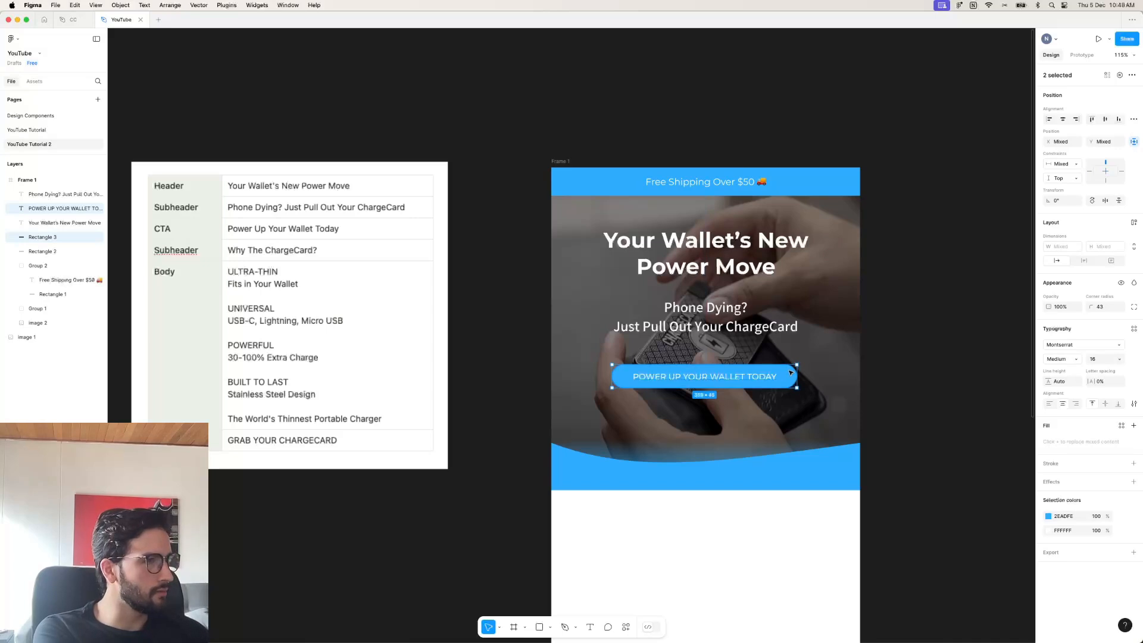
{"action": "key", "text": "super+g"}
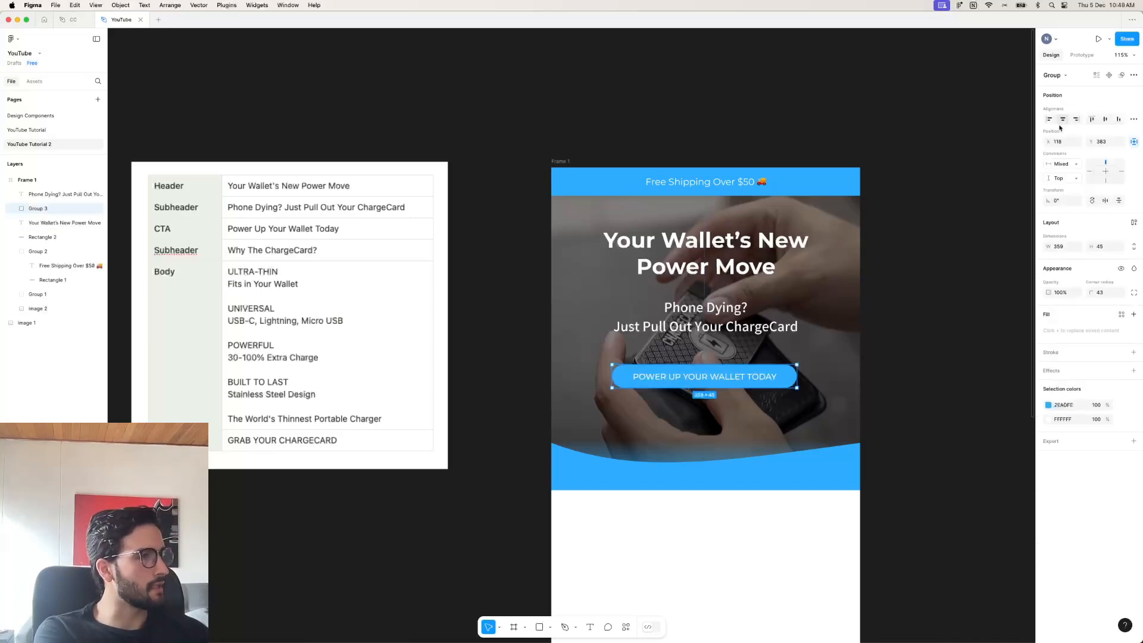
{"action": "left_click", "coordinate": [1062, 121]}
Move the headline up to about Y 103, the subheader slightly up, and the button group up to about Y 357.
{"action": "left_click", "coordinate": [769, 323]}
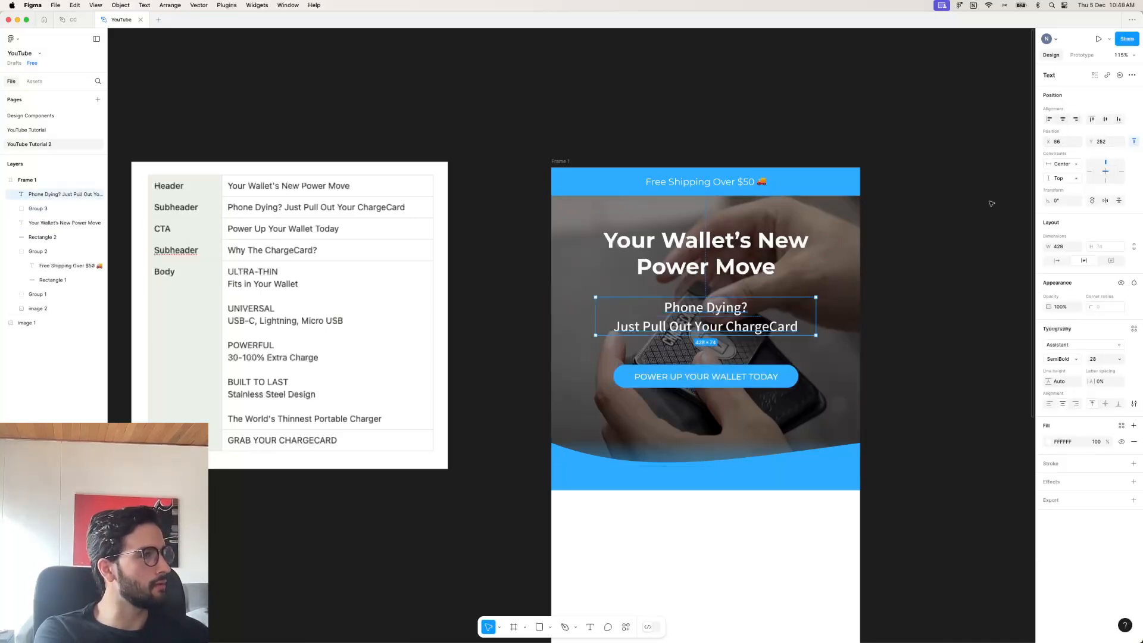
{"action": "left_click", "coordinate": [774, 257]}
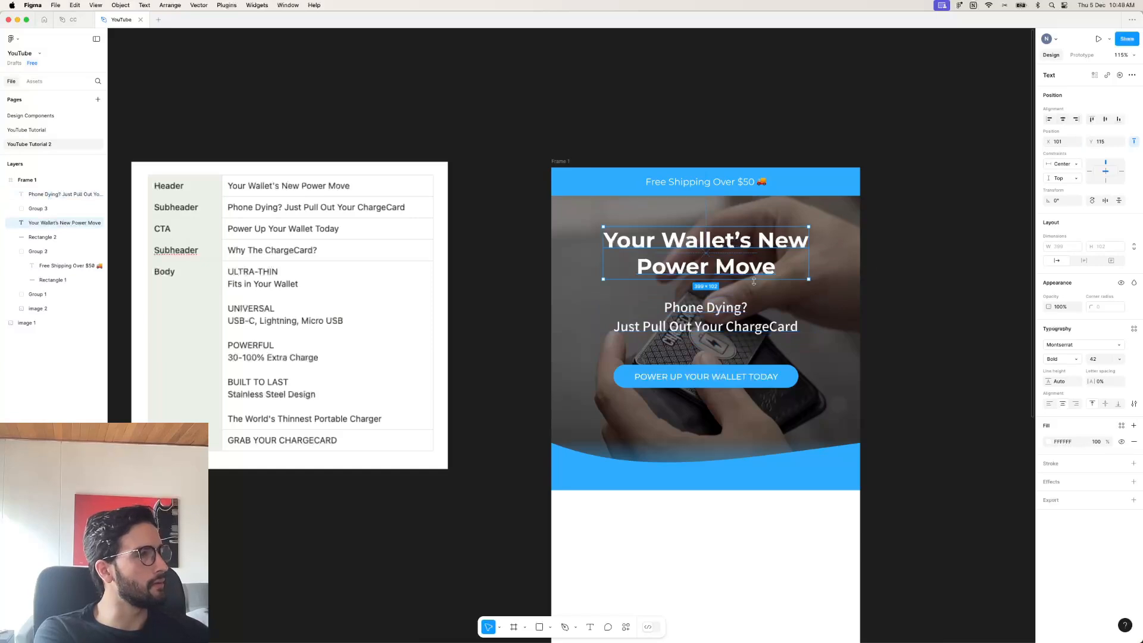
{"action": "left_click_drag", "start_coordinate": [733, 261], "coordinate": [733, 254]}
{"action": "left_click_drag", "start_coordinate": [721, 314], "coordinate": [720, 305]}
{"action": "left_click_drag", "start_coordinate": [722, 380], "coordinate": [721, 364]}
Distribute the vertical spacing evenly between the headline, the subheader and the button group.
{"action": "left_click", "coordinate": [724, 318], "text": "shift"}
{"action": "left_click", "coordinate": [728, 261], "text": "shift"}
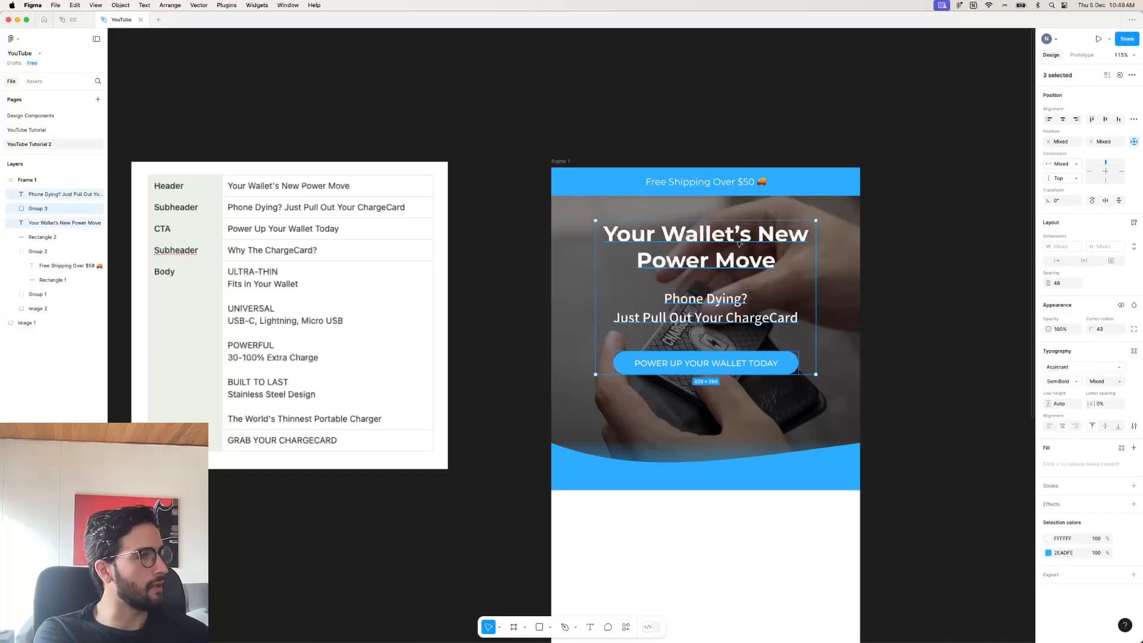
{"action": "left_click", "coordinate": [1132, 76]}
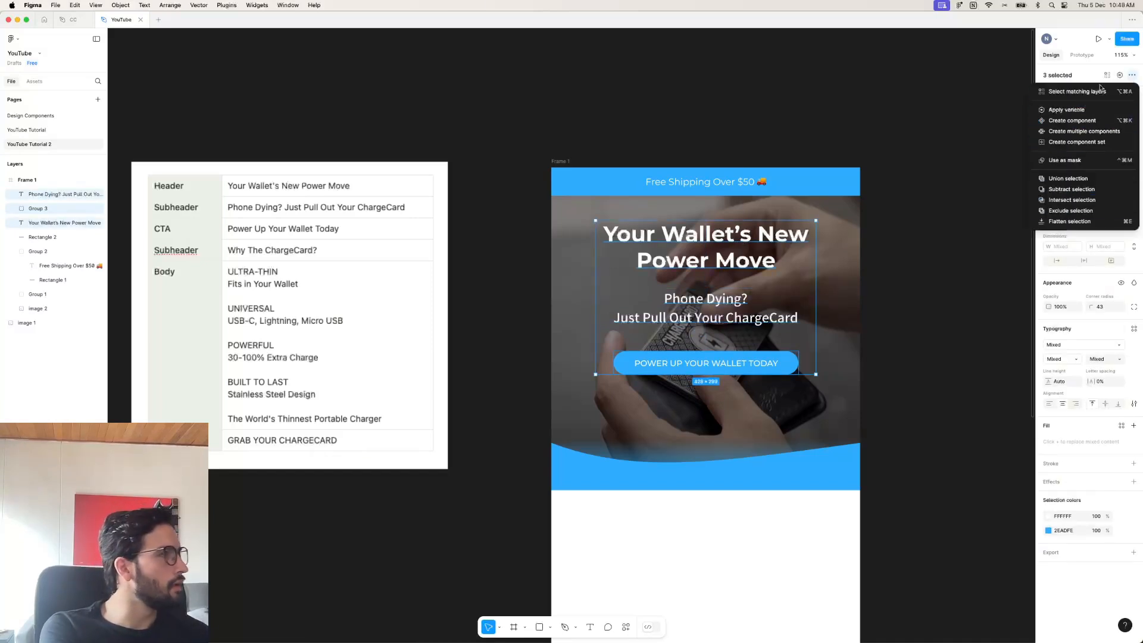
{"action": "key", "text": "Escape"}
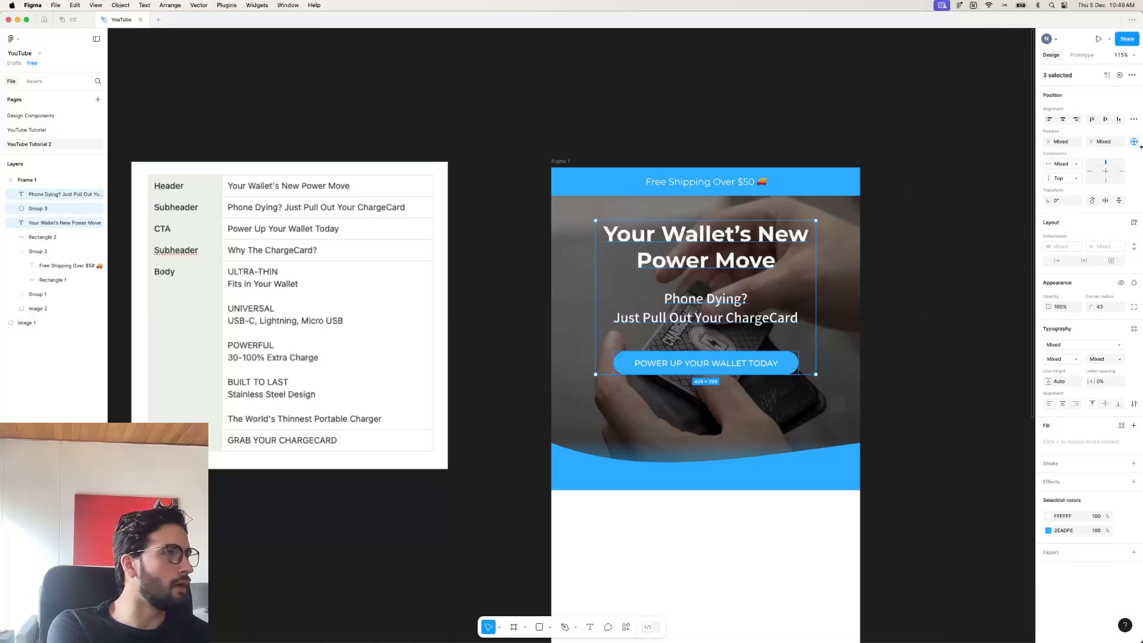
{"action": "left_click", "coordinate": [1133, 119]}
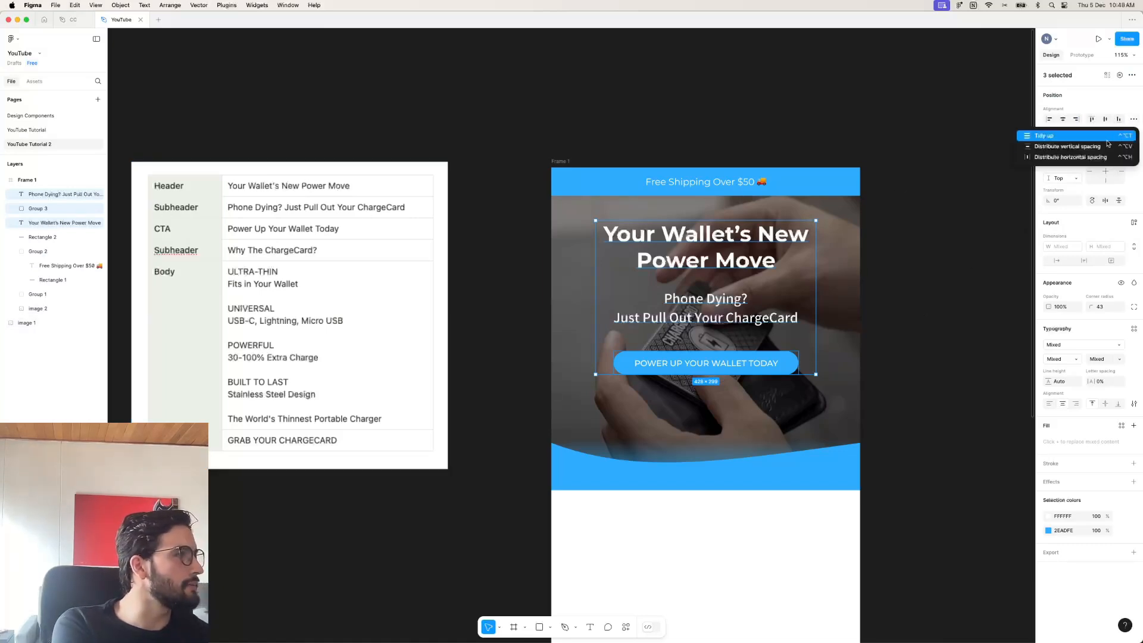
{"action": "left_click", "coordinate": [1084, 146]}
Try distributing the headline, subheader and button group horizontally, and undo that distribution.
{"action": "left_click", "coordinate": [1134, 119]}
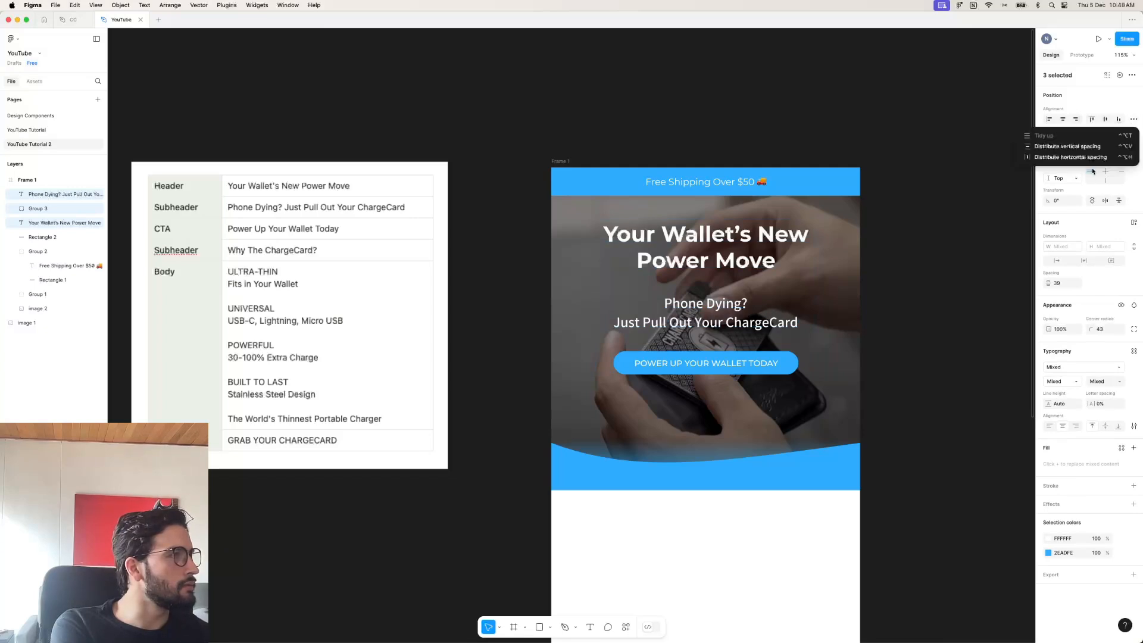
{"action": "left_click", "coordinate": [1084, 156]}
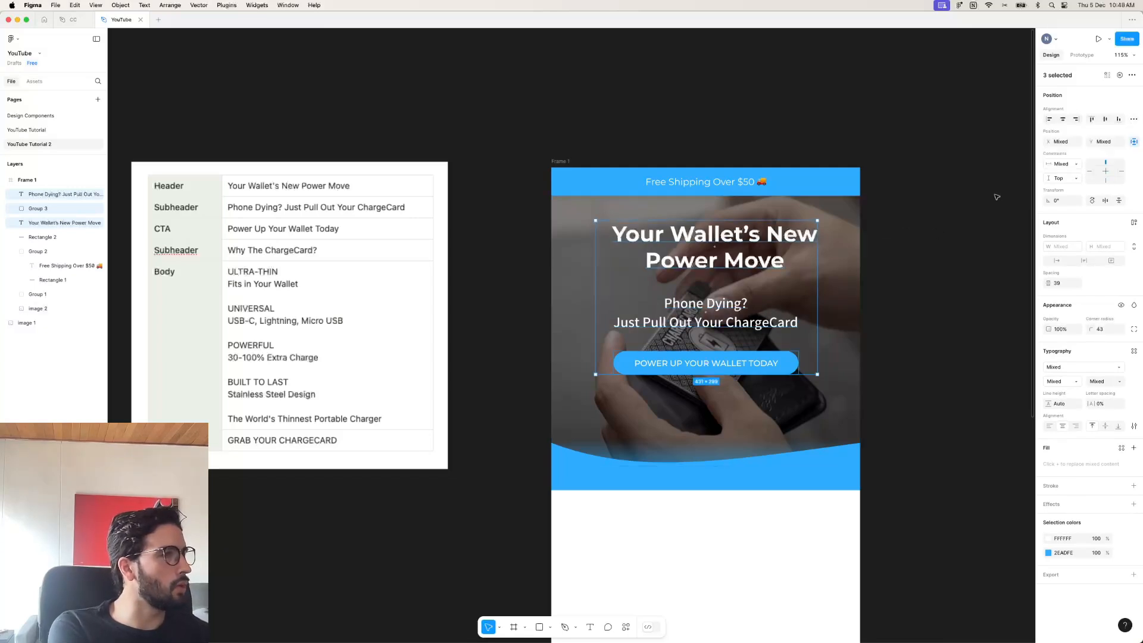
{"action": "key", "text": "super+z"}
Centre the headline horizontally in the frame and check the horizontal placement of the subheader and button group.
{"action": "left_click", "coordinate": [924, 232]}
{"action": "left_click", "coordinate": [768, 247]}
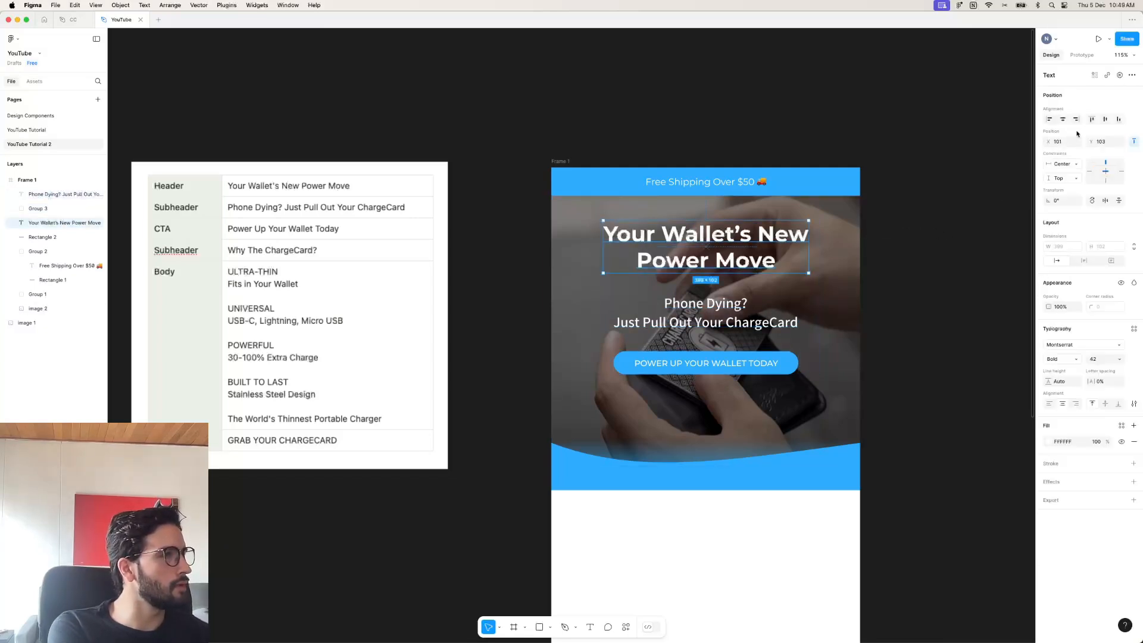
{"action": "left_click", "coordinate": [1063, 120]}
{"action": "left_click", "coordinate": [744, 319]}
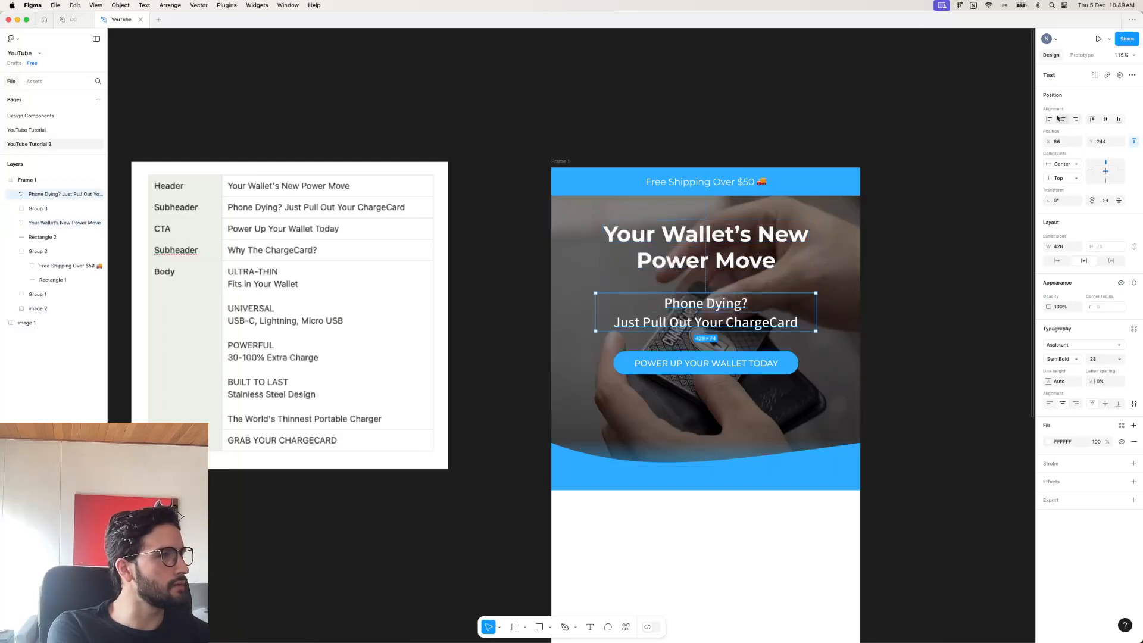
{"action": "left_click", "coordinate": [768, 365]}
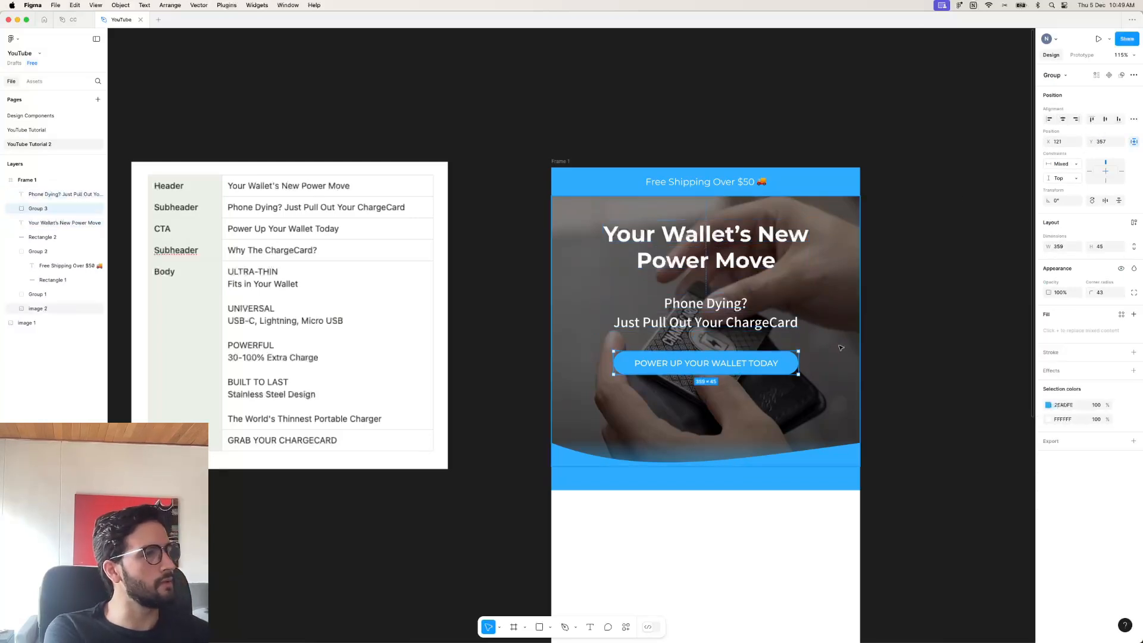
Move the blue curved shape up over the lower part of the hero image, closer to the button.
{"action": "left_click", "coordinate": [744, 460]}
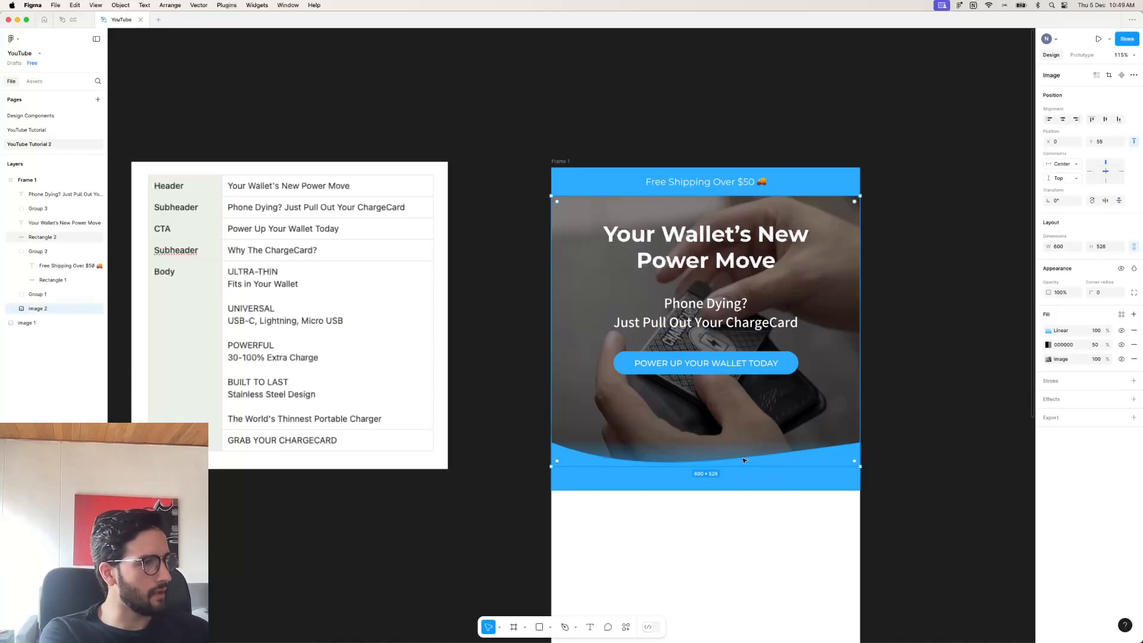
{"action": "left_click", "coordinate": [778, 462]}
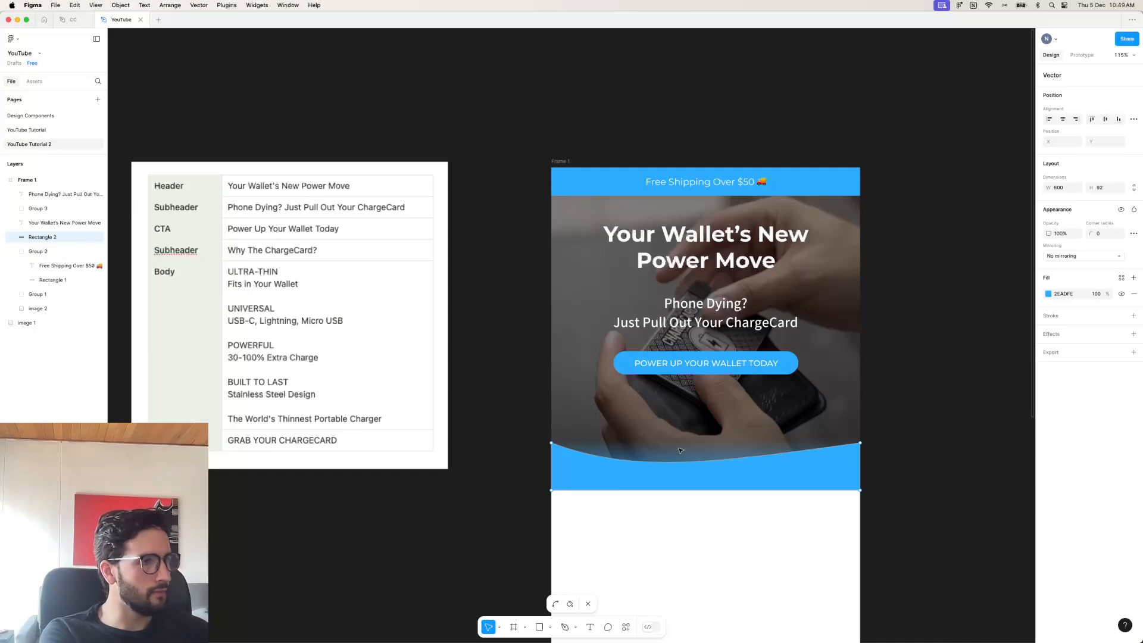
{"action": "left_click_drag", "start_coordinate": [822, 484], "coordinate": [822, 449]}
{"action": "scroll", "coordinate": [865, 327], "scroll_direction": "left", "scroll_amount": 1}
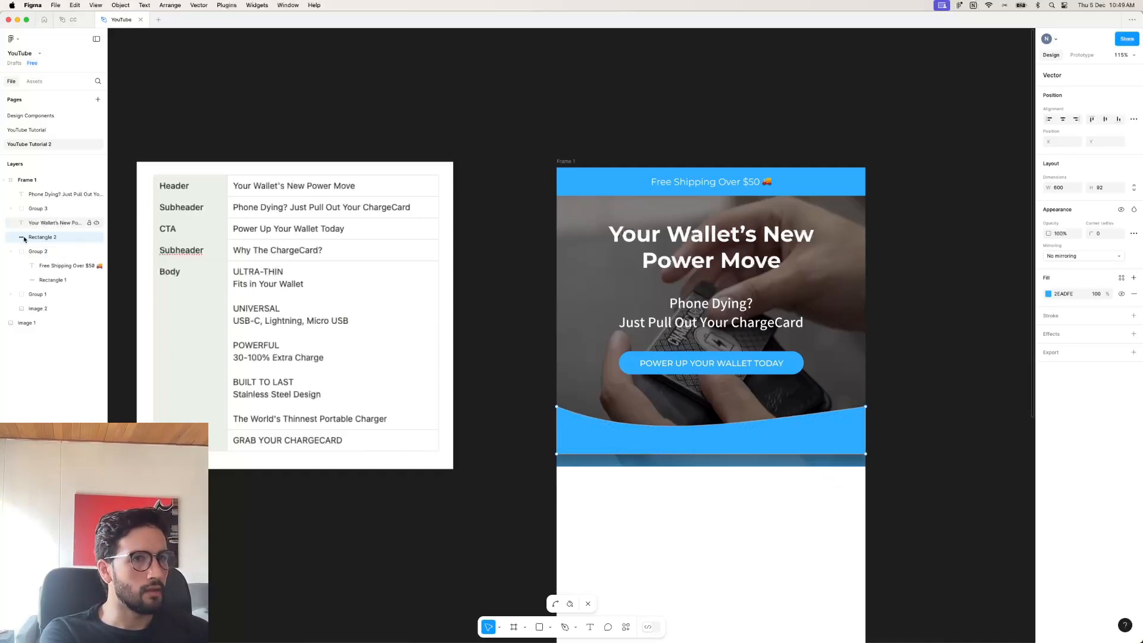
Shorten the hero image to a height of 502 so its lower edge meets the bottom of the blue curved shape.
{"action": "left_click", "coordinate": [43, 309]}
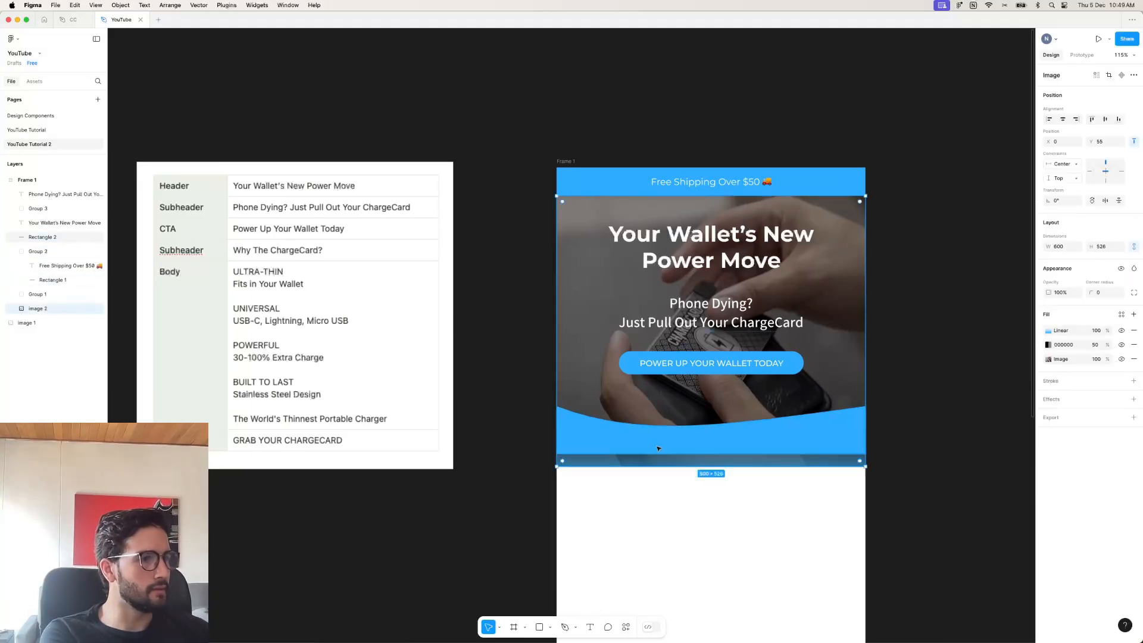
{"action": "left_click_drag", "start_coordinate": [645, 468], "coordinate": [644, 457]}
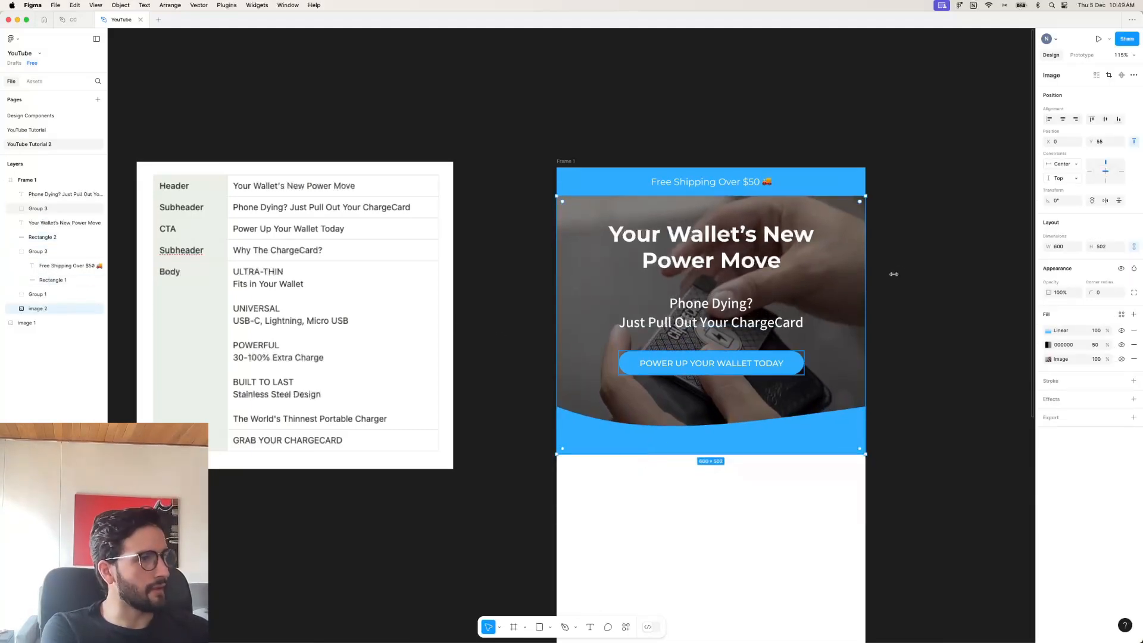
{"action": "left_click", "coordinate": [927, 257]}
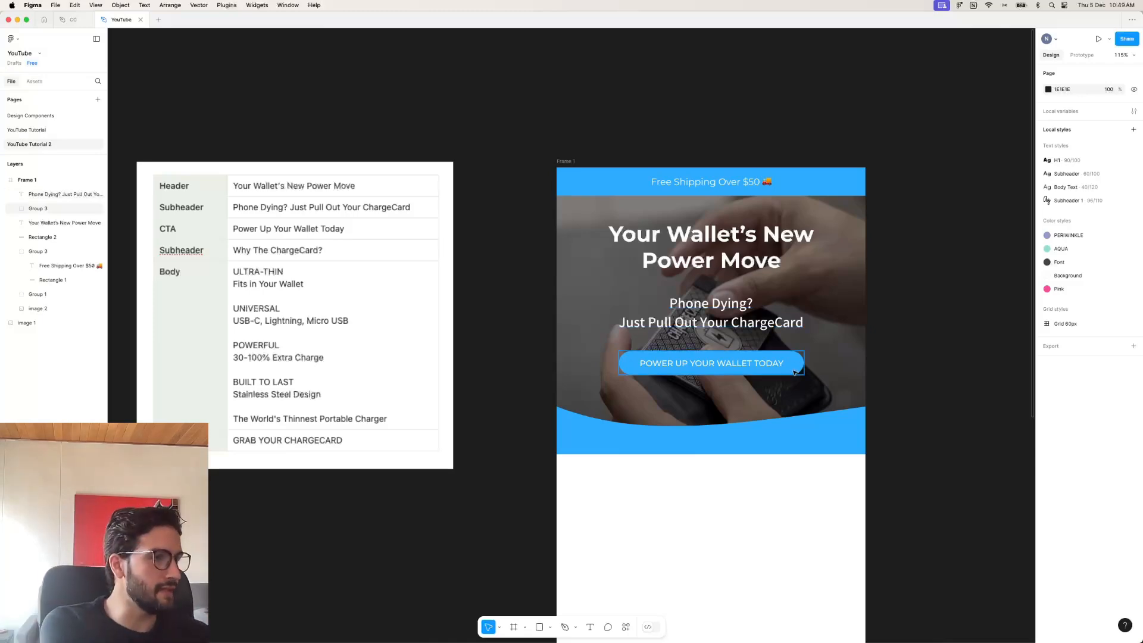
Adjust the hero image's linear gradient so it starts just below the button and ends at the image's bottom edge.
{"action": "scroll", "coordinate": [939, 413], "scroll_direction": "down", "scroll_amount": 5}
{"action": "scroll", "coordinate": [941, 416], "scroll_direction": "down", "scroll_amount": 2}
{"action": "scroll", "coordinate": [941, 416], "scroll_direction": "up", "scroll_amount": 1}
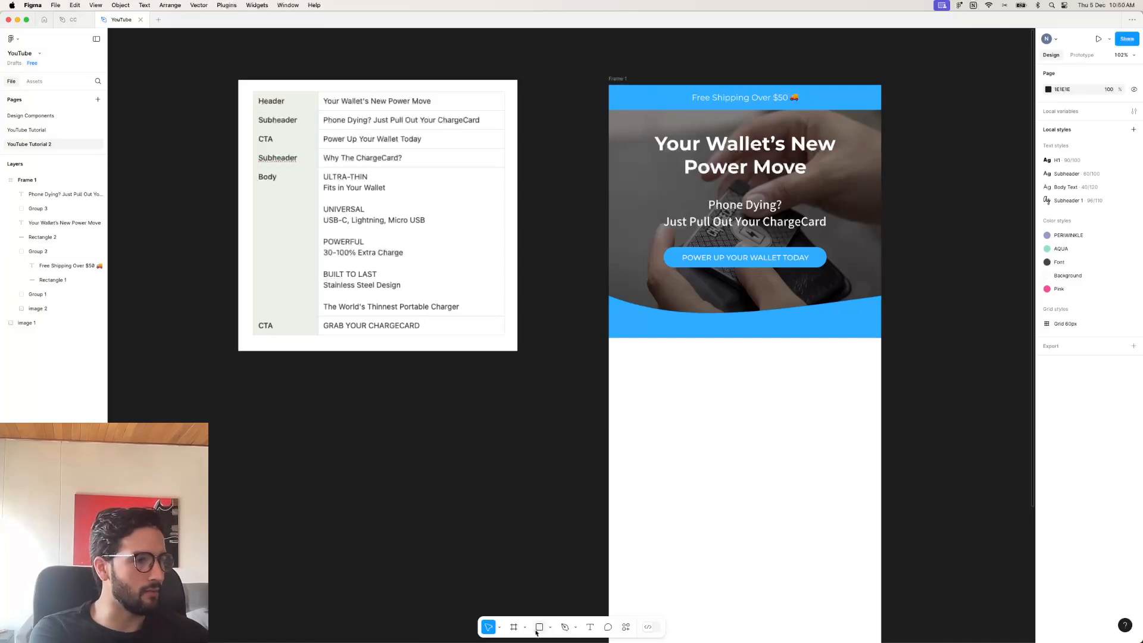
{"action": "key", "text": "r"}
{"action": "left_click", "coordinate": [802, 294]}
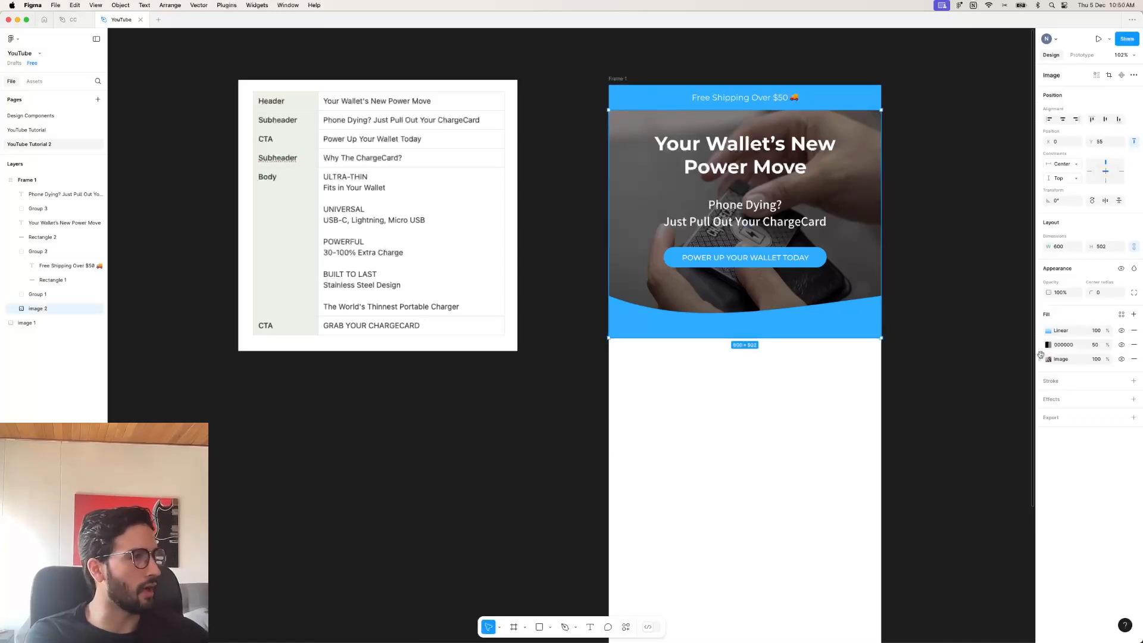
{"action": "left_click", "coordinate": [1048, 331]}
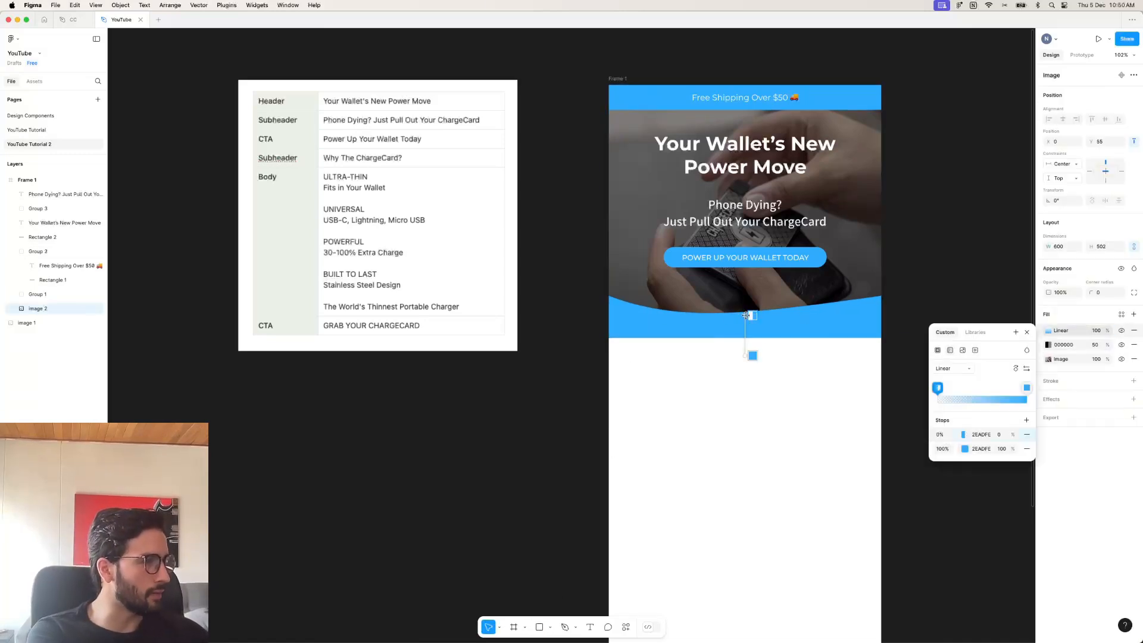
{"action": "left_click_drag", "start_coordinate": [745, 316], "coordinate": [745, 283]}
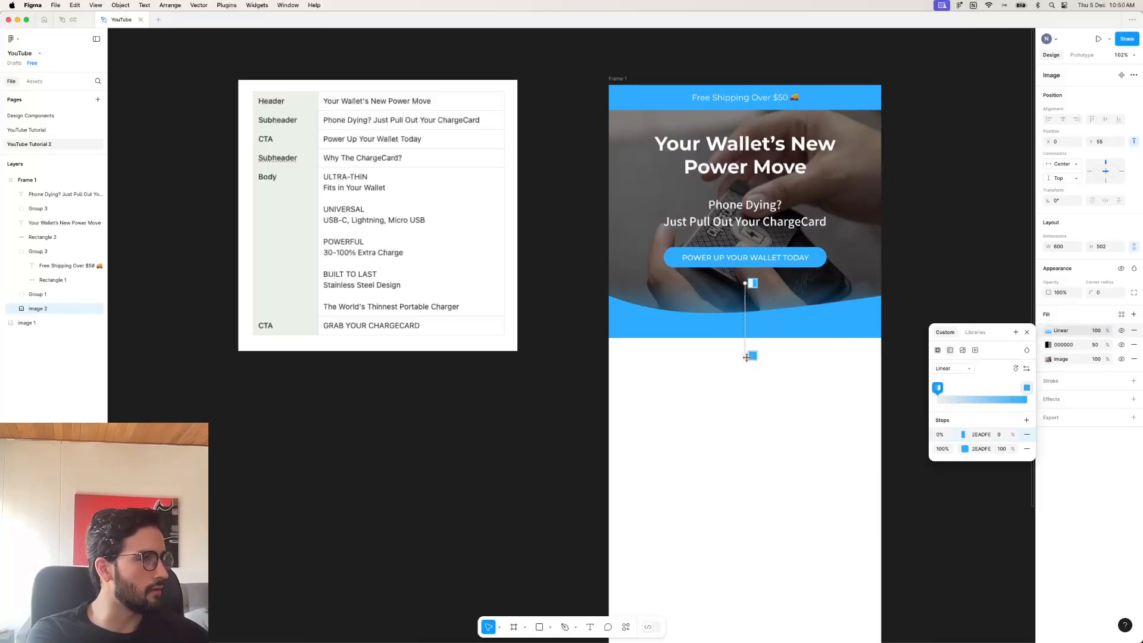
{"action": "left_click_drag", "start_coordinate": [748, 355], "coordinate": [746, 337]}
{"action": "mouse_move", "coordinate": [745, 283]}
{"action": "left_mouse_down"}
{"action": "mouse_move", "coordinate": [724, 265]}
{"action": "mouse_move", "coordinate": [752, 275]}
{"action": "mouse_move", "coordinate": [745, 288]}
{"action": "left_mouse_up"}
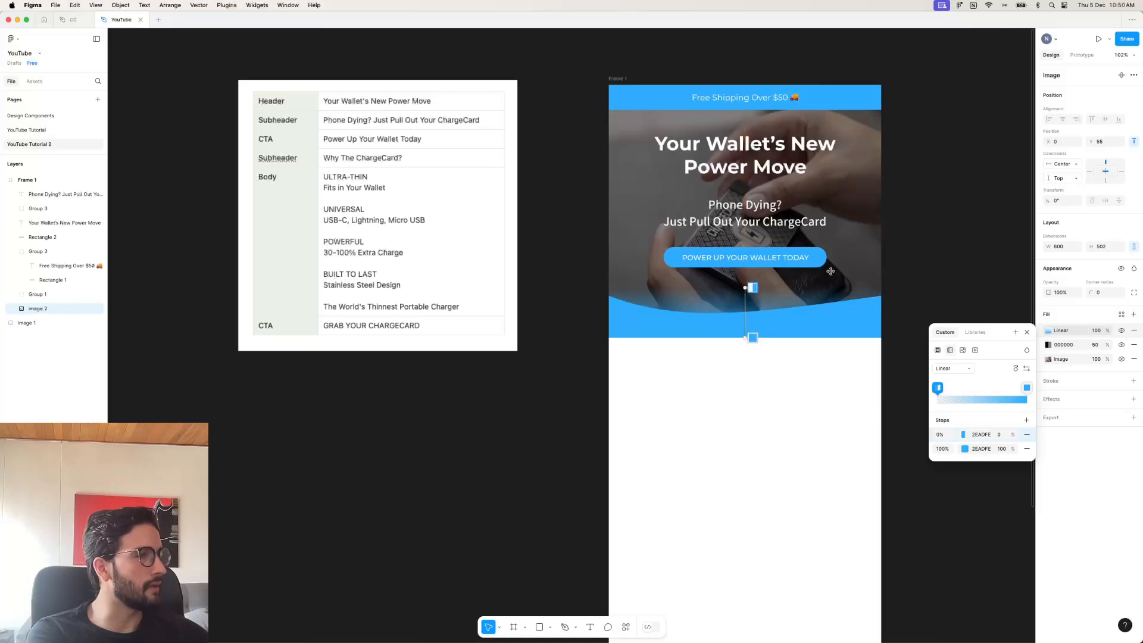
{"action": "left_click", "coordinate": [950, 230]}
{"action": "left_click", "coordinate": [952, 223]}
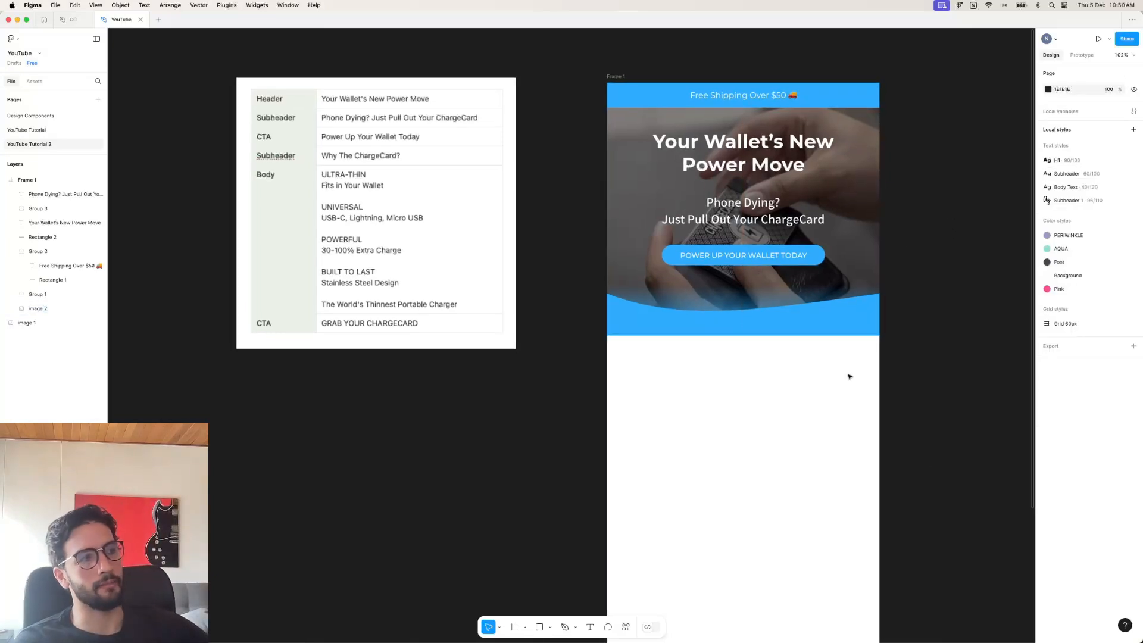
Draw a 600 × 299 rectangle directly below the hero section and fill it with the page's blue 2EADFE.
{"action": "left_click", "coordinate": [537, 628]}
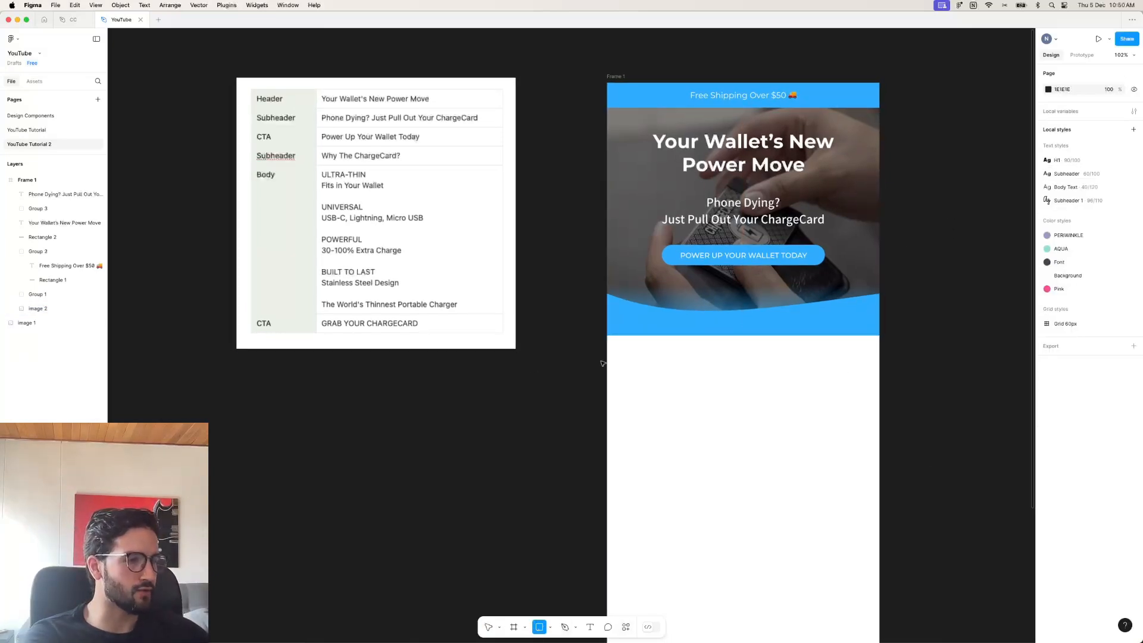
{"action": "mouse_move", "coordinate": [608, 336]}
{"action": "left_mouse_down"}
{"action": "mouse_move", "coordinate": [788, 438]}
{"action": "mouse_move", "coordinate": [873, 454]}
{"action": "mouse_move", "coordinate": [879, 471]}
{"action": "left_mouse_up"}
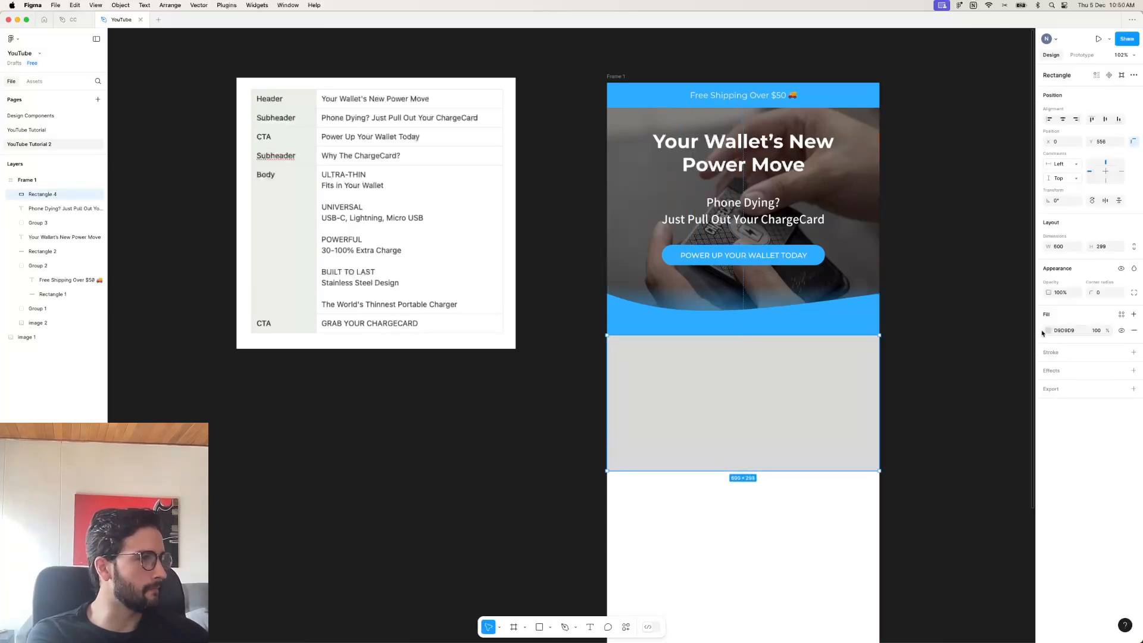
{"action": "left_click", "coordinate": [1046, 331]}
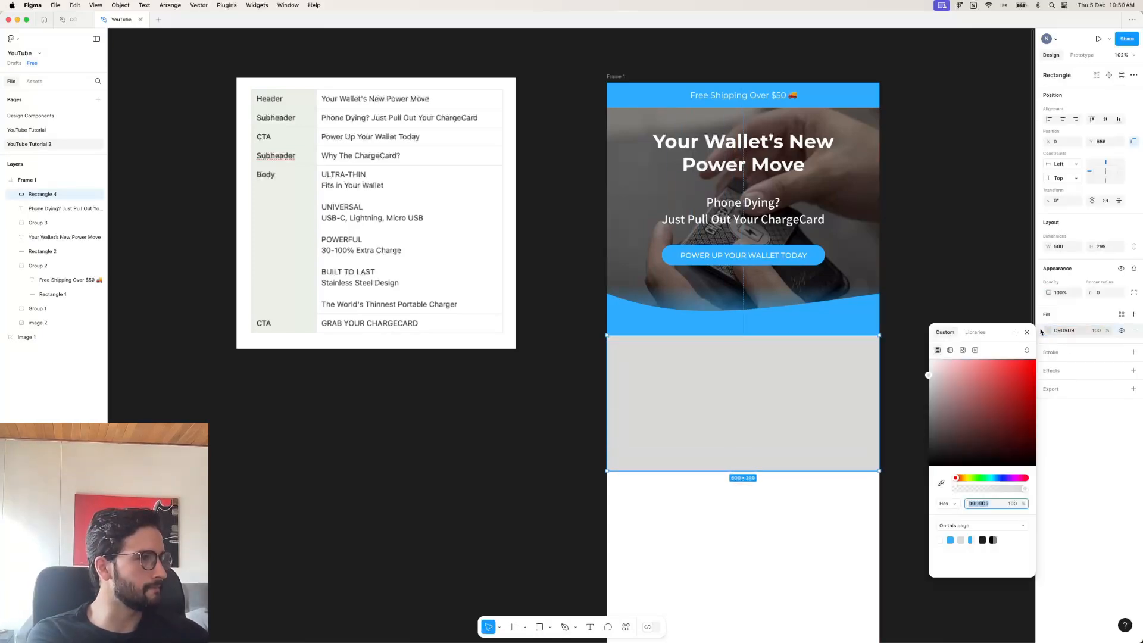
{"action": "left_click", "coordinate": [951, 539]}
{"action": "left_click", "coordinate": [971, 269]}
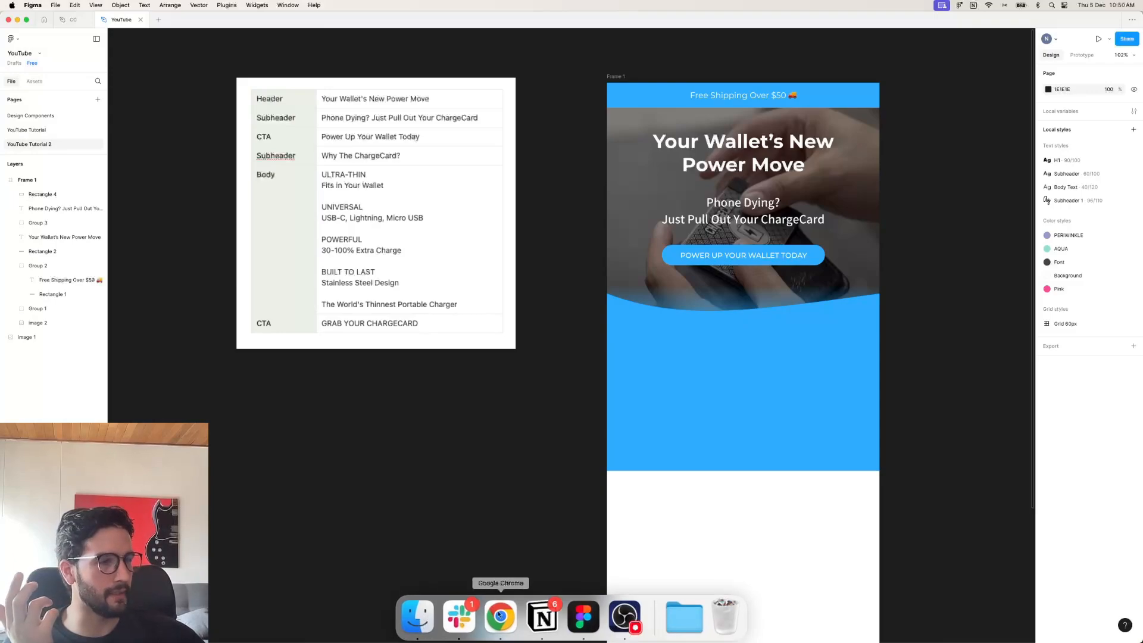
Switch to Chrome and look through the ChargeCard product page's gallery and banners for a suitable product image.
{"action": "left_click", "coordinate": [500, 621]}
{"action": "scroll", "coordinate": [322, 151], "scroll_direction": "up", "scroll_amount": 15}
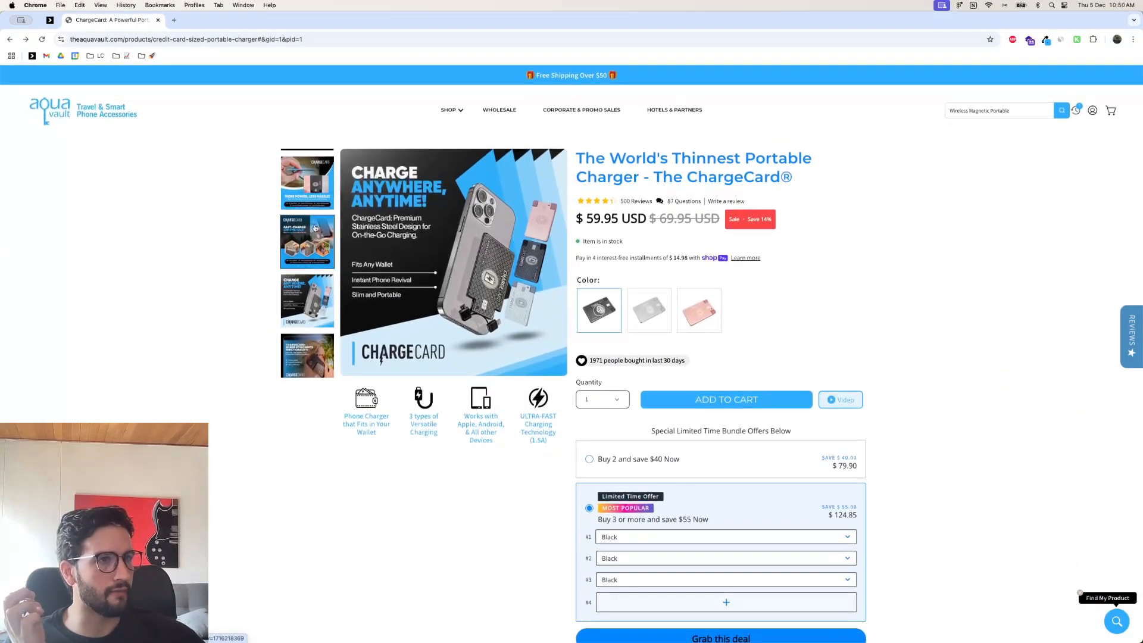
{"action": "scroll", "coordinate": [319, 219], "scroll_direction": "up", "scroll_amount": 1}
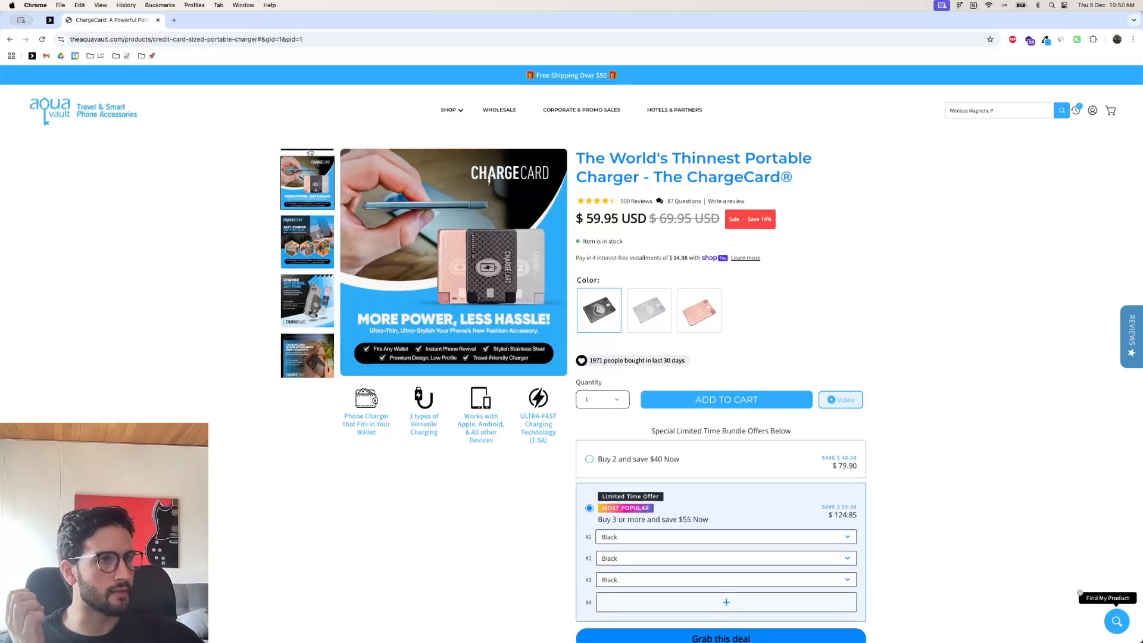
{"action": "left_click", "coordinate": [309, 152]}
{"action": "scroll", "coordinate": [273, 278], "scroll_direction": "up", "scroll_amount": 1}
{"action": "scroll", "coordinate": [272, 278], "scroll_direction": "down", "scroll_amount": 2}
{"action": "scroll", "coordinate": [273, 278], "scroll_direction": "up", "scroll_amount": 2}
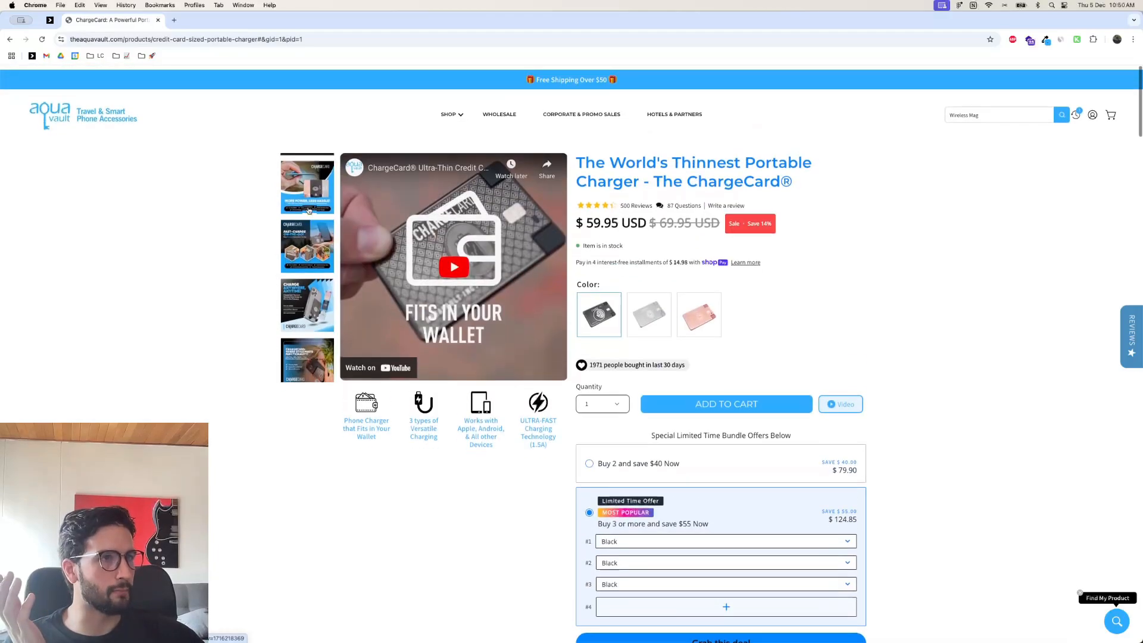
{"action": "scroll", "coordinate": [663, 335], "scroll_direction": "down", "scroll_amount": 7}
{"action": "scroll", "coordinate": [662, 335], "scroll_direction": "down", "scroll_amount": 15}
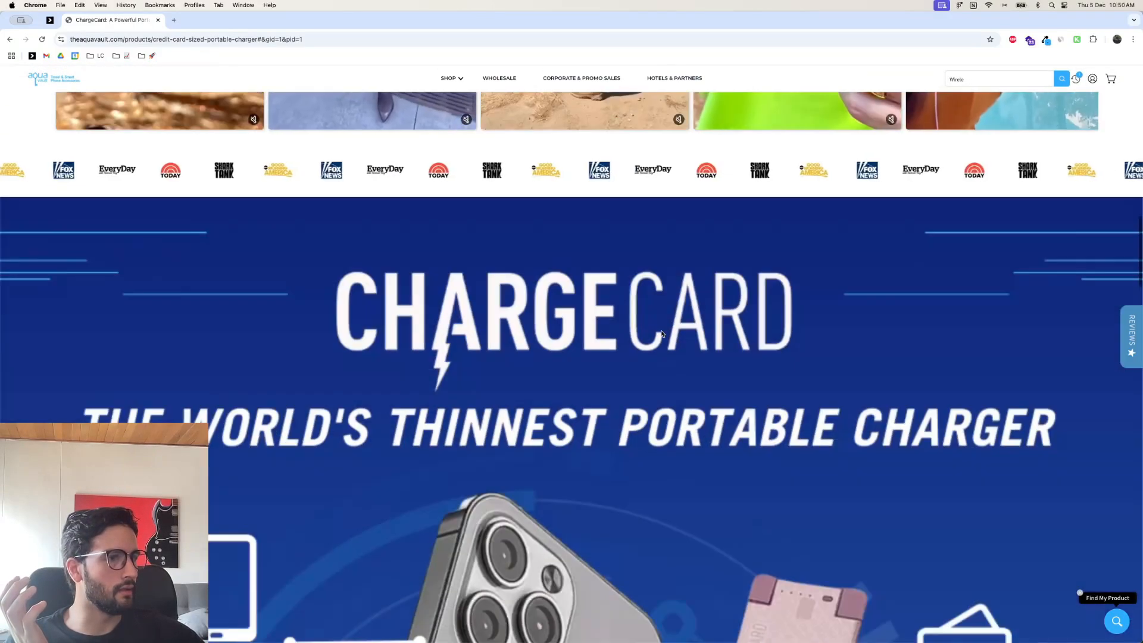
{"action": "scroll", "coordinate": [686, 176], "scroll_direction": "up", "scroll_amount": 20}
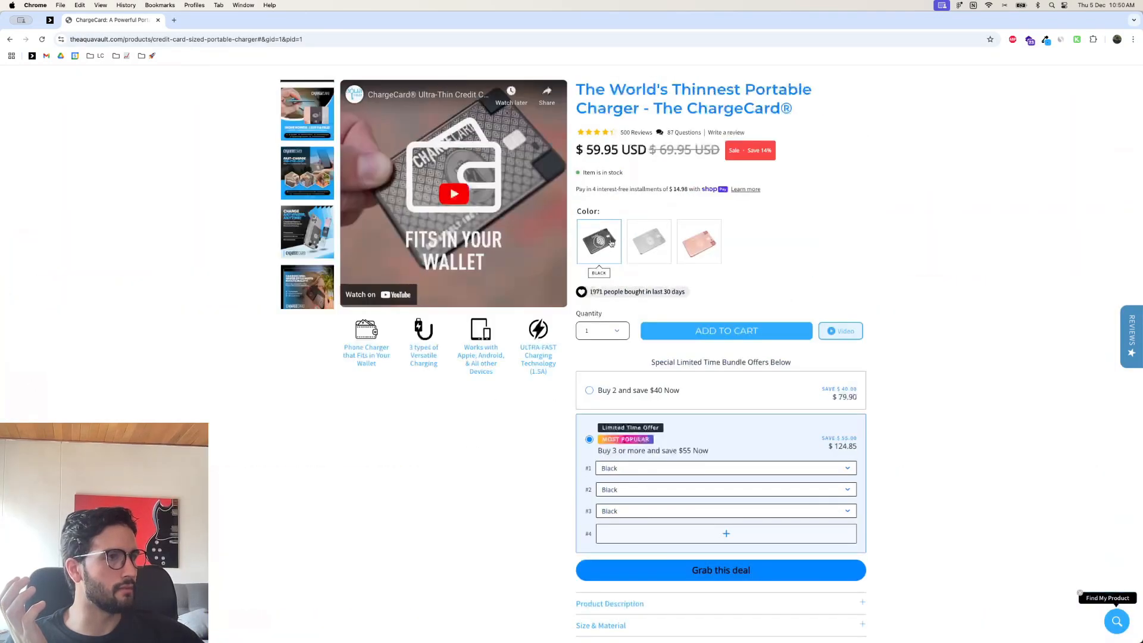
Reload the product page, try the silver, black and pink colour options, and examine the banner, feature icons and reviews further down.
{"action": "left_click", "coordinate": [644, 241]}
{"action": "left_click", "coordinate": [42, 39]}
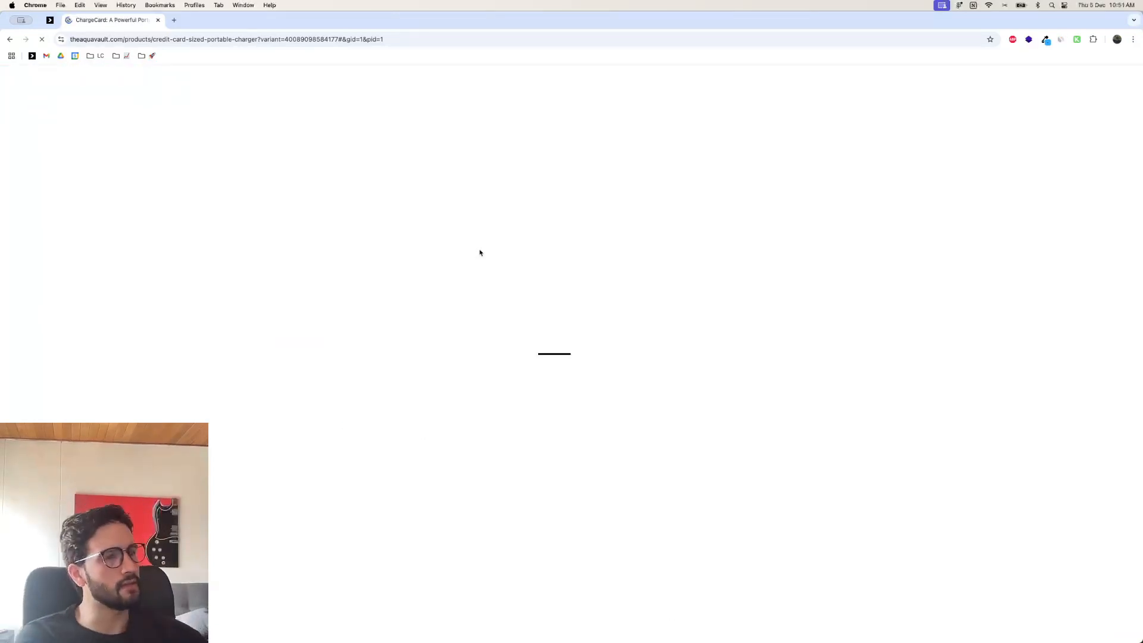
{"action": "left_click", "coordinate": [607, 329]}
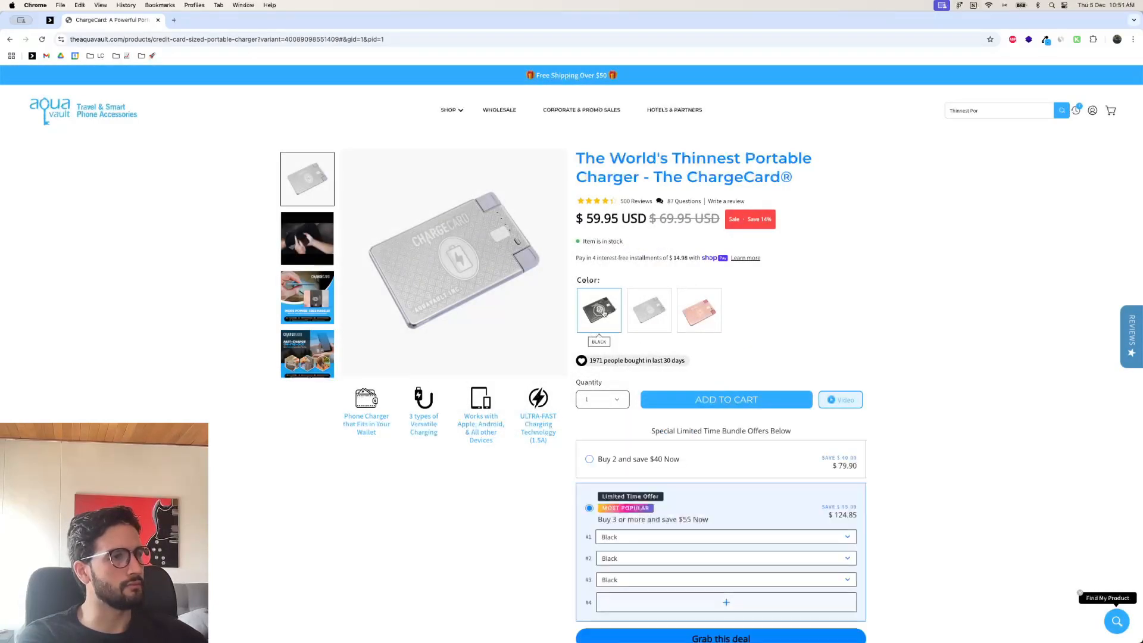
{"action": "left_click", "coordinate": [706, 319]}
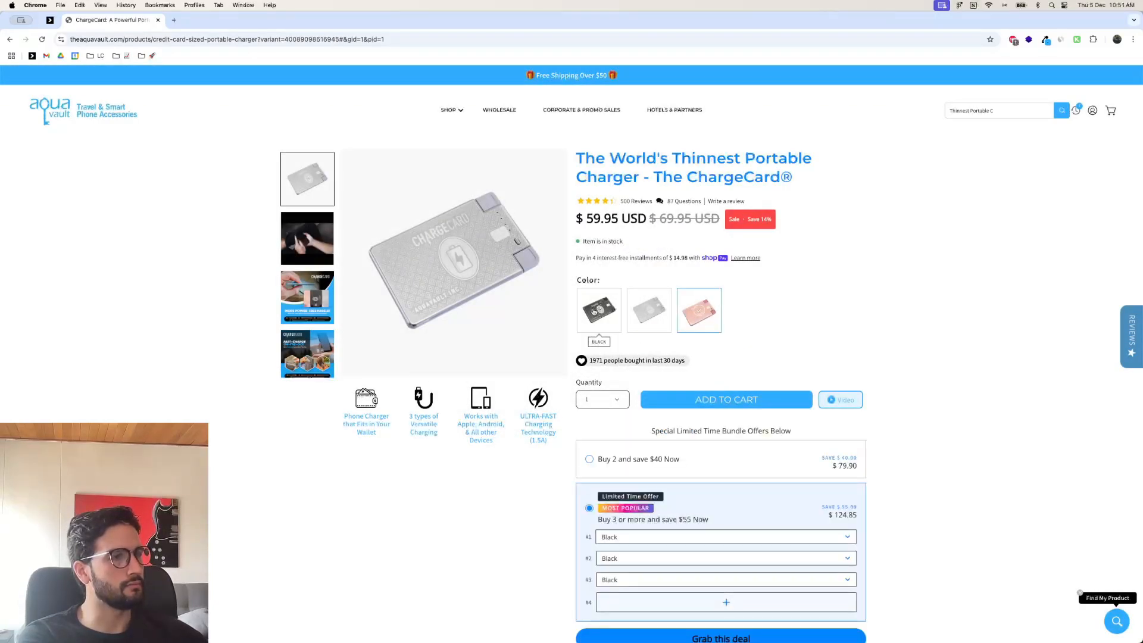
{"action": "left_click", "coordinate": [594, 311]}
{"action": "scroll", "coordinate": [594, 311], "scroll_direction": "down", "scroll_amount": 15}
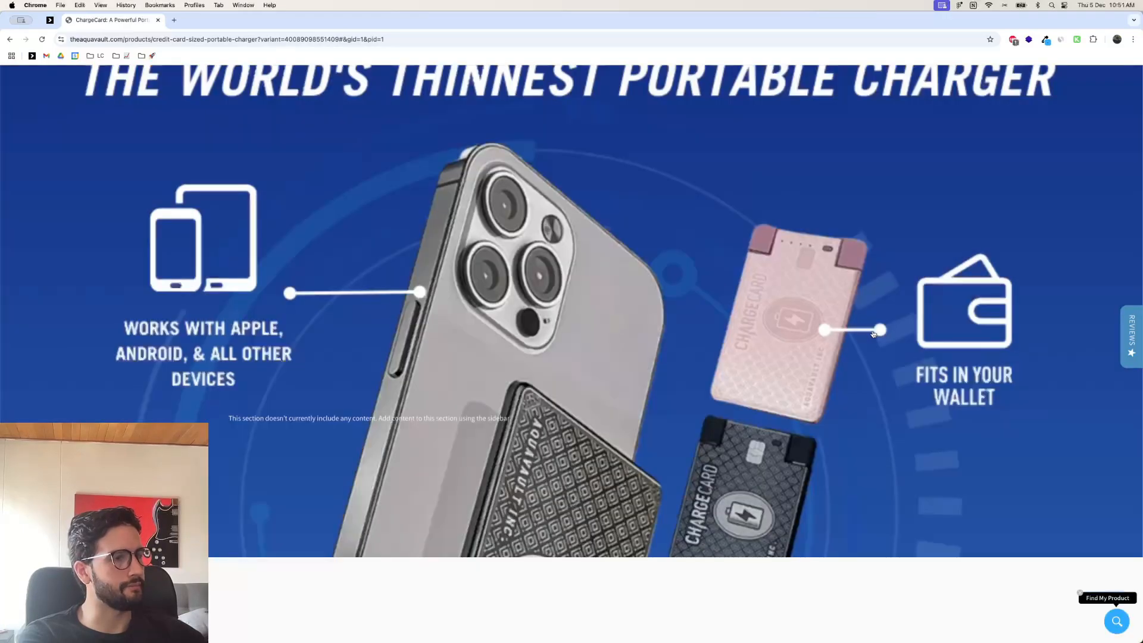
{"action": "scroll", "coordinate": [873, 334], "scroll_direction": "down", "scroll_amount": 20}
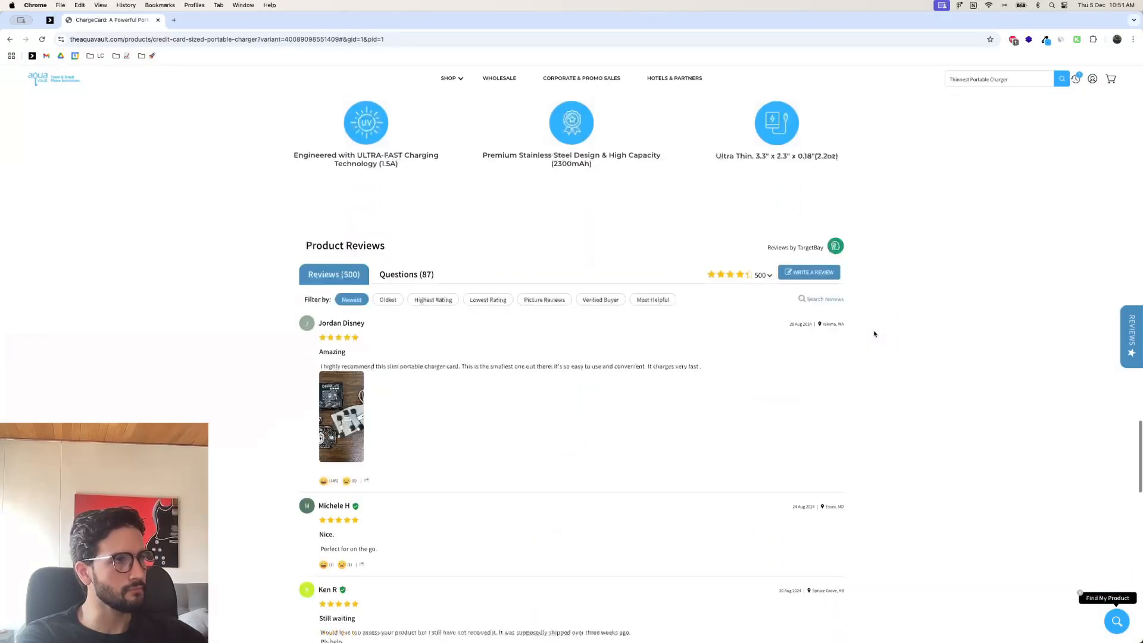
{"action": "scroll", "coordinate": [874, 334], "scroll_direction": "down", "scroll_amount": 10}
{"action": "scroll", "coordinate": [873, 334], "scroll_direction": "up", "scroll_amount": 20}
{"action": "scroll", "coordinate": [873, 334], "scroll_direction": "down", "scroll_amount": 5}
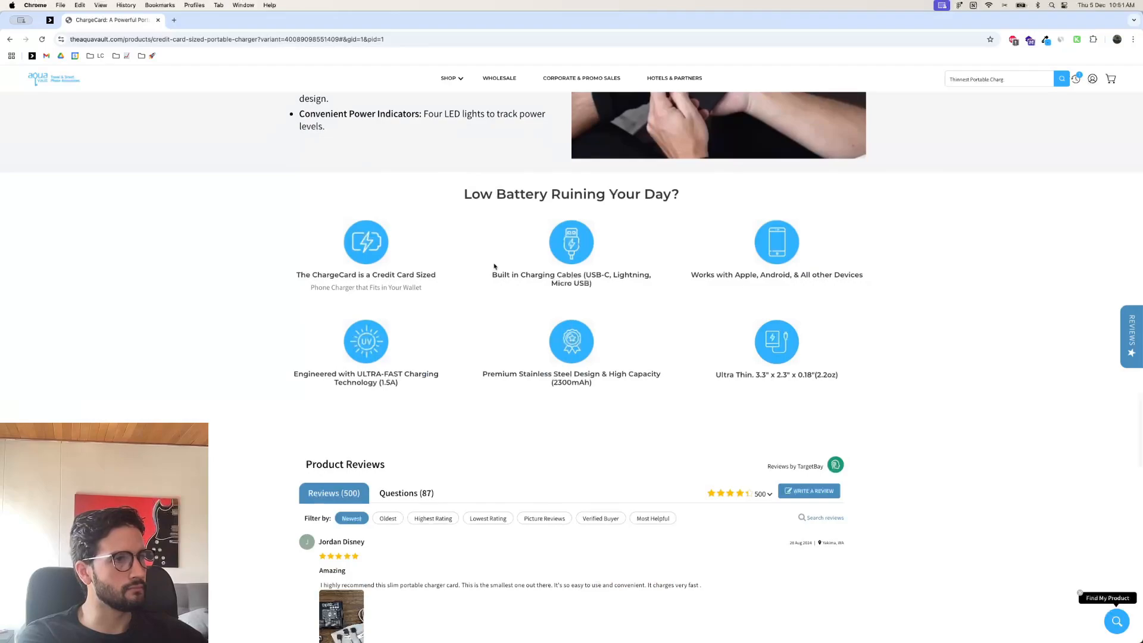
{"action": "scroll", "coordinate": [756, 302], "scroll_direction": "up", "scroll_amount": 20}
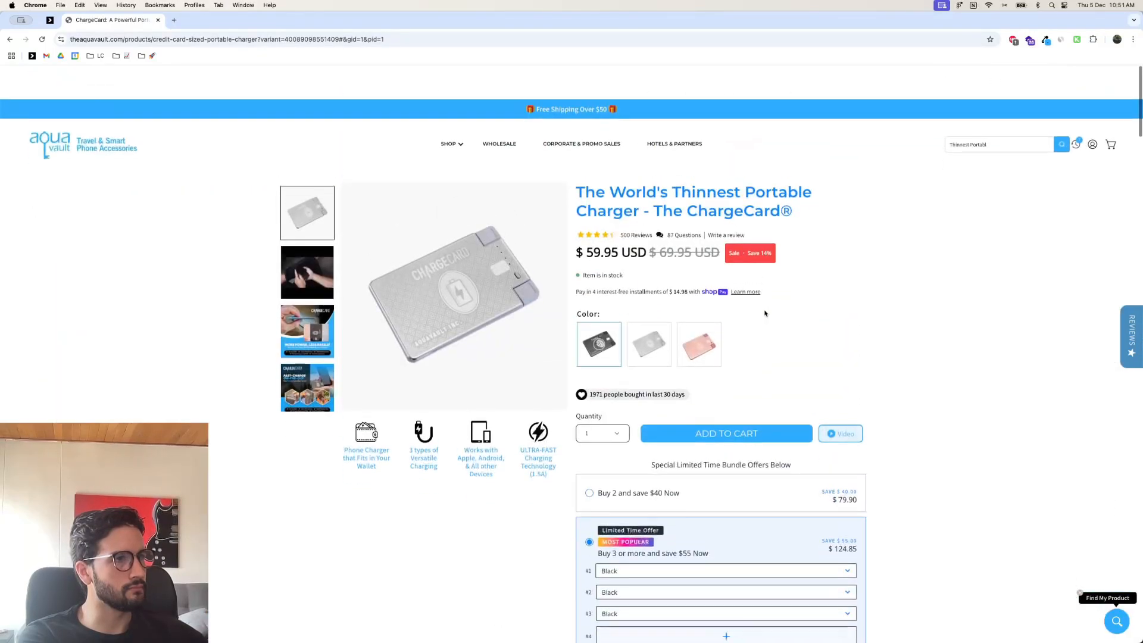
Enlarge the silver ChargeCard product photo, copy the image, and paste it into Frame 1 in Figma.
{"action": "left_click", "coordinate": [434, 240]}
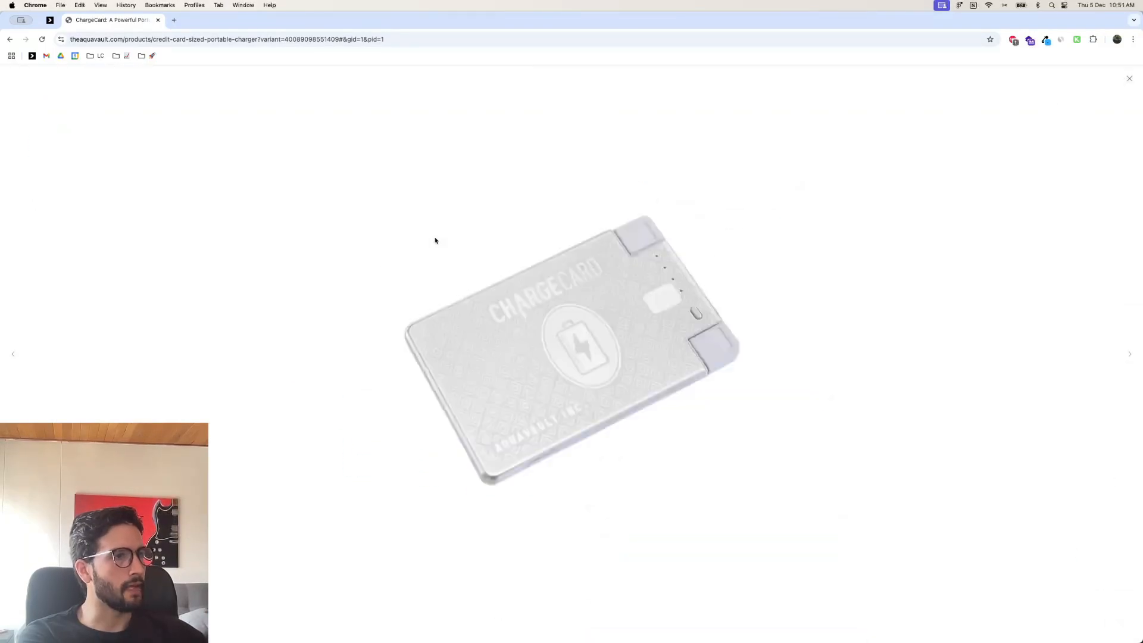
{"action": "right_click", "coordinate": [559, 293]}
{"action": "left_click", "coordinate": [593, 317]}
{"action": "mouse_move", "coordinate": [623, 640]}
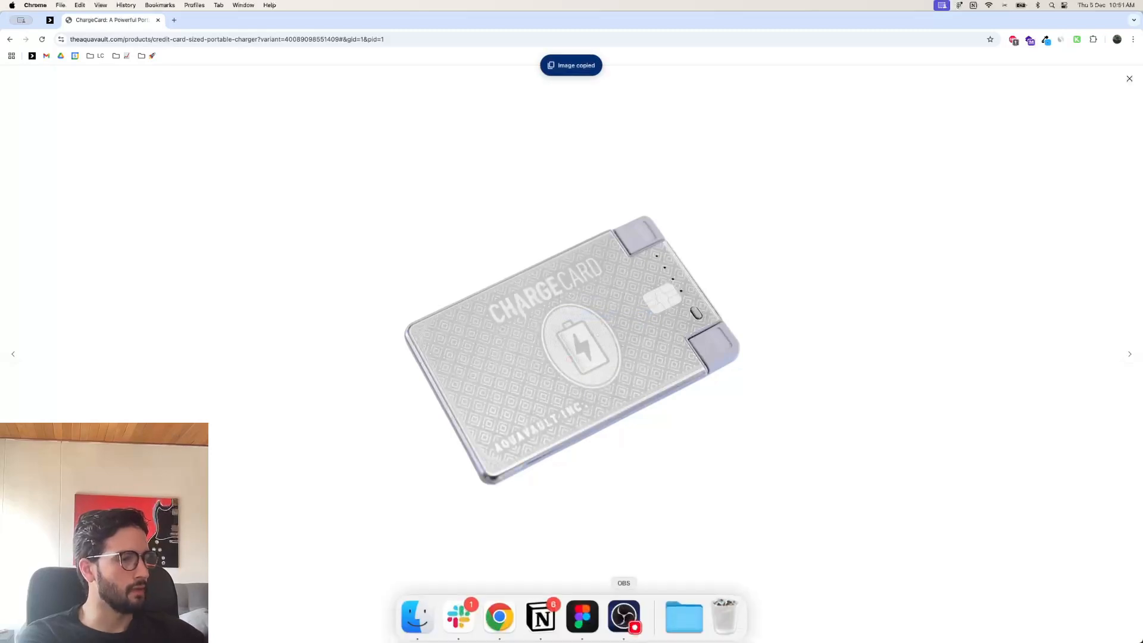
{"action": "left_click", "coordinate": [582, 616]}
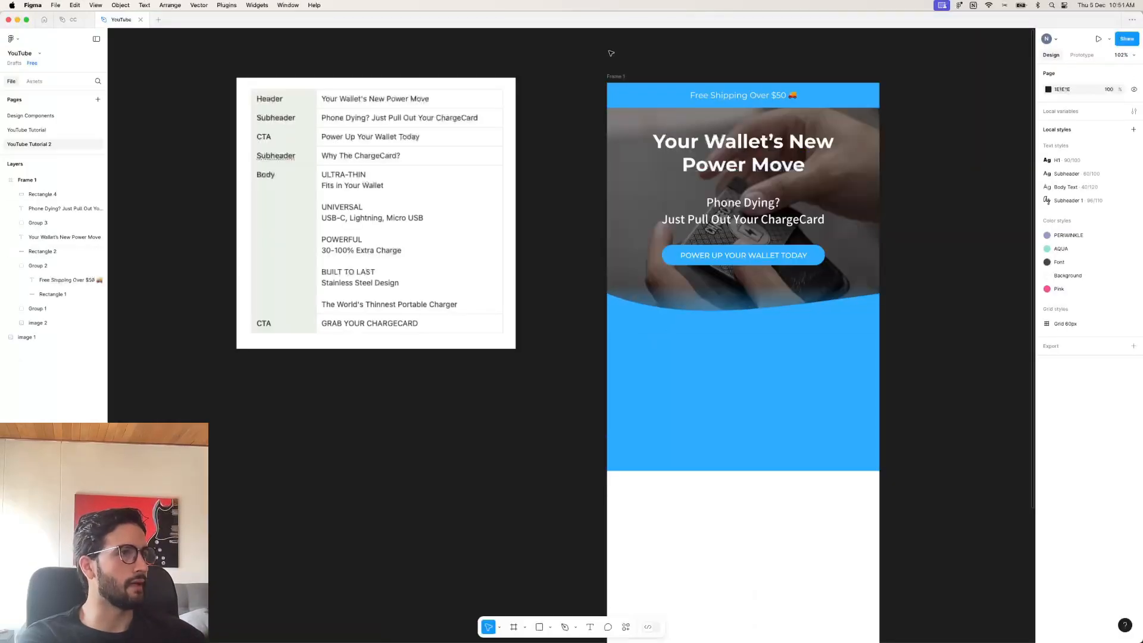
{"action": "left_click", "coordinate": [613, 76]}
{"action": "key", "text": "cmd+v"}
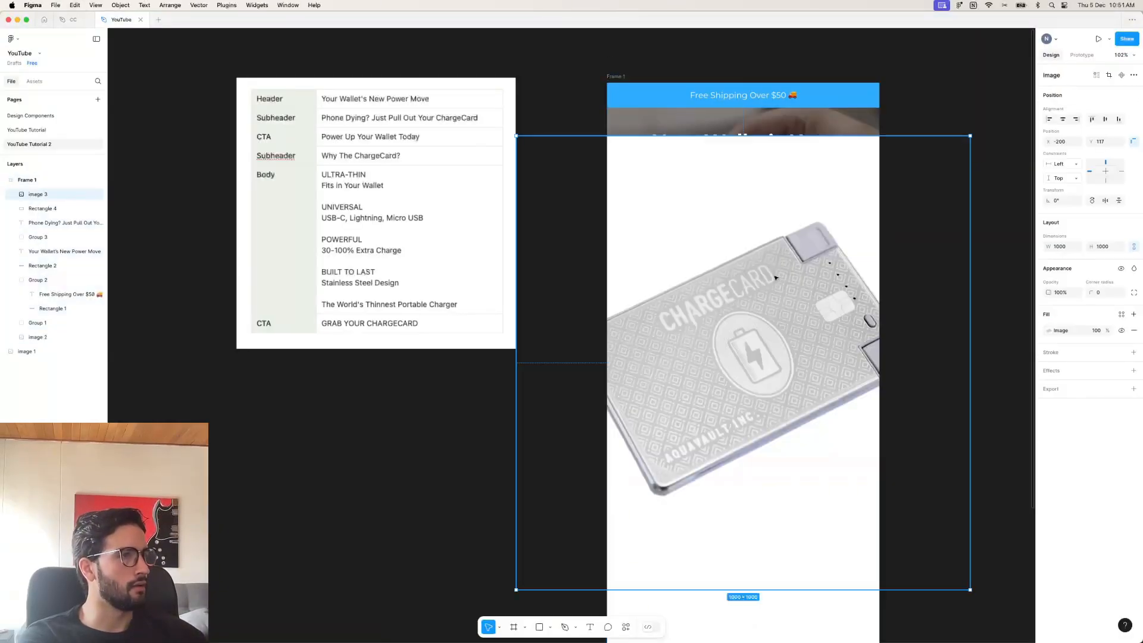
Scale the pasted card image down to 399 × 399, place it over the blue section at Y 441, and centre it horizontally.
{"action": "left_click_drag", "start_coordinate": [970, 589], "coordinate": [831, 414]}
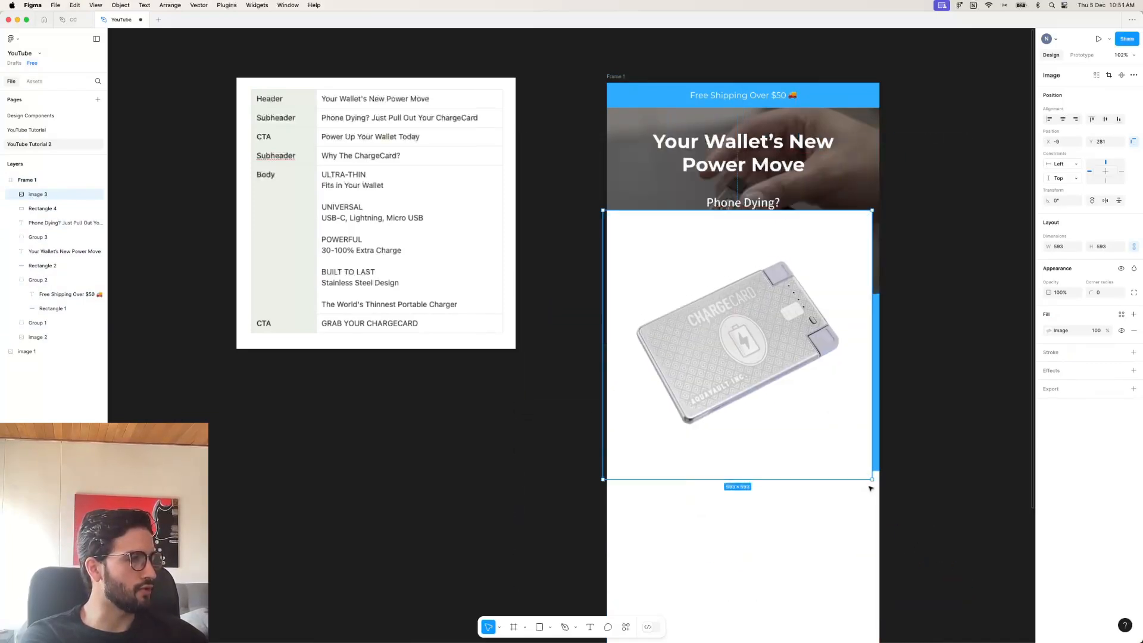
{"action": "left_click_drag", "start_coordinate": [872, 479], "coordinate": [786, 394]}
{"action": "left_click_drag", "start_coordinate": [695, 302], "coordinate": [766, 372]}
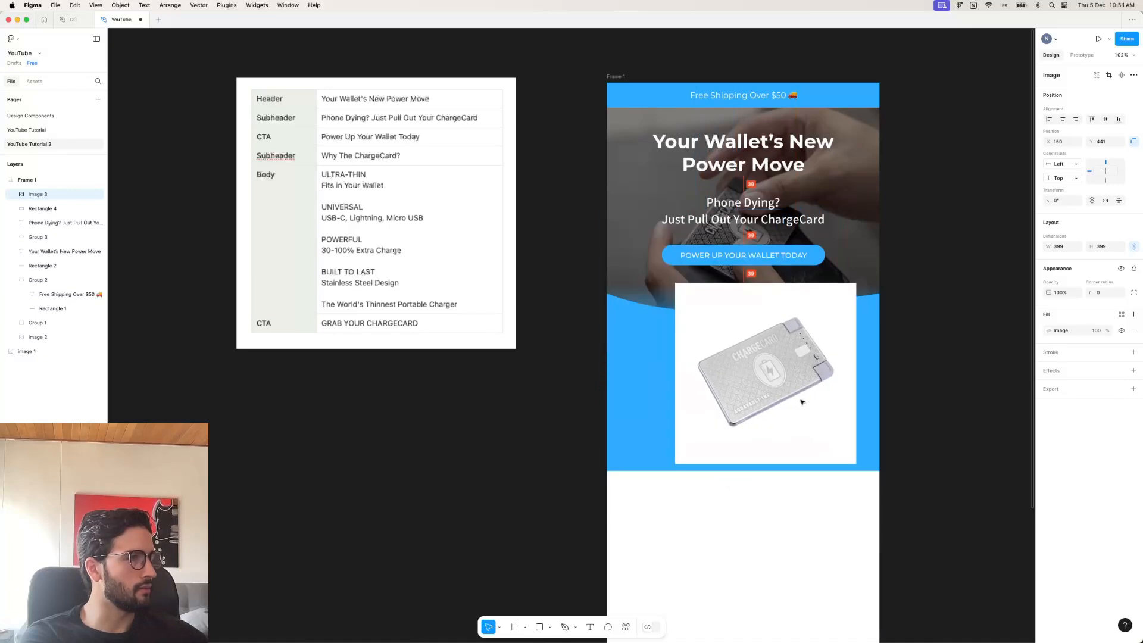
{"action": "left_click", "coordinate": [1063, 119]}
Remove the card image's white background with Icons8 Background Remover and raise the card to Y 428 above its shadow.
{"action": "right_click", "coordinate": [757, 344]}
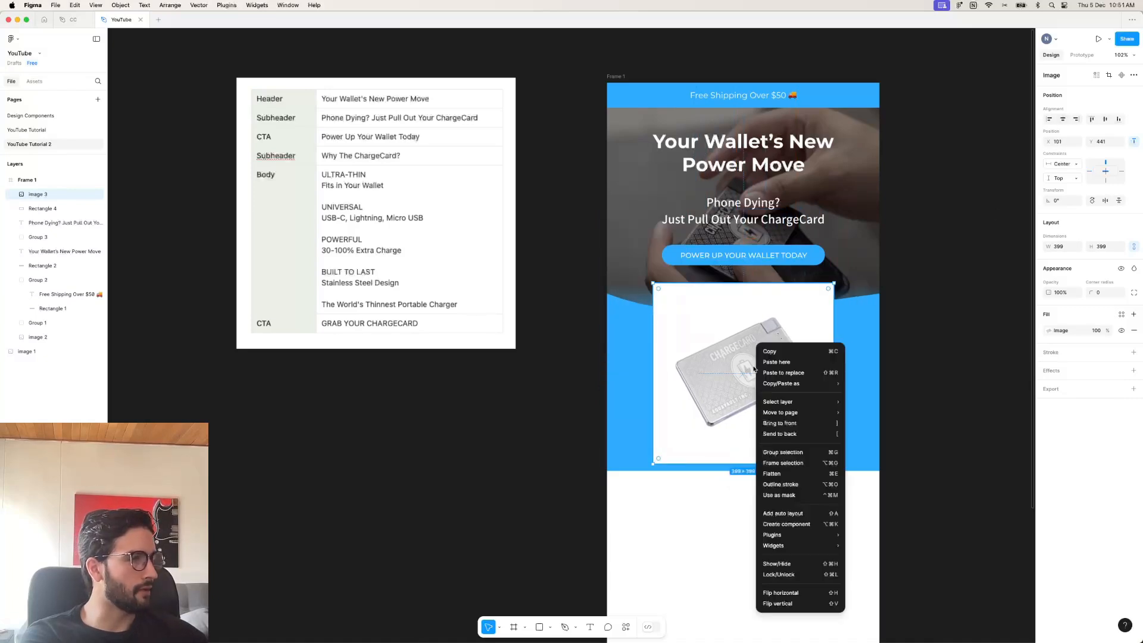
{"action": "mouse_move", "coordinate": [820, 537]}
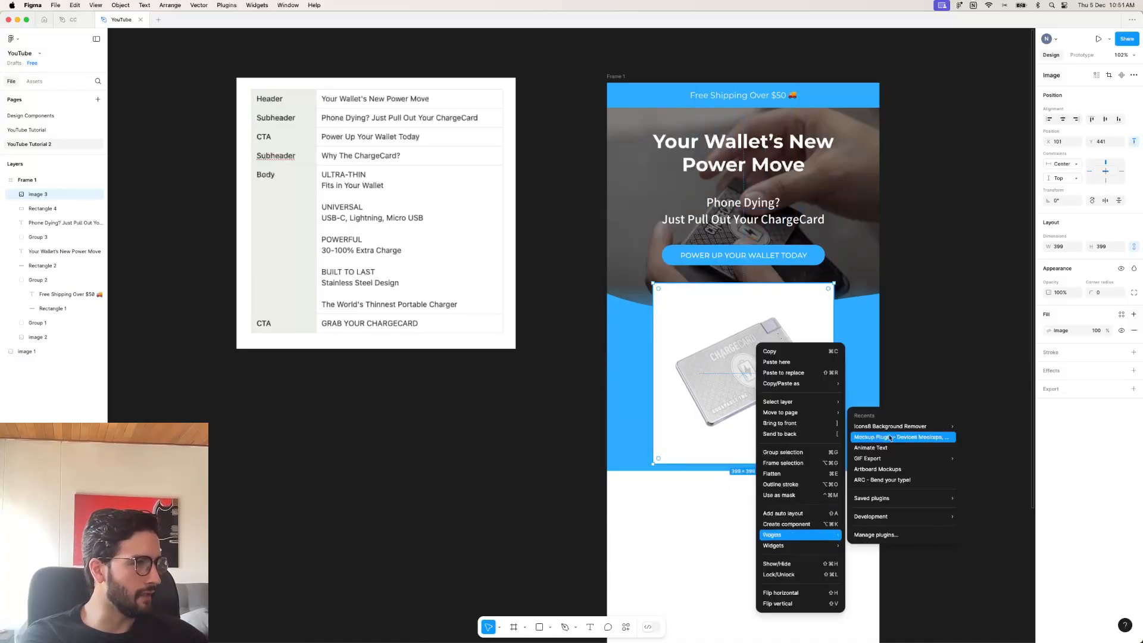
{"action": "mouse_move", "coordinate": [892, 430]}
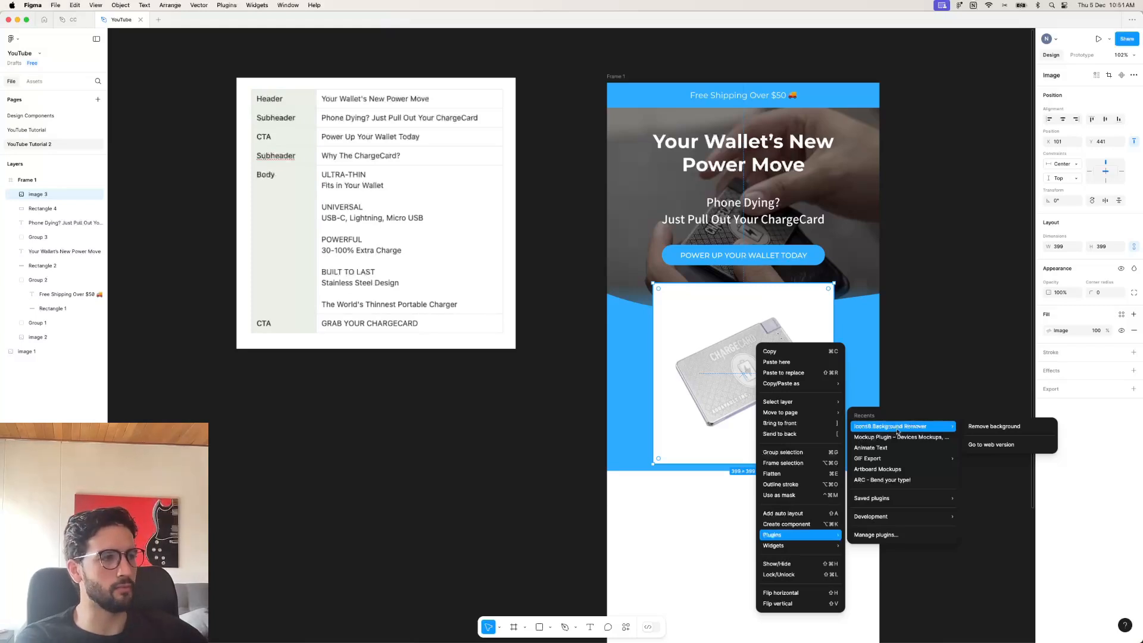
{"action": "left_click", "coordinate": [974, 427]}
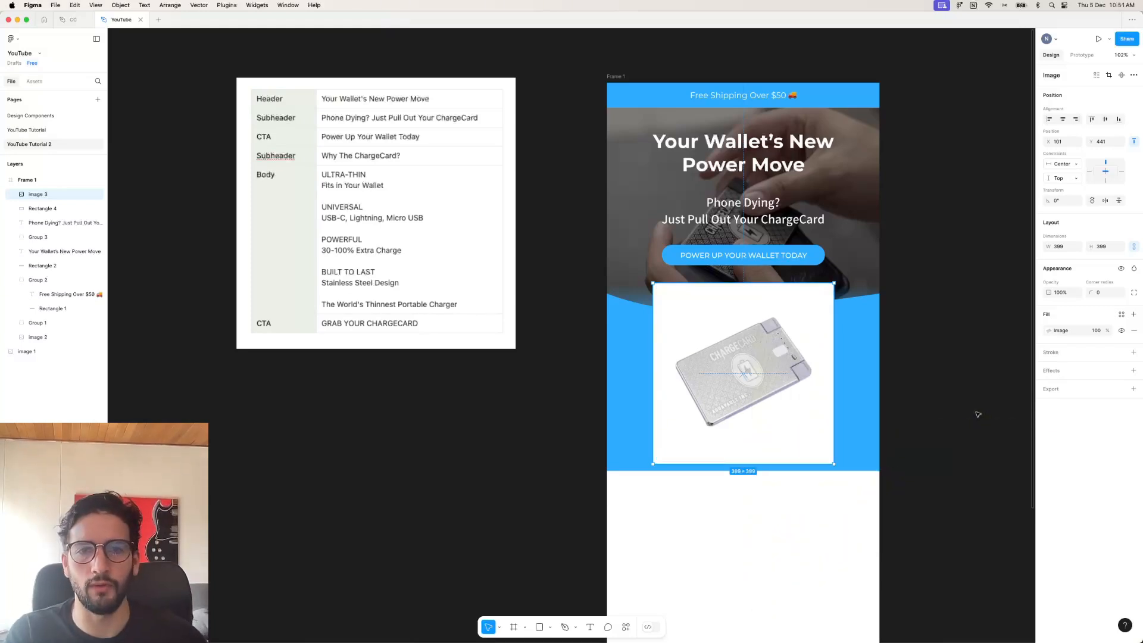
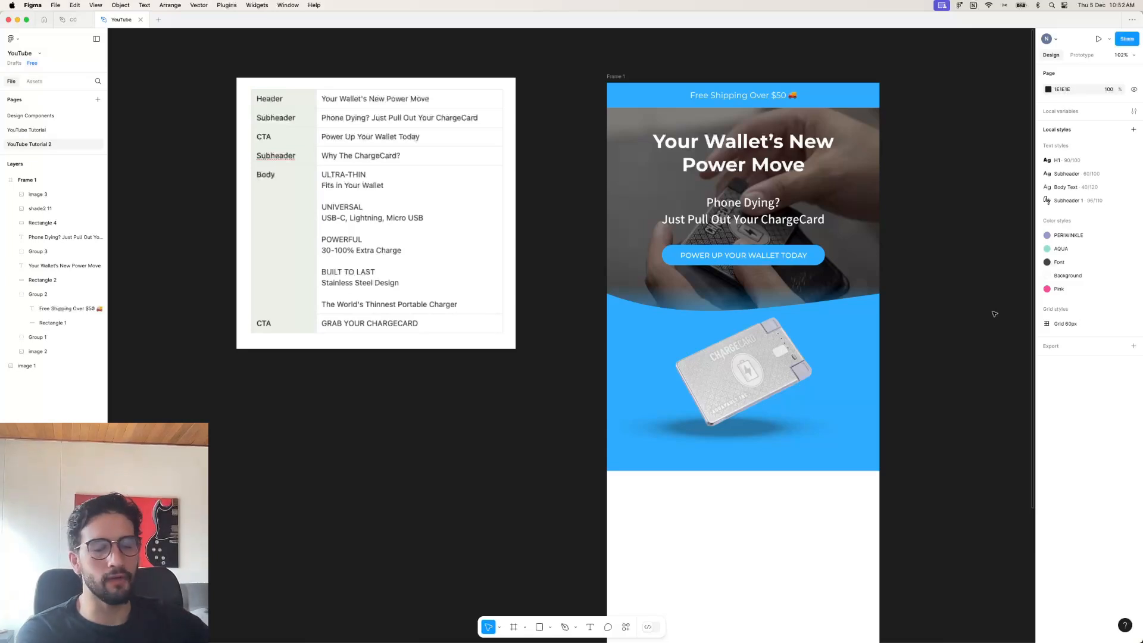
{"action": "left_click_drag", "start_coordinate": [765, 405], "coordinate": [762, 391]}
Switch to Chrome and browse the product photo gallery for an image of the black ChargeCard.
{"action": "mouse_move", "coordinate": [722, 625]}
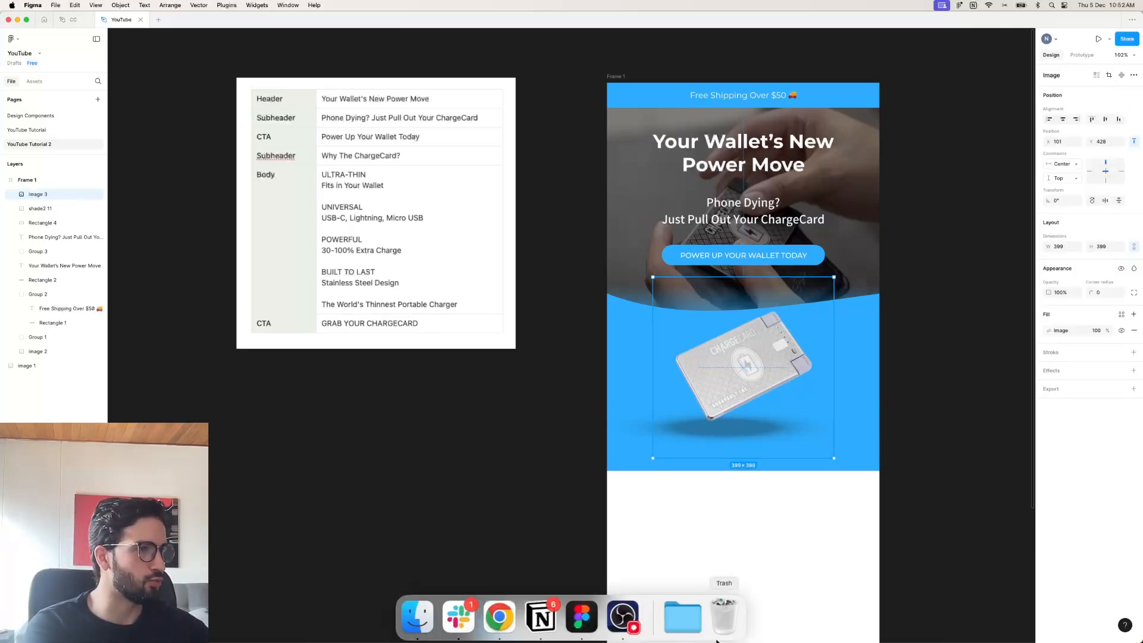
{"action": "left_click", "coordinate": [500, 615]}
{"action": "left_click", "coordinate": [469, 207]}
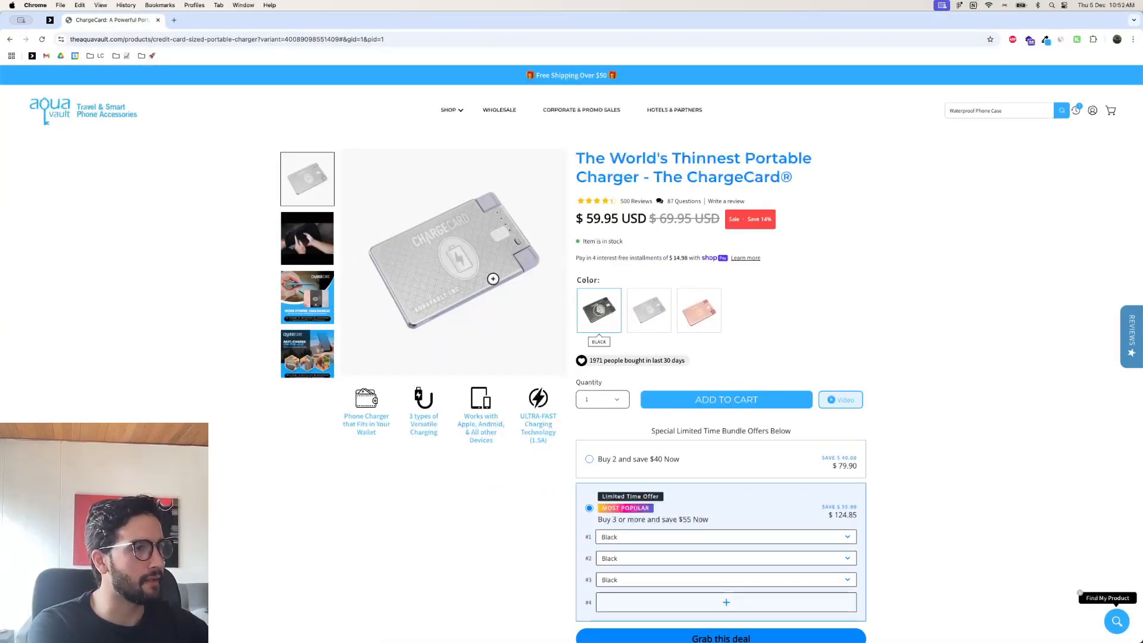
{"action": "scroll", "coordinate": [389, 254], "scroll_direction": "down", "scroll_amount": 2}
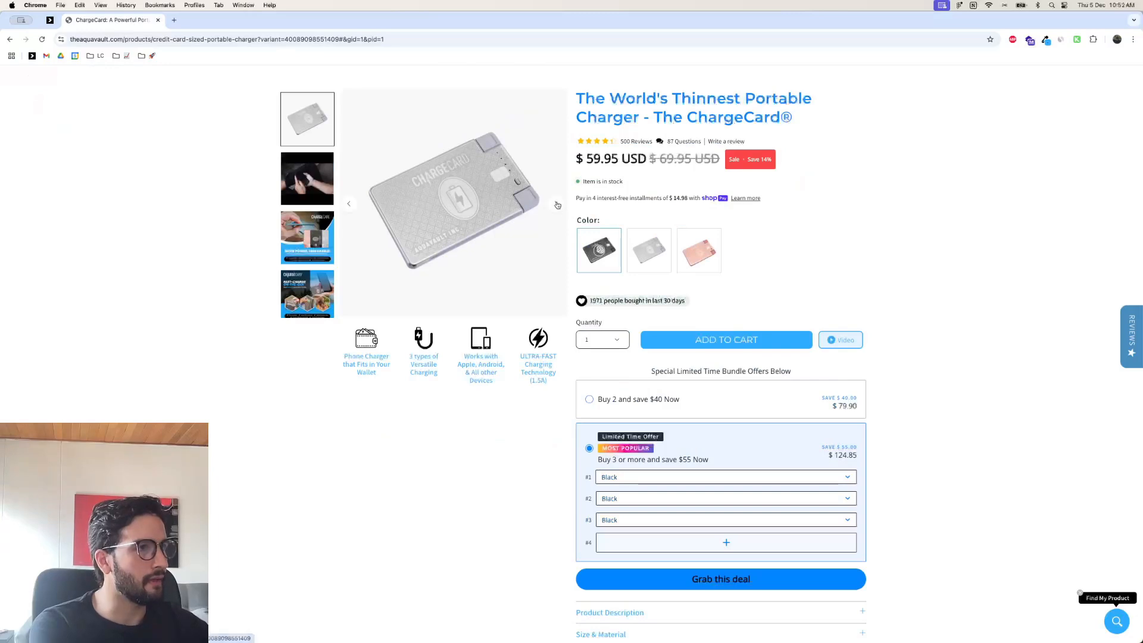
{"action": "scroll", "coordinate": [553, 238], "scroll_direction": "up", "scroll_amount": 1}
{"action": "left_click", "coordinate": [548, 250]}
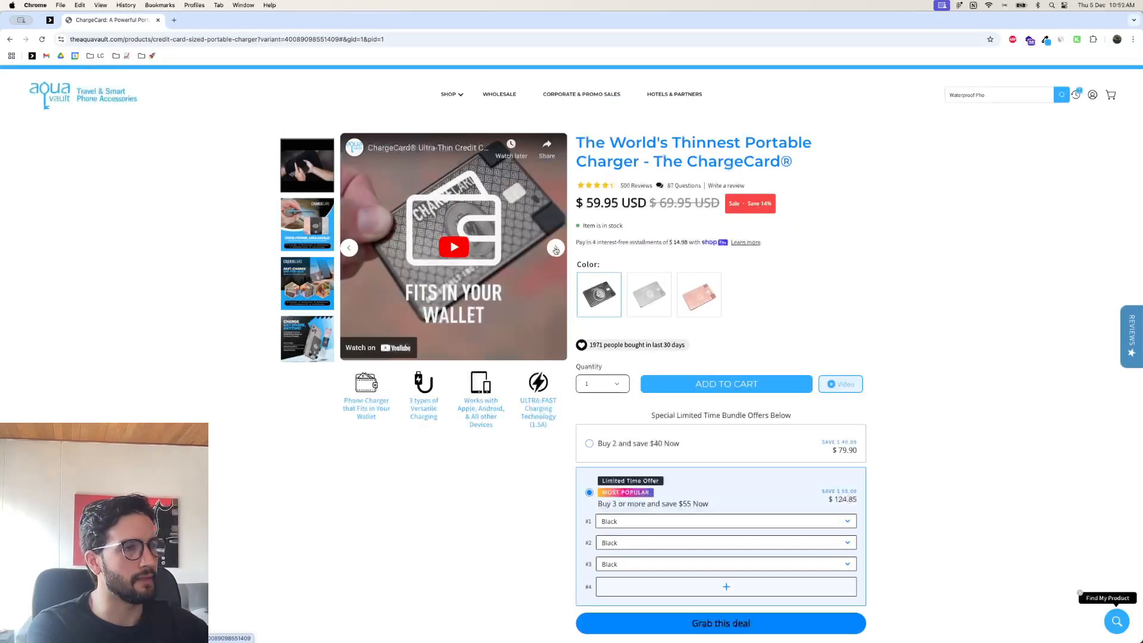
{"action": "left_click", "coordinate": [555, 250]}
{"action": "left_click", "coordinate": [558, 251]}
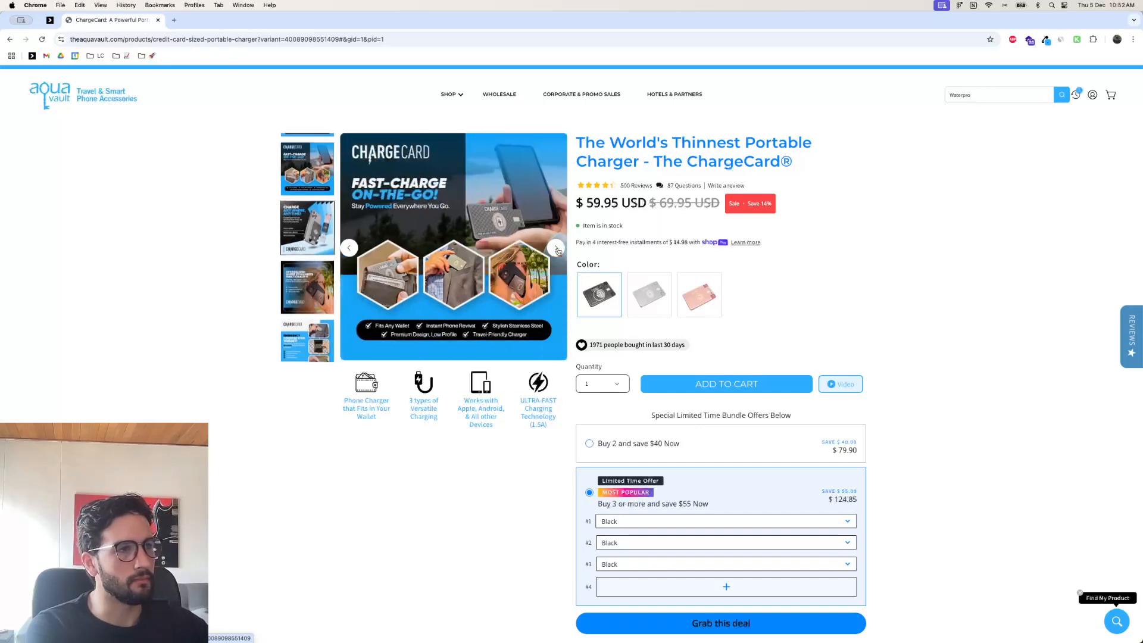
{"action": "left_click", "coordinate": [558, 250]}
{"action": "left_click", "coordinate": [557, 251]}
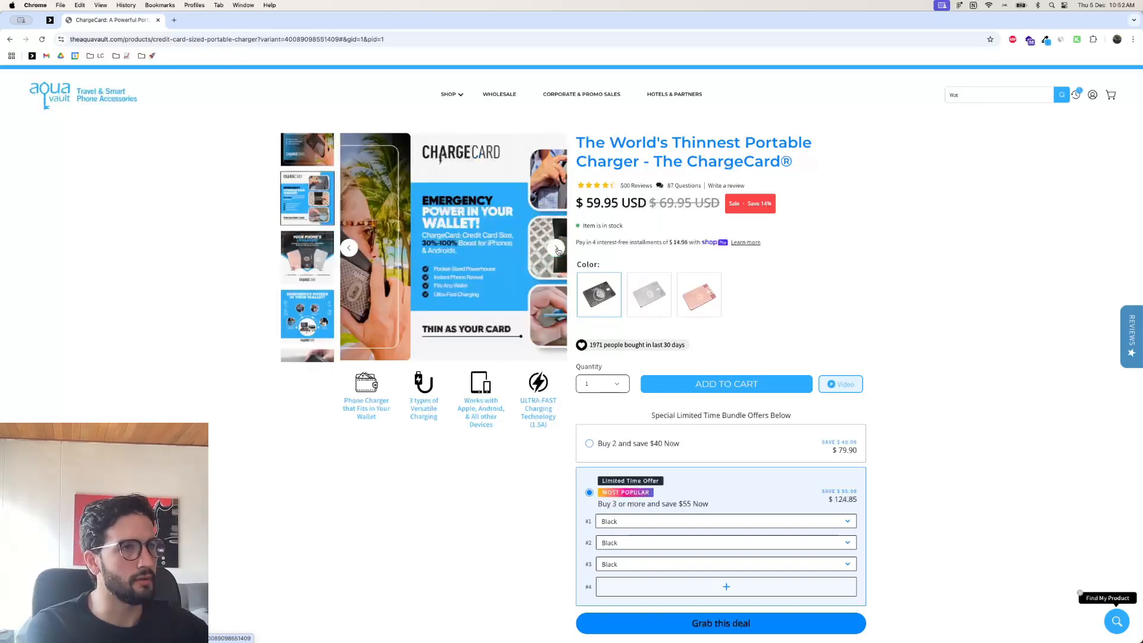
Load the product page URL without its variant parameters and copy the enlarged black ChargeCard image.
{"action": "left_click_drag", "start_coordinate": [259, 40], "coordinate": [491, 35]}
{"action": "key", "text": "BackSpace"}
{"action": "key", "text": "Return"}
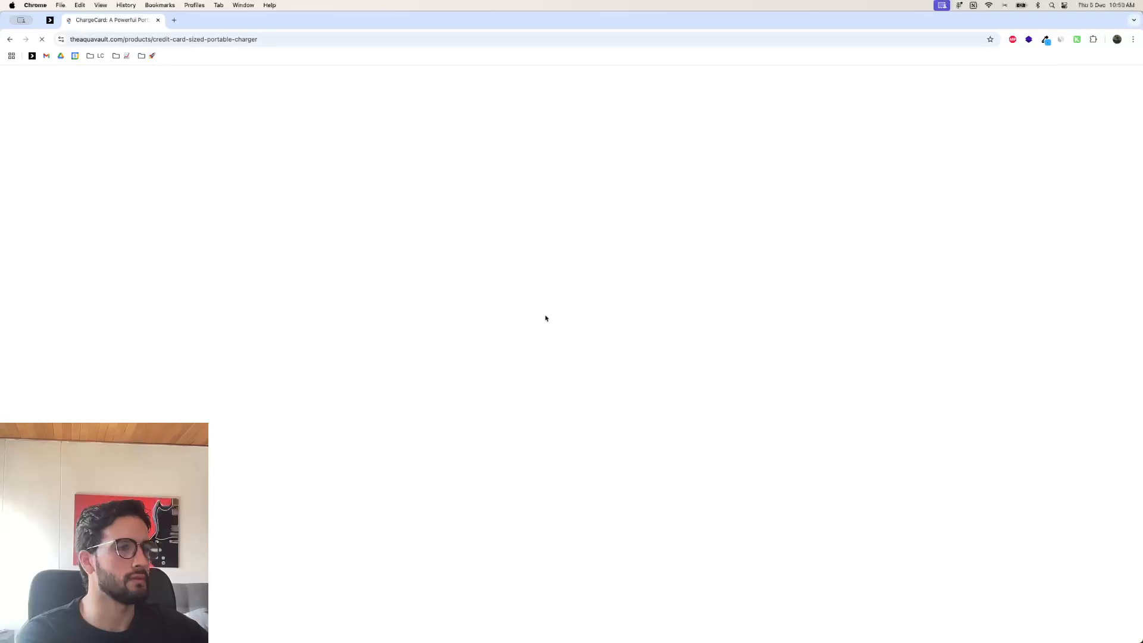
{"action": "right_click", "coordinate": [545, 315]}
{"action": "left_click", "coordinate": [566, 338]}
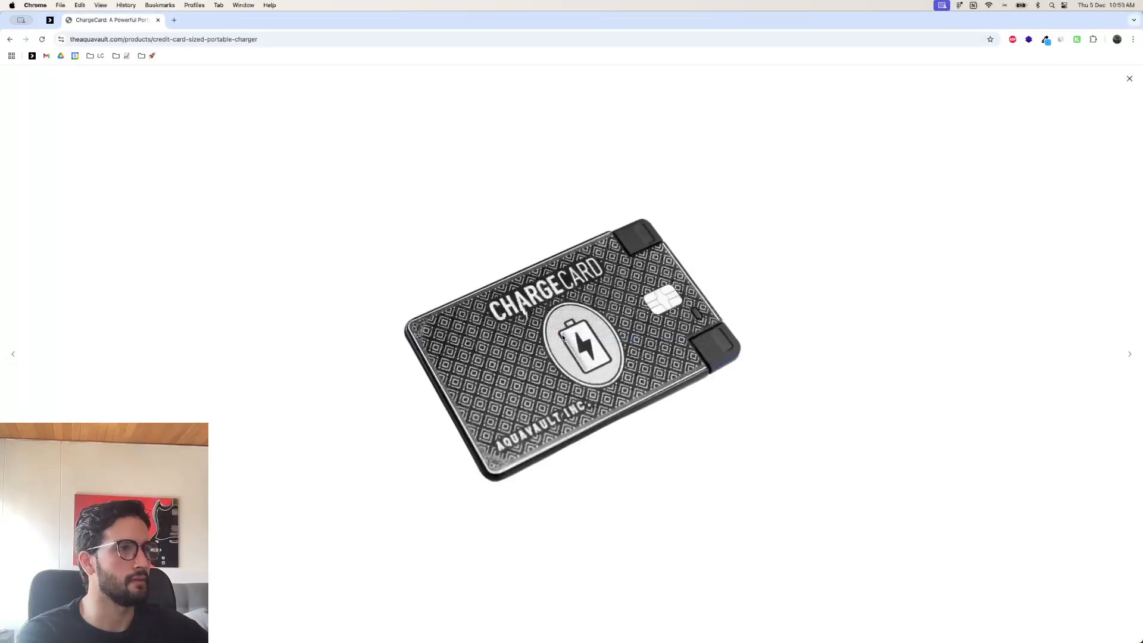
{"action": "key", "text": "Escape"}
Return to Figma and replace the silver card layer's image fill with the copied black ChargeCard image.
{"action": "left_click", "coordinate": [598, 618]}
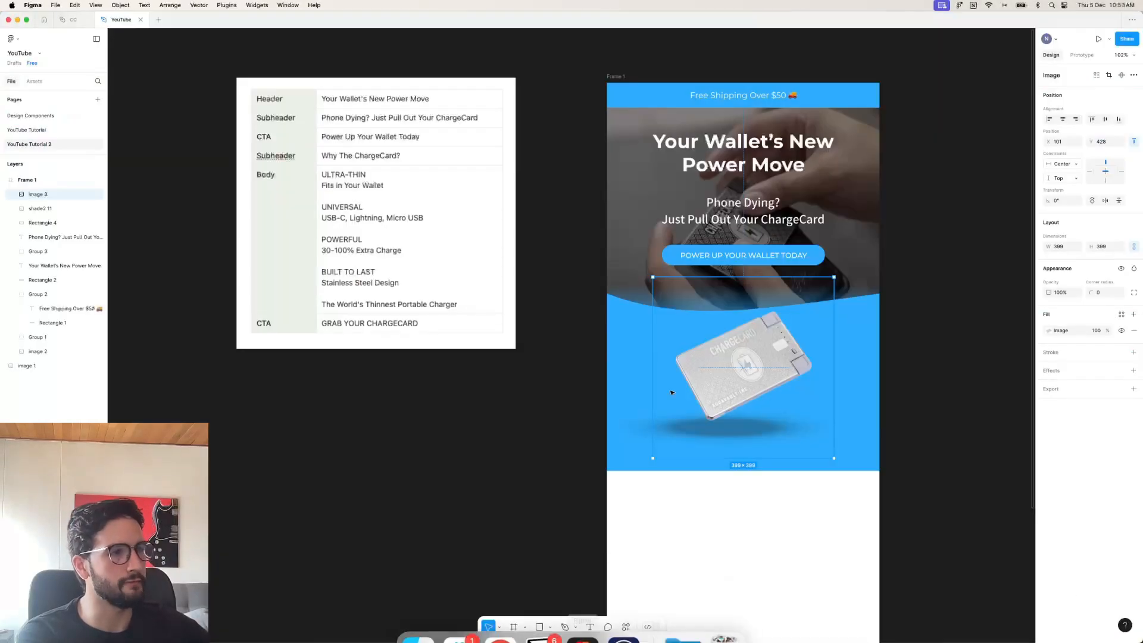
{"action": "left_click", "coordinate": [1057, 333]}
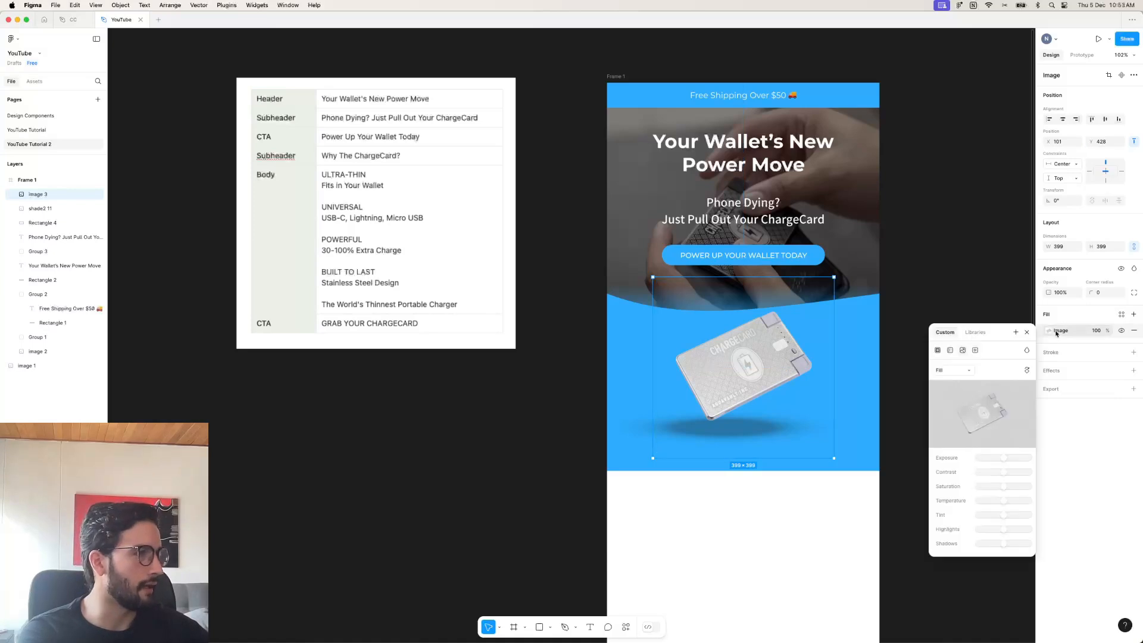
{"action": "key", "text": "super+v"}
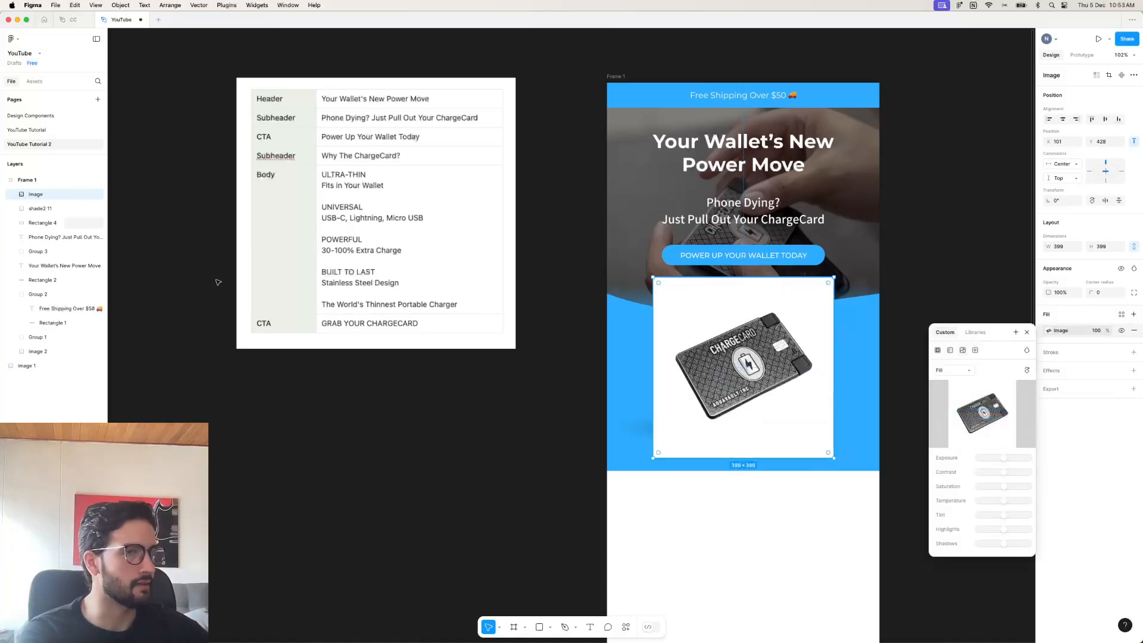
Remove the white background from the black ChargeCard image with Icons8 Background Remover and close its fill settings.
{"action": "right_click", "coordinate": [45, 194]}
{"action": "mouse_move", "coordinate": [66, 371]}
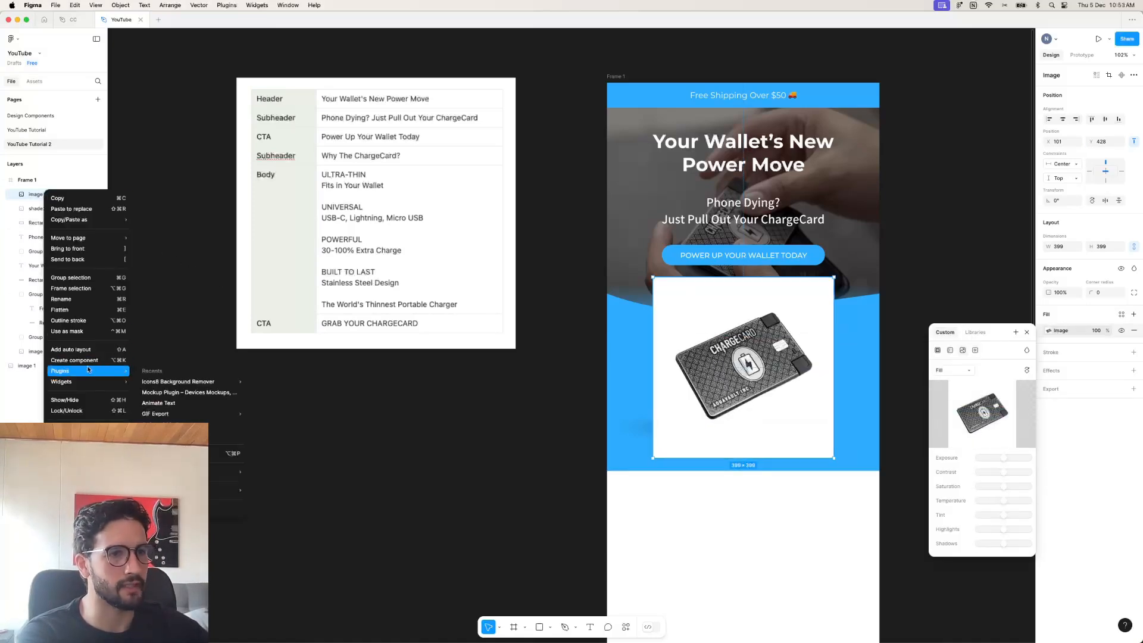
{"action": "mouse_move", "coordinate": [179, 382]}
{"action": "left_click", "coordinate": [278, 383]}
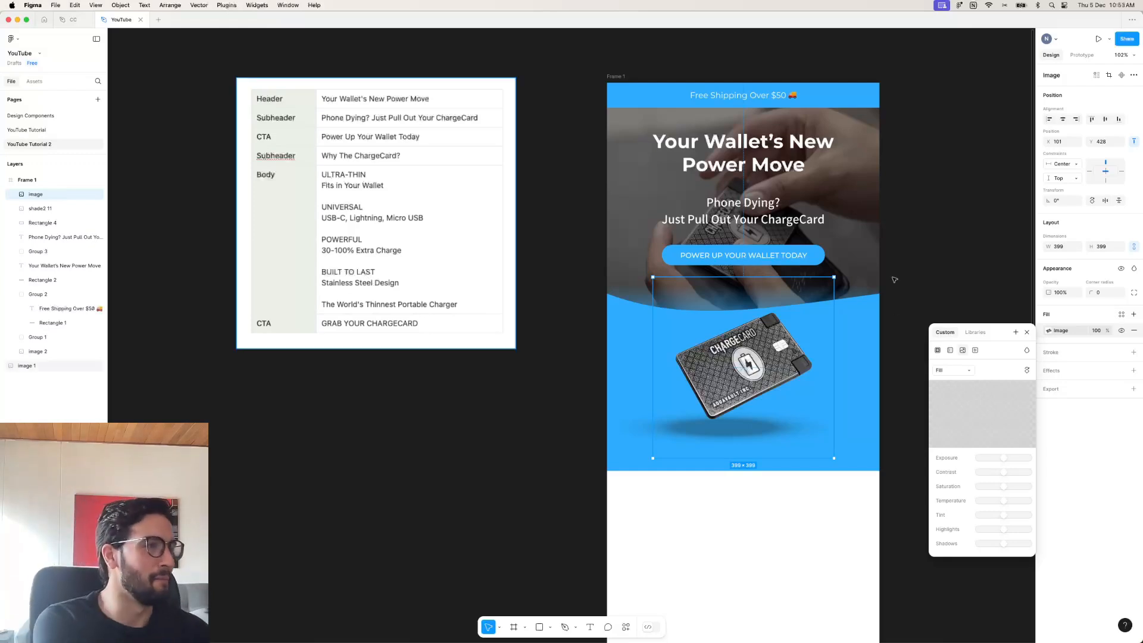
{"action": "left_click", "coordinate": [1027, 332]}
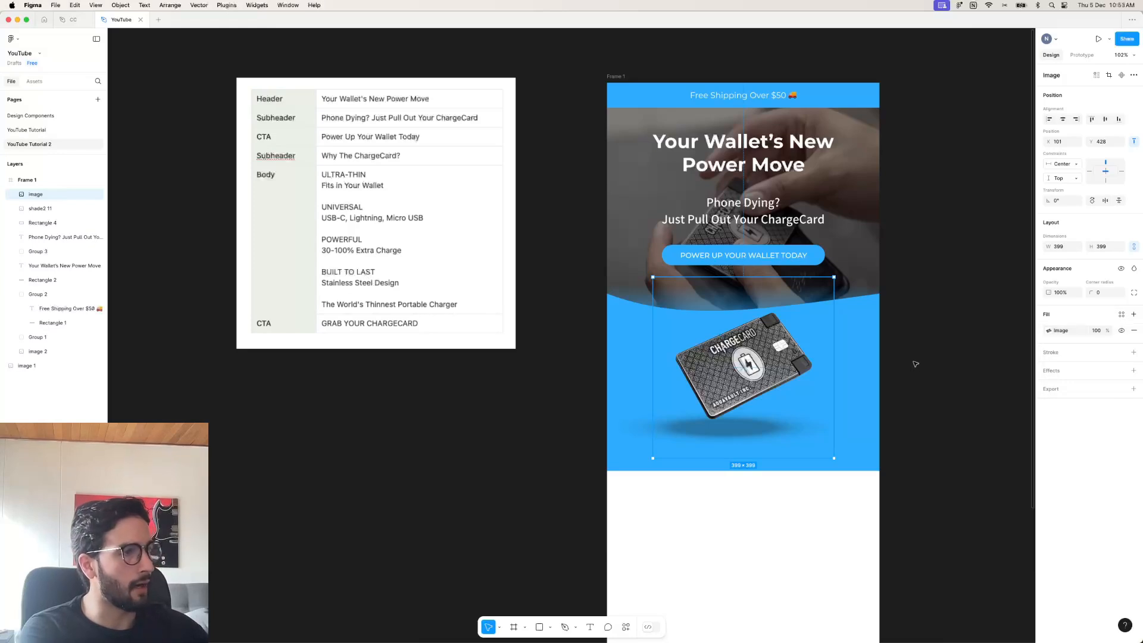
{"action": "left_click", "coordinate": [915, 359]}
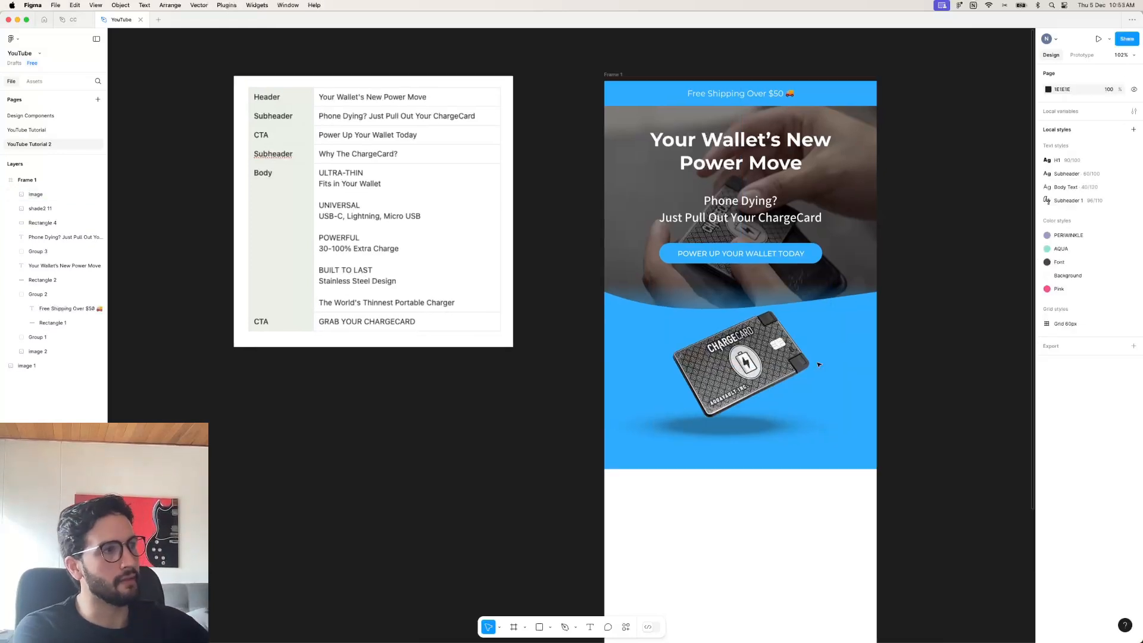
Enlarge the black card image proportionally to about 464 × 464 and center it horizontally in the frame.
{"action": "scroll", "coordinate": [819, 364], "scroll_direction": "down", "scroll_amount": 2}
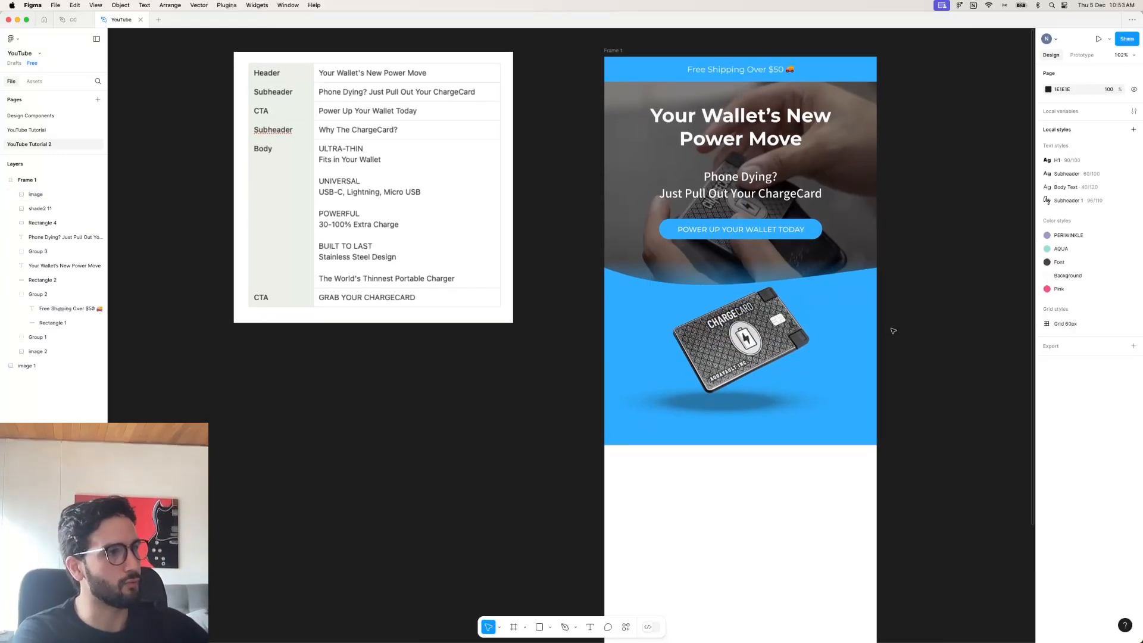
{"action": "left_click", "coordinate": [827, 293]}
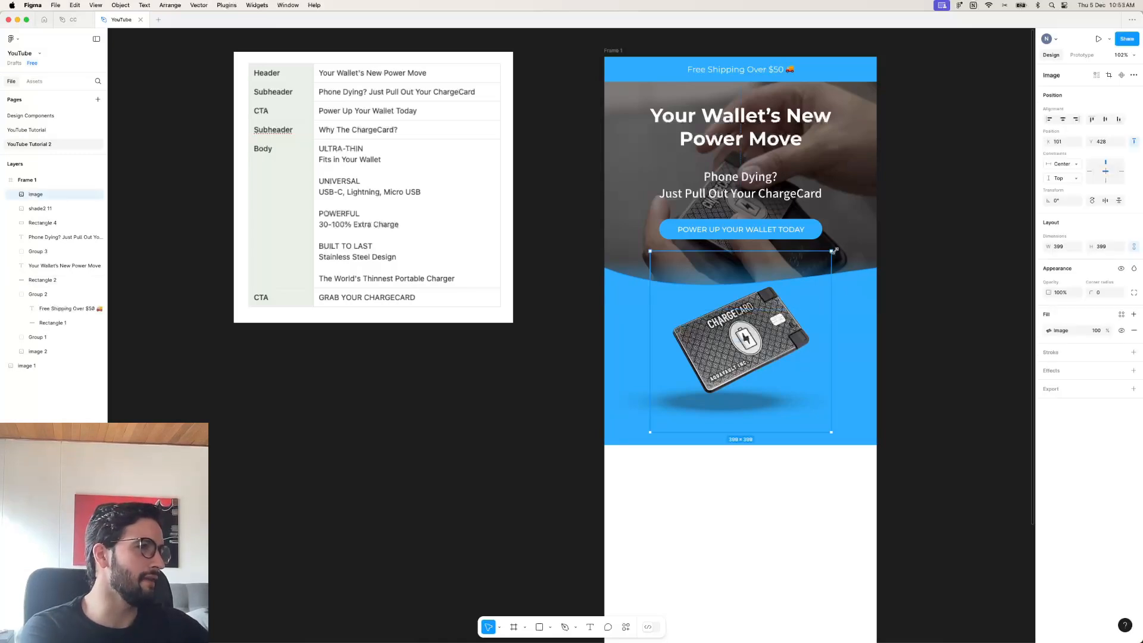
{"action": "left_click_drag", "start_coordinate": [843, 243], "coordinate": [862, 227]}
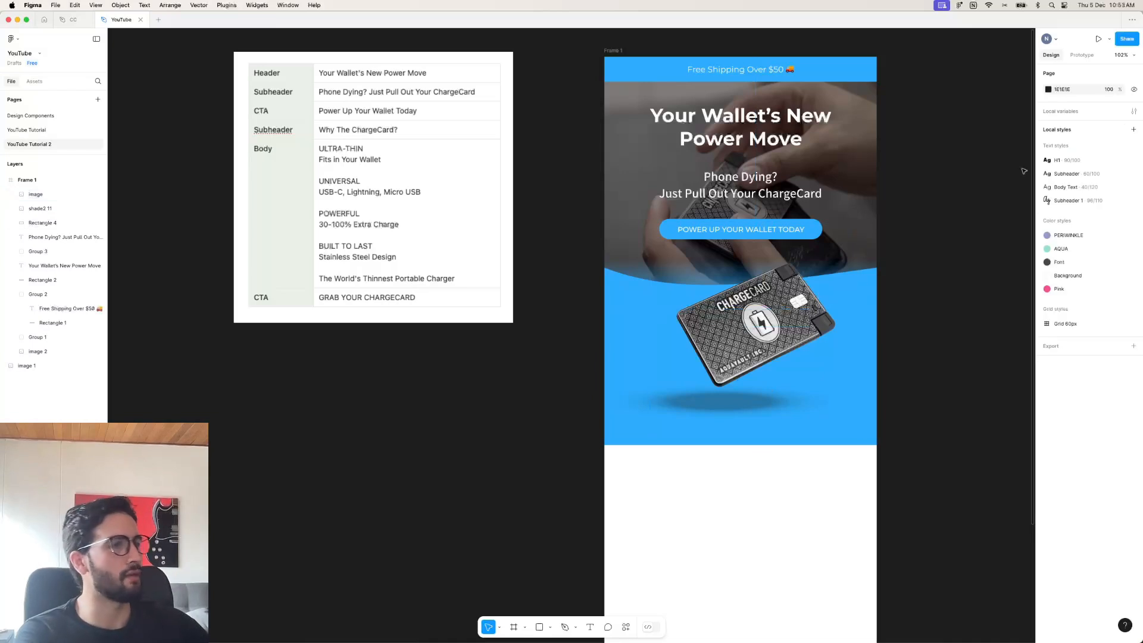
{"action": "left_click", "coordinate": [1063, 121]}
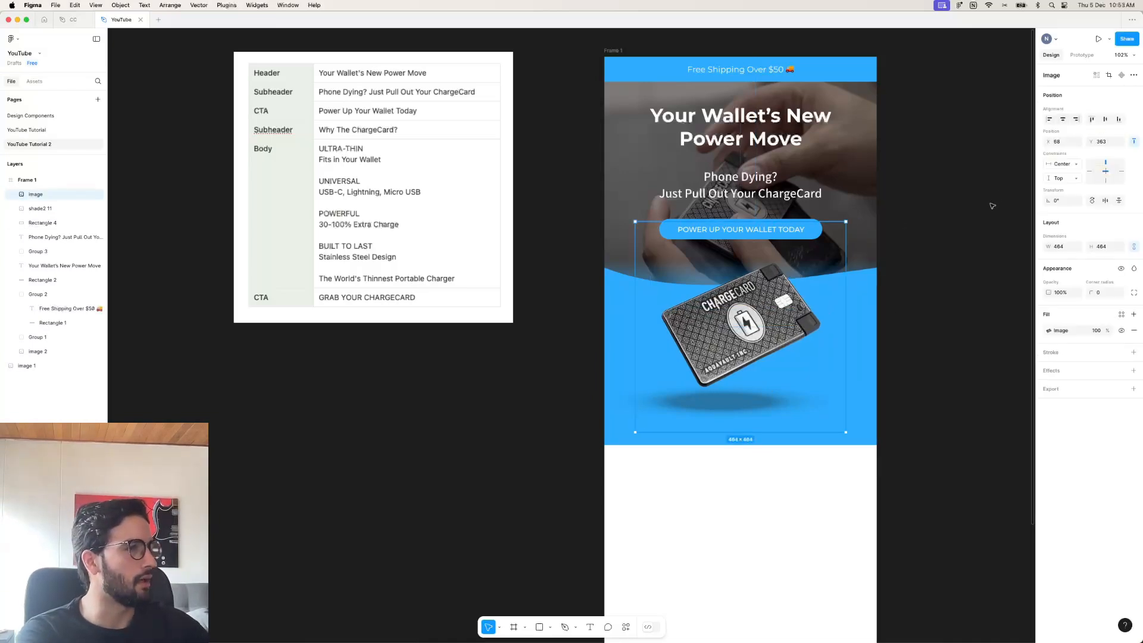
{"action": "left_click", "coordinate": [990, 205]}
Raise the shade2 11 shadow layer to Y 680 so it sits closer beneath the enlarged card.
{"action": "left_click", "coordinate": [90, 204]}
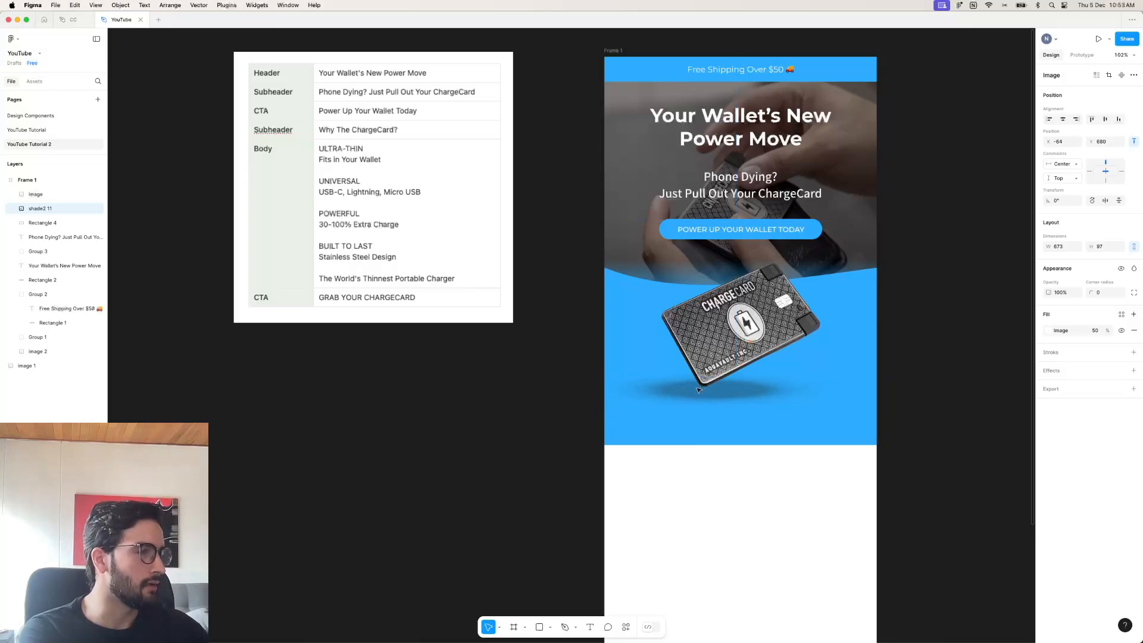
{"action": "left_click", "coordinate": [927, 353]}
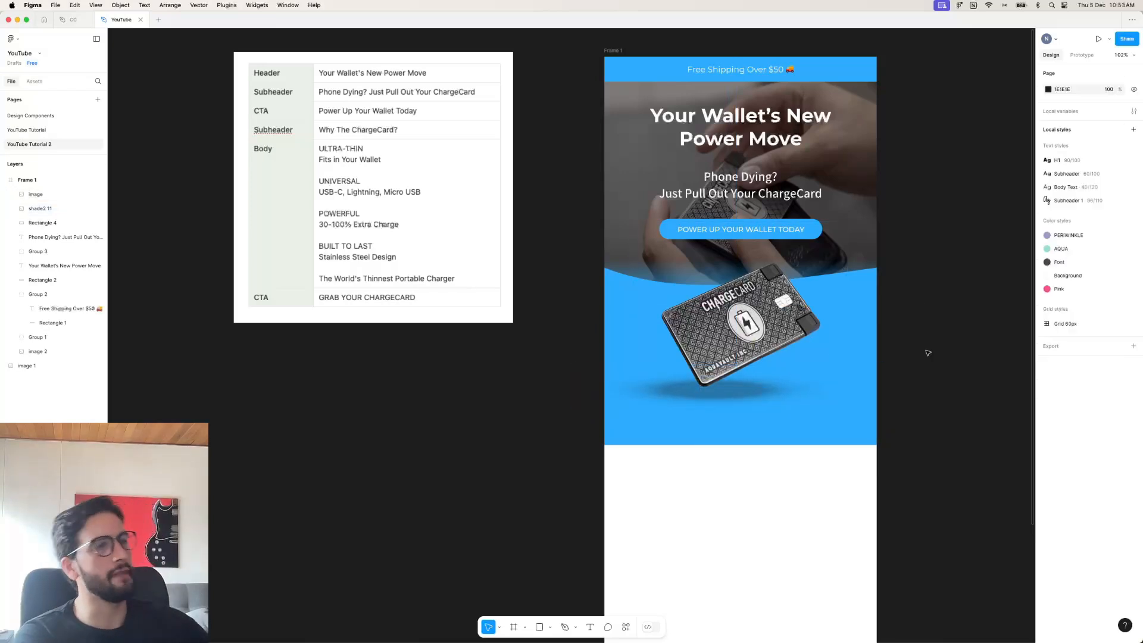
Bend the upper-right anchor point of the blue curved shape under the hero photo to smooth its top edge.
{"action": "left_click", "coordinate": [812, 436]}
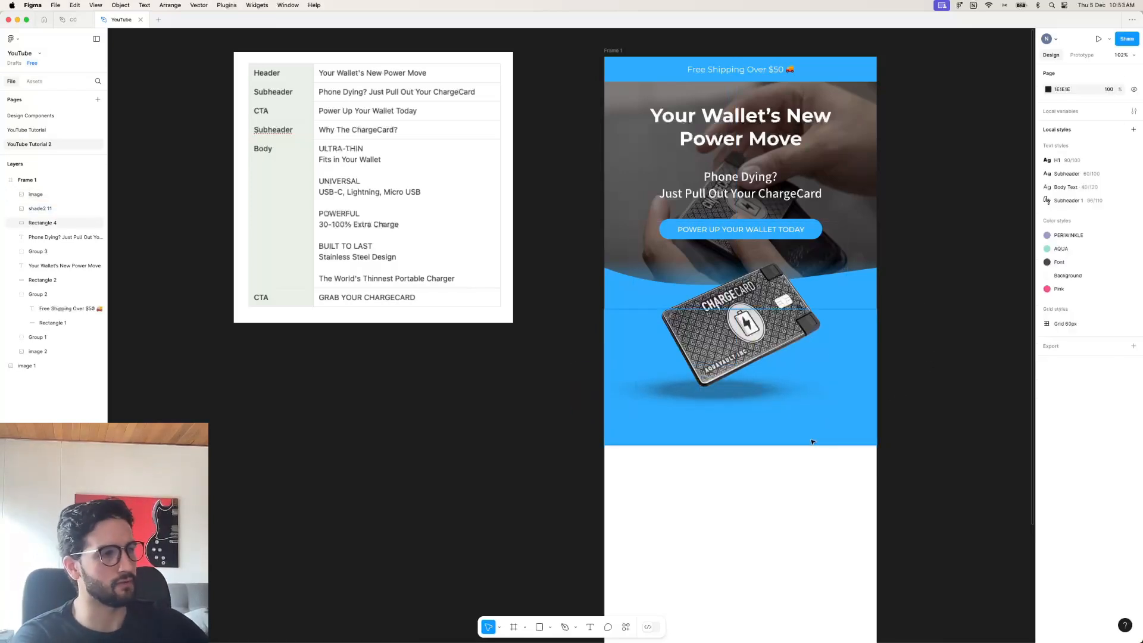
{"action": "left_click", "coordinate": [834, 285]}
{"action": "scroll", "coordinate": [851, 283], "scroll_direction": "left", "scroll_amount": 1}
{"action": "left_click", "coordinate": [869, 282]}
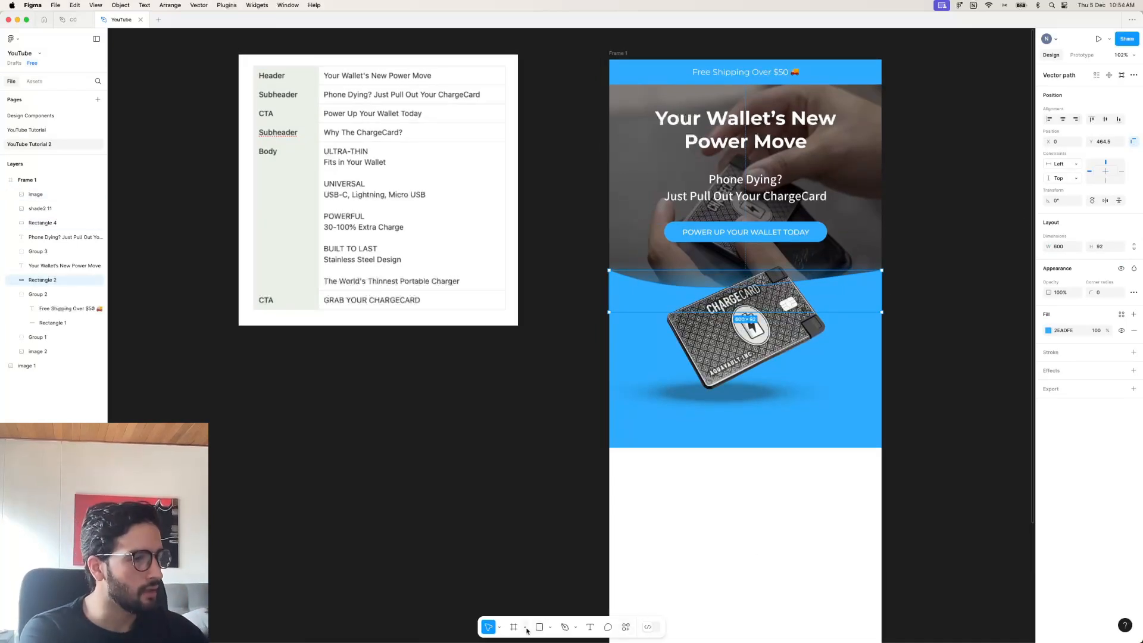
{"action": "left_click", "coordinate": [565, 628]}
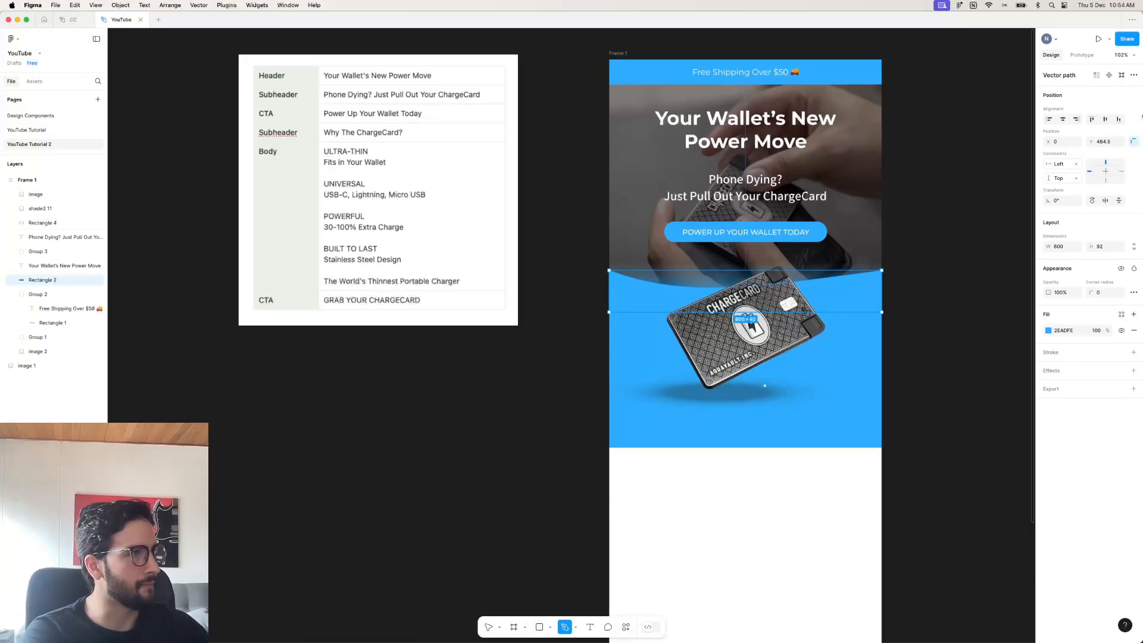
{"action": "left_click", "coordinate": [1121, 77]}
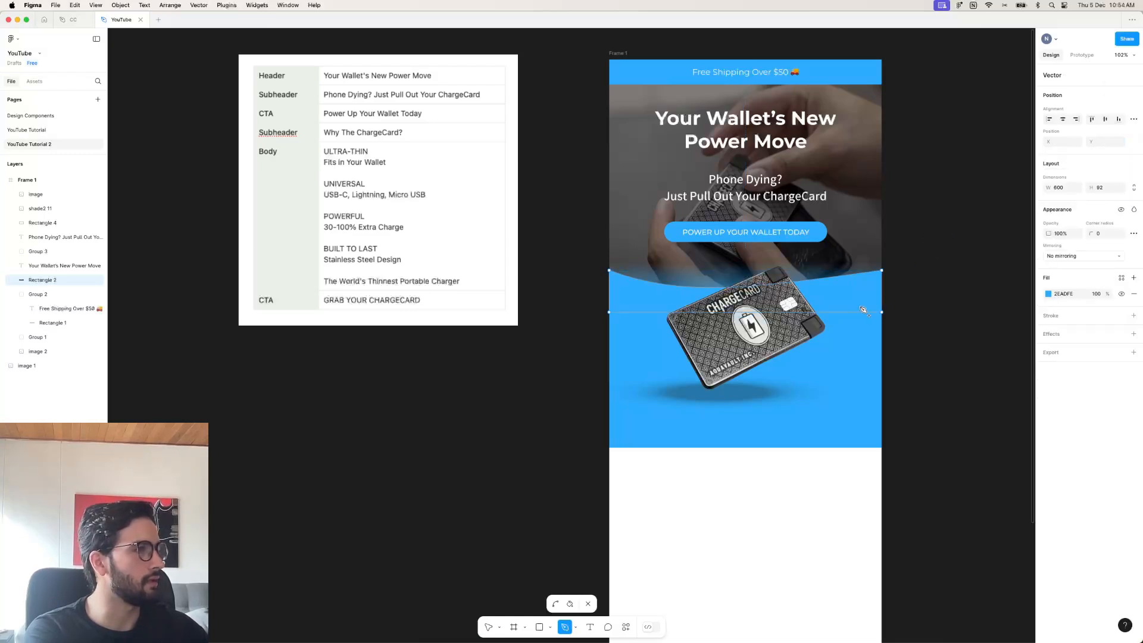
{"action": "left_click", "coordinate": [556, 606]}
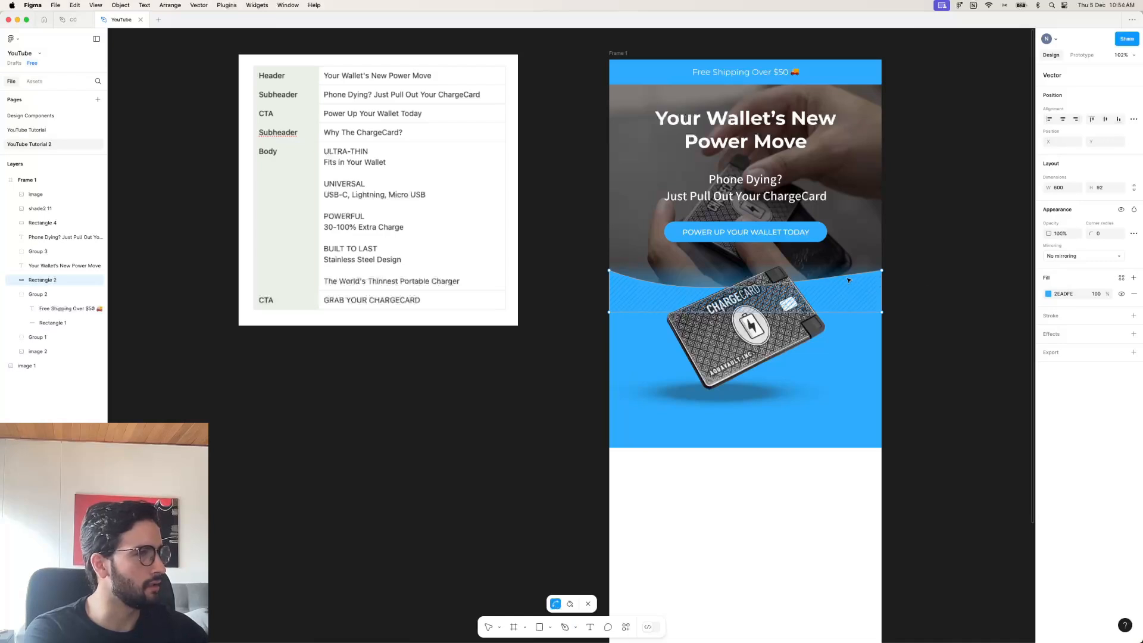
{"action": "mouse_move", "coordinate": [883, 279]}
{"action": "left_mouse_down"}
{"action": "mouse_move", "coordinate": [891, 288]}
{"action": "mouse_move", "coordinate": [873, 270]}
{"action": "mouse_move", "coordinate": [865, 304]}
{"action": "mouse_move", "coordinate": [858, 294]}
{"action": "left_mouse_up"}
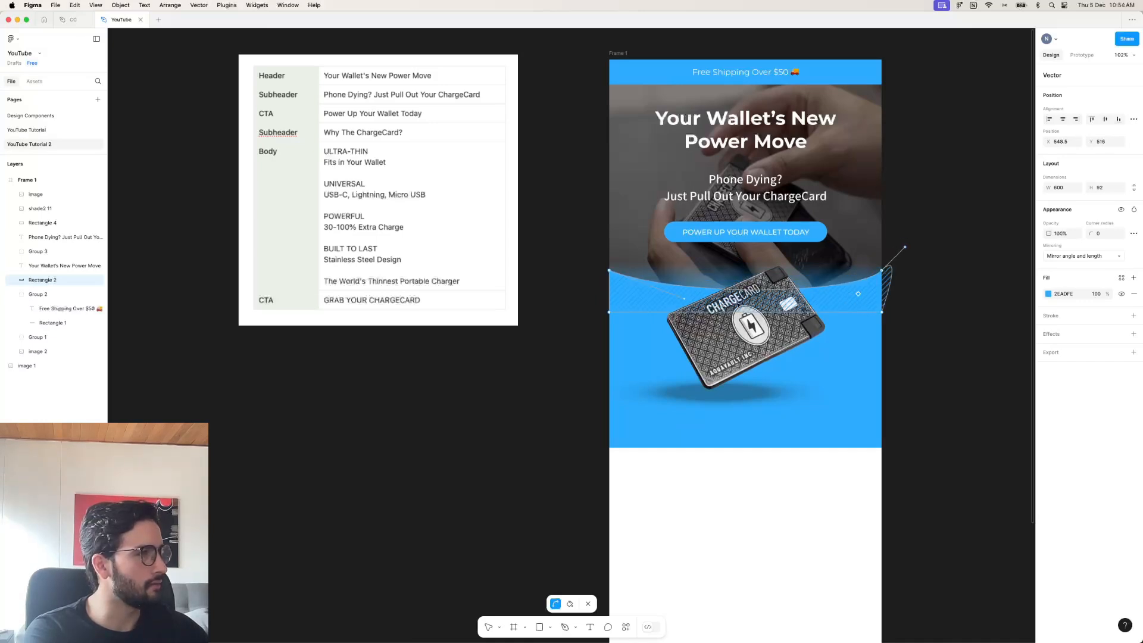
{"action": "left_click", "coordinate": [670, 288]}
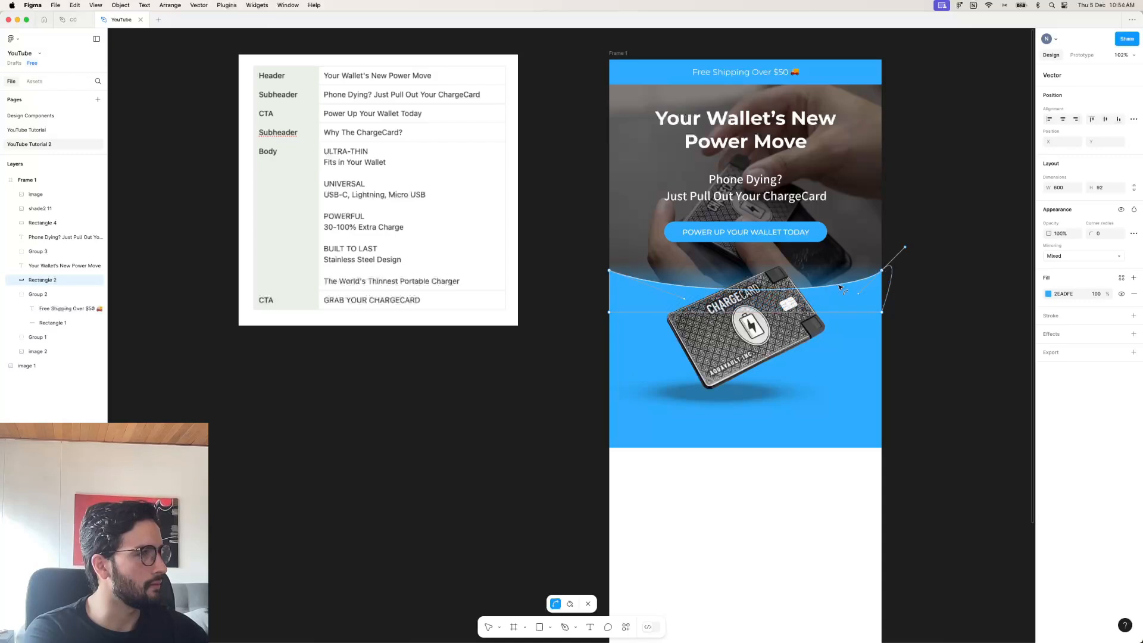
{"action": "left_click_drag", "start_coordinate": [842, 286], "coordinate": [808, 288]}
{"action": "left_click", "coordinate": [943, 231]}
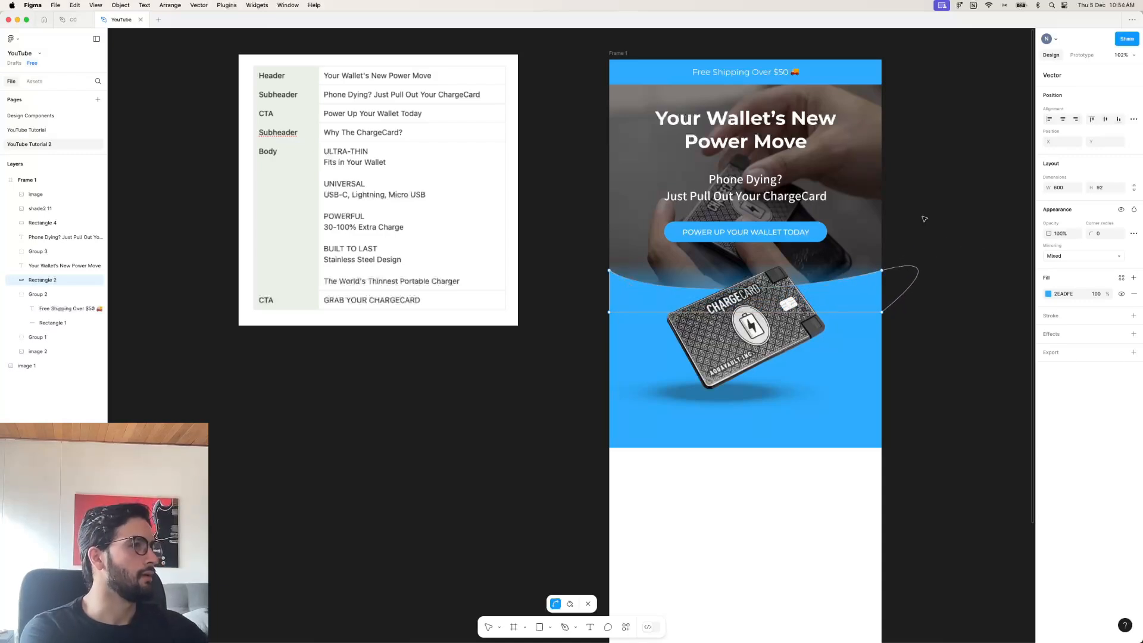
{"action": "key", "text": "Escape"}
{"action": "key", "text": "Escape"}
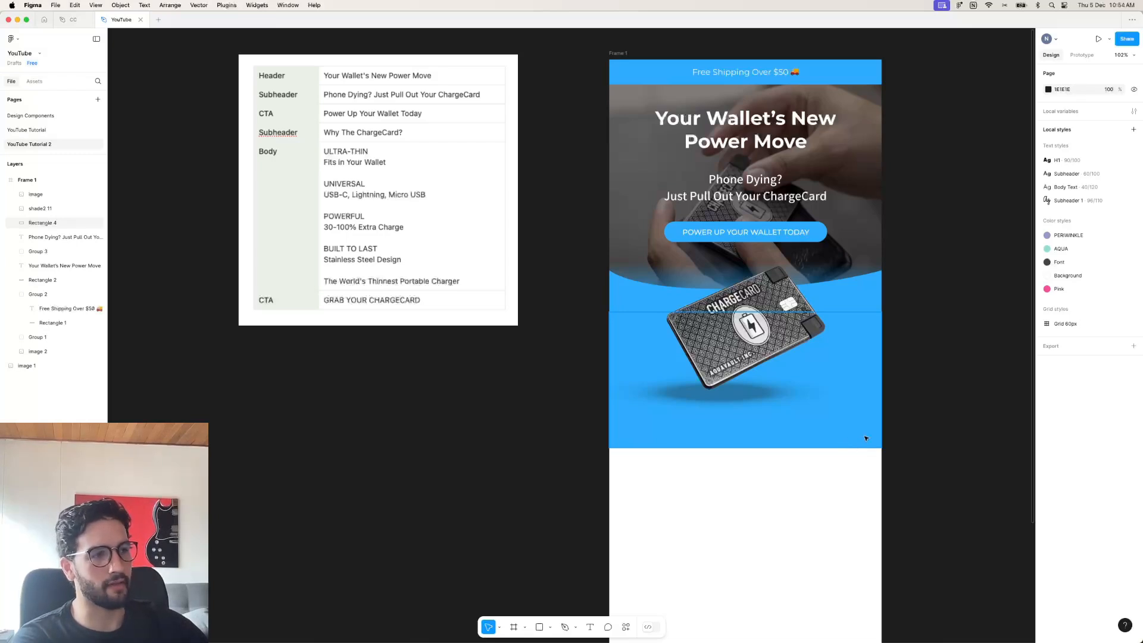
Extend the blue rectangle behind the card downward to a height of about 368.
{"action": "scroll", "coordinate": [866, 438], "scroll_direction": "down", "scroll_amount": 2}
{"action": "left_click", "coordinate": [791, 386]}
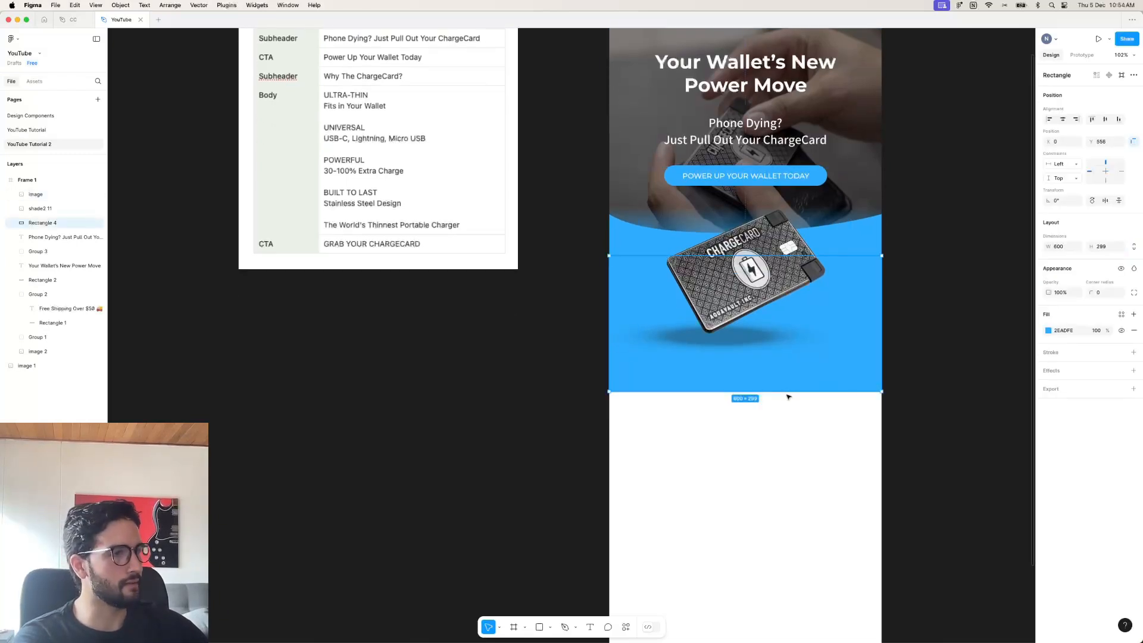
{"action": "left_click_drag", "start_coordinate": [791, 392], "coordinate": [790, 423]}
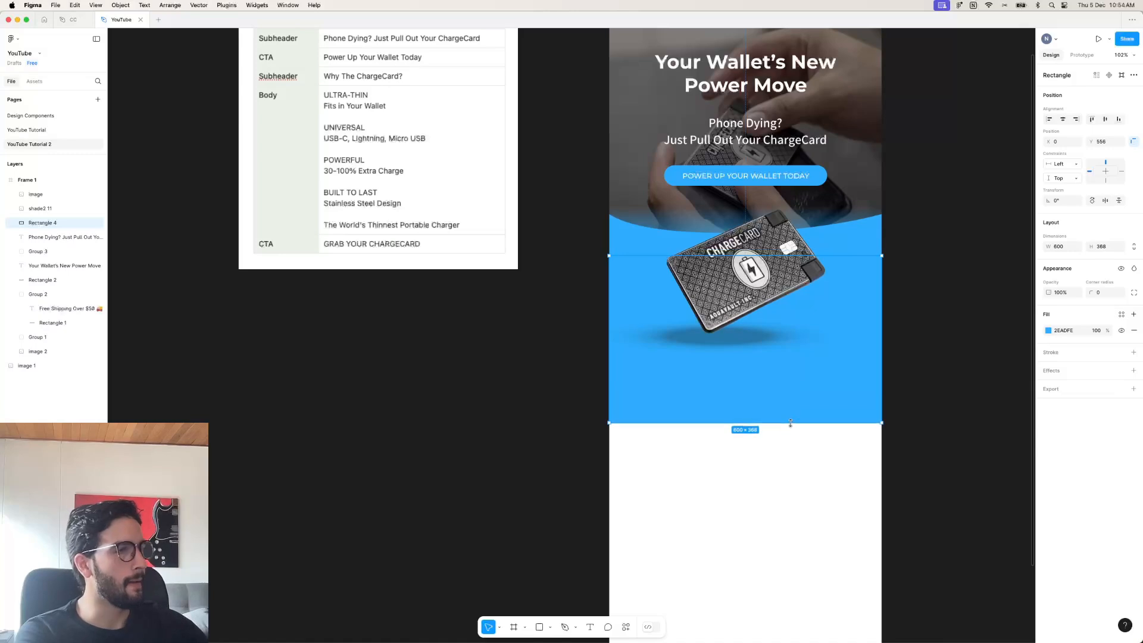
Bend the bottom edge of the blue rectangle behind the card into a wave that rises toward its right side.
{"action": "scroll", "coordinate": [393, 161], "scroll_direction": "up", "scroll_amount": 2}
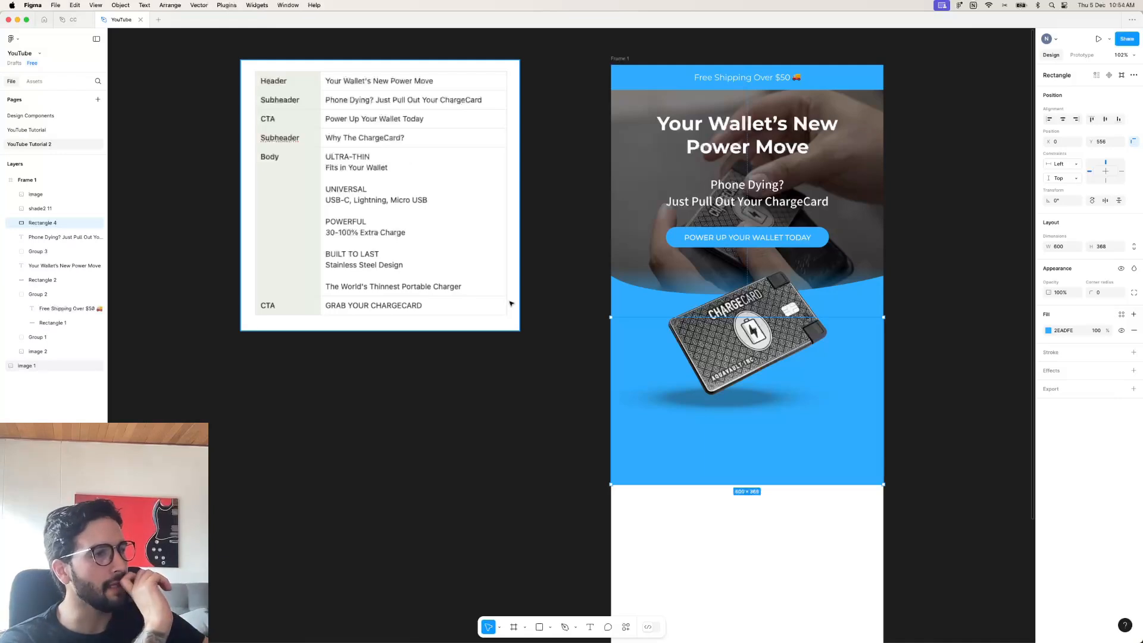
{"action": "scroll", "coordinate": [511, 303], "scroll_direction": "right", "scroll_amount": 2}
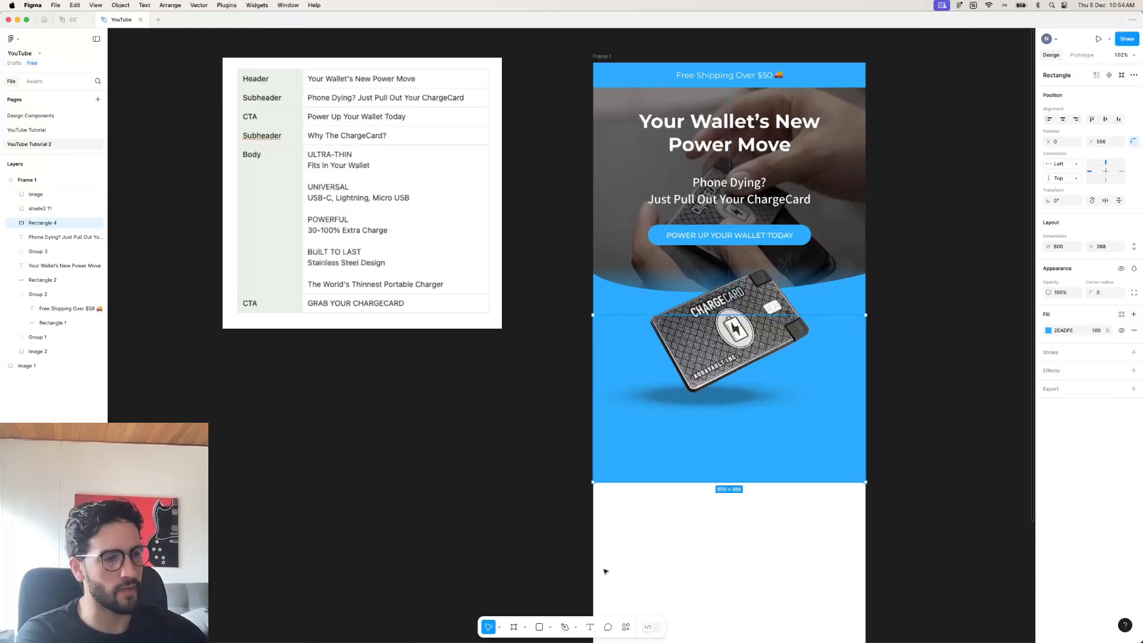
{"action": "left_click", "coordinate": [1121, 75]}
{"action": "left_click", "coordinate": [555, 603]}
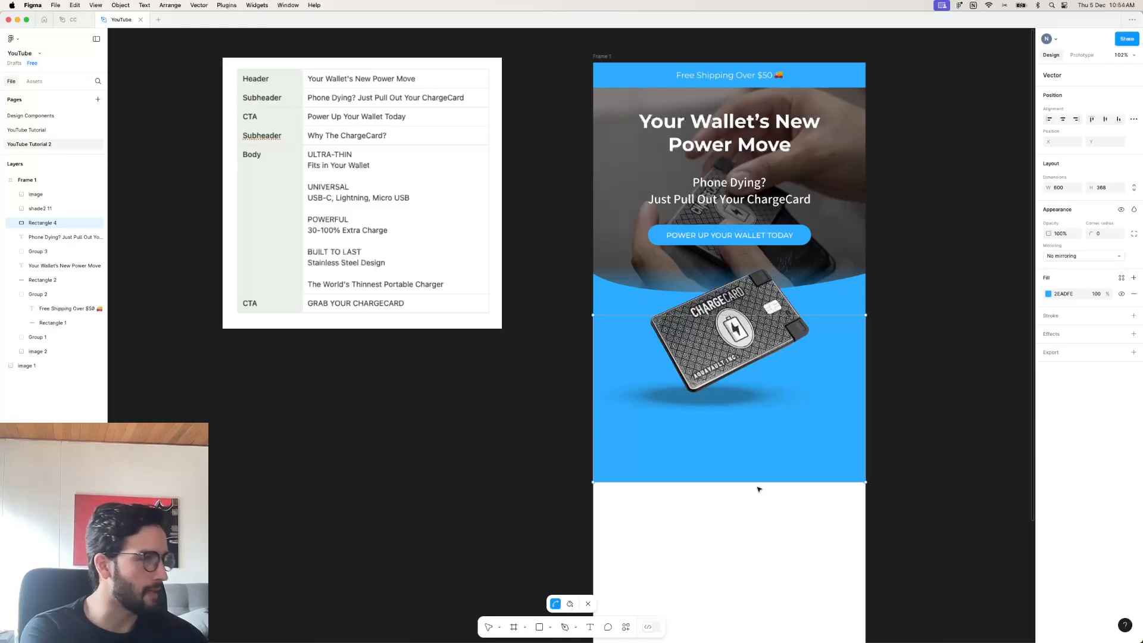
{"action": "left_click_drag", "start_coordinate": [806, 485], "coordinate": [836, 473]}
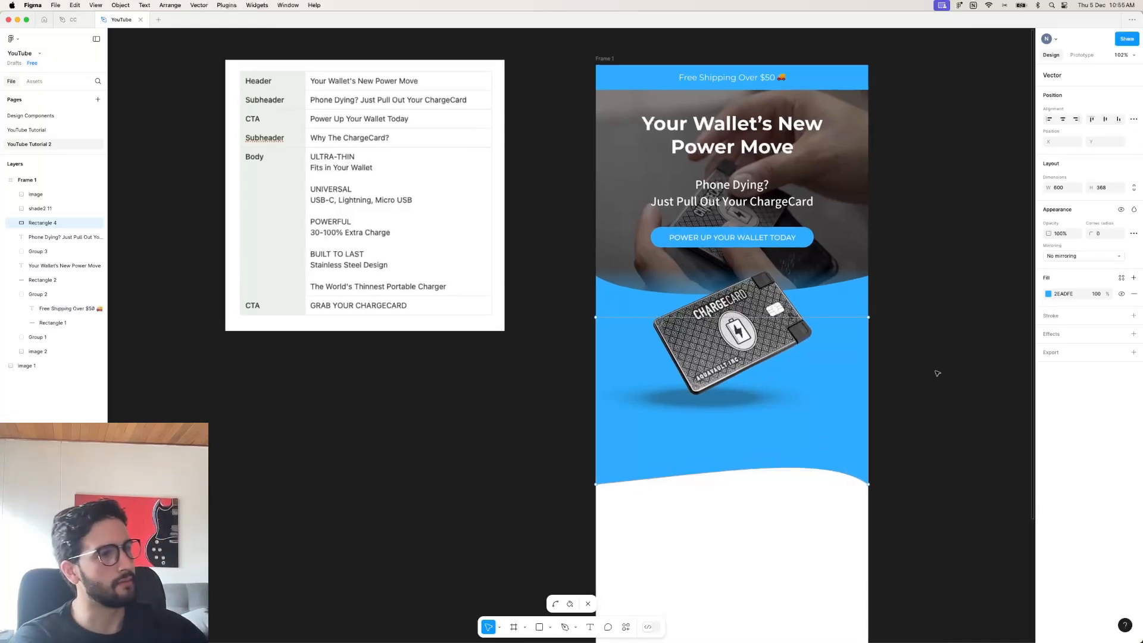
{"action": "key", "text": "Escape"}
{"action": "key", "text": "Escape"}
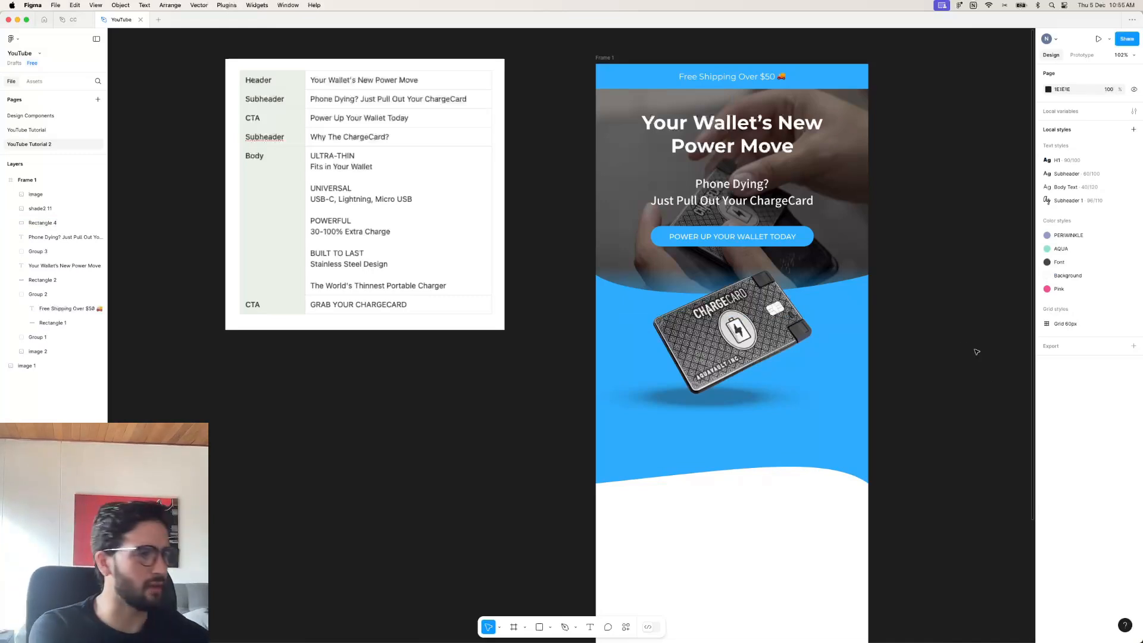
Bend the lower-right anchor point of the blue rectangle so its wavy bottom edge runs smoothly off the frame's right side.
{"action": "left_click", "coordinate": [811, 475]}
{"action": "scroll", "coordinate": [812, 474], "scroll_direction": "up", "scroll_amount": 1}
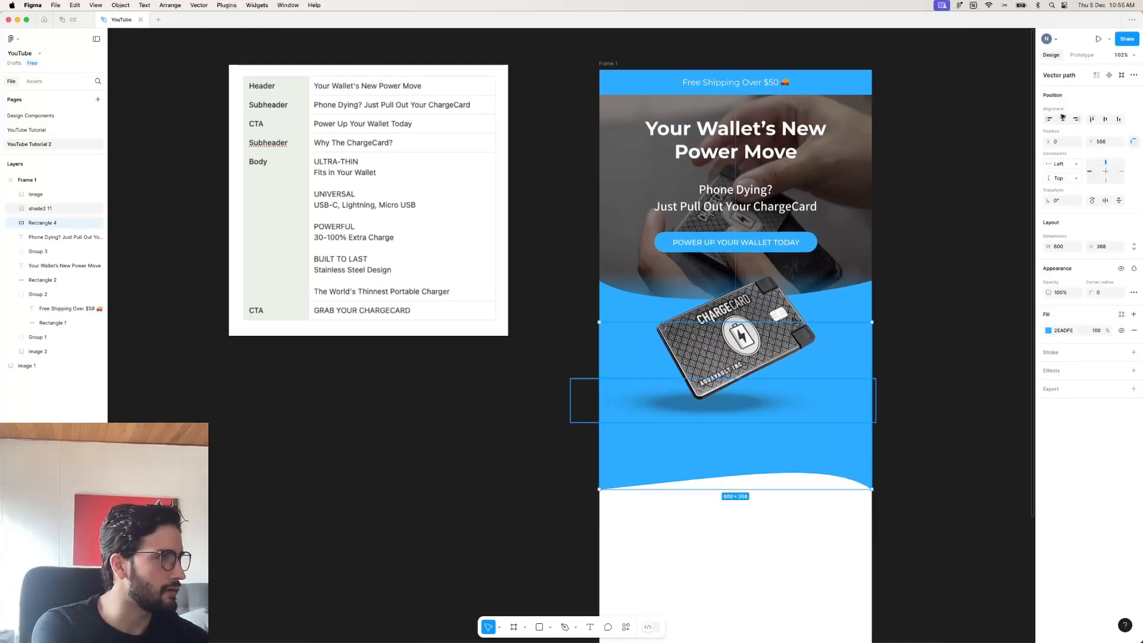
{"action": "key", "text": "Return"}
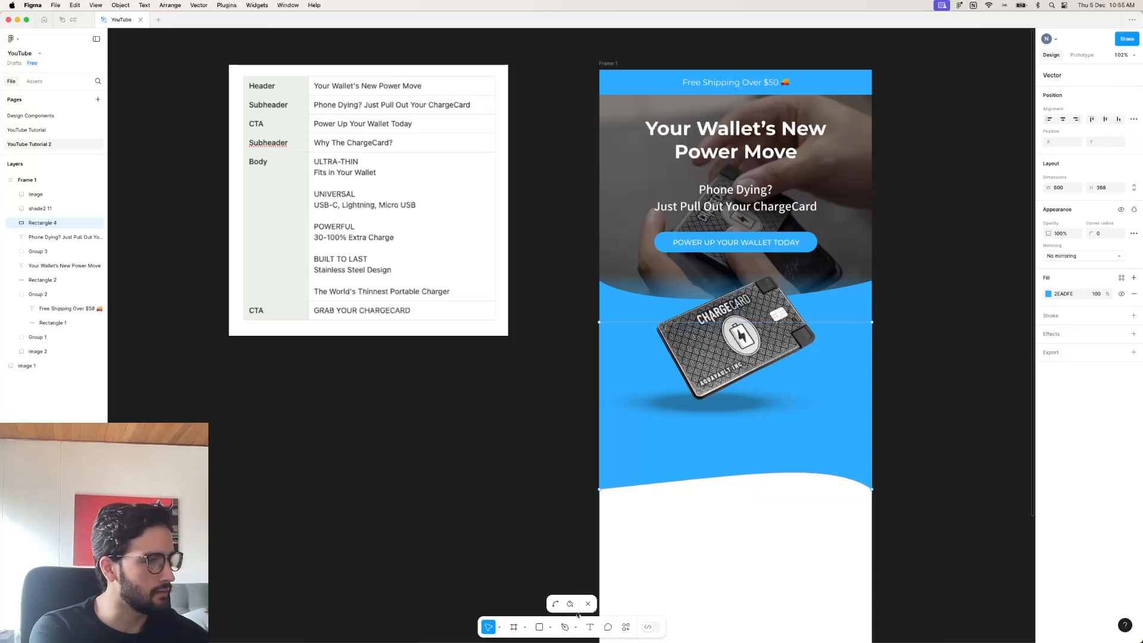
{"action": "left_click", "coordinate": [556, 604]}
{"action": "scroll", "coordinate": [798, 476], "scroll_direction": "left", "scroll_amount": 1}
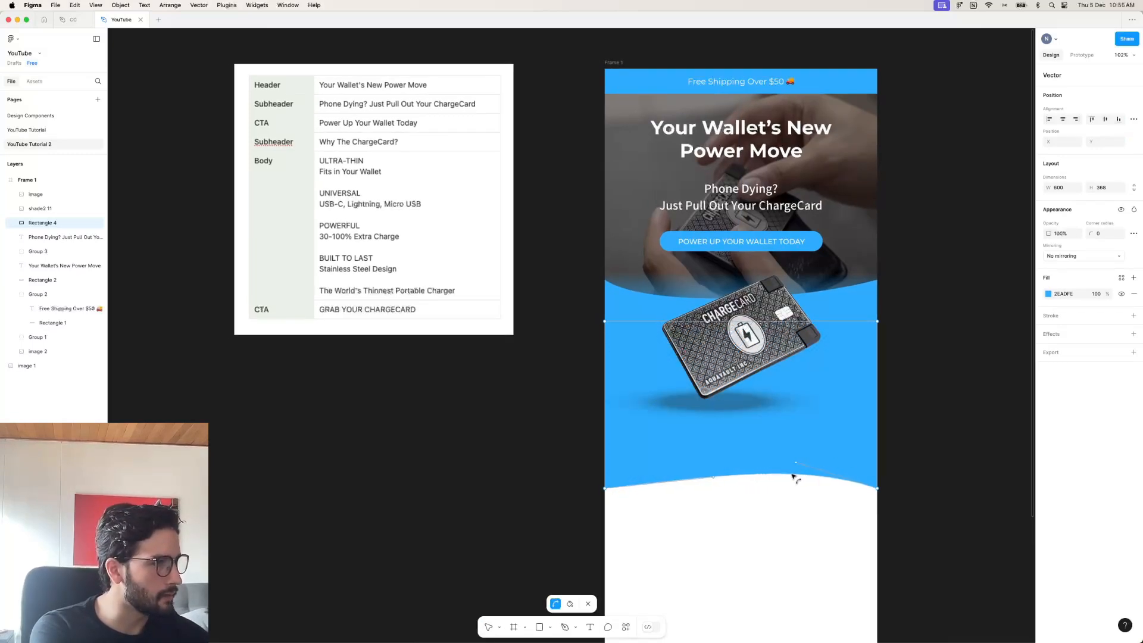
{"action": "left_click_drag", "start_coordinate": [793, 476], "coordinate": [775, 461]}
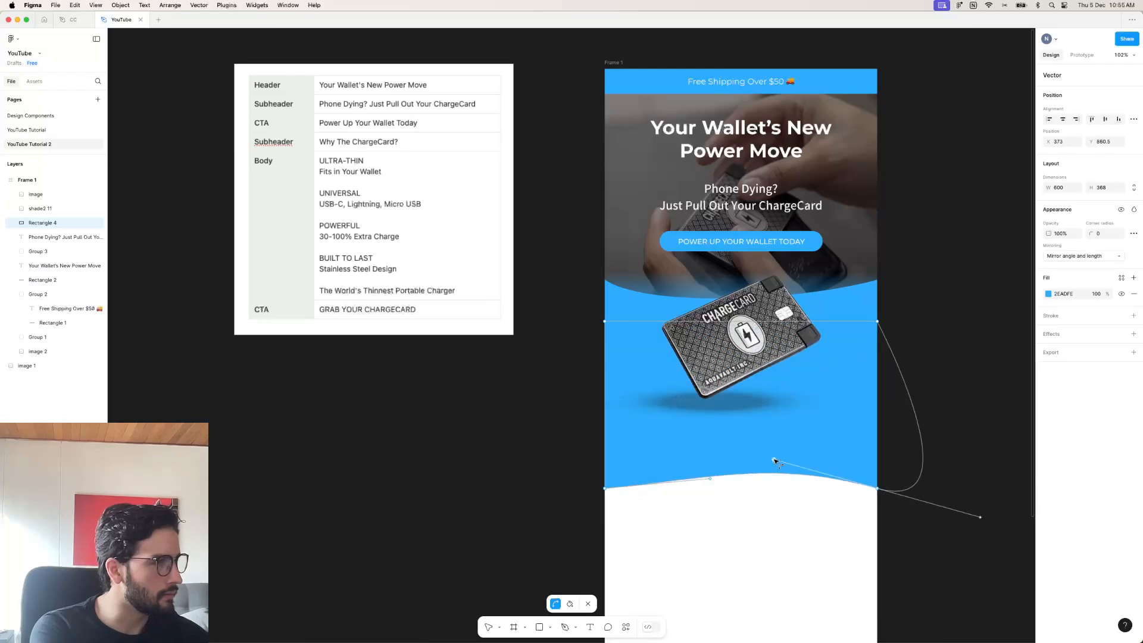
{"action": "left_click", "coordinate": [997, 390]}
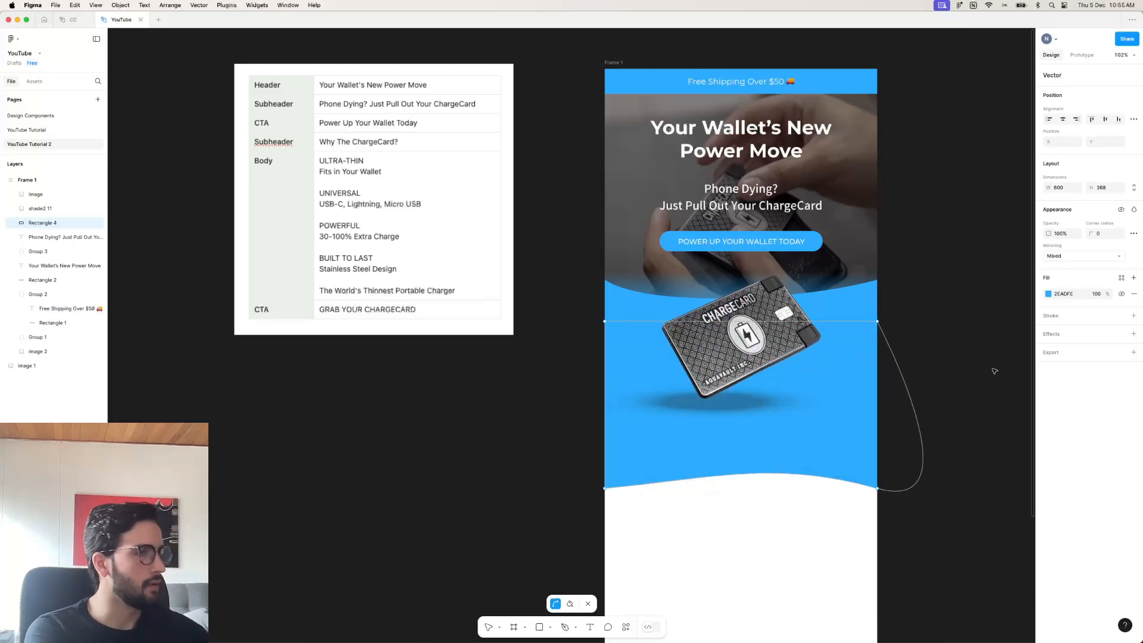
{"action": "key", "text": "Escape"}
{"action": "key", "text": "Escape"}
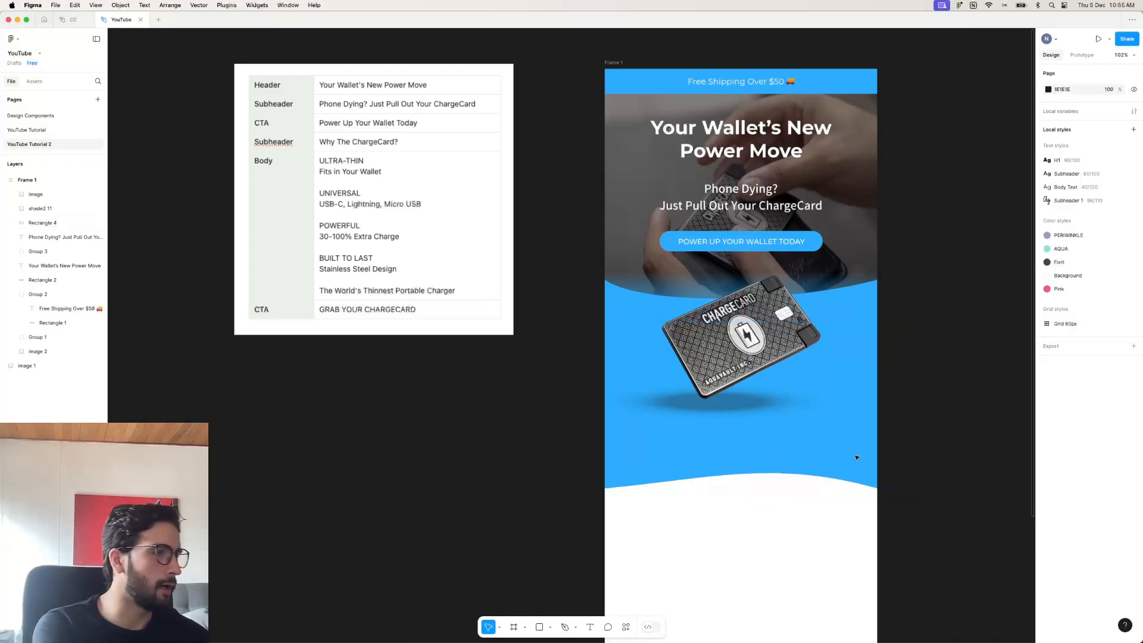
Resize the wavy blue shape to about 703 × 407, keeping its left edge at X 0.
{"action": "left_click", "coordinate": [827, 480]}
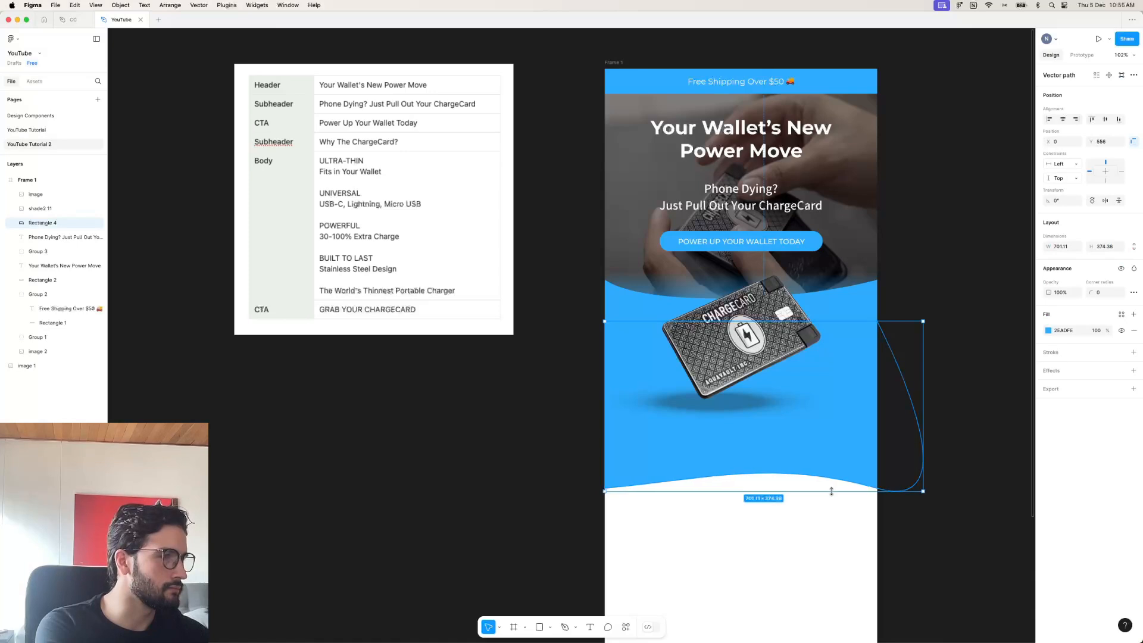
{"action": "left_click_drag", "start_coordinate": [829, 489], "coordinate": [831, 506]}
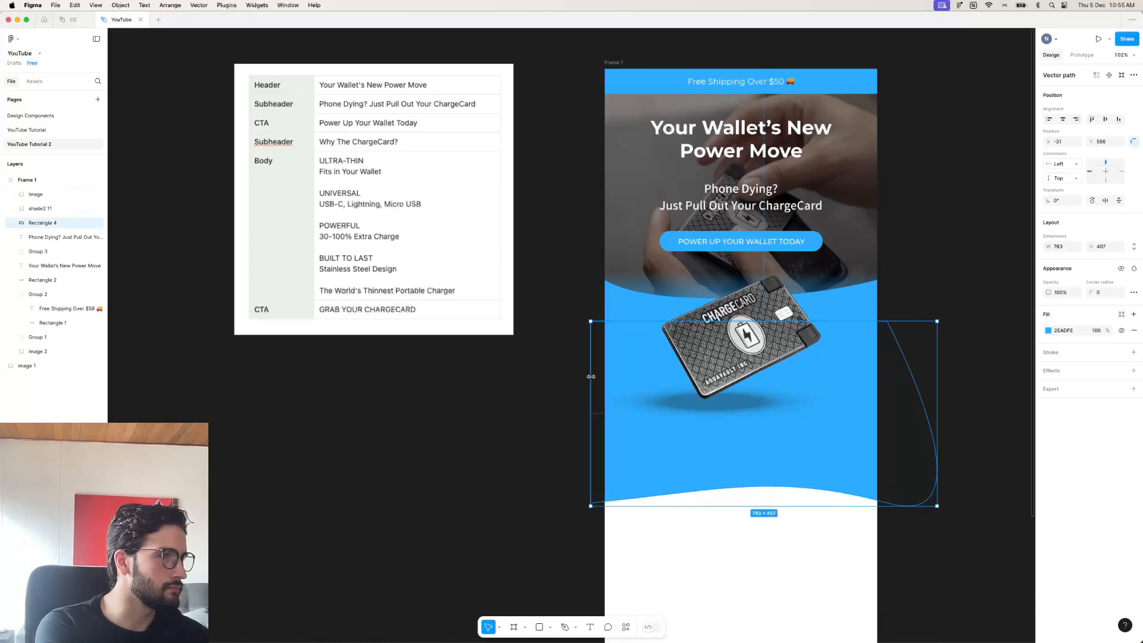
{"action": "left_click_drag", "start_coordinate": [590, 376], "coordinate": [603, 376]}
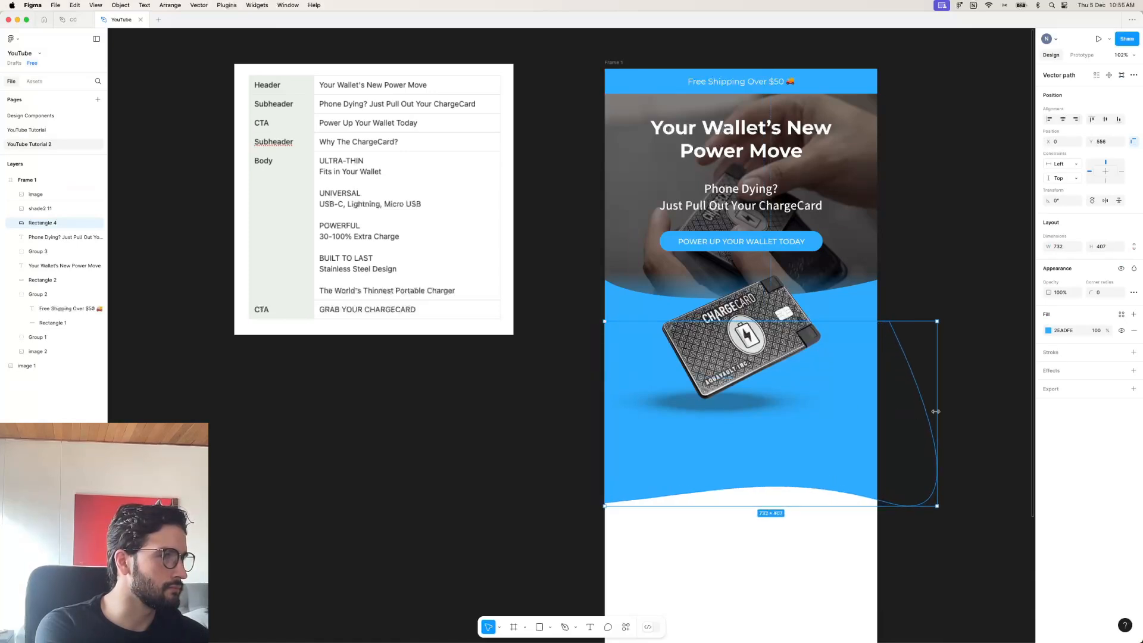
{"action": "mouse_move", "coordinate": [927, 412]}
{"action": "left_mouse_down"}
{"action": "mouse_move", "coordinate": [897, 411]}
{"action": "mouse_move", "coordinate": [919, 411]}
{"action": "left_mouse_up"}
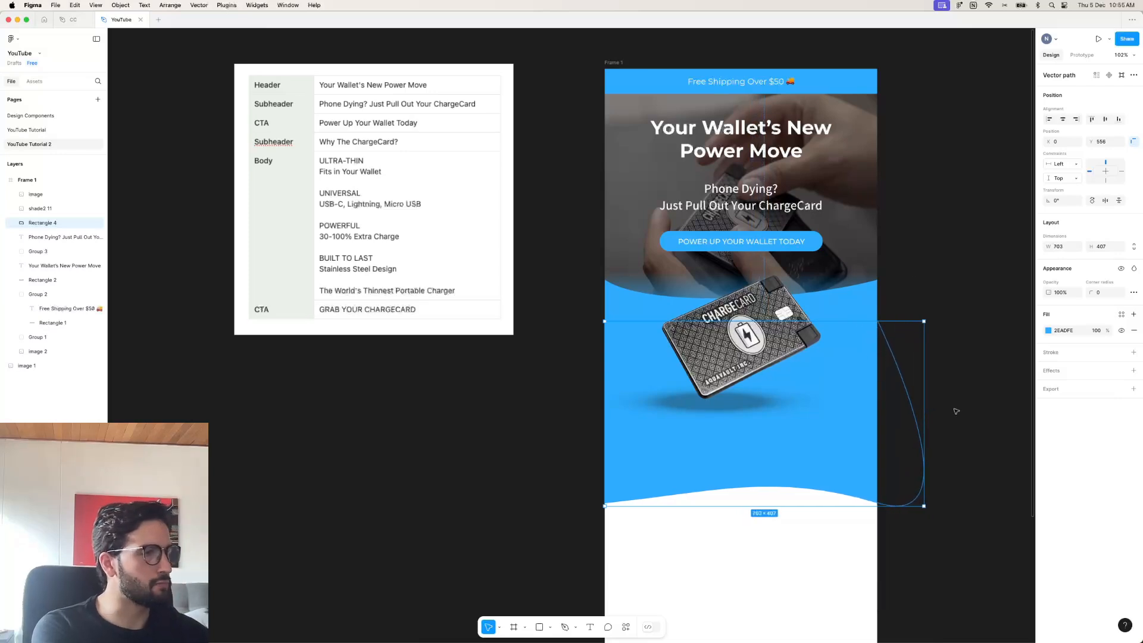
{"action": "left_click", "coordinate": [976, 405]}
Duplicate the white headline onto the blue area beneath the card and move the copy above all other layers in Frame 1.
{"action": "scroll", "coordinate": [987, 401], "scroll_direction": "right", "scroll_amount": 2}
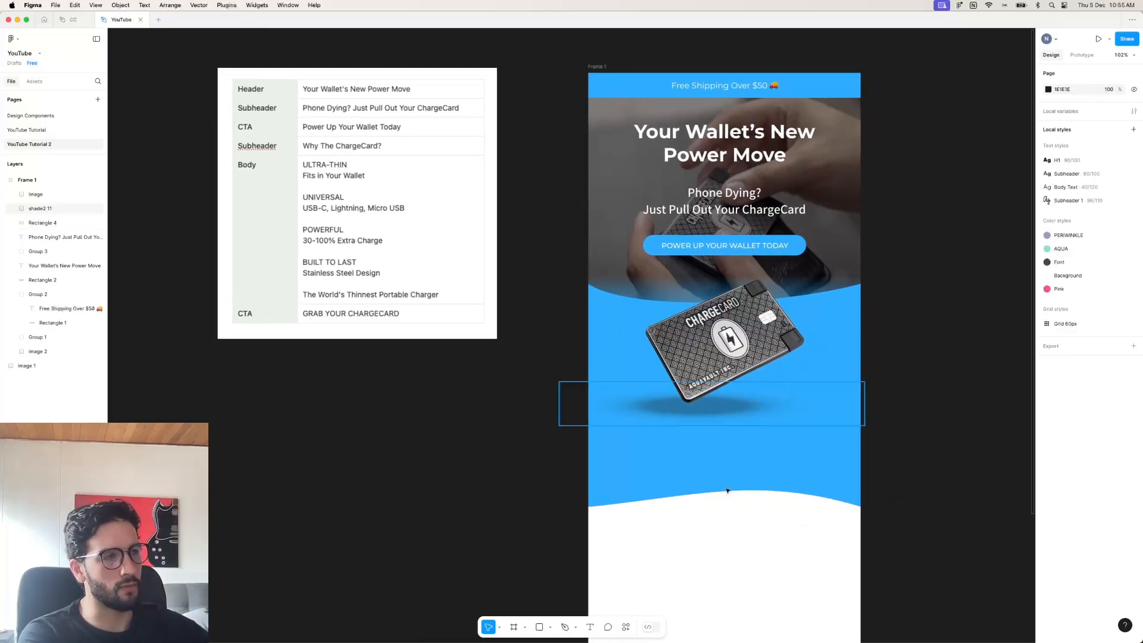
{"action": "scroll", "coordinate": [886, 426], "scroll_direction": "right", "scroll_amount": 5}
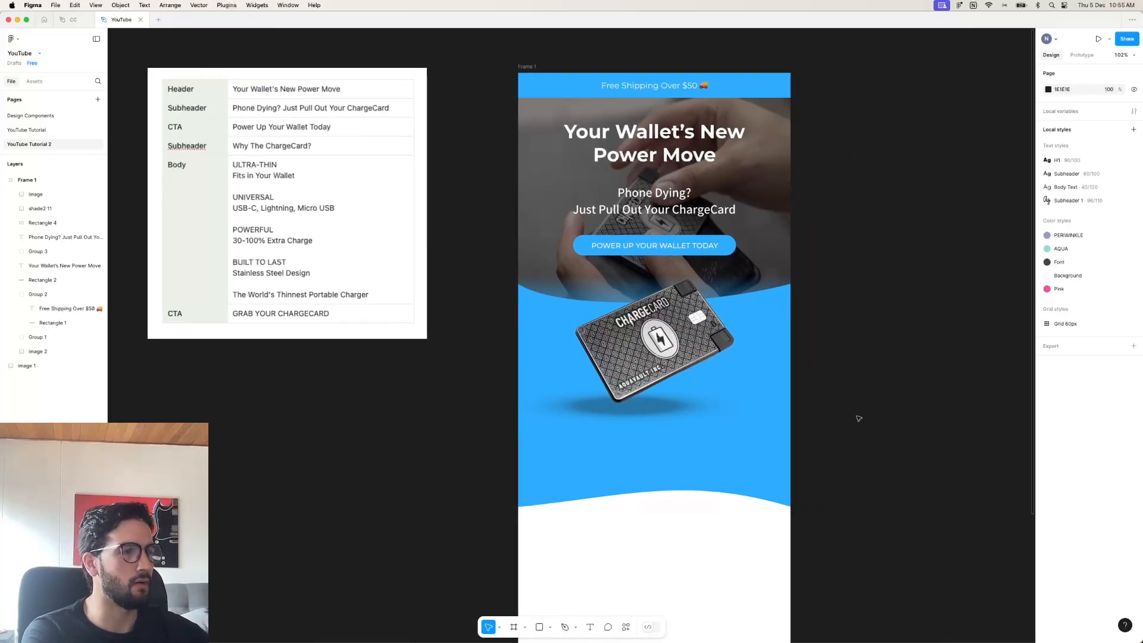
{"action": "left_click", "coordinate": [662, 153]}
{"action": "left_click_drag", "start_coordinate": [662, 153], "coordinate": [673, 445], "text": "alt"}
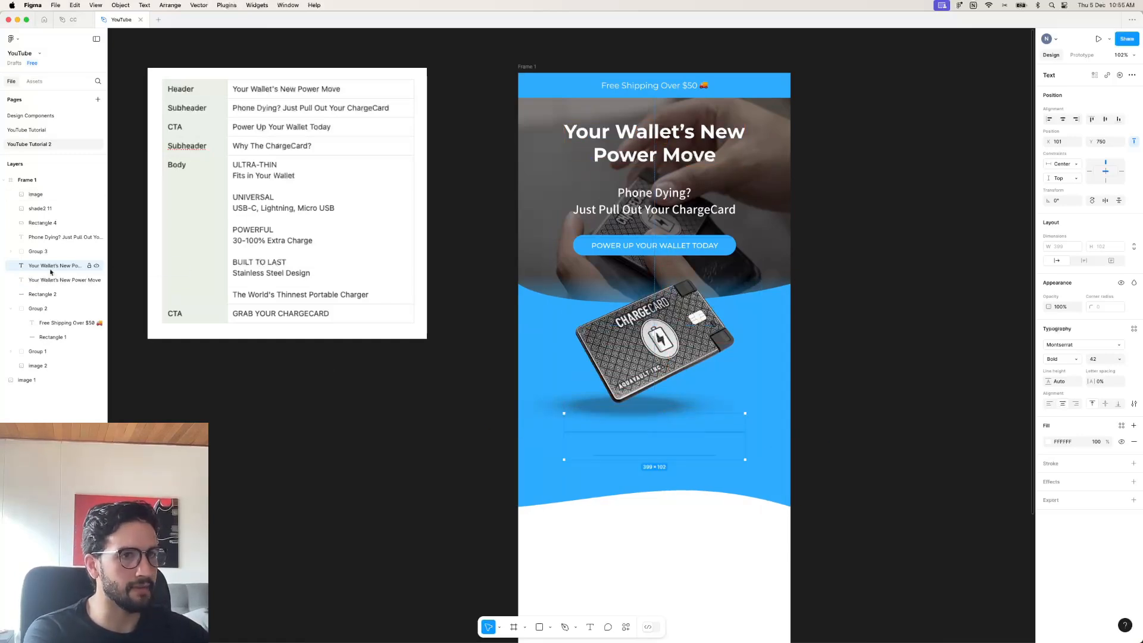
{"action": "left_click_drag", "start_coordinate": [83, 265], "coordinate": [83, 187]}
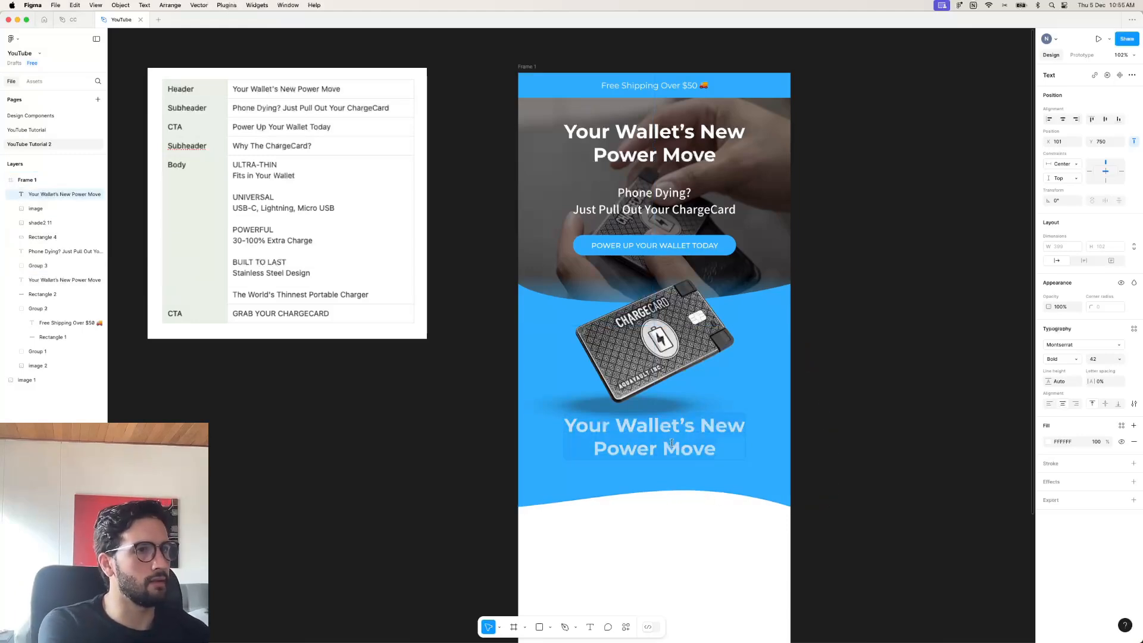
Replace the copied headline's text with "Why The ChargeCard?", breaking the line after "The".
{"action": "type", "text": "Why The Carge"}
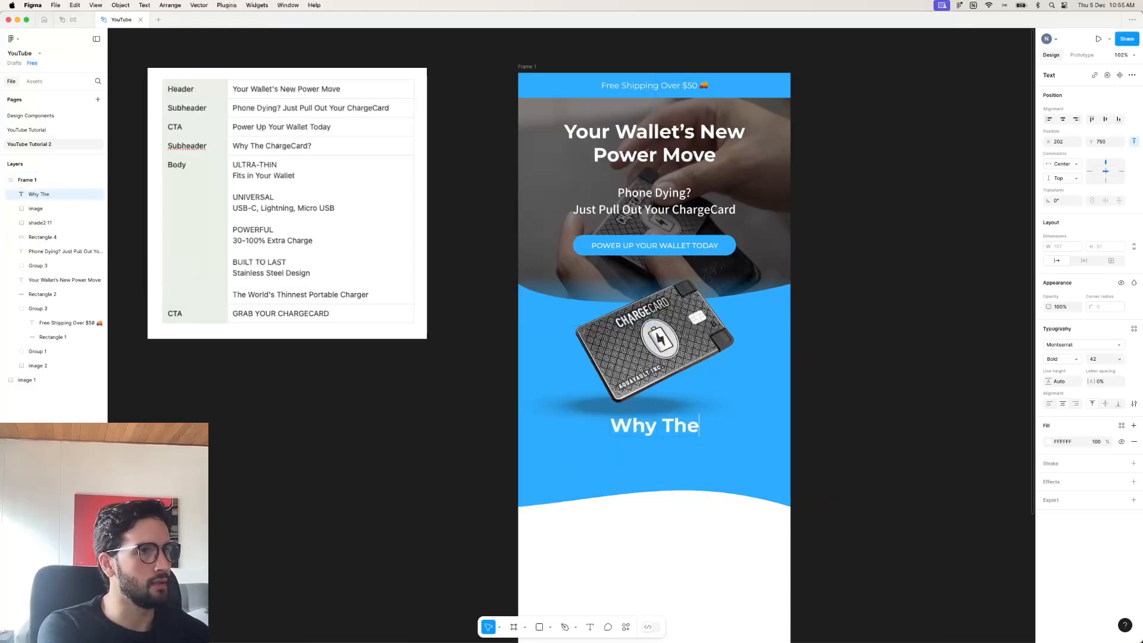
{"action": "key", "text": "BackSpace"}
{"action": "key", "text": "BackSpace"}
{"action": "key", "text": "BackSpace"}
{"action": "key", "text": "BackSpace"}
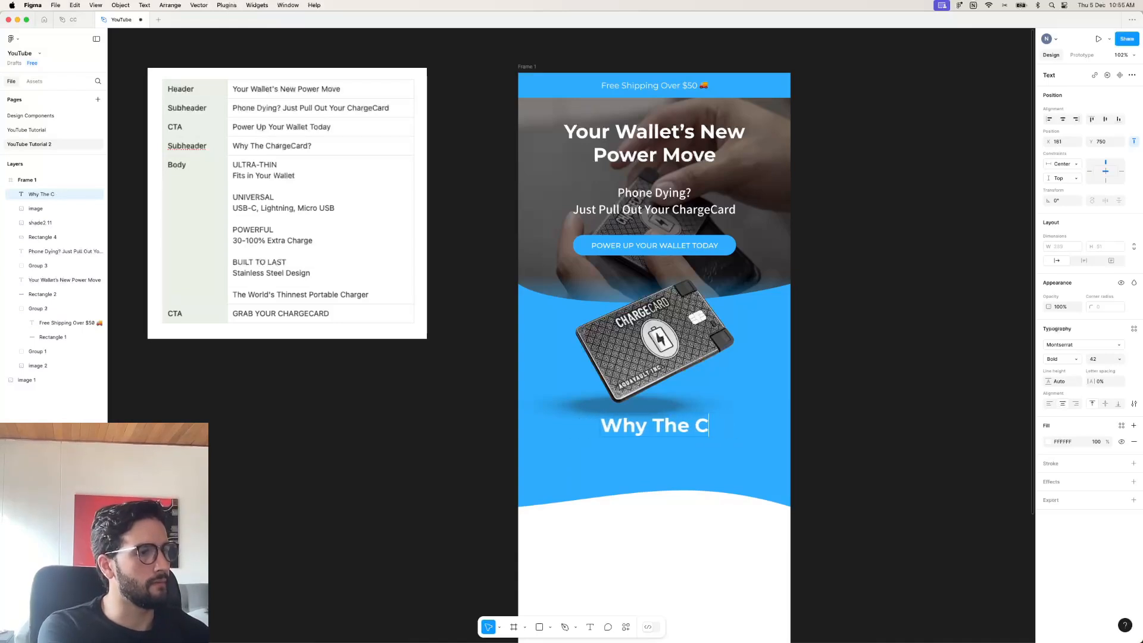
{"action": "type", "text": "he ChargeCard:"}
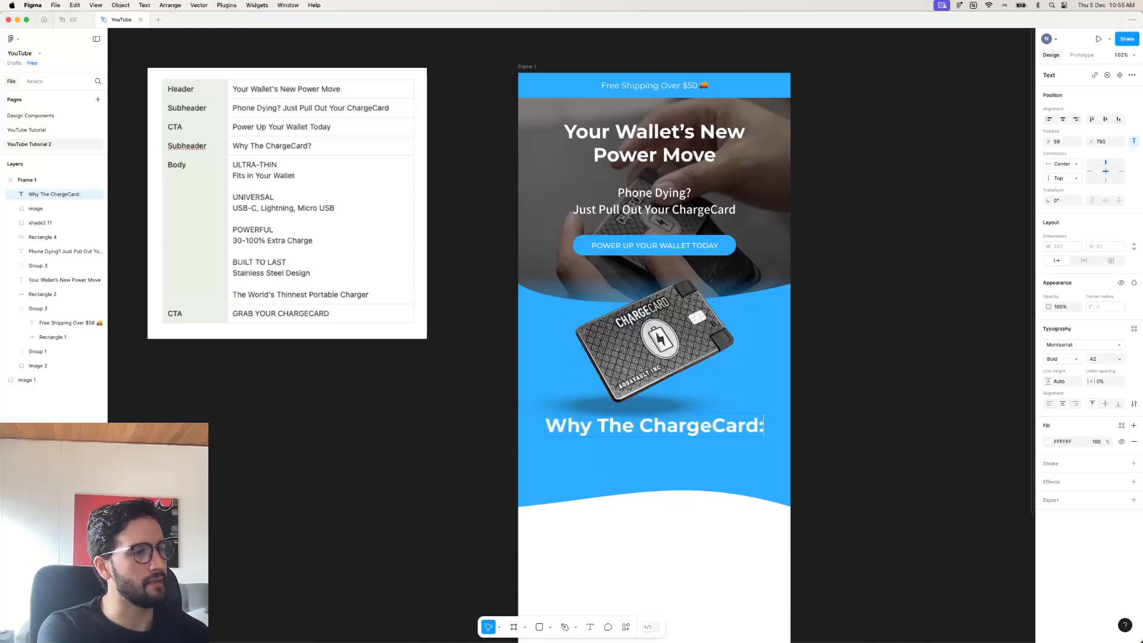
{"action": "key", "text": "BackSpace"}
{"action": "type", "text": "?"}
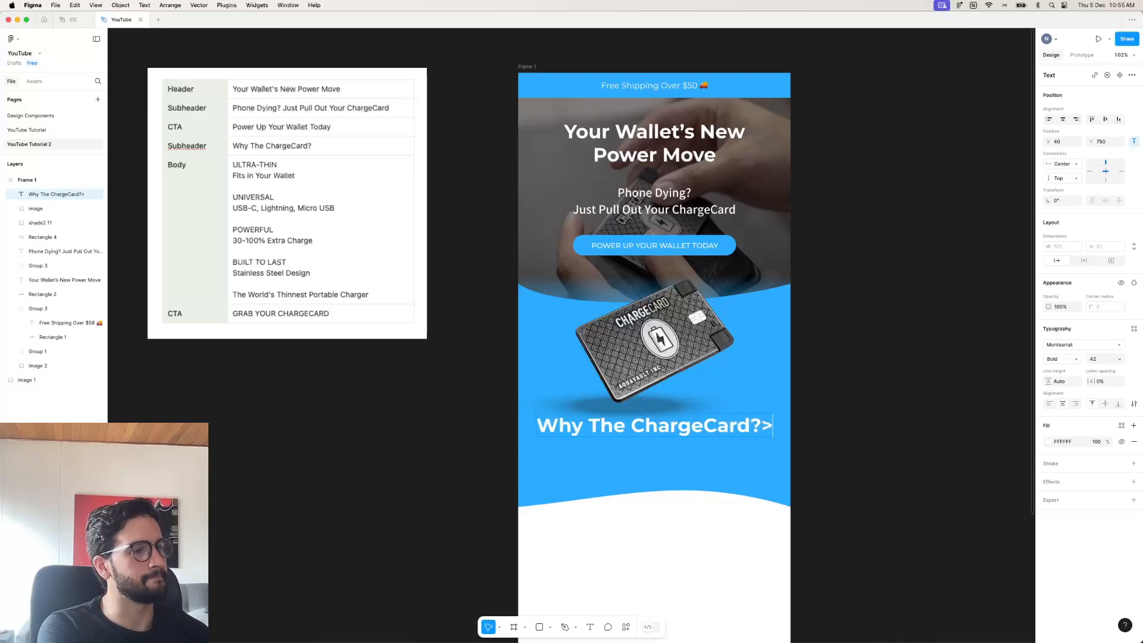
{"action": "left_click", "coordinate": [636, 420]}
{"action": "key", "text": "BackSpace"}
{"action": "key", "text": "Return"}
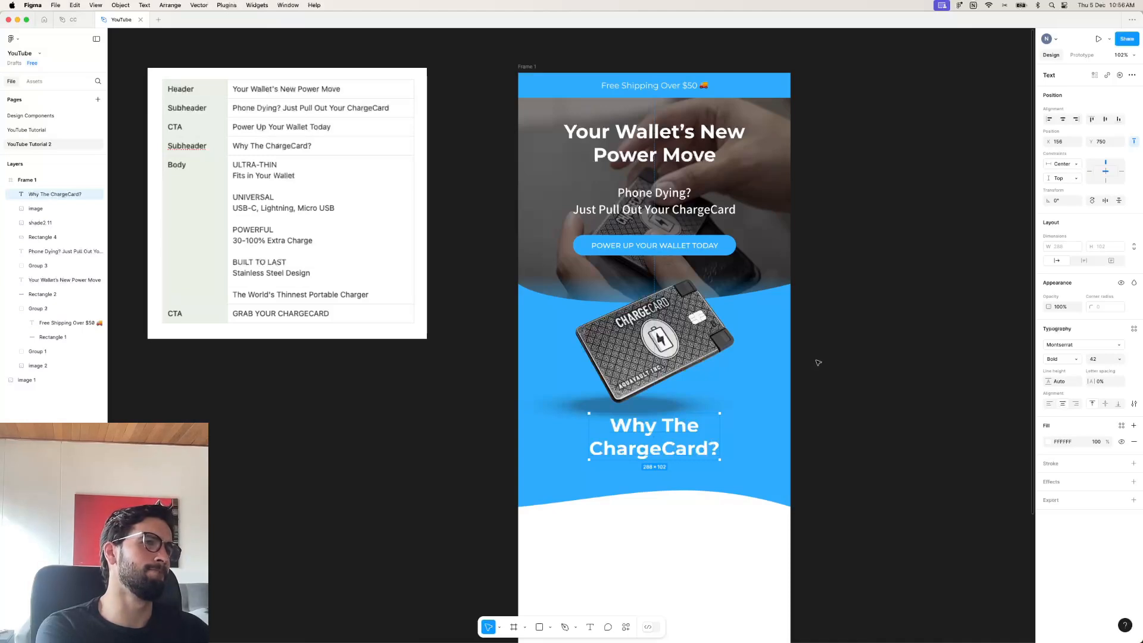
Move the "Phone Dying? Just Pull Out Your ChargeCard" subheader up slightly to Y 234, closer to the main headline.
{"action": "left_click", "coordinate": [818, 363]}
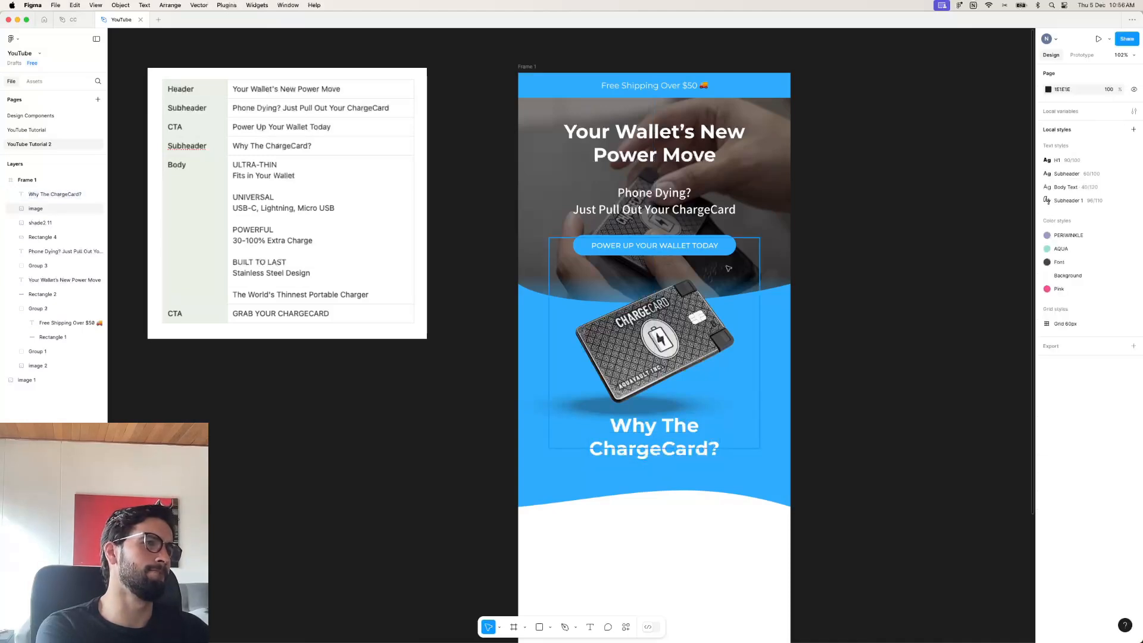
{"action": "left_click", "coordinate": [670, 207]}
{"action": "left_click_drag", "start_coordinate": [670, 205], "coordinate": [667, 227]}
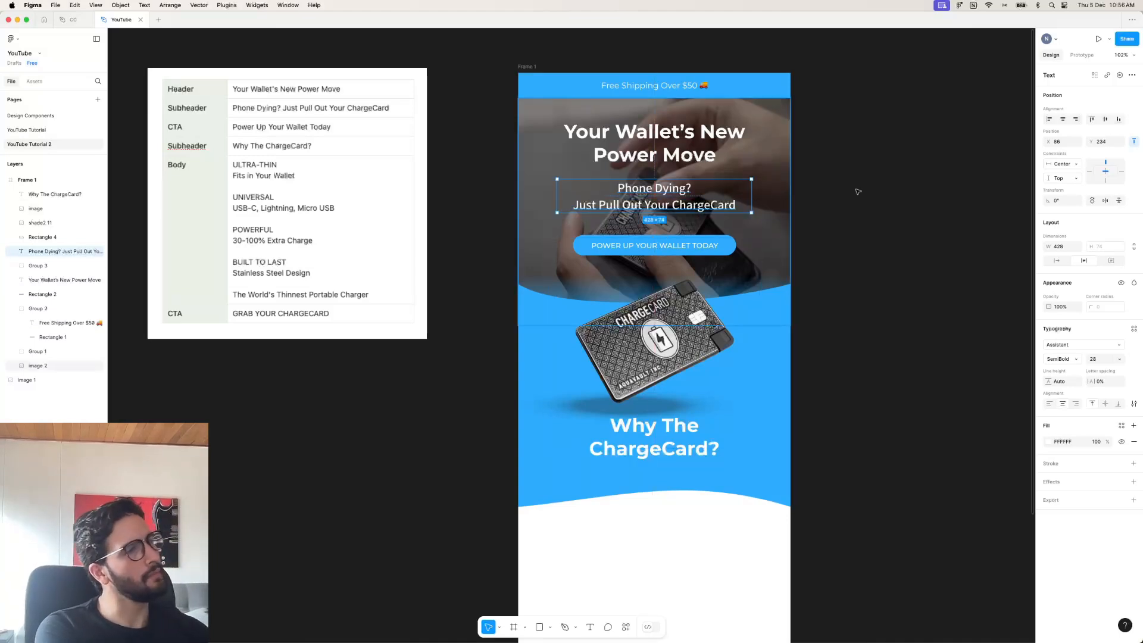
{"action": "left_click", "coordinate": [935, 183]}
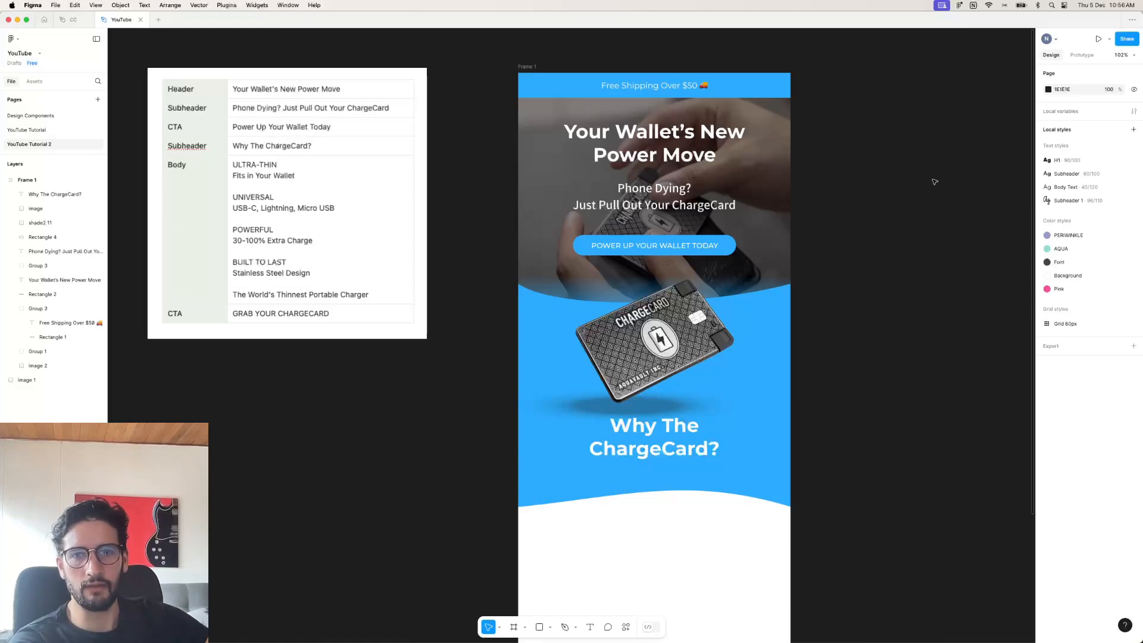
Move the "Why The ChargeCard?" headline down to Y 776 on the blue area.
{"action": "scroll", "coordinate": [946, 398], "scroll_direction": "right", "scroll_amount": 5}
{"action": "scroll", "coordinate": [947, 398], "scroll_direction": "down", "scroll_amount": 2}
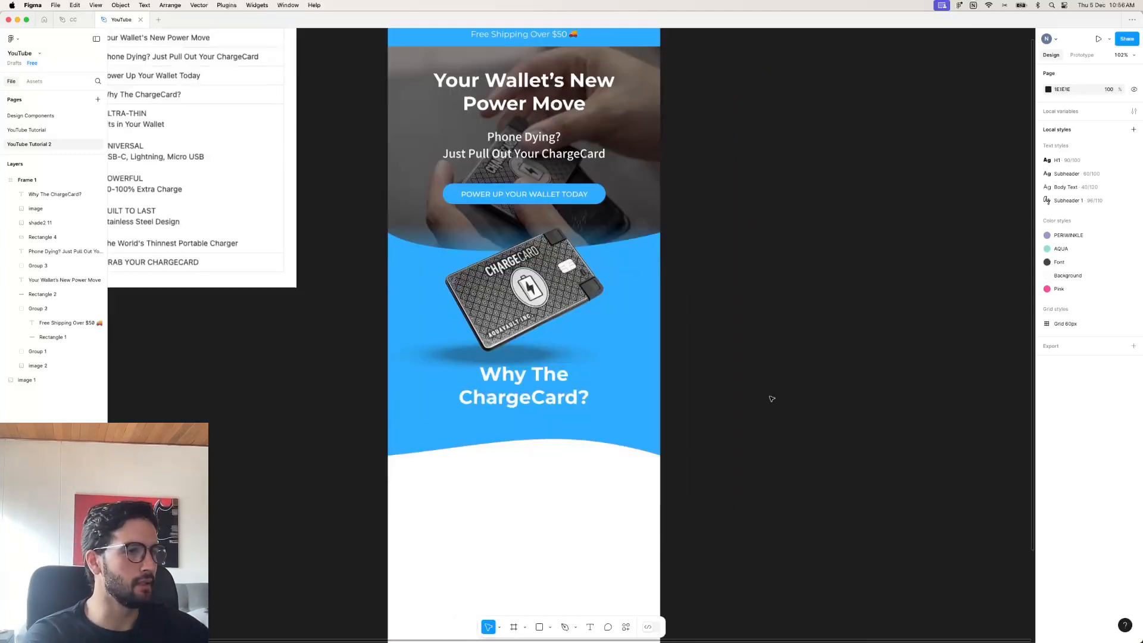
{"action": "left_click", "coordinate": [543, 408]}
{"action": "left_click_drag", "start_coordinate": [543, 408], "coordinate": [543, 415]}
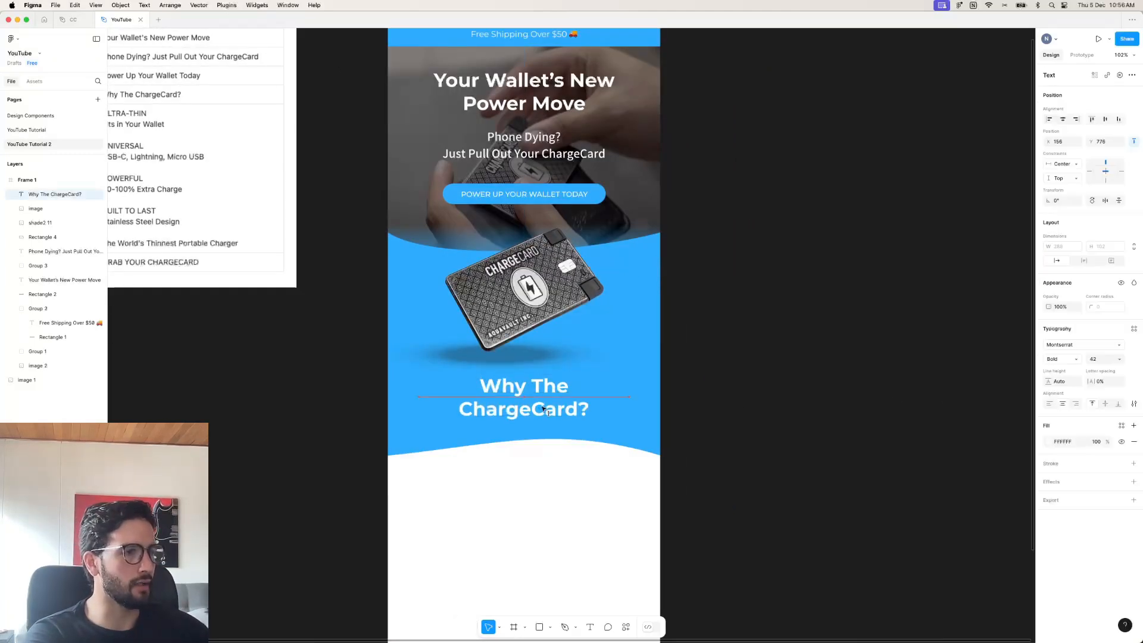
{"action": "key", "text": "Escape"}
Resize the wavy blue shape to about 711 × 380 at X -4 and move the "Why The ChargeCard?" headline up to Y 760.
{"action": "left_click", "coordinate": [607, 444]}
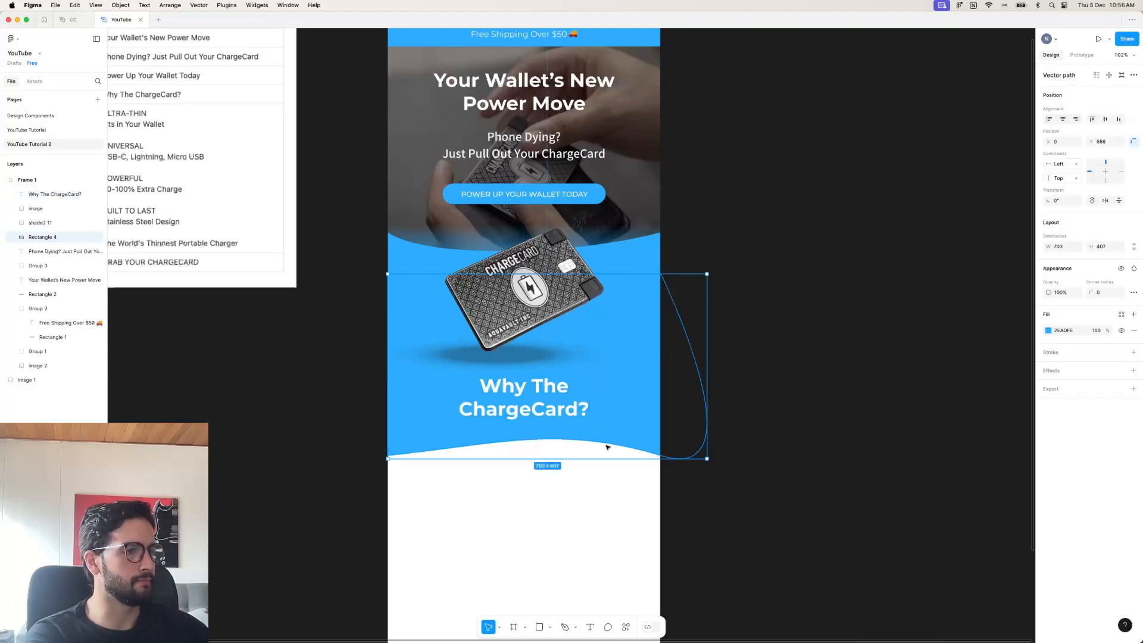
{"action": "left_click_drag", "start_coordinate": [602, 460], "coordinate": [599, 444]}
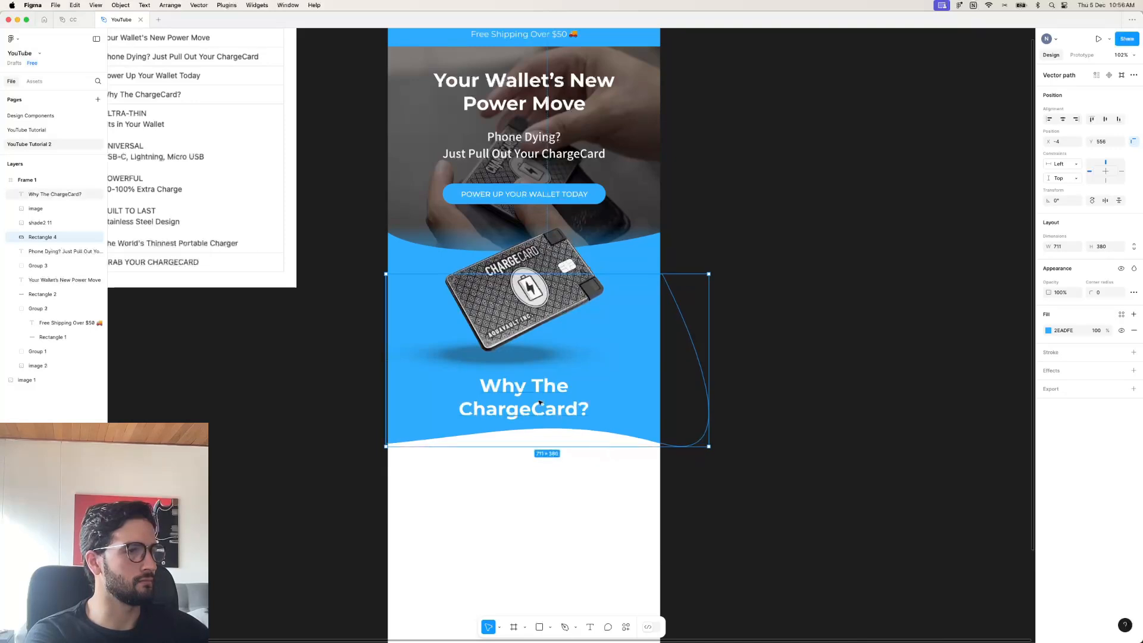
{"action": "left_click_drag", "start_coordinate": [539, 407], "coordinate": [538, 400]}
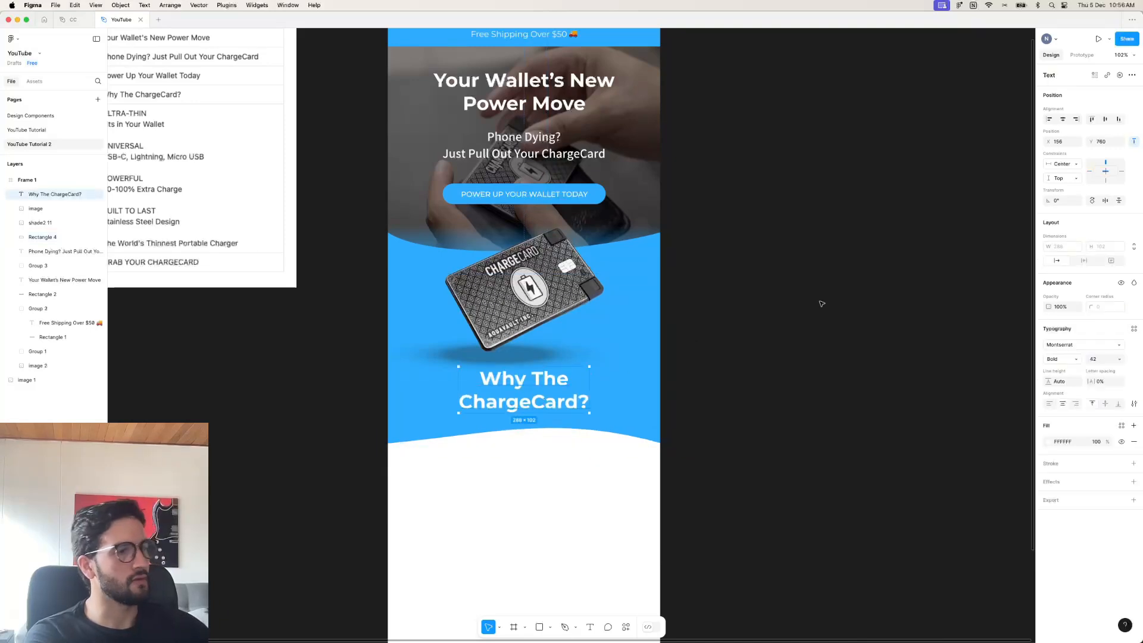
{"action": "left_click", "coordinate": [829, 312]}
{"action": "scroll", "coordinate": [829, 311], "scroll_direction": "up", "scroll_amount": 2}
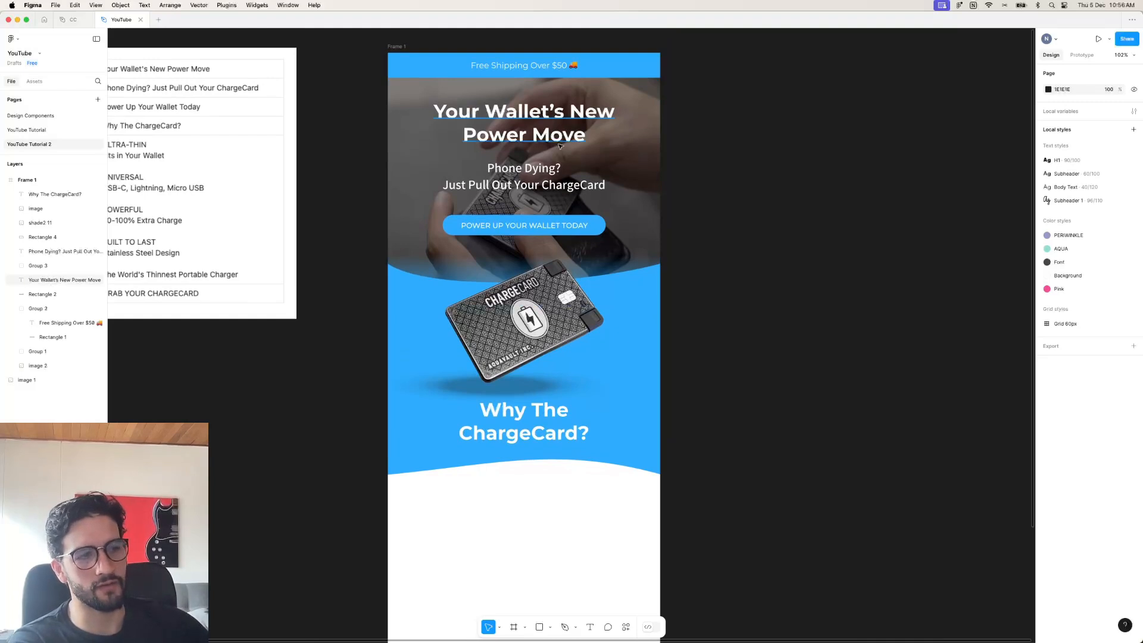
Extend the wavy blue shape's height to about 405 and nudge the "Why The ChargeCard?" headline down to Y 786.
{"action": "left_click", "coordinate": [588, 467]}
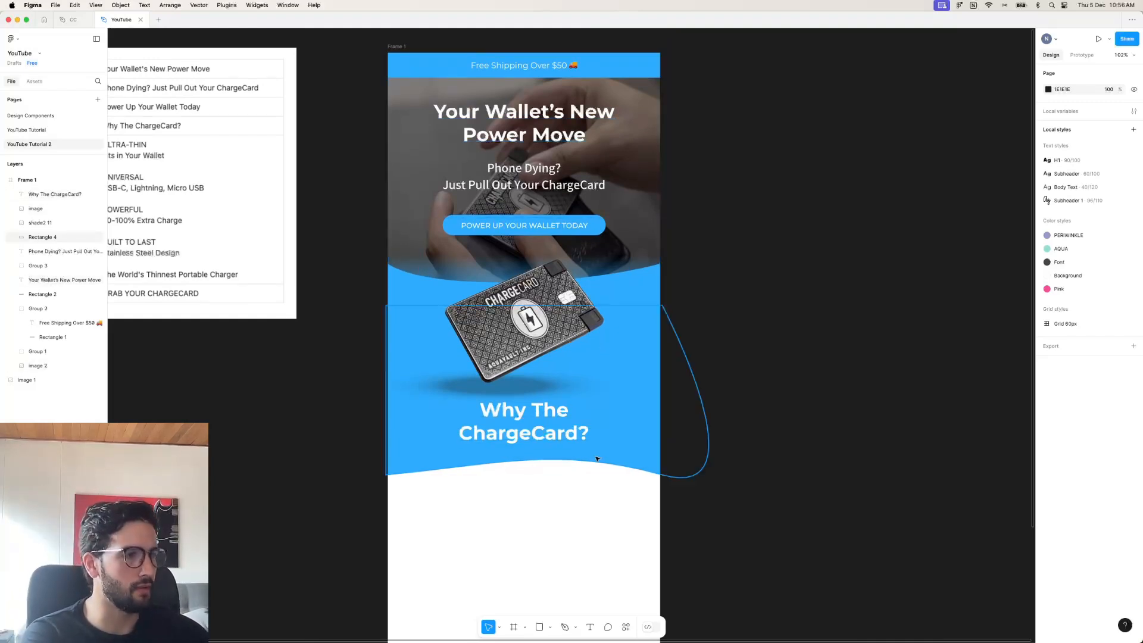
{"action": "left_click_drag", "start_coordinate": [589, 463], "coordinate": [577, 485]}
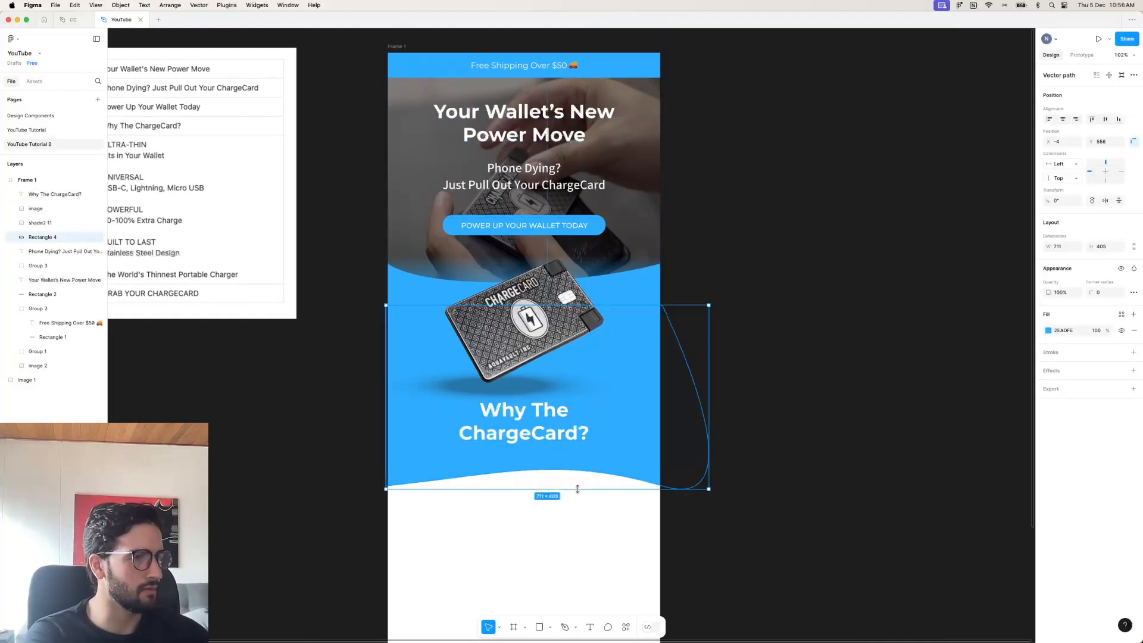
{"action": "left_click", "coordinate": [534, 424]}
{"action": "key", "text": "Down"}
{"action": "key", "text": "Down"}
{"action": "key", "text": "Down"}
{"action": "key", "text": "Down"}
{"action": "key", "text": "Down"}
{"action": "key", "text": "Down"}
{"action": "key", "text": "Down"}
{"action": "key", "text": "Down"}
{"action": "key", "text": "Down"}
{"action": "key", "text": "Down"}
{"action": "key", "text": "Down"}
{"action": "key", "text": "Down"}
{"action": "key", "text": "Down"}
{"action": "key", "text": "Down"}
{"action": "key", "text": "Down"}
{"action": "key", "text": "Down"}
{"action": "key", "text": "Down"}
{"action": "key", "text": "Down"}
{"action": "key", "text": "Down"}
{"action": "key", "text": "Down"}
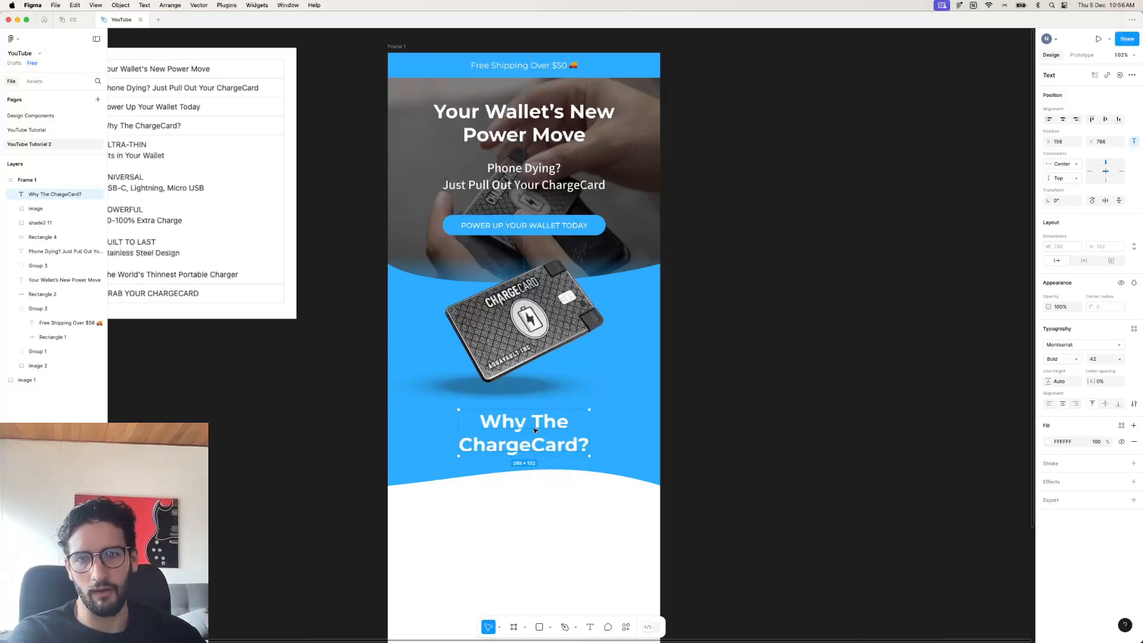
{"action": "left_click", "coordinate": [958, 493]}
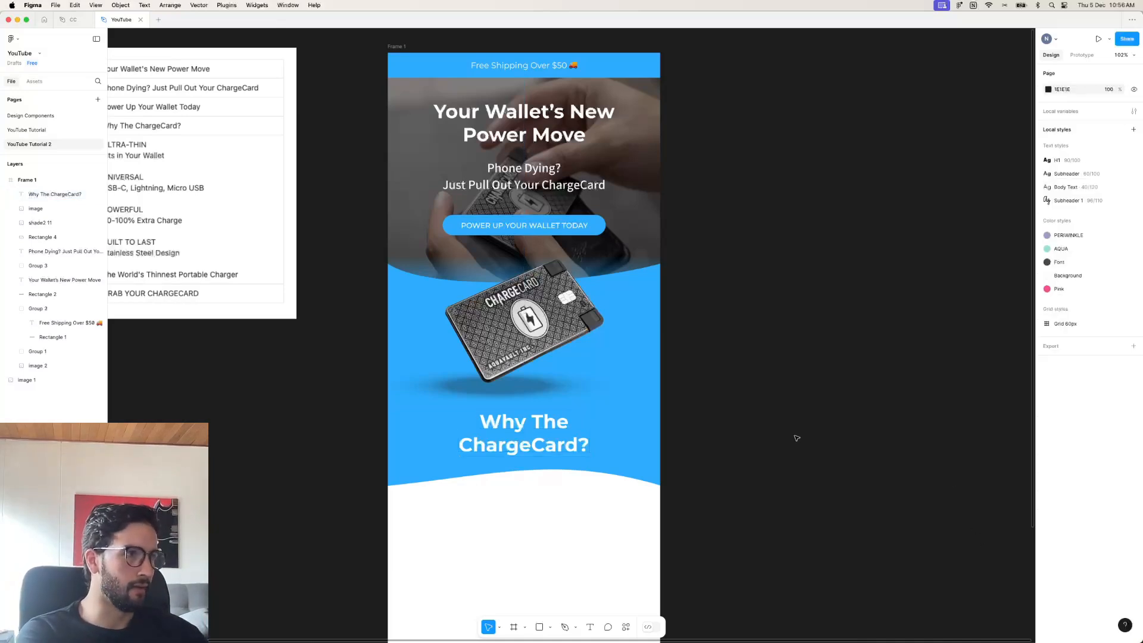
Review the supplied body copy, then switch to Chrome and examine the ChargeCard product page for matching feature icons.
{"action": "scroll", "coordinate": [797, 439], "scroll_direction": "down", "scroll_amount": 3}
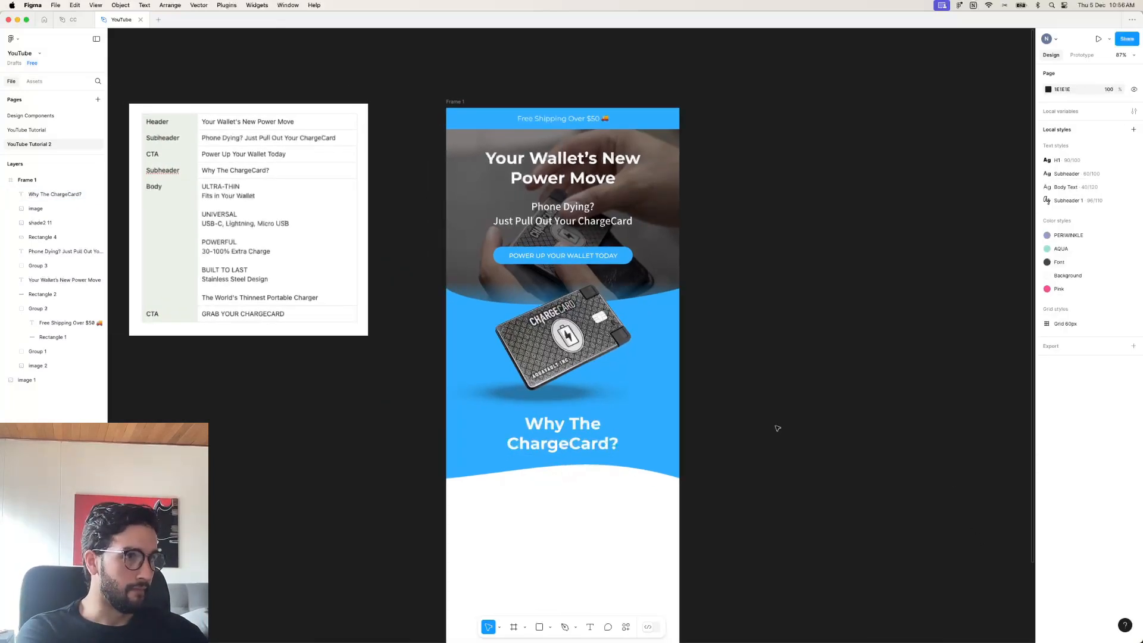
{"action": "scroll", "coordinate": [213, 204], "scroll_direction": "up", "scroll_amount": 3}
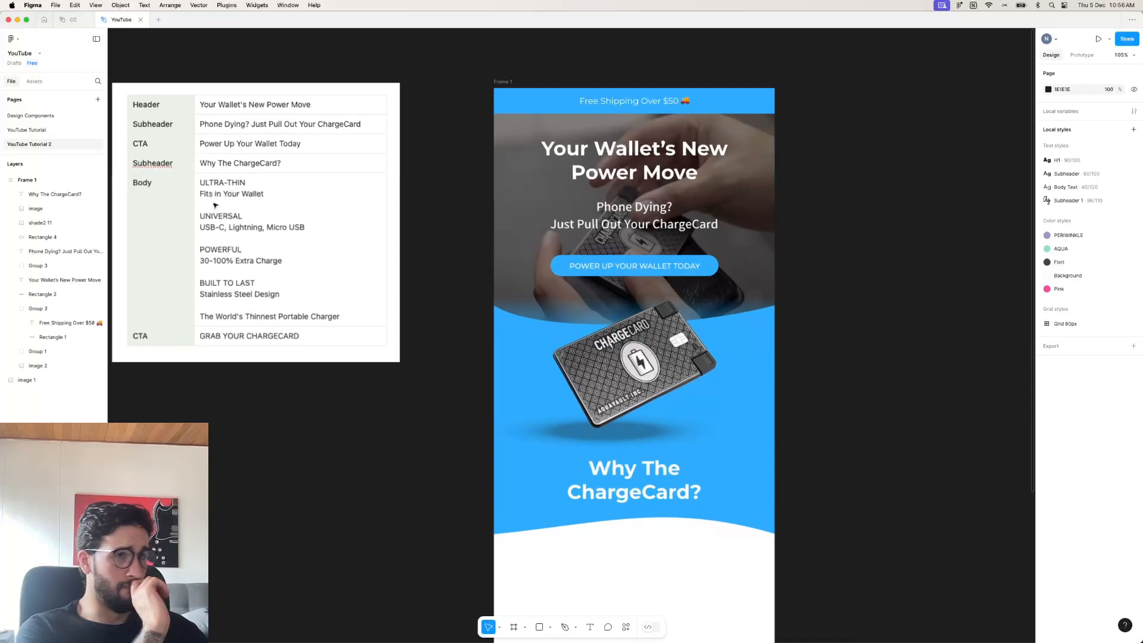
{"action": "scroll", "coordinate": [220, 203], "scroll_direction": "up", "scroll_amount": 3}
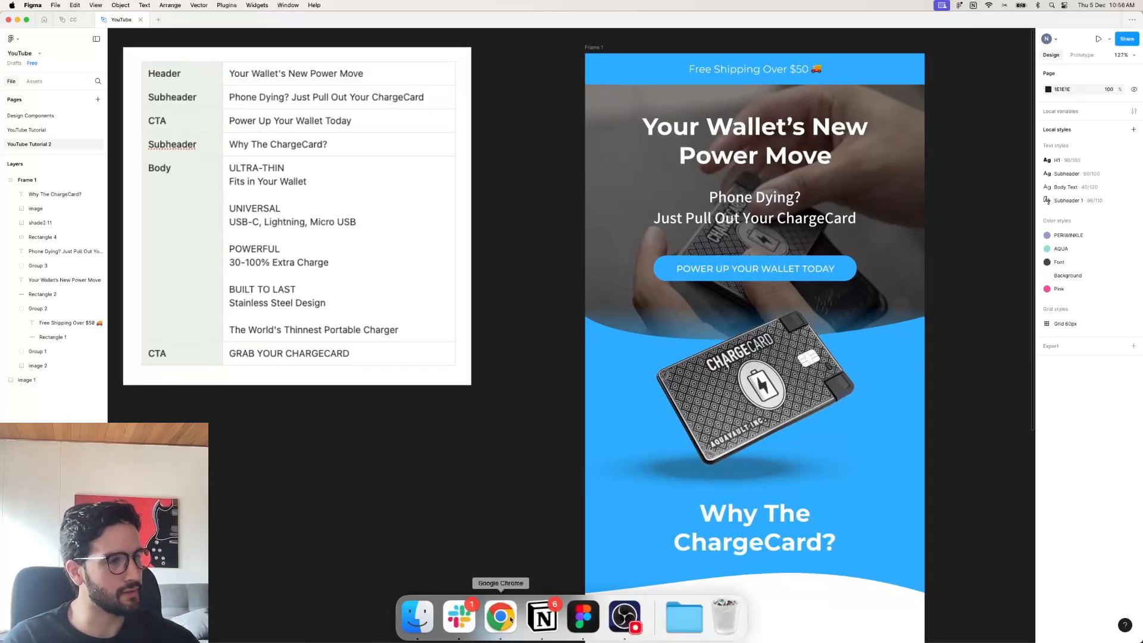
{"action": "left_click", "coordinate": [500, 632]}
{"action": "scroll", "coordinate": [584, 403], "scroll_direction": "down", "scroll_amount": 5}
{"action": "scroll", "coordinate": [417, 238], "scroll_direction": "up", "scroll_amount": 2}
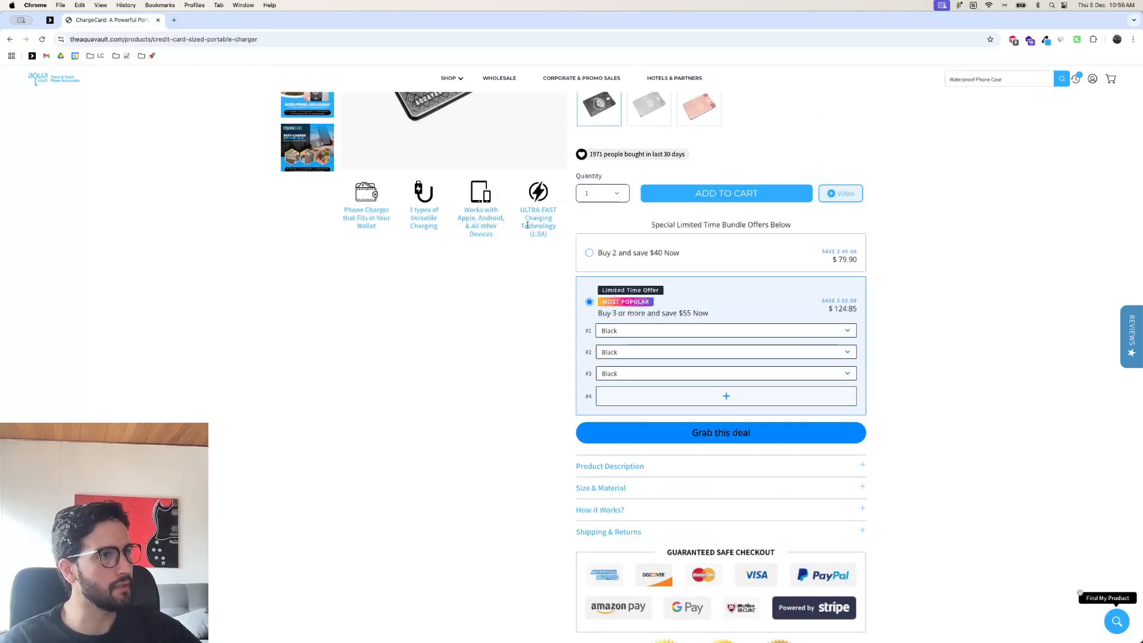
{"action": "scroll", "coordinate": [527, 225], "scroll_direction": "down", "scroll_amount": 20}
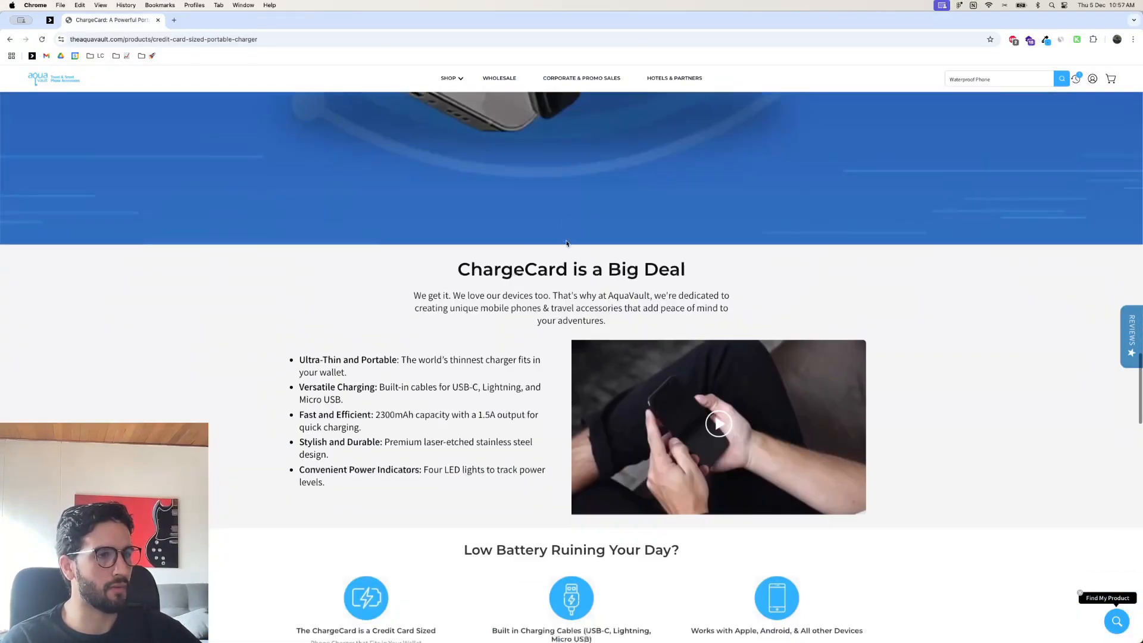
{"action": "scroll", "coordinate": [567, 243], "scroll_direction": "down", "scroll_amount": 6}
Copy the battery icon image above "The ChargeCard is a Credit Card Sized" on the product page.
{"action": "right_click", "coordinate": [362, 222]}
{"action": "left_click", "coordinate": [378, 251]}
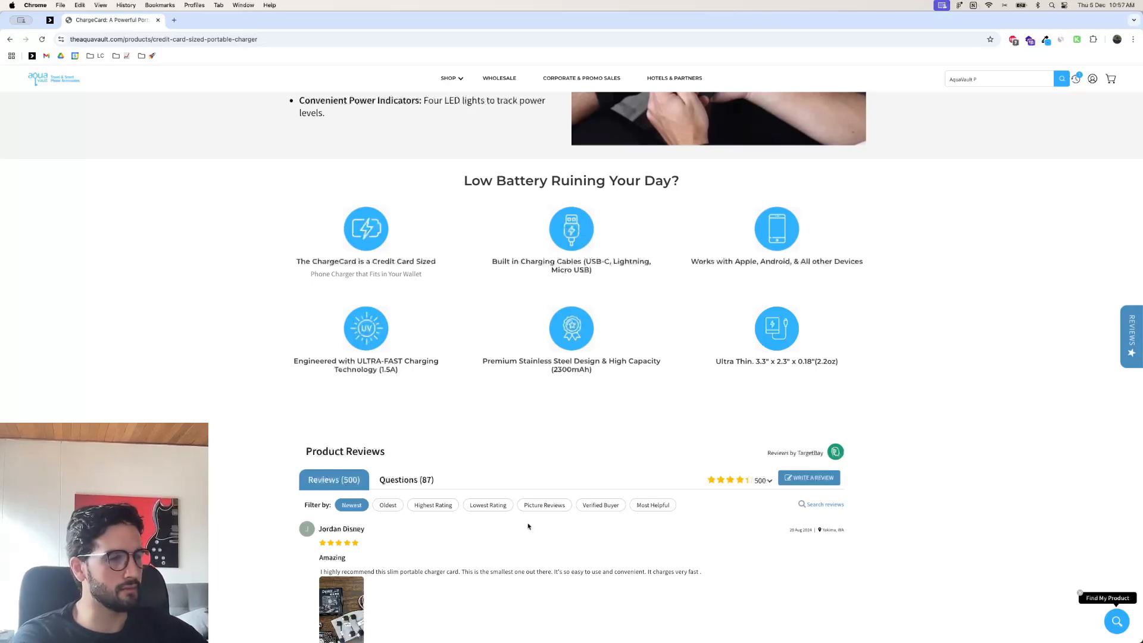
{"action": "left_click_drag", "start_coordinate": [537, 573], "coordinate": [703, 572]}
Compare the body copy in Figma with the feature icons and captions on the product page in Chrome.
{"action": "mouse_move", "coordinate": [558, 631]}
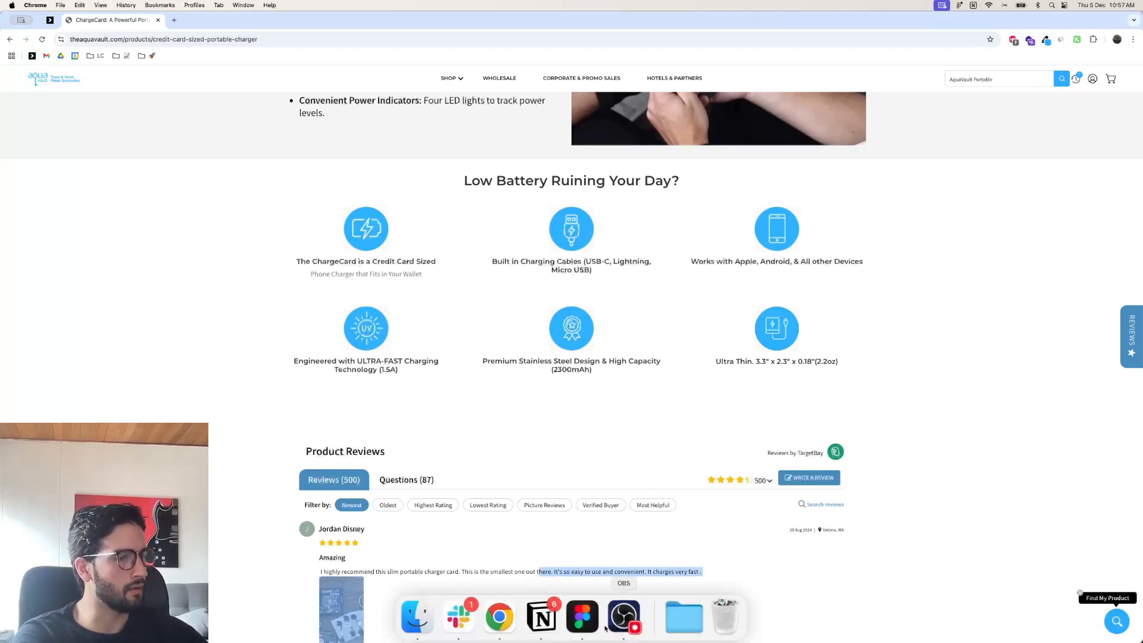
{"action": "left_click", "coordinate": [580, 620]}
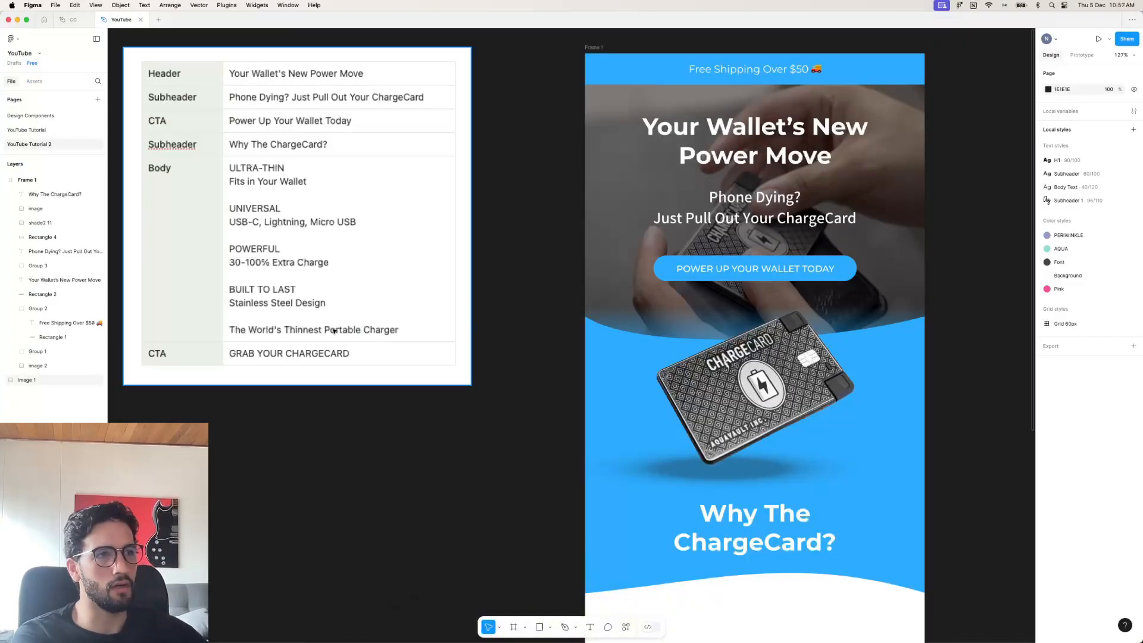
{"action": "left_click", "coordinate": [502, 620]}
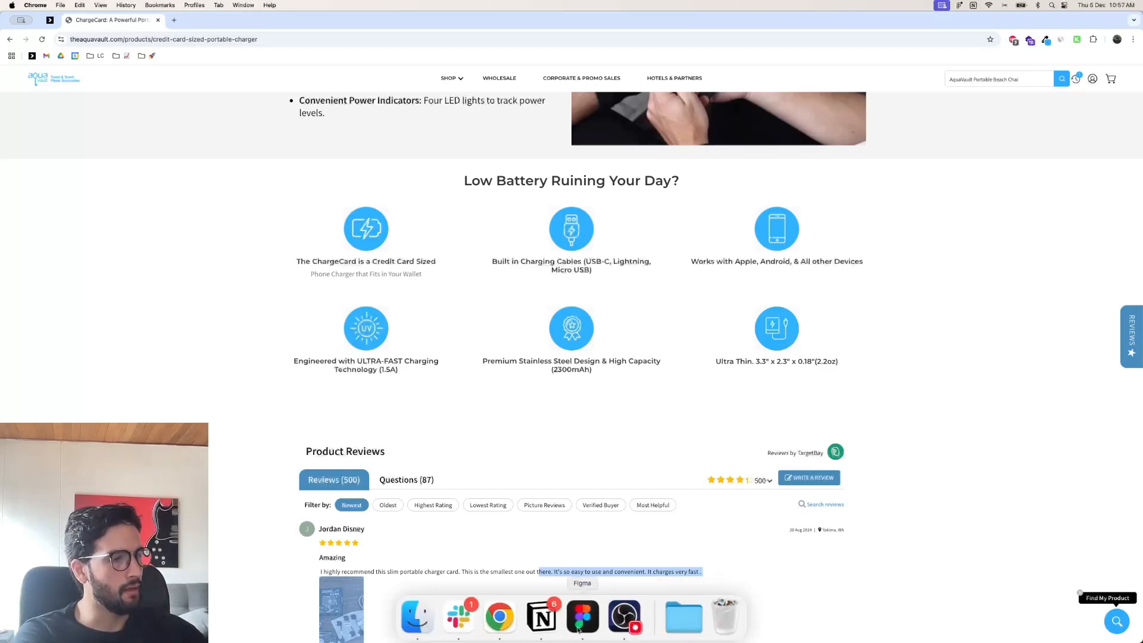
{"action": "left_click", "coordinate": [580, 619]}
{"action": "mouse_move", "coordinate": [539, 623]}
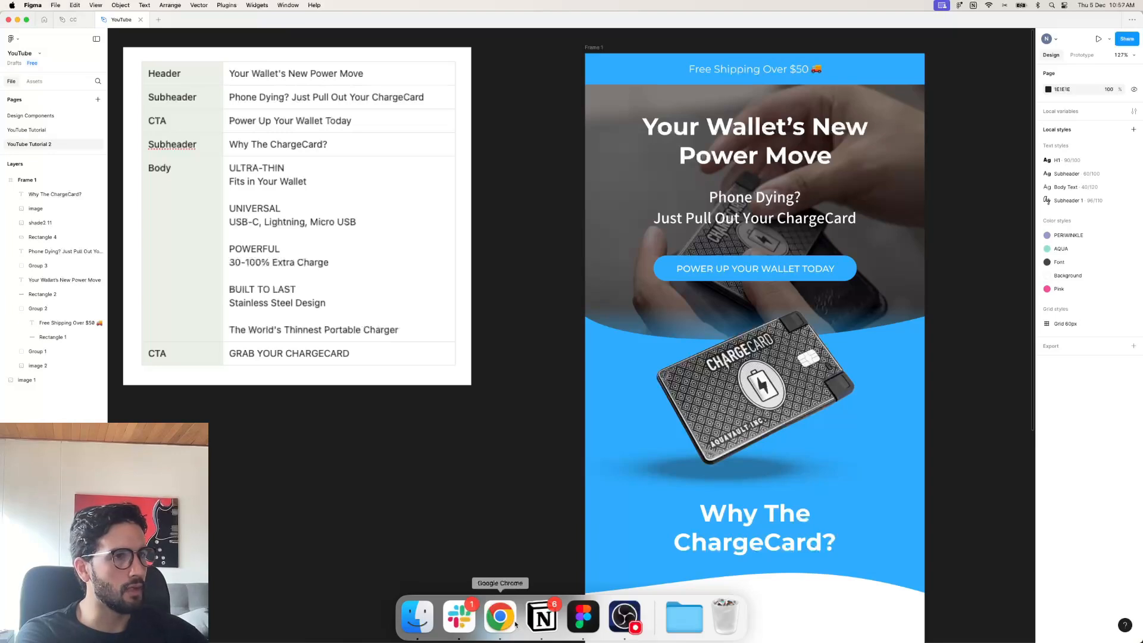
{"action": "left_click", "coordinate": [508, 622]}
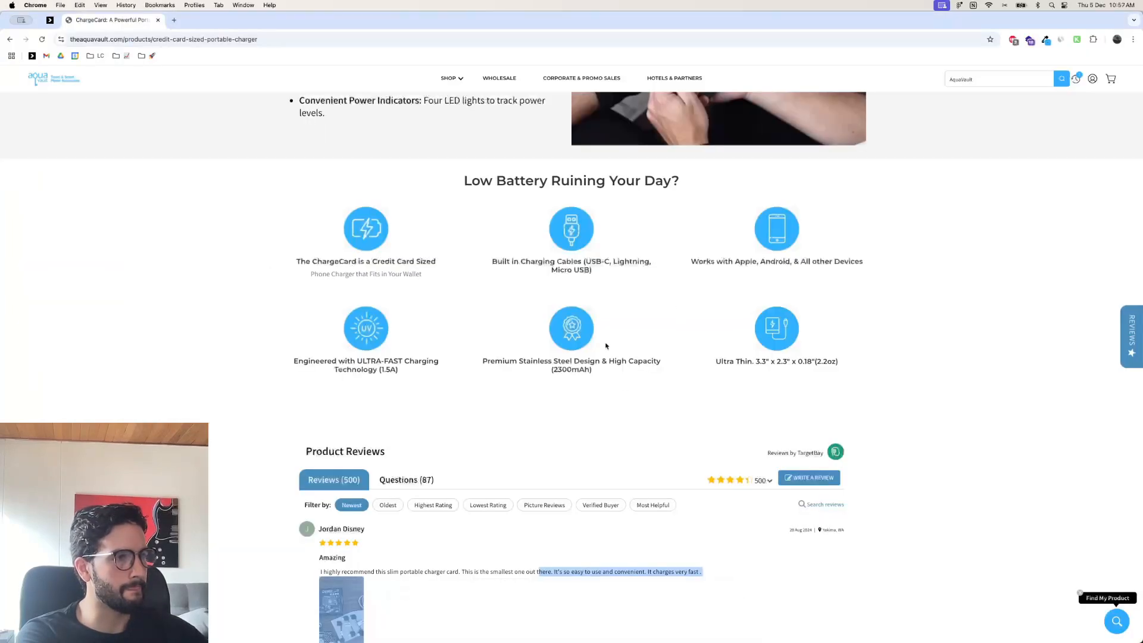
{"action": "left_click_drag", "start_coordinate": [482, 361], "coordinate": [616, 358]}
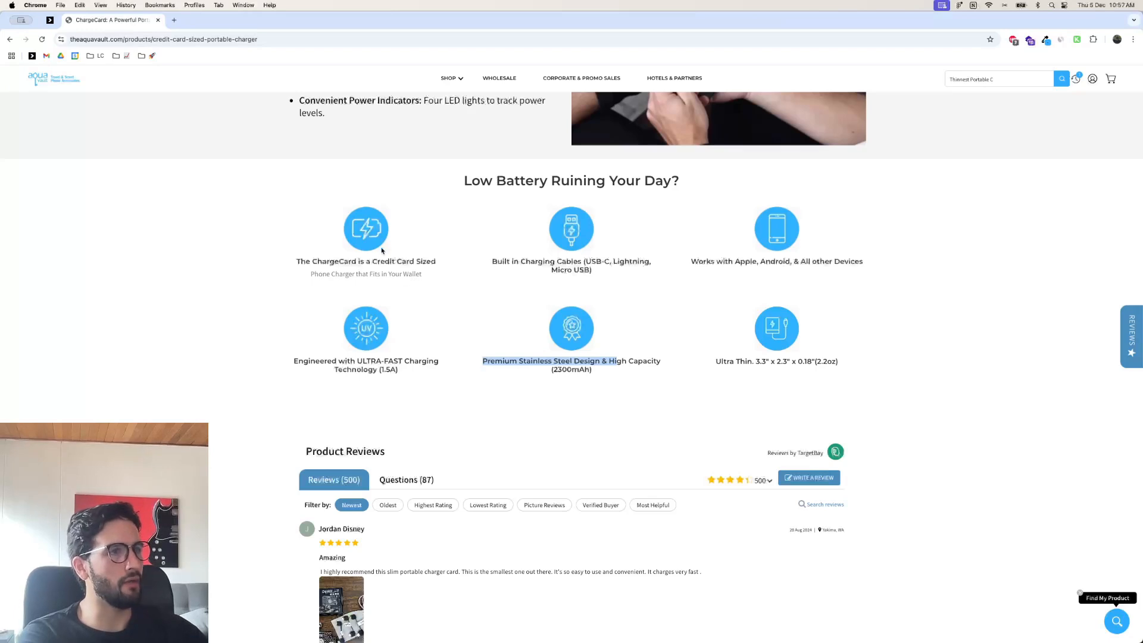
{"action": "left_click", "coordinate": [817, 393]}
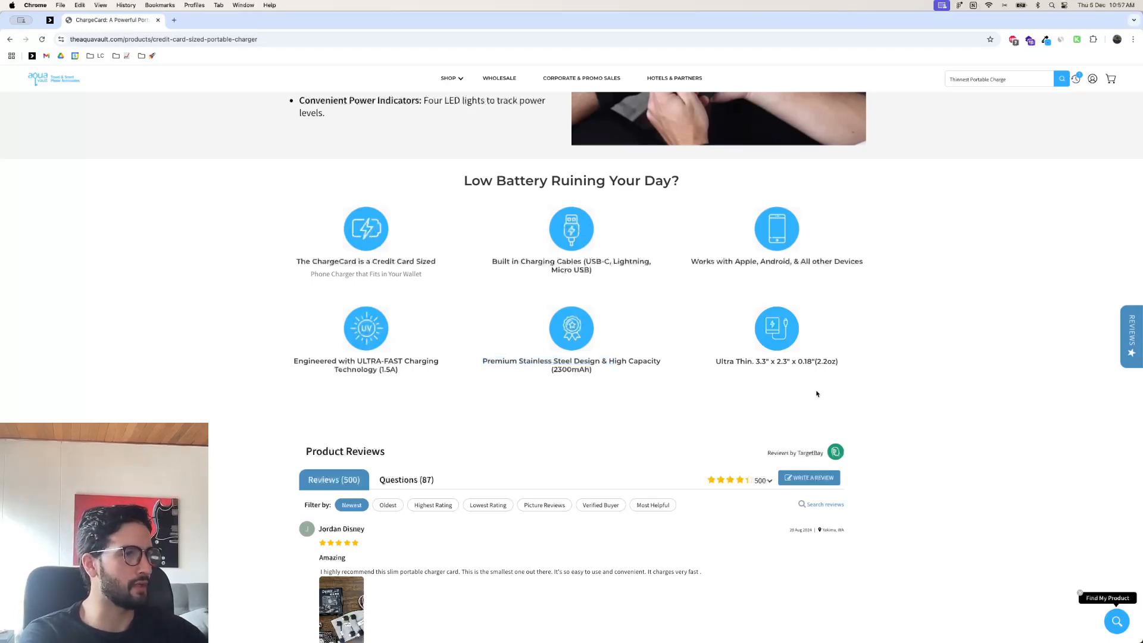
Copy the icon image above the "Ultra Thin" caption on the product page and paste it into the Figma design.
{"action": "right_click", "coordinate": [784, 326]}
{"action": "left_click", "coordinate": [800, 351]}
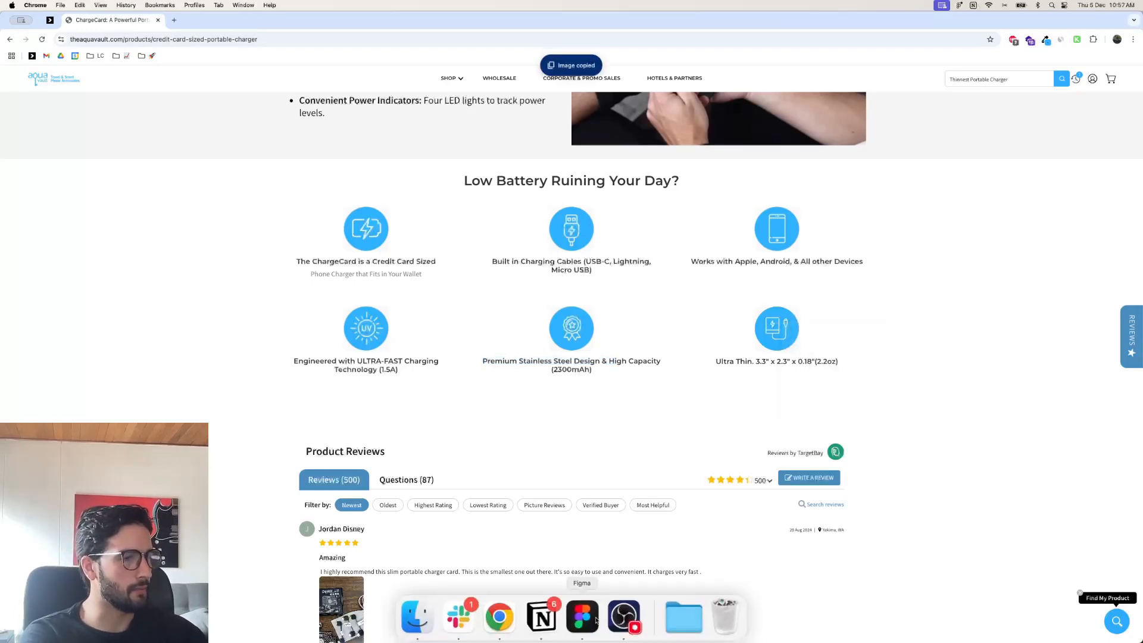
{"action": "left_click", "coordinate": [596, 619]}
{"action": "scroll", "coordinate": [686, 508], "scroll_direction": "down", "scroll_amount": 3}
{"action": "scroll", "coordinate": [684, 507], "scroll_direction": "down", "scroll_amount": 3}
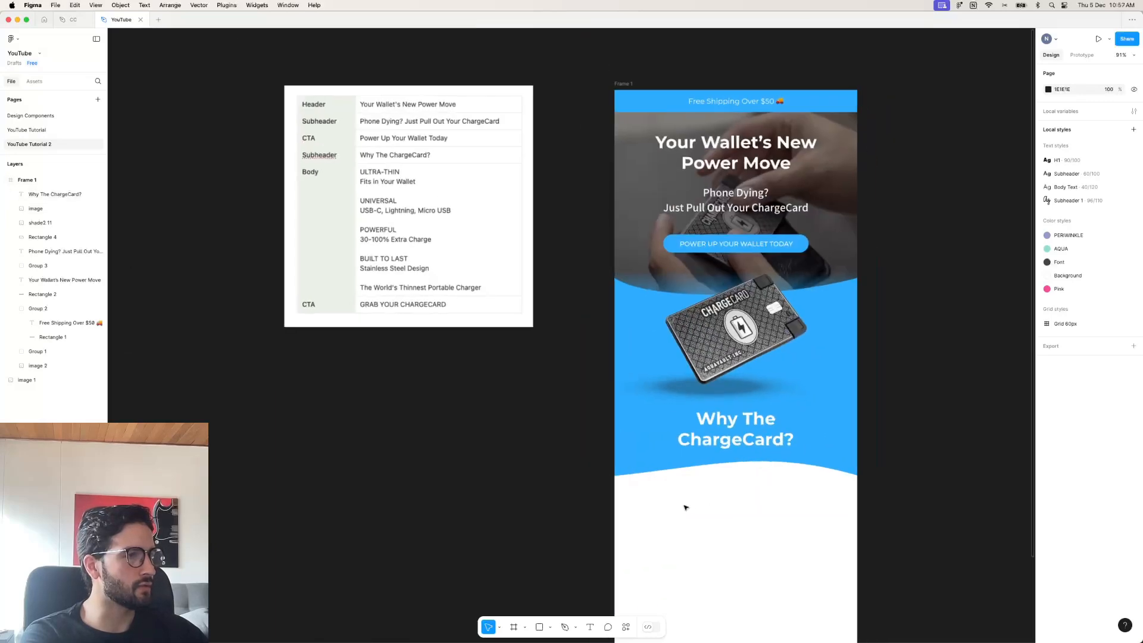
{"action": "scroll", "coordinate": [686, 506], "scroll_direction": "down", "scroll_amount": 2}
{"action": "scroll", "coordinate": [677, 493], "scroll_direction": "right", "scroll_amount": 2}
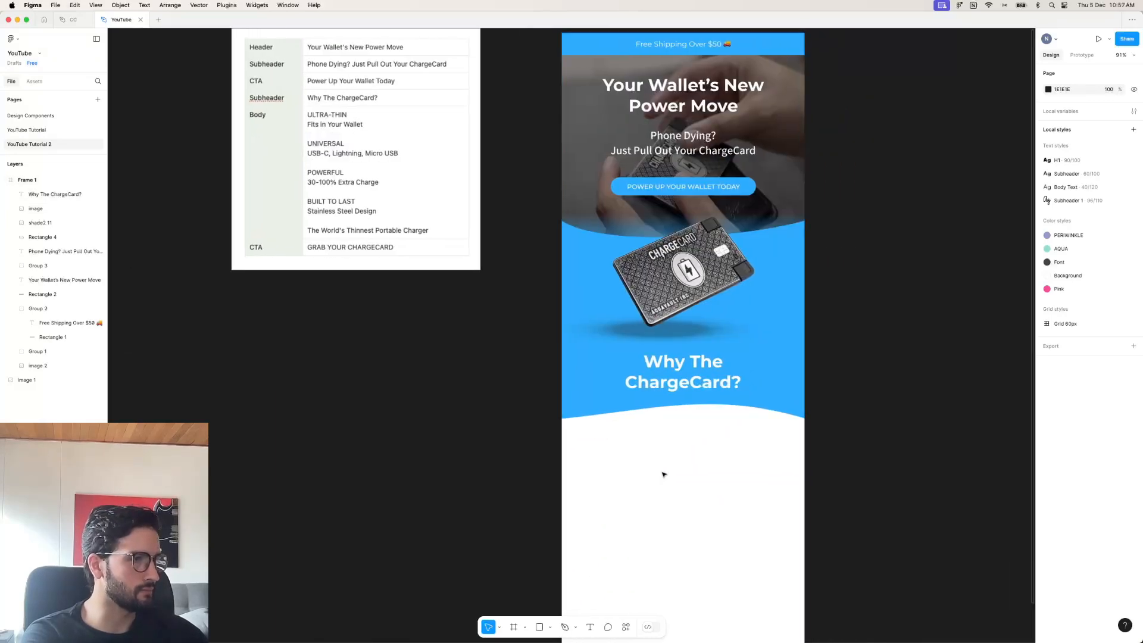
{"action": "key", "text": "super+v"}
Position the pasted ultra-thin icon in the white area just beneath the blue wave, near the frame's left edge.
{"action": "left_click_drag", "start_coordinate": [570, 336], "coordinate": [624, 511]}
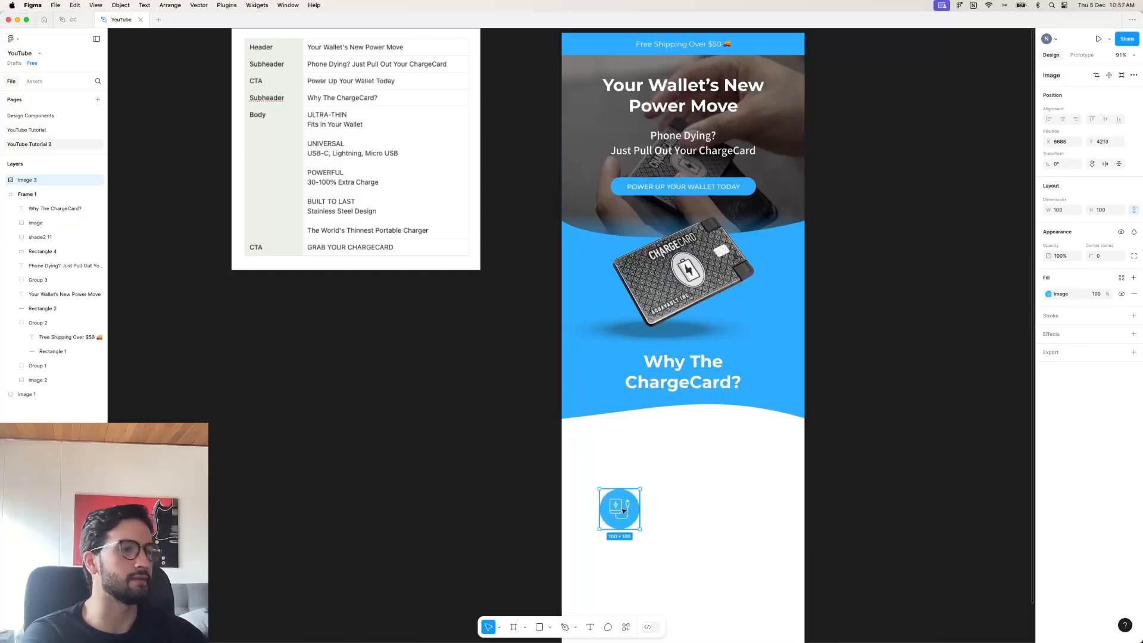
{"action": "left_click", "coordinate": [893, 209]}
{"action": "left_click", "coordinate": [619, 509]}
{"action": "left_click_drag", "start_coordinate": [620, 509], "coordinate": [628, 464]}
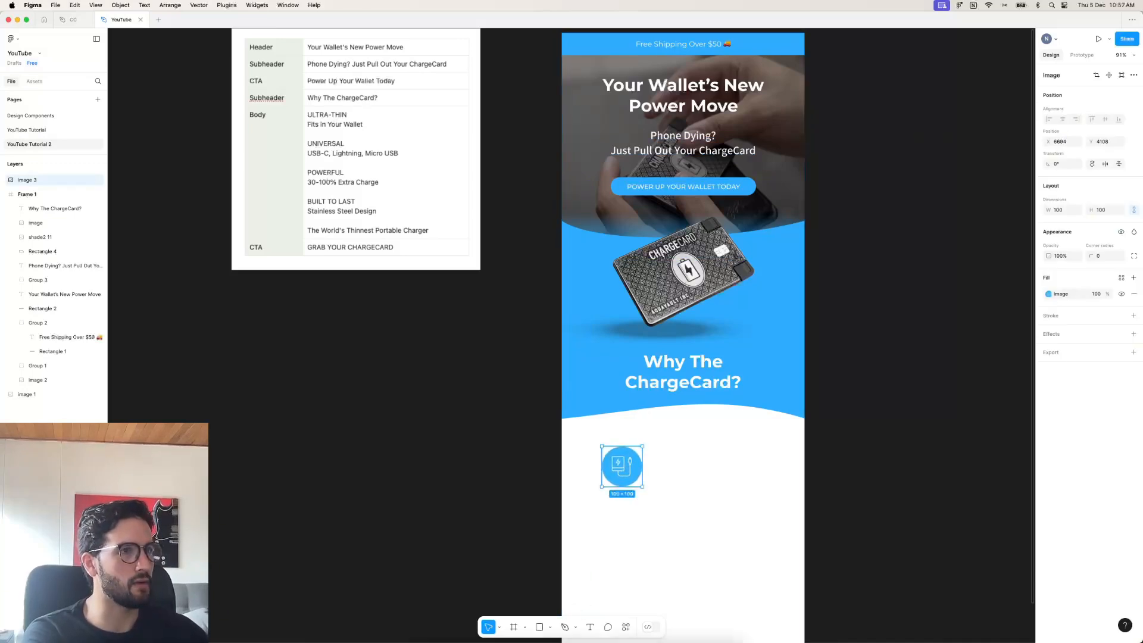
Copy the "Built in Charging Cables" icon from the product page in Chrome and paste it in Figma across from the ultra-thin icon.
{"action": "mouse_move", "coordinate": [515, 622]}
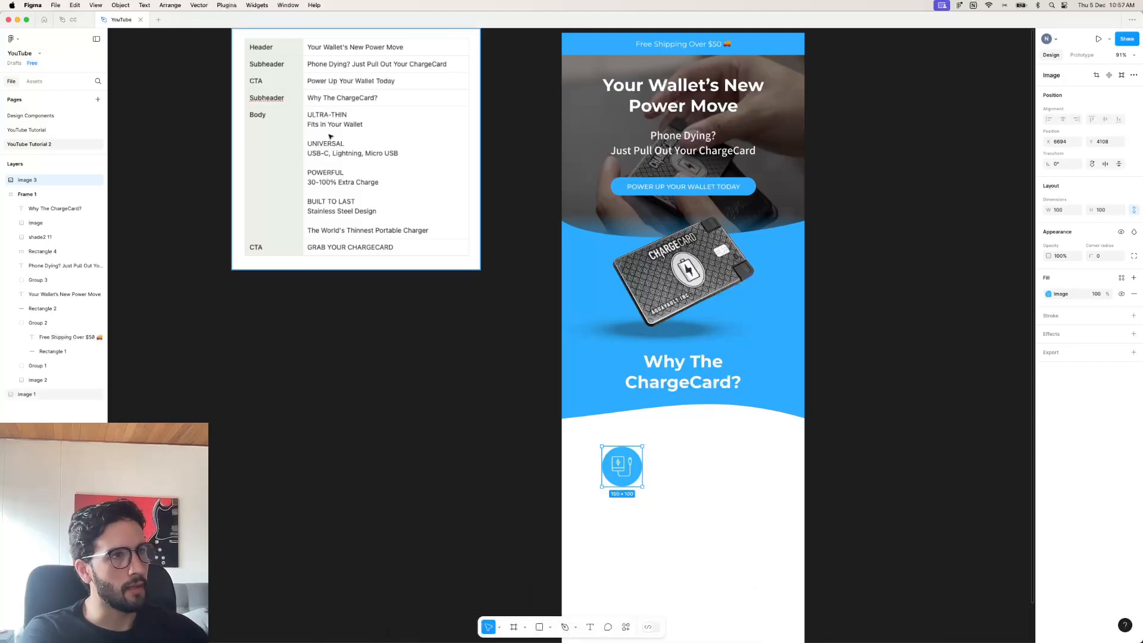
{"action": "left_click", "coordinate": [502, 622]}
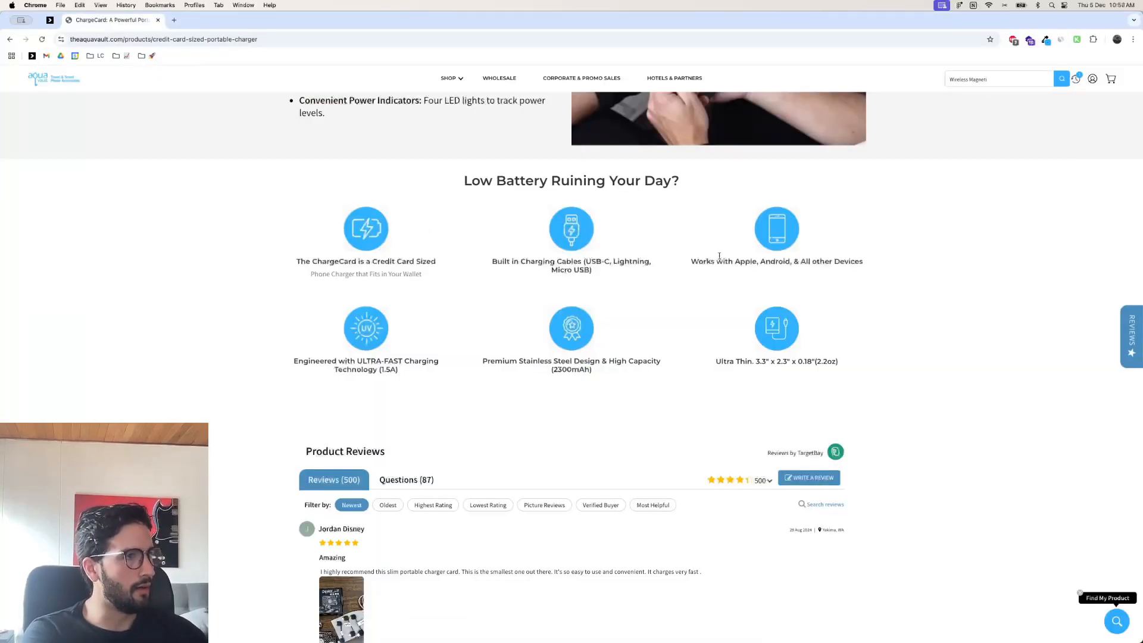
{"action": "right_click", "coordinate": [582, 245]}
{"action": "left_click", "coordinate": [621, 274]}
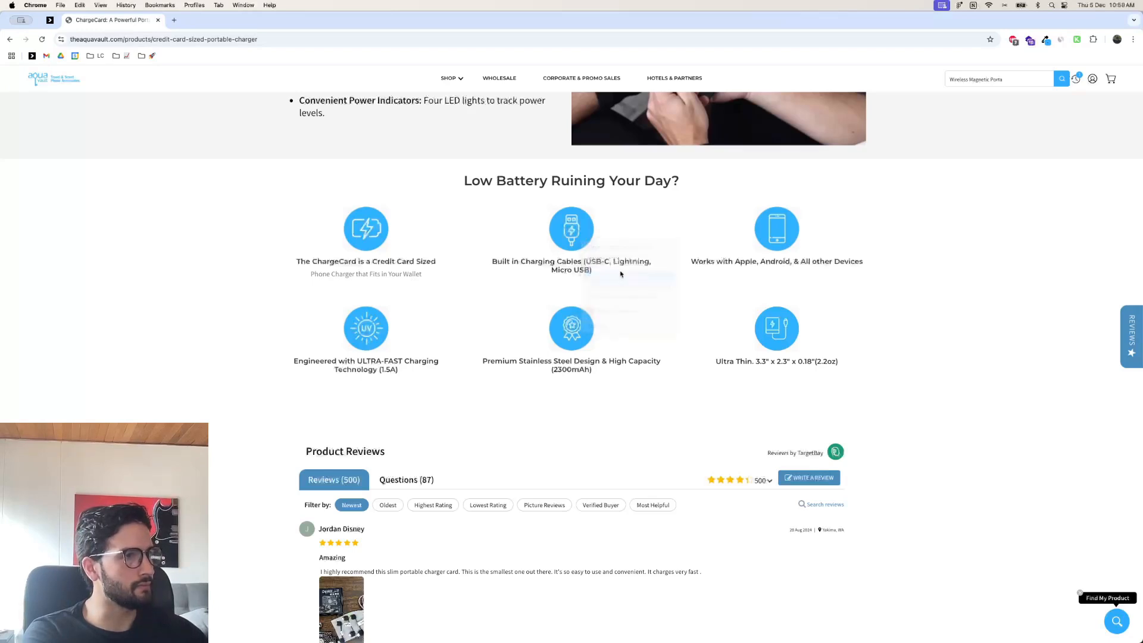
{"action": "right_click", "coordinate": [587, 232]}
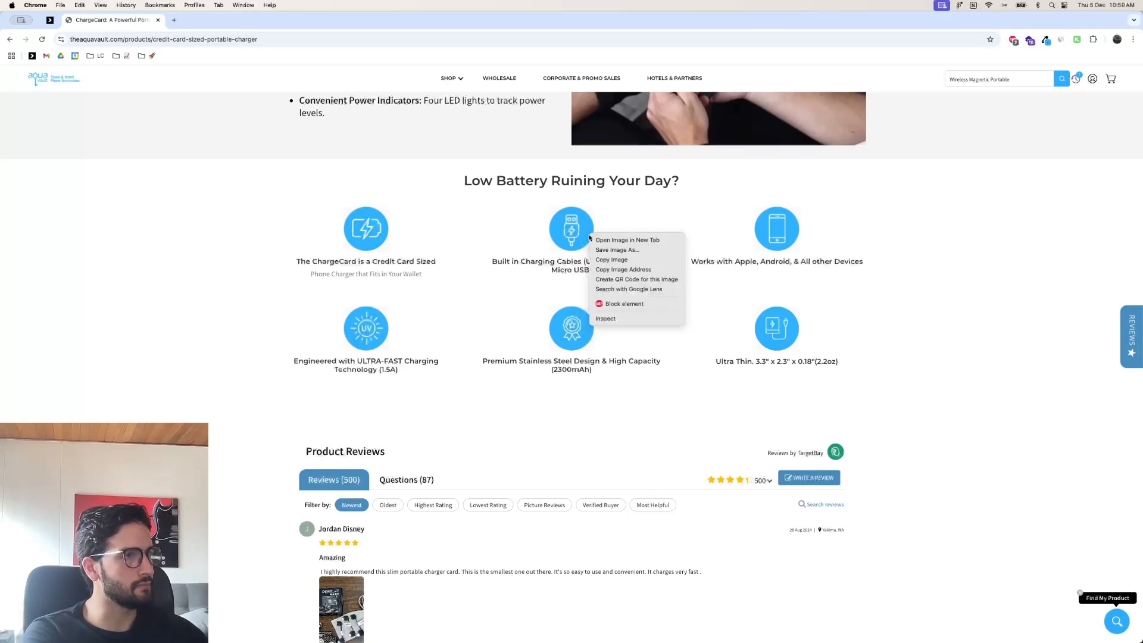
{"action": "left_click", "coordinate": [610, 259]}
{"action": "left_click", "coordinate": [583, 623]}
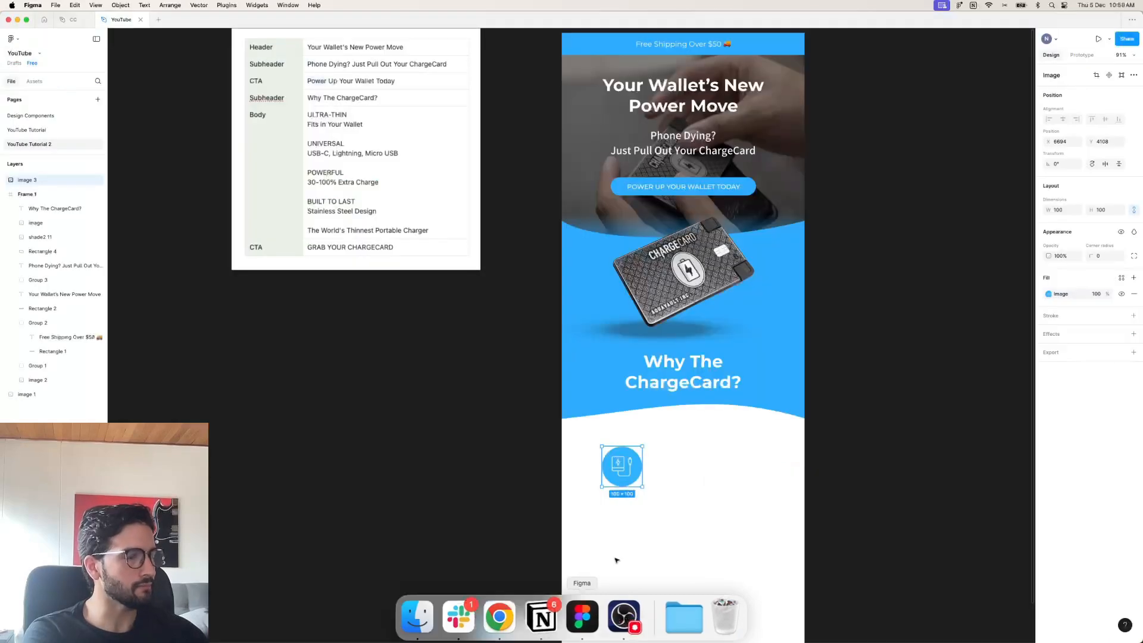
{"action": "key", "text": "super+v"}
{"action": "left_click_drag", "start_coordinate": [579, 348], "coordinate": [755, 478]}
Copy the UV icon above "Engineered with ULTRA-FAST Charging Technology" in Chrome and paste it in Figma below the ultra-thin icon.
{"action": "left_click", "coordinate": [516, 623]}
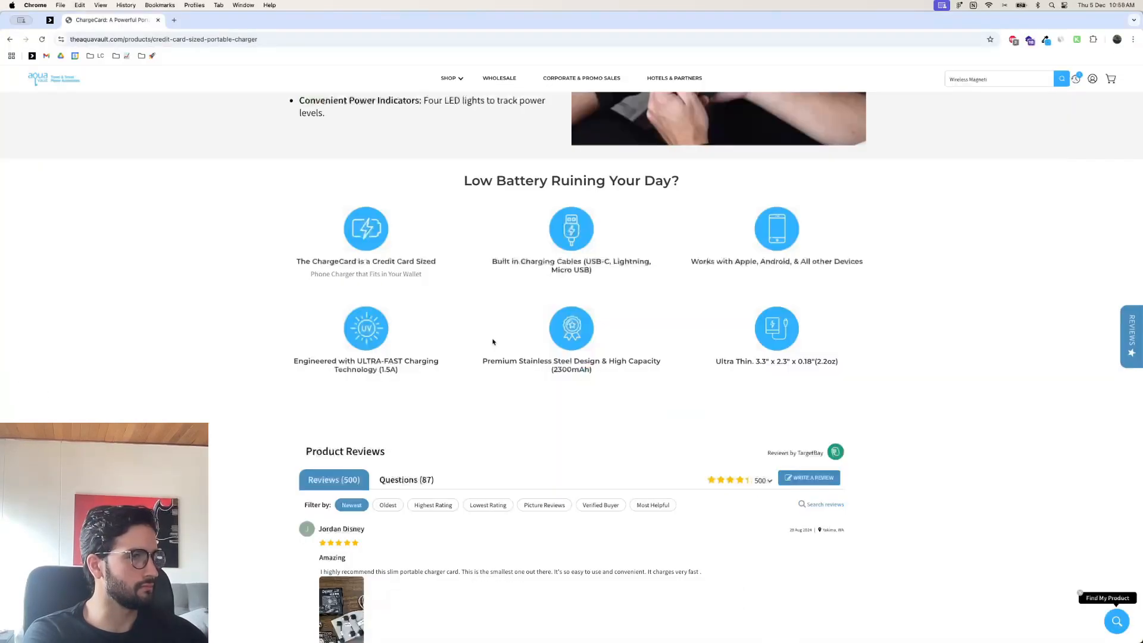
{"action": "right_click", "coordinate": [359, 337]}
{"action": "left_click", "coordinate": [393, 364]}
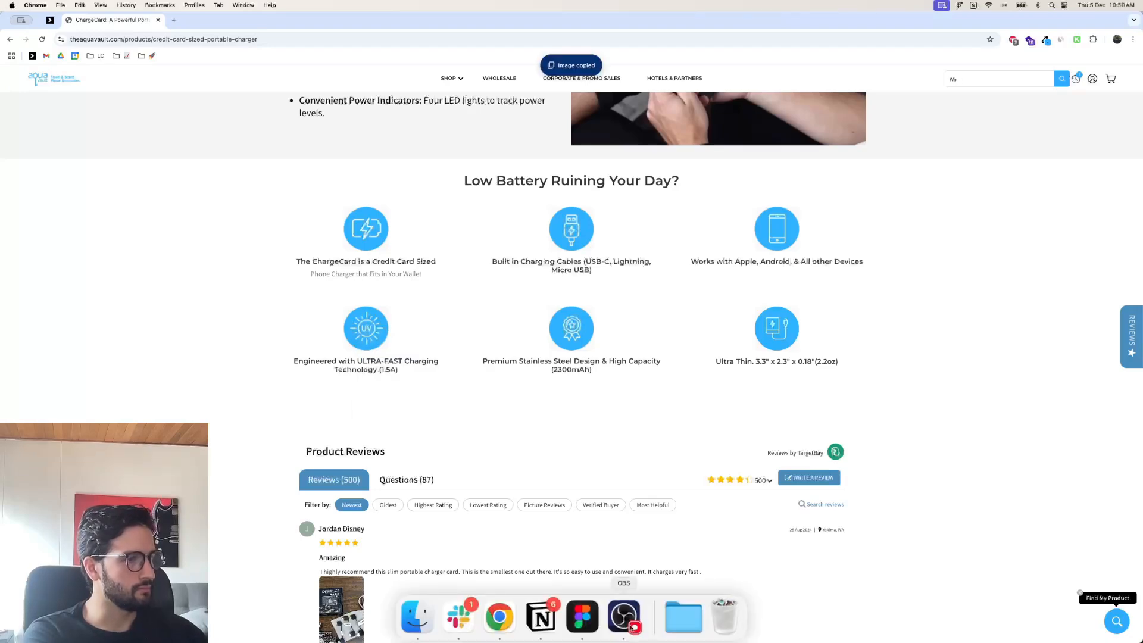
{"action": "scroll", "coordinate": [572, 357], "scroll_direction": "down", "scroll_amount": 2}
{"action": "left_click", "coordinate": [582, 621]}
{"action": "scroll", "coordinate": [631, 526], "scroll_direction": "down", "scroll_amount": 3}
{"action": "left_click", "coordinate": [650, 463]}
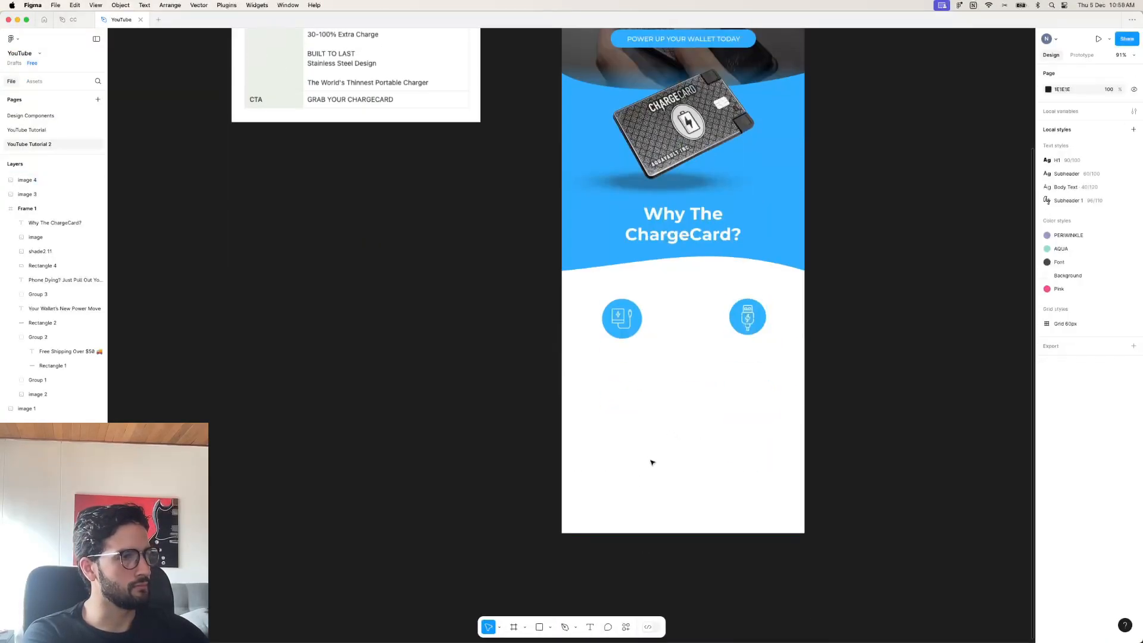
{"action": "key", "text": "super+v"}
{"action": "left_click_drag", "start_coordinate": [571, 340], "coordinate": [625, 439]}
Copy the ribbon icon above "Premium Stainless Steel Design" in Chrome and paste it in Figma below the charging-cable icon.
{"action": "mouse_move", "coordinate": [506, 640]}
{"action": "left_click", "coordinate": [501, 619]}
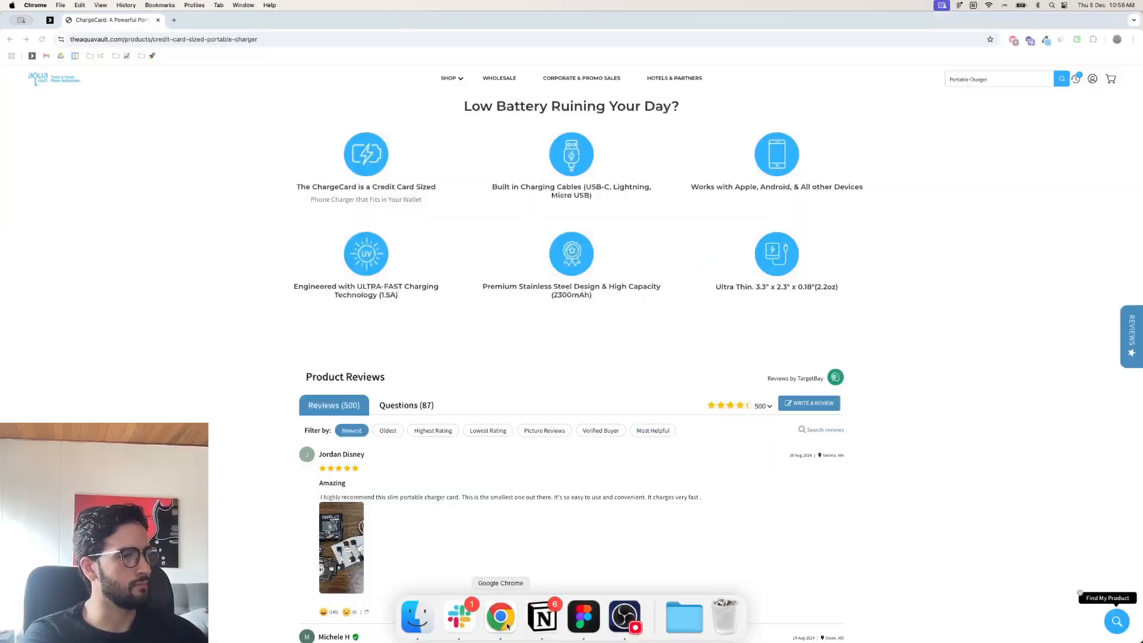
{"action": "right_click", "coordinate": [582, 264]}
{"action": "left_click", "coordinate": [604, 285]}
{"action": "mouse_move", "coordinate": [581, 640]}
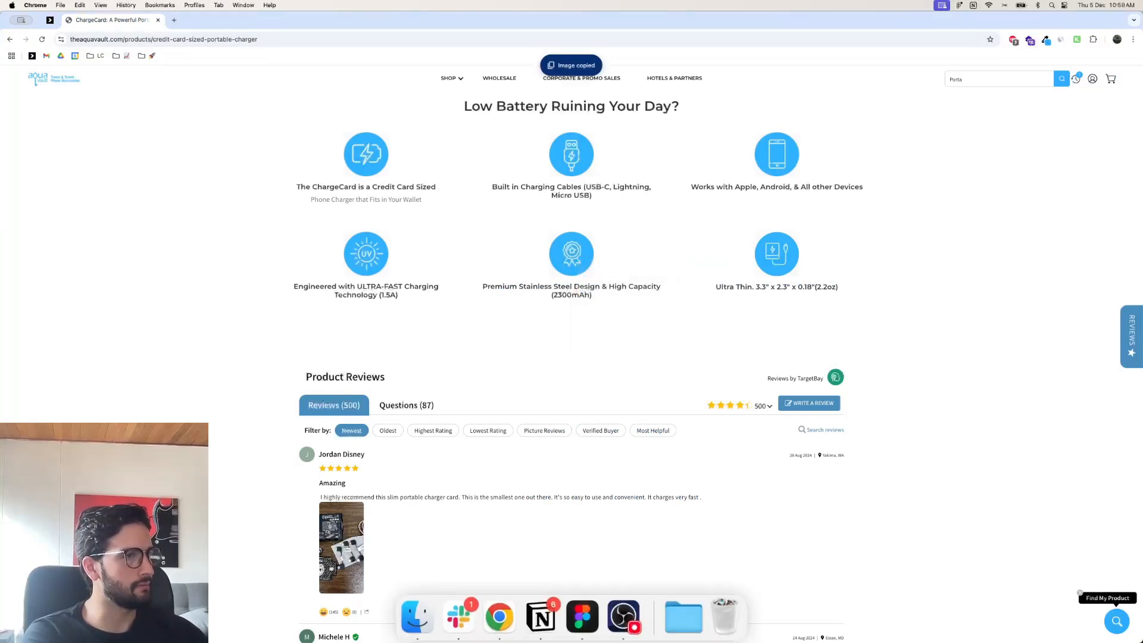
{"action": "left_click", "coordinate": [582, 617]}
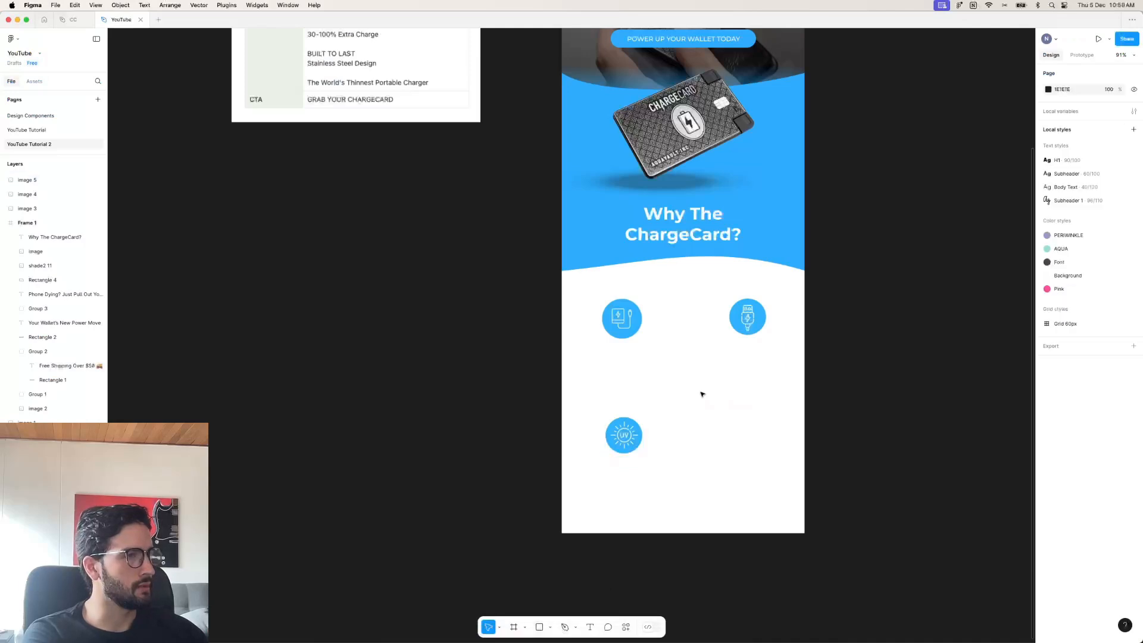
{"action": "key", "text": "cmd+v"}
{"action": "left_click_drag", "start_coordinate": [578, 328], "coordinate": [755, 436]}
Align the charging-cable, UV and ribbon icons with their neighbours to form an even two-by-two grid.
{"action": "left_click", "coordinate": [748, 321]}
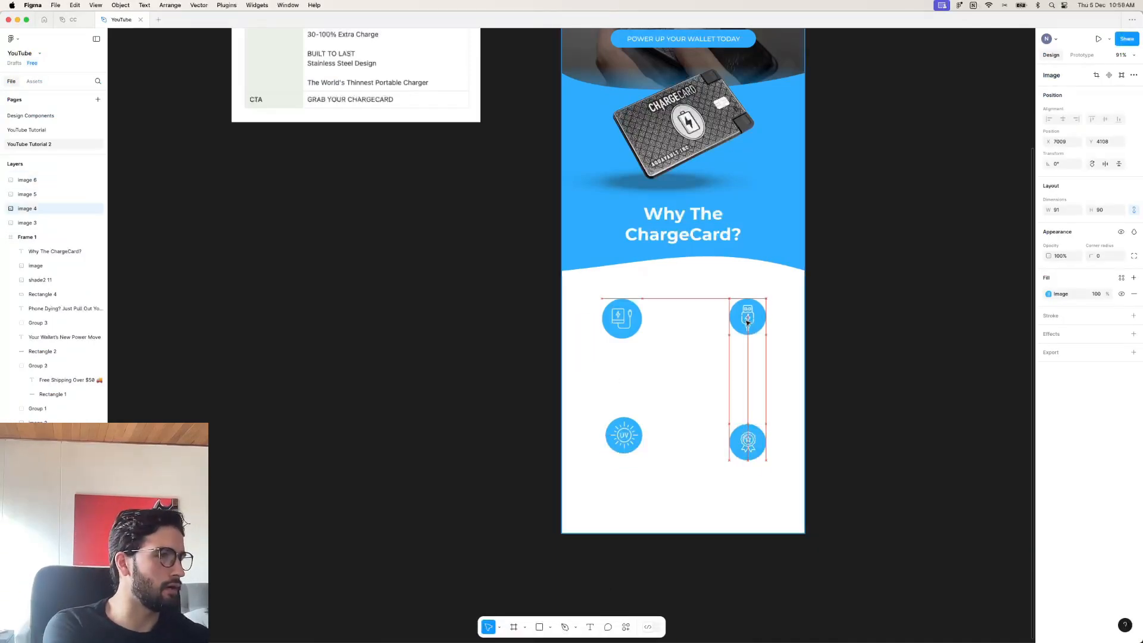
{"action": "left_click_drag", "start_coordinate": [748, 321], "coordinate": [748, 323]}
{"action": "left_click_drag", "start_coordinate": [623, 441], "coordinate": [623, 444]}
{"action": "left_click", "coordinate": [748, 443]}
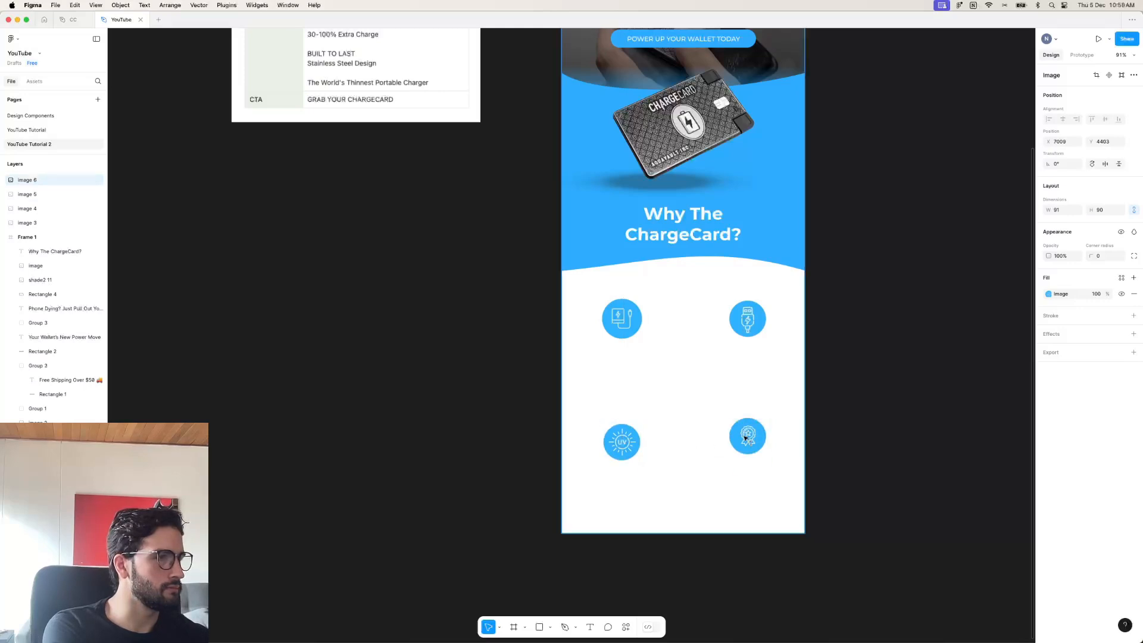
{"action": "left_click_drag", "start_coordinate": [748, 443], "coordinate": [747, 445]}
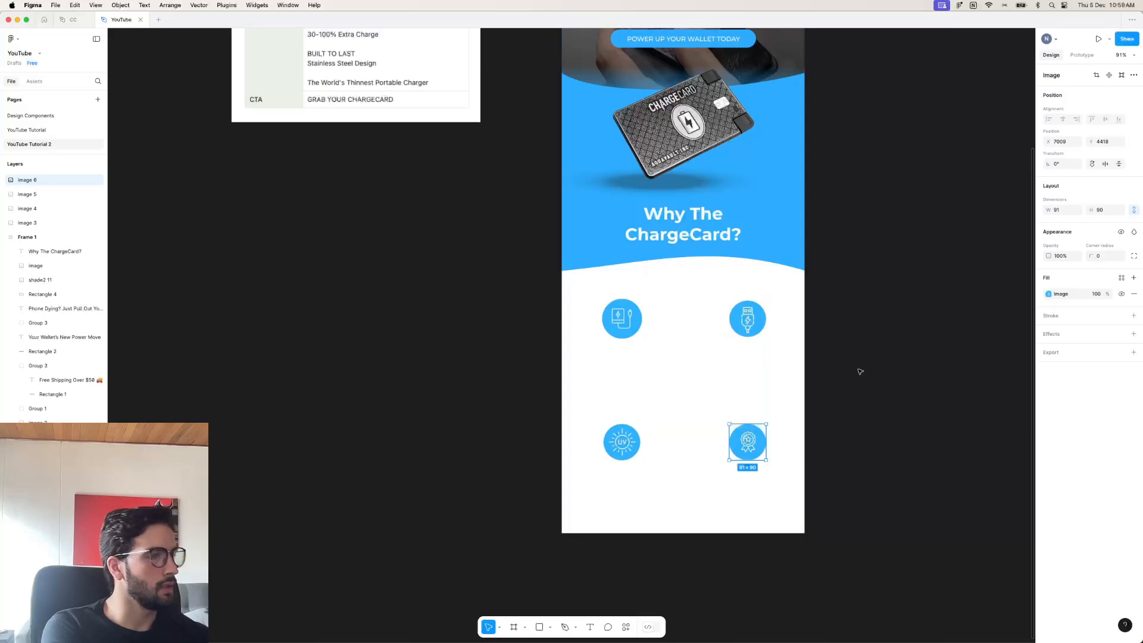
Centre the four feature icons together horizontally in the email frame, slightly lower beneath the blue wave.
{"action": "left_click", "coordinate": [856, 367]}
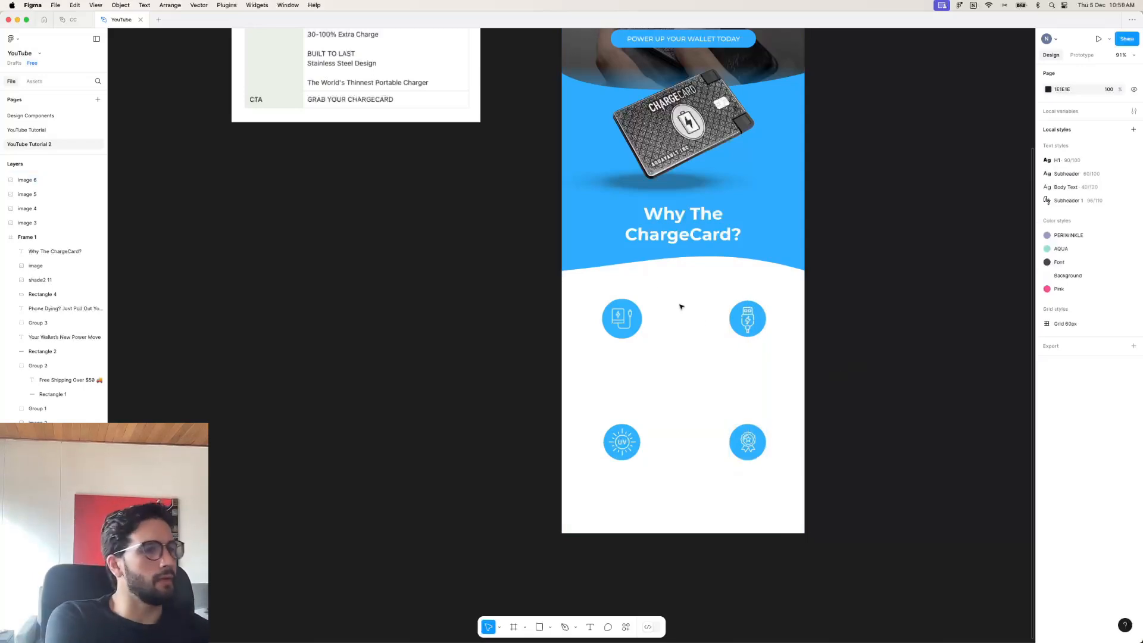
{"action": "left_click_drag", "start_coordinate": [658, 283], "coordinate": [642, 459]}
{"action": "left_click_drag", "start_coordinate": [868, 297], "coordinate": [582, 485]}
{"action": "left_click_drag", "start_coordinate": [766, 454], "coordinate": [755, 464]}
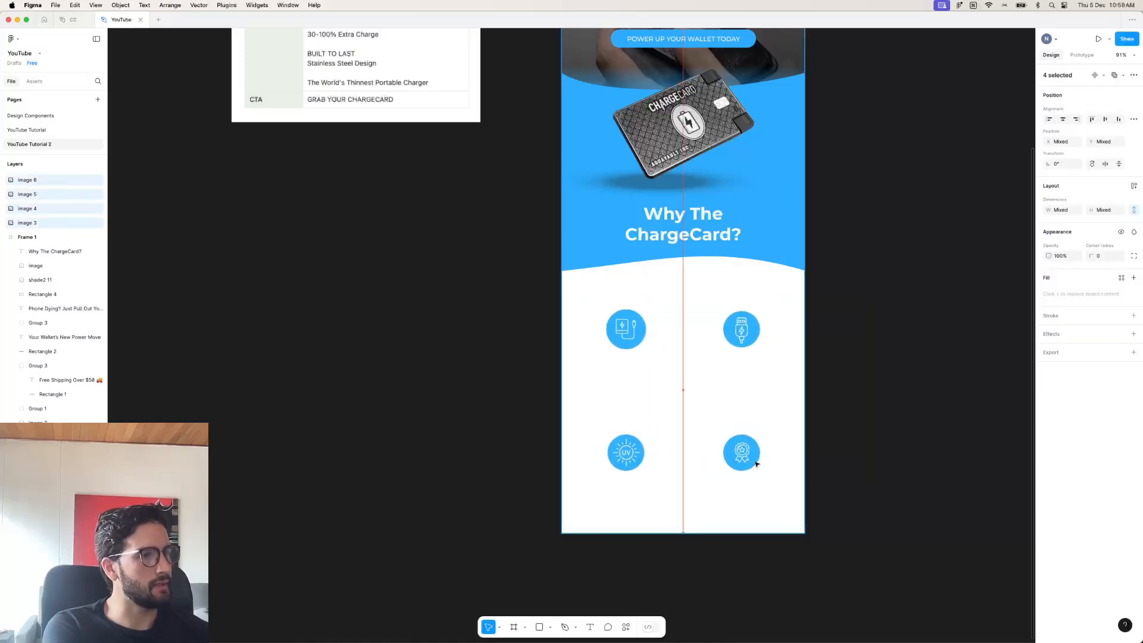
{"action": "left_click", "coordinate": [876, 383]}
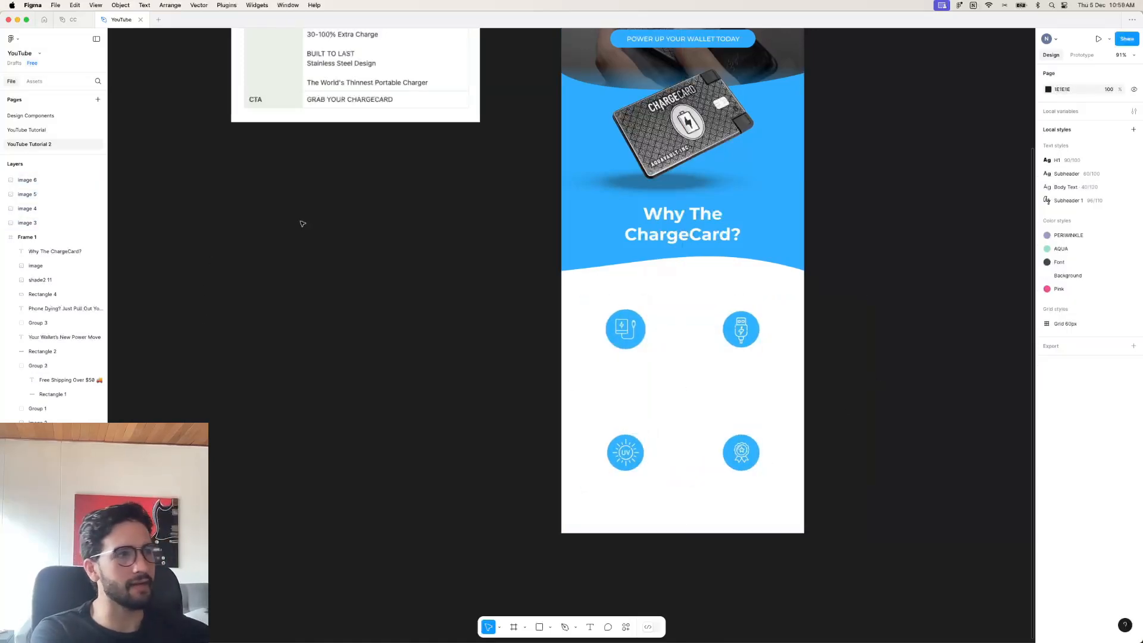
Duplicate the "Phone Dying?" subheader into the white area between the two icon rows and set its fill to black (000000).
{"action": "scroll", "coordinate": [663, 311], "scroll_direction": "up", "scroll_amount": 3}
{"action": "left_click", "coordinate": [685, 74]}
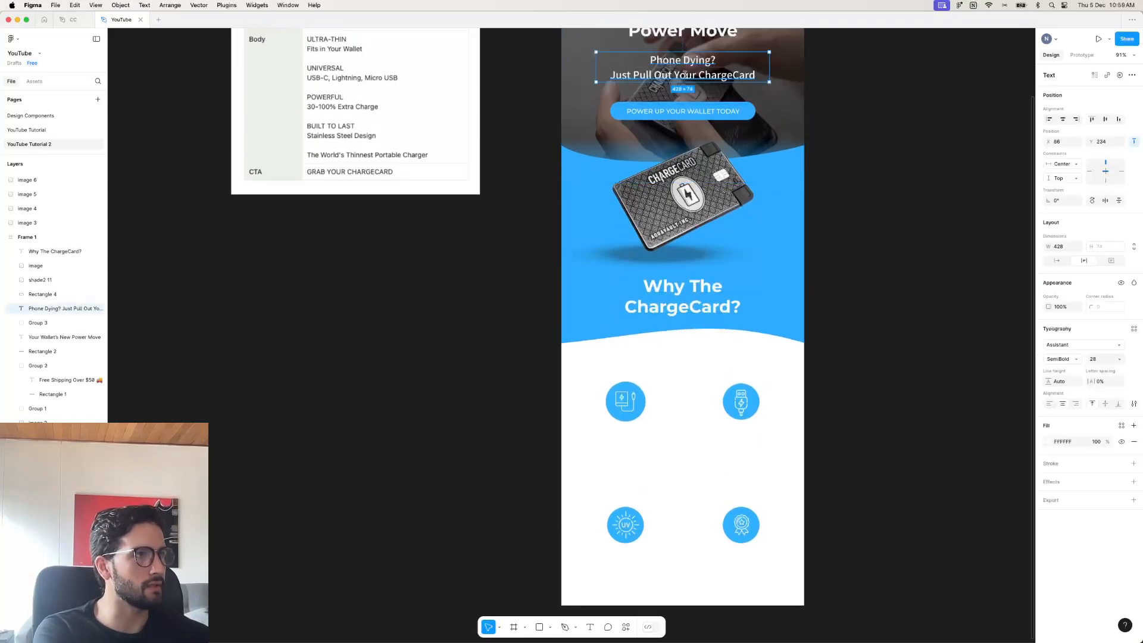
{"action": "double_click", "coordinate": [685, 75]}
{"action": "key", "text": "Escape"}
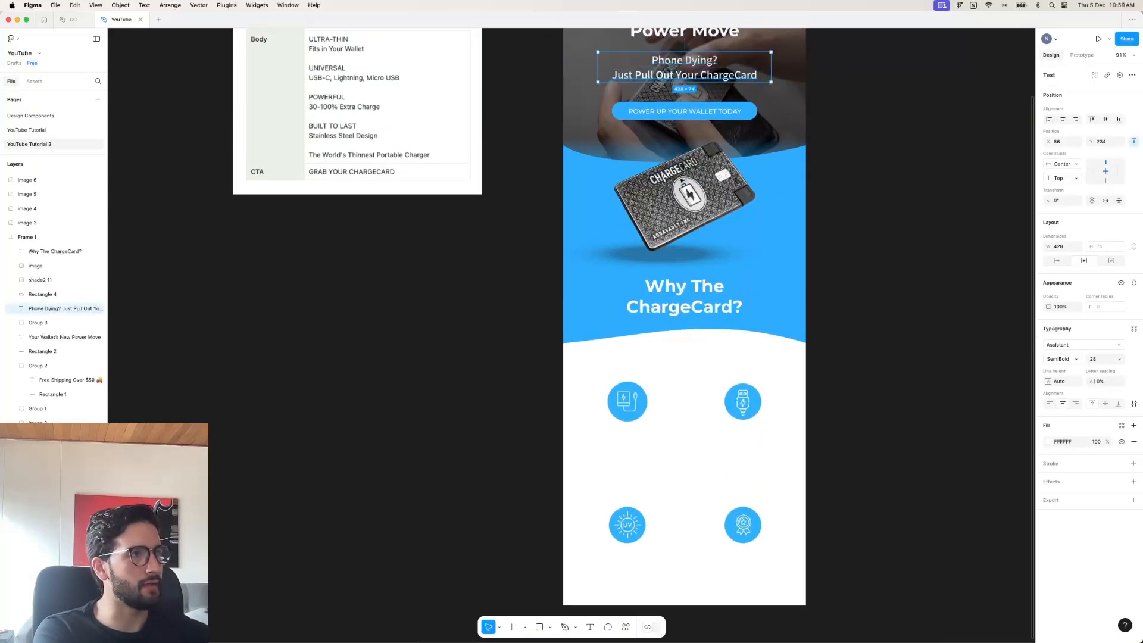
{"action": "left_click_drag", "start_coordinate": [683, 180], "coordinate": [668, 466]}
{"action": "scroll", "coordinate": [970, 451], "scroll_direction": "right", "scroll_amount": 1}
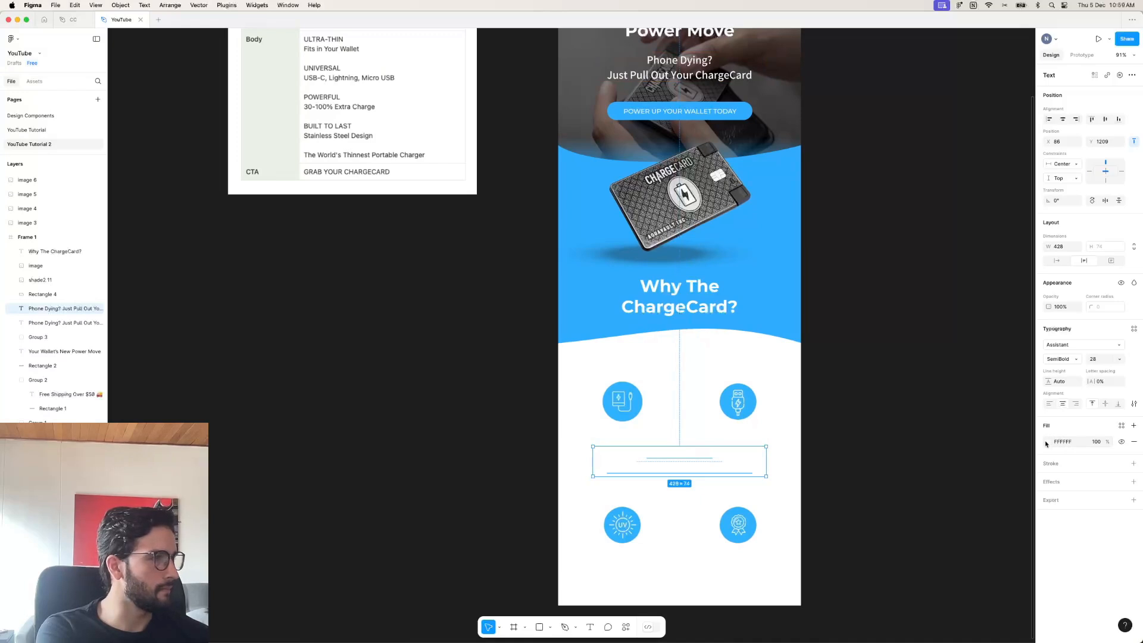
{"action": "left_click", "coordinate": [1048, 442]}
{"action": "left_click_drag", "start_coordinate": [997, 446], "coordinate": [993, 528]}
{"action": "scroll", "coordinate": [833, 572], "scroll_direction": "down", "scroll_amount": 1}
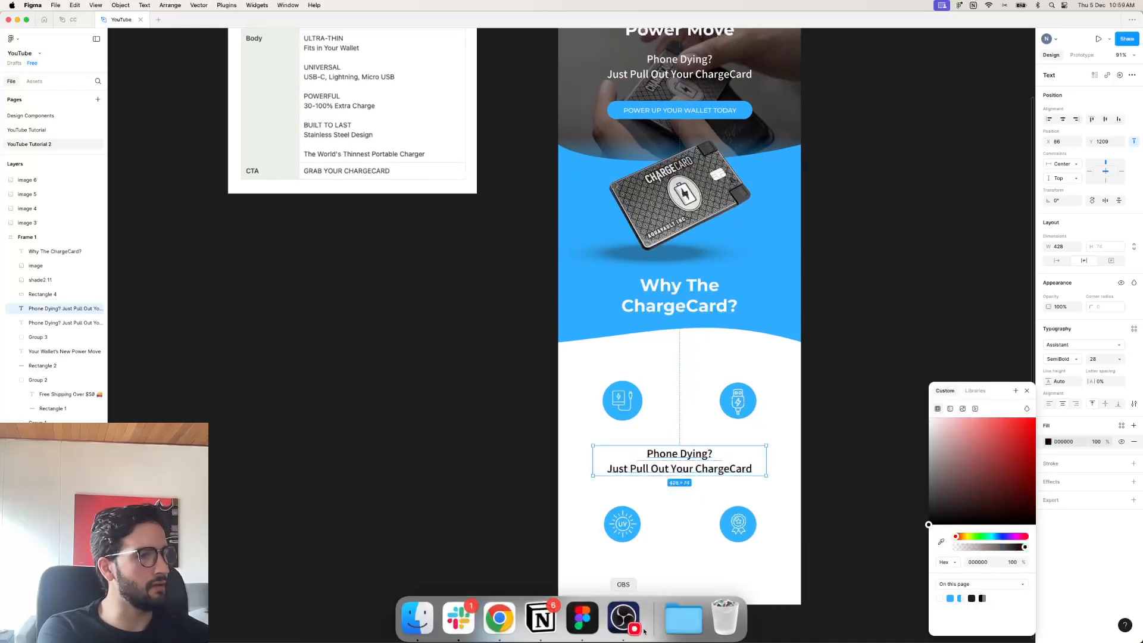
Check the "ChargeCard is a Big Deal" feature bullets on the product page in Chrome, then return to Figma.
{"action": "left_click", "coordinate": [499, 618]}
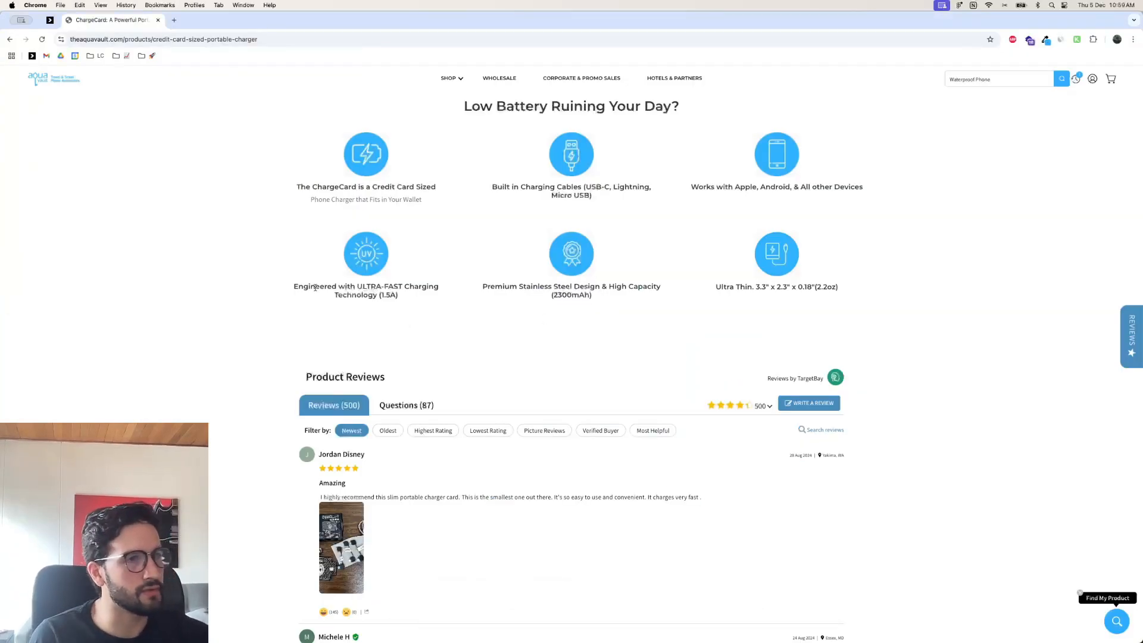
{"action": "scroll", "coordinate": [316, 285], "scroll_direction": "up", "scroll_amount": 8}
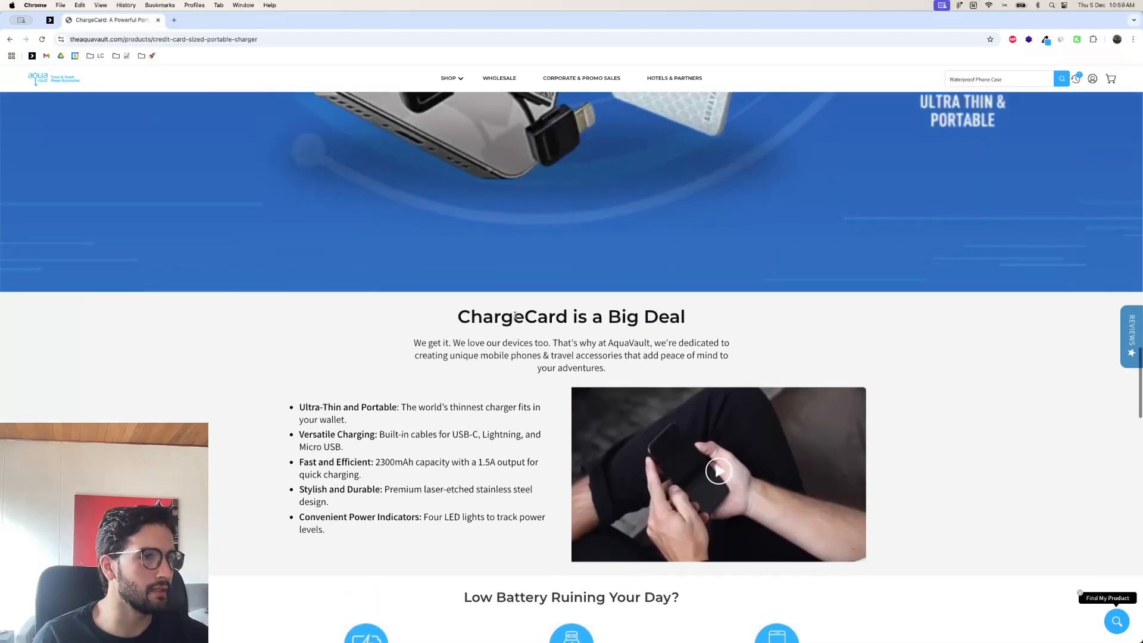
{"action": "left_click_drag", "start_coordinate": [300, 437], "coordinate": [352, 451]}
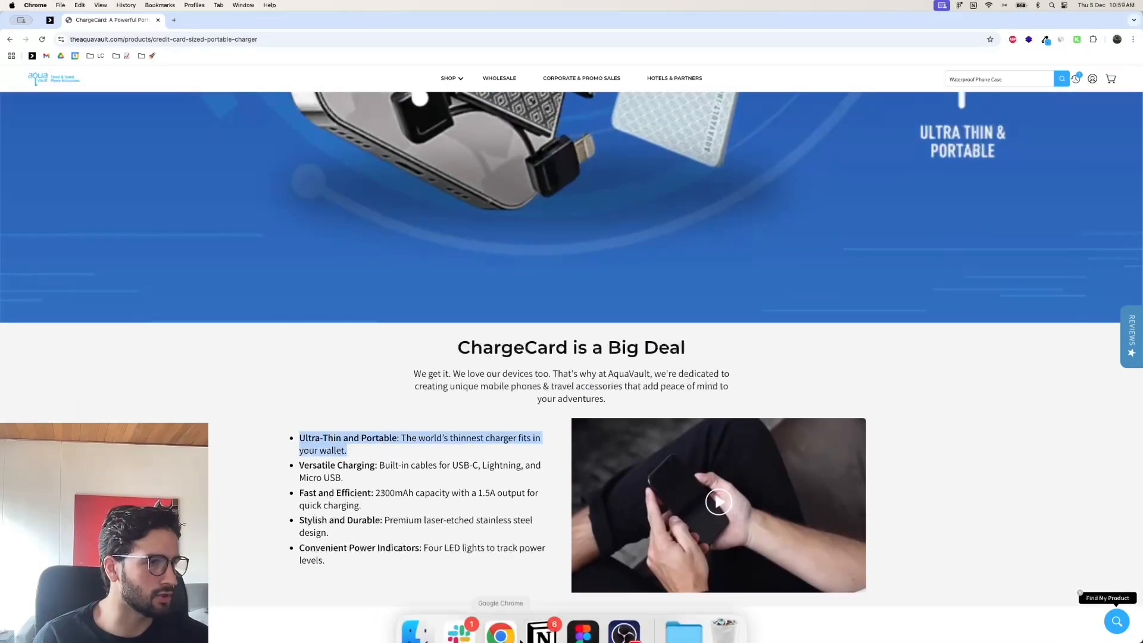
{"action": "left_click", "coordinate": [582, 617]}
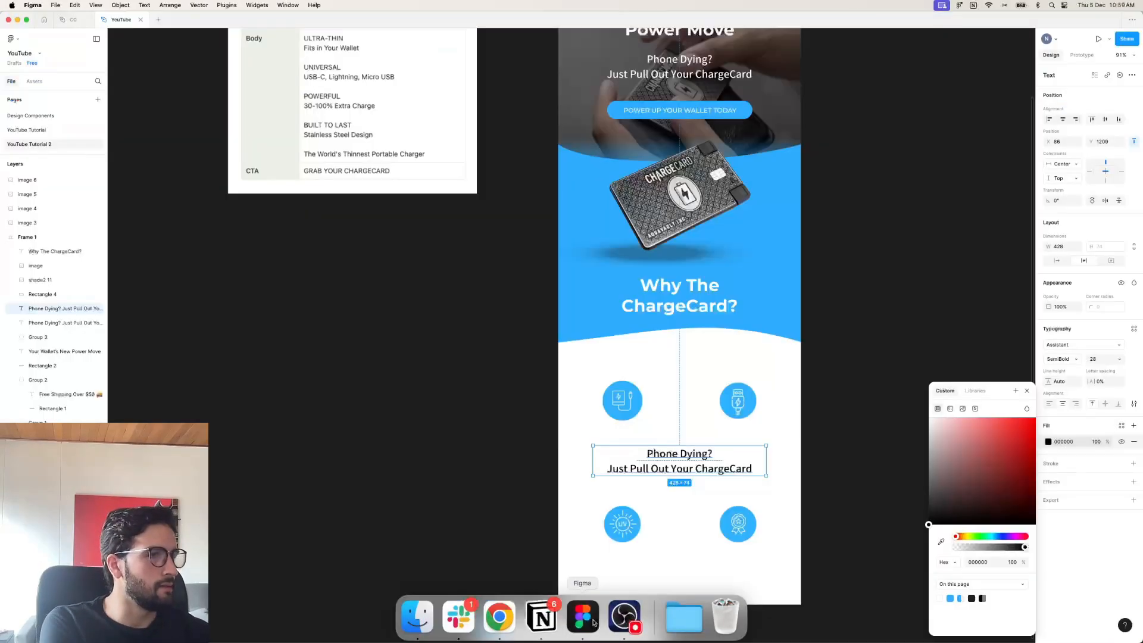
Move the supplied copy table down so that it sits beside the feature icons section.
{"action": "double_click", "coordinate": [679, 462]}
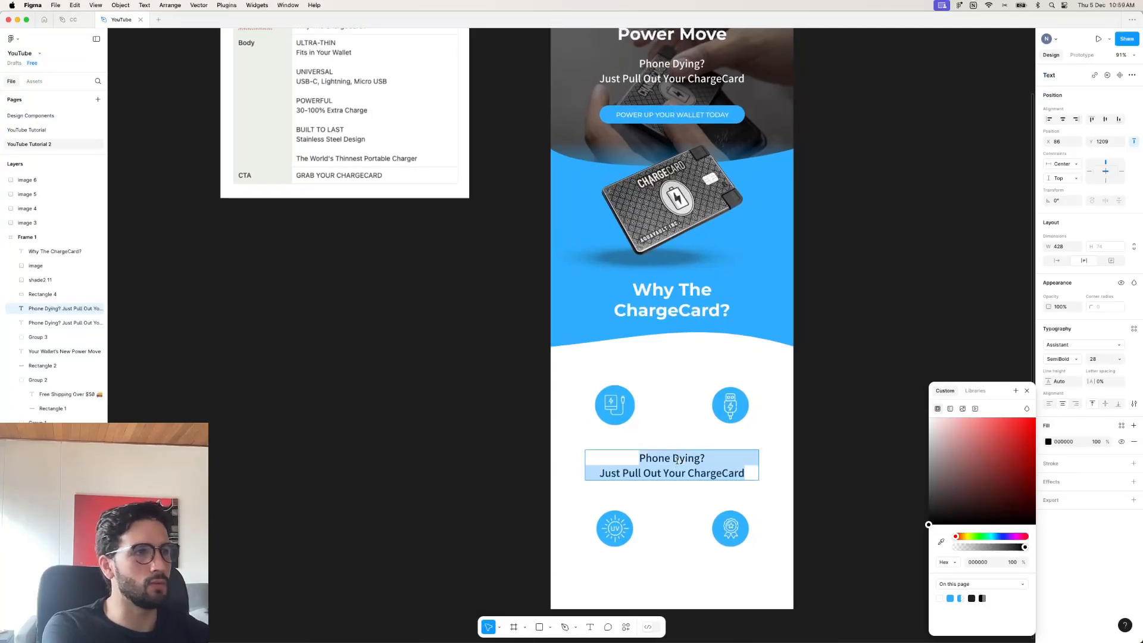
{"action": "key", "text": "Escape"}
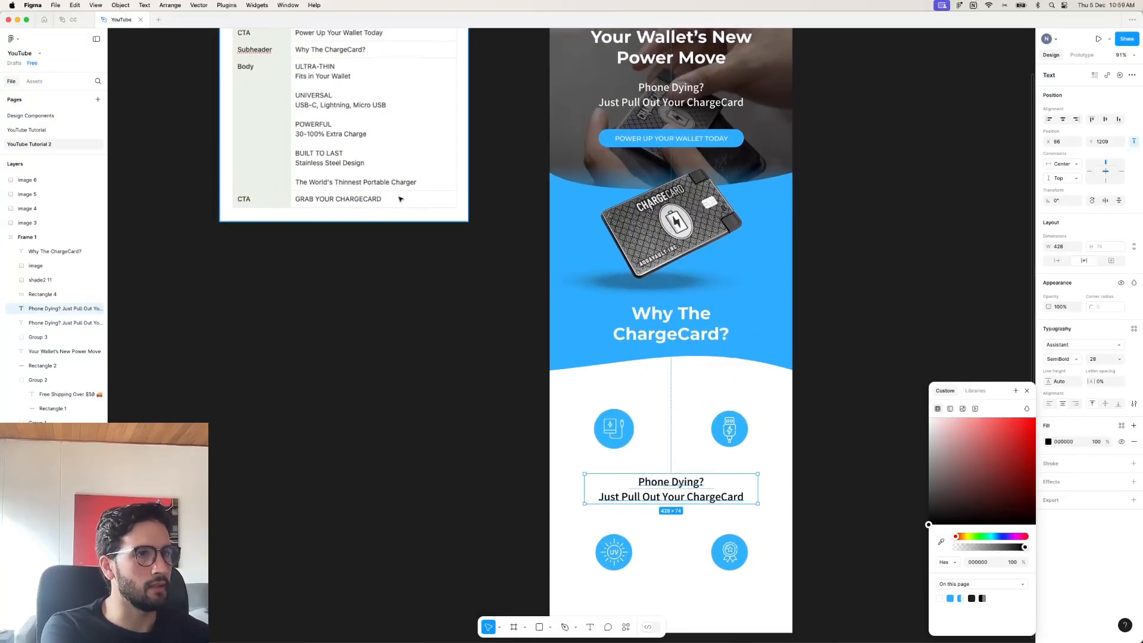
{"action": "left_click_drag", "start_coordinate": [400, 199], "coordinate": [367, 557]}
{"action": "scroll", "coordinate": [619, 452], "scroll_direction": "down", "scroll_amount": 2}
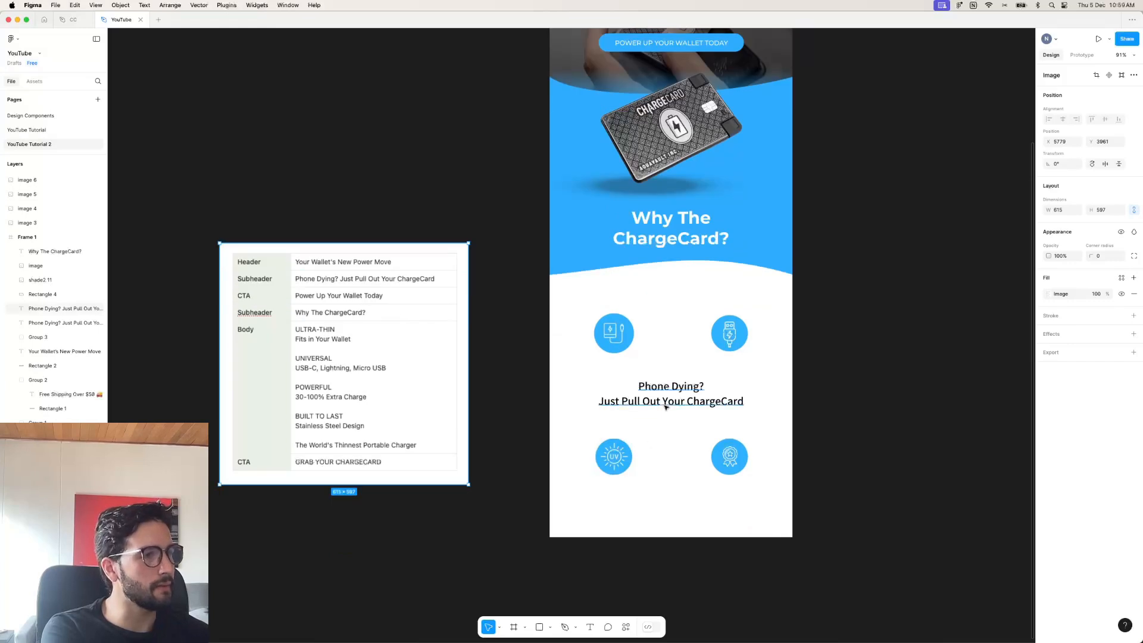
Move the duplicated text beneath the ultra-thin icon and replace its wording with "ULTRA-THIN" and "Fits in Your Wallet" on two lines.
{"action": "left_click_drag", "start_coordinate": [668, 403], "coordinate": [625, 388]}
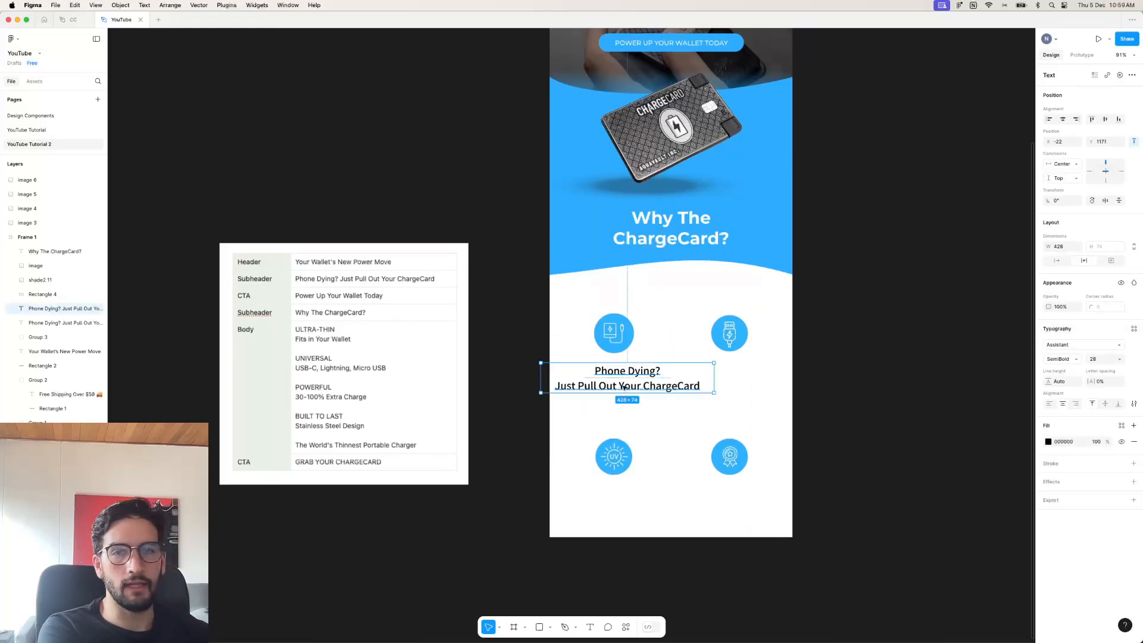
{"action": "double_click", "coordinate": [624, 387]}
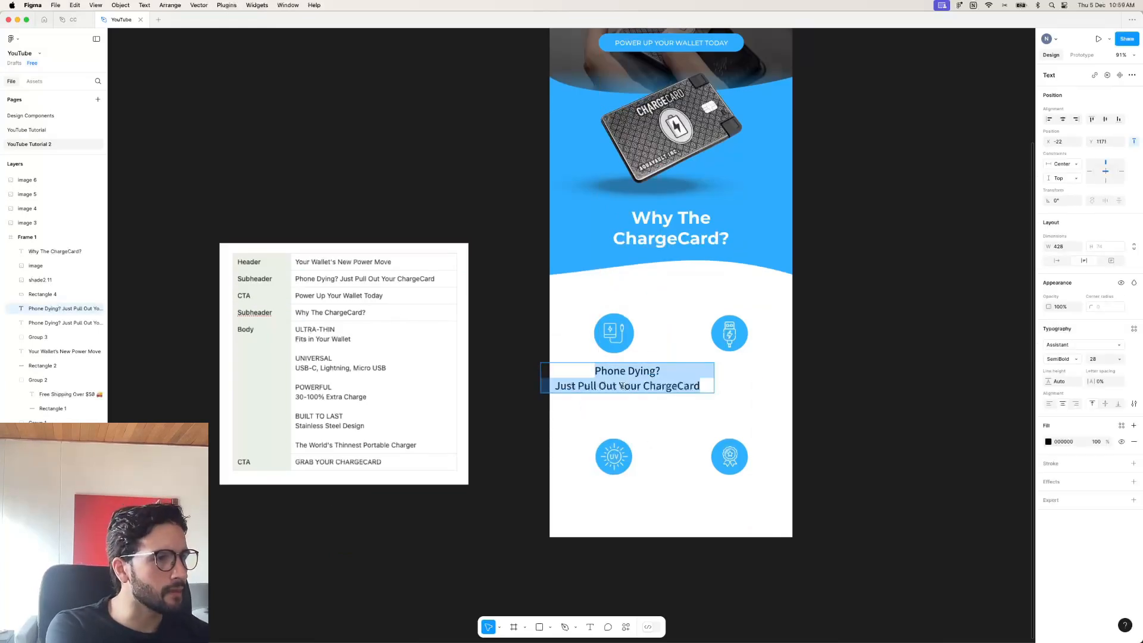
{"action": "type", "text": "ULTRA-THIN"}
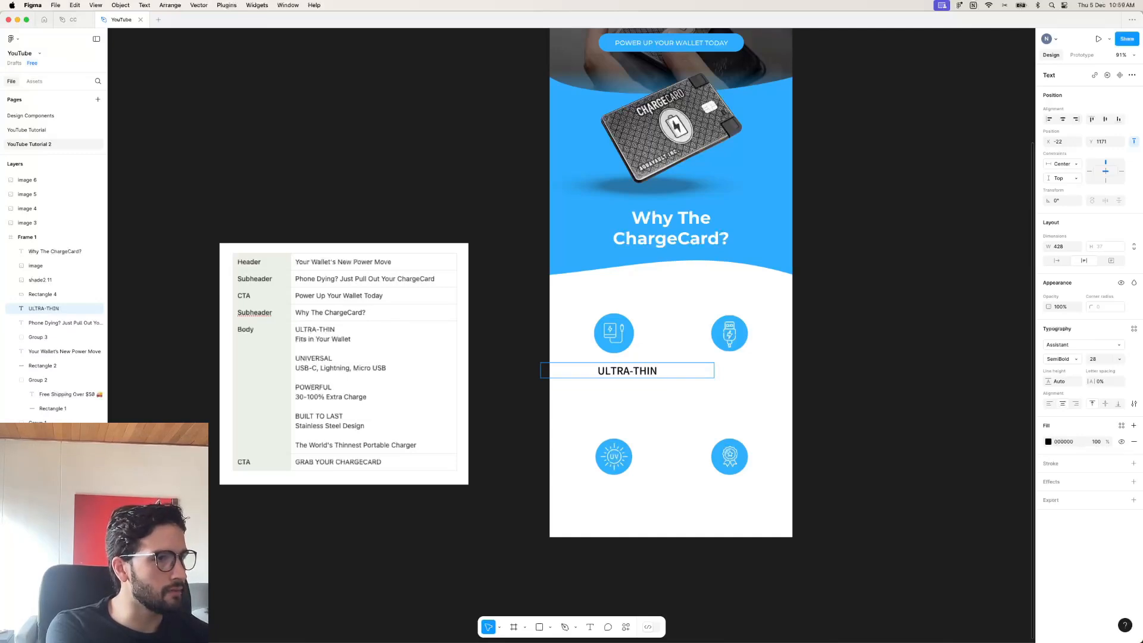
{"action": "key", "text": "Return"}
{"action": "type", "text": "Fits in "}
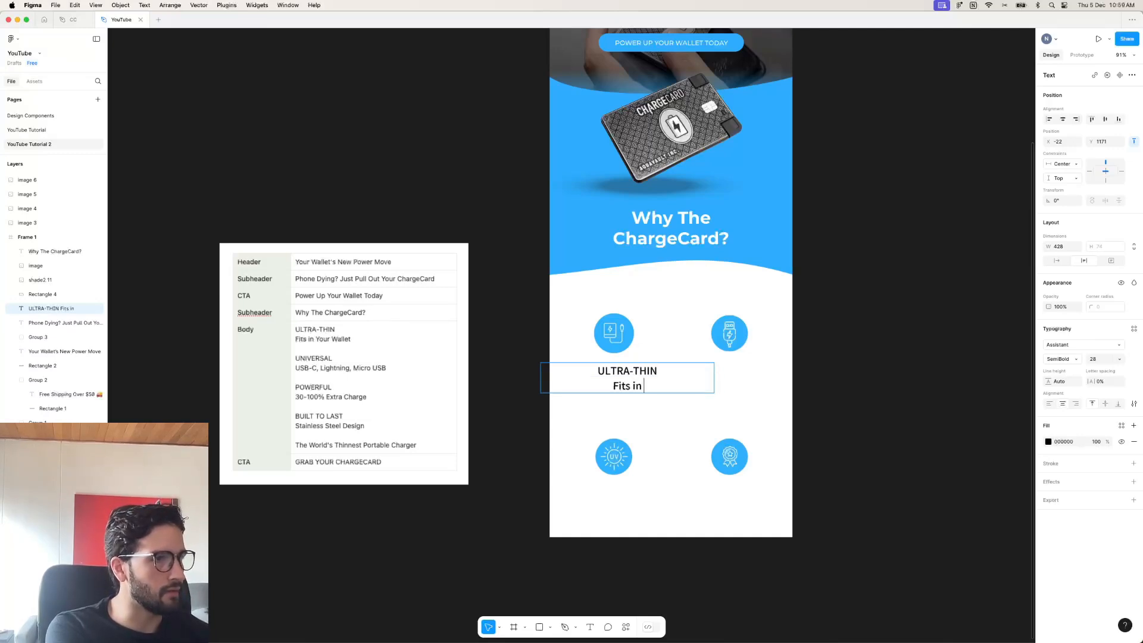
{"action": "type", "text": "Your WAllet"}
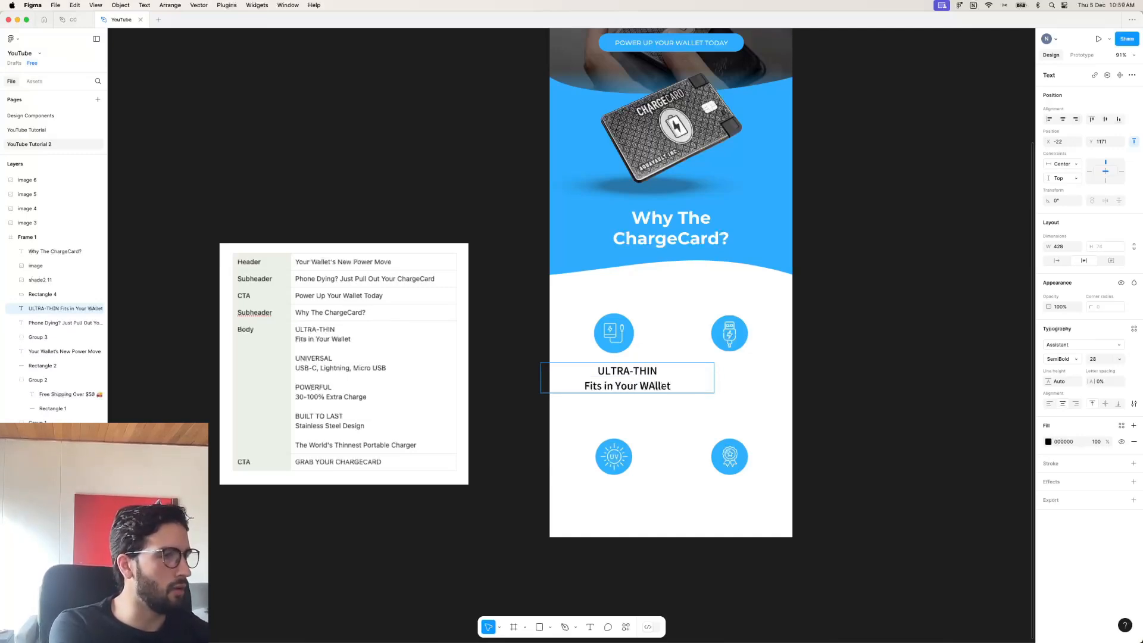
{"action": "key", "text": "BackSpace"}
{"action": "key", "text": "BackSpace"}
{"action": "key", "text": "BackSpace"}
{"action": "key", "text": "BackSpace"}
{"action": "type", "text": "allet"}
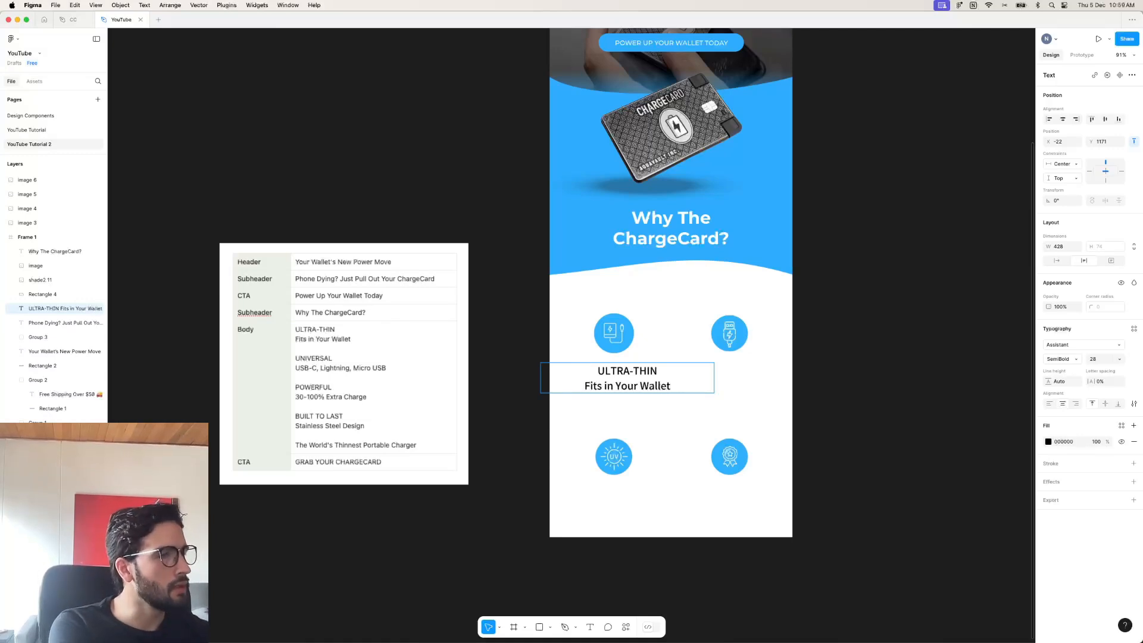
Set the "ULTRA-THIN" line of the caption to Bold and the "Fits in Your Wallet" line to Regular.
{"action": "triple_click", "coordinate": [630, 372]}
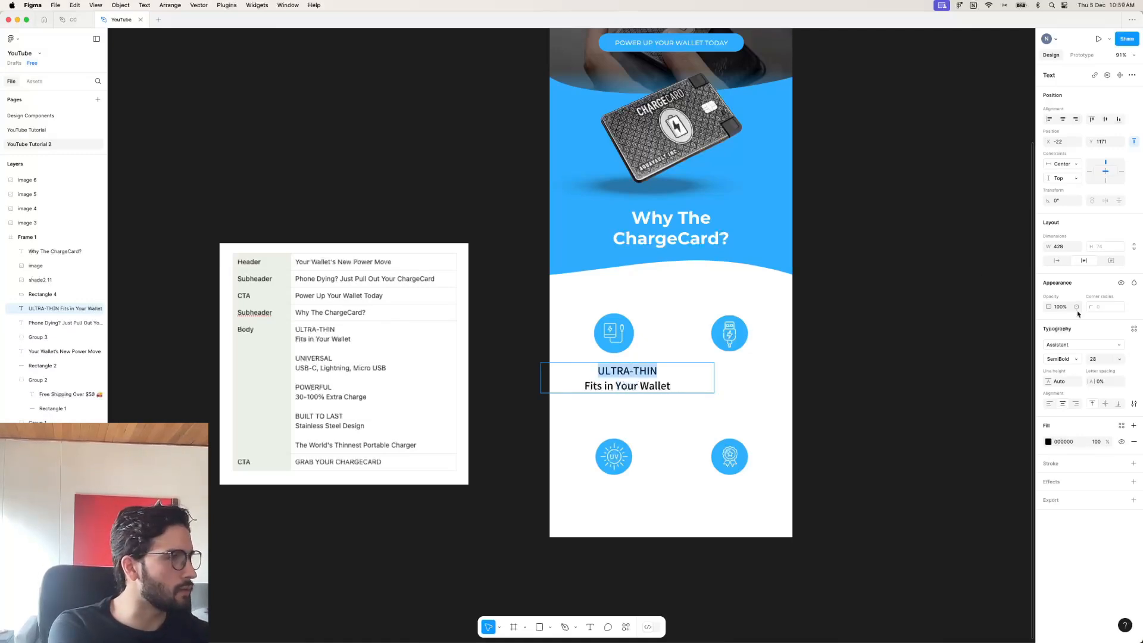
{"action": "left_click", "coordinate": [1070, 358]}
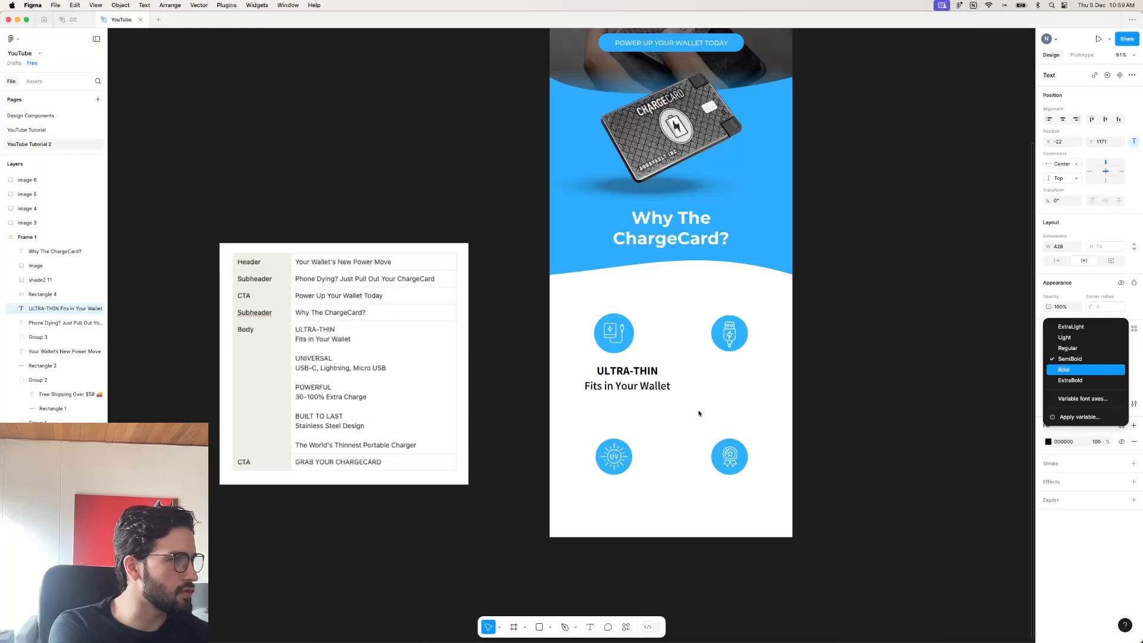
{"action": "triple_click", "coordinate": [590, 389]}
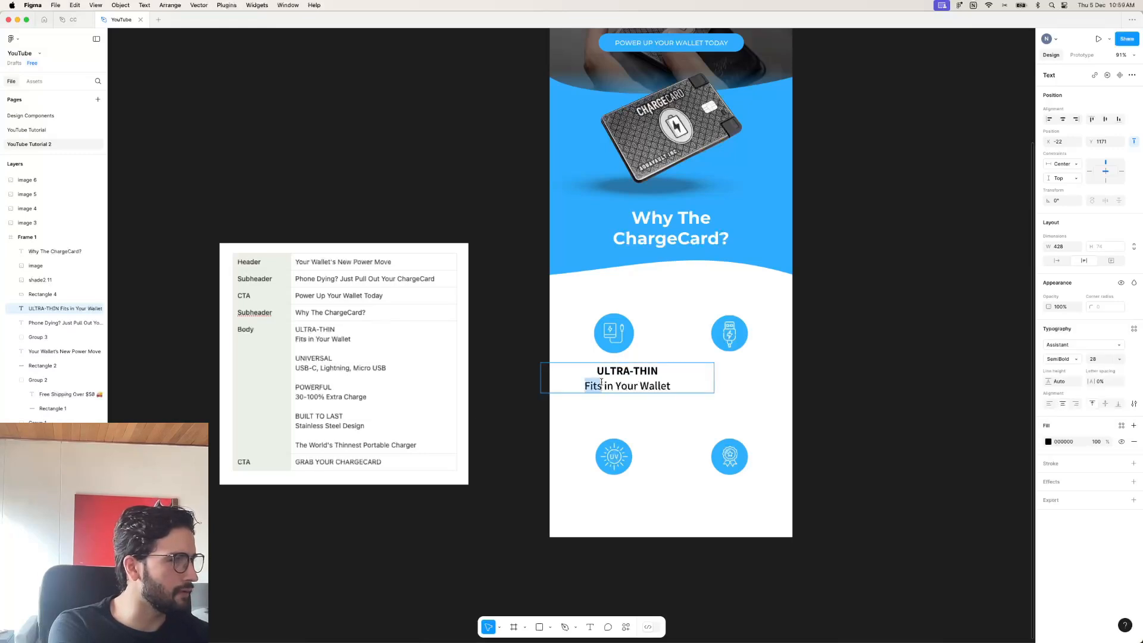
{"action": "left_click", "coordinate": [1070, 358]}
{"action": "left_click", "coordinate": [1065, 342]}
{"action": "key", "text": "Escape"}
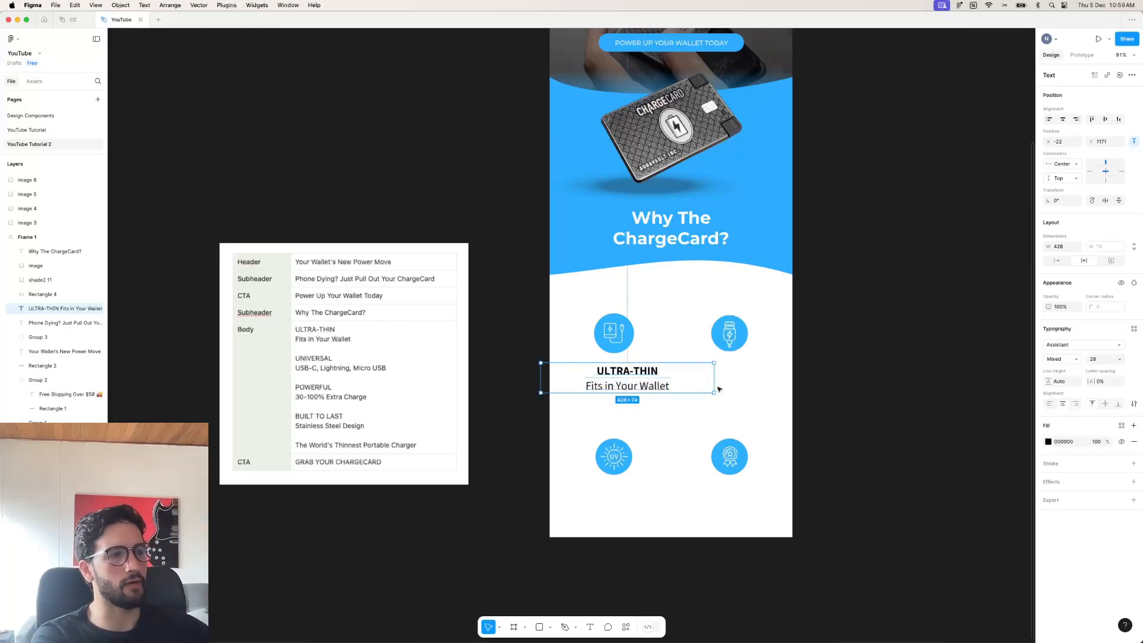
Set the font size of the whole ULTRA-THIN caption to 26.
{"action": "left_click", "coordinate": [1096, 359]}
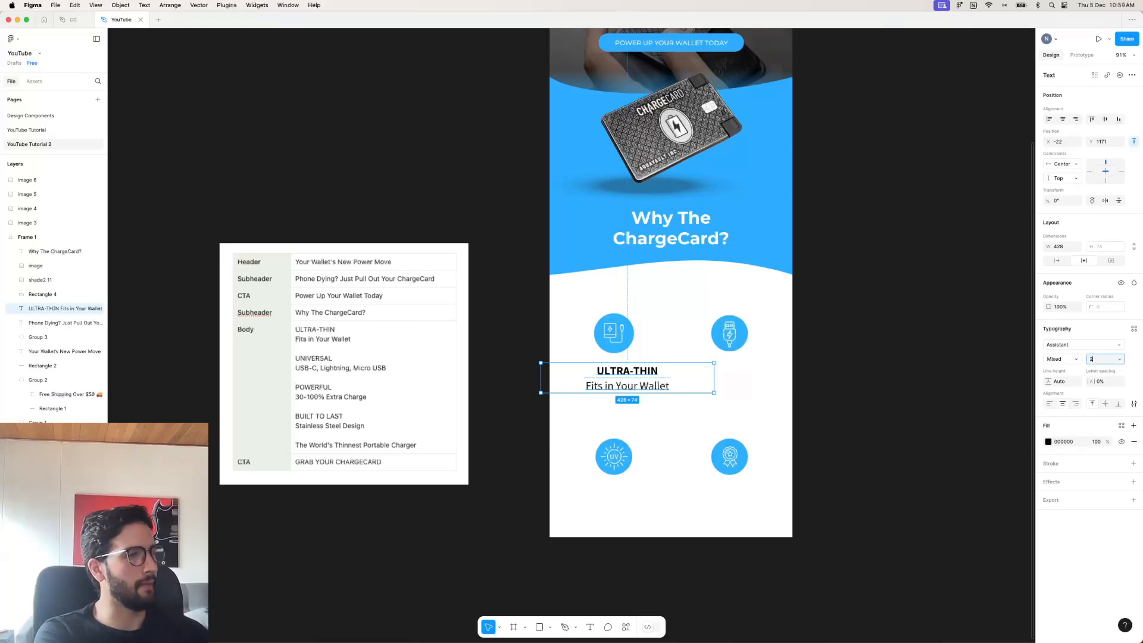
{"action": "type", "text": "26"}
{"action": "key", "text": "Return"}
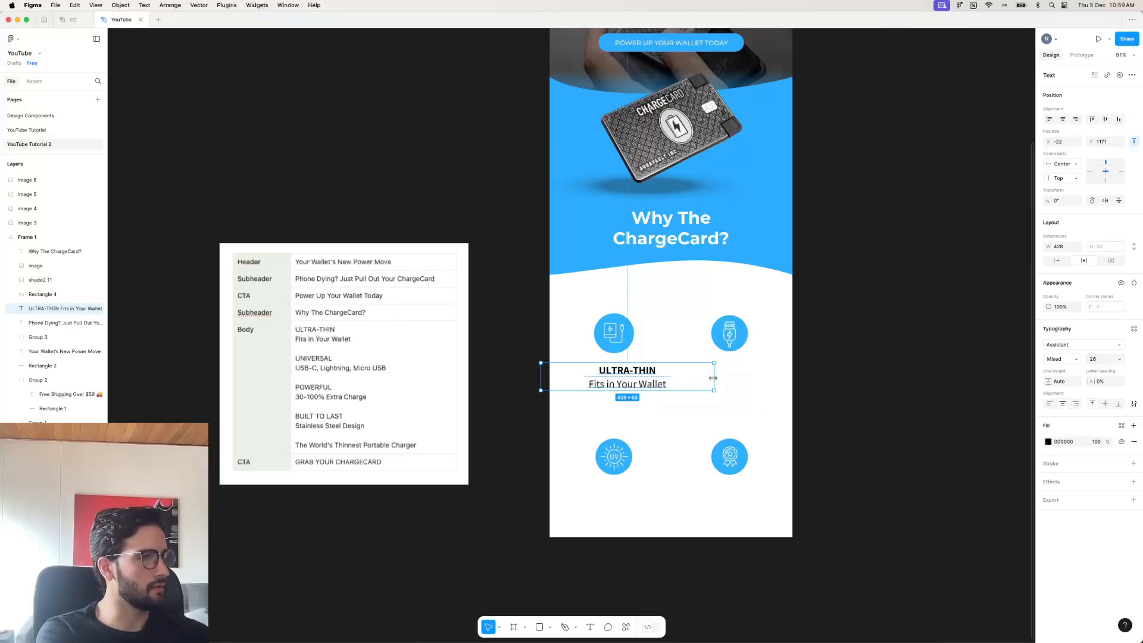
Fit the caption's box to its text, centred under its icon, and place a copy beneath the USB plug icon.
{"action": "double_click", "coordinate": [712, 379]}
{"action": "left_click_drag", "start_coordinate": [612, 374], "coordinate": [733, 379]}
{"action": "left_click", "coordinate": [841, 363]}
Replace the heading of the copied caption beneath the USB plug icon with "UNIVERSAL".
{"action": "left_click", "coordinate": [739, 373]}
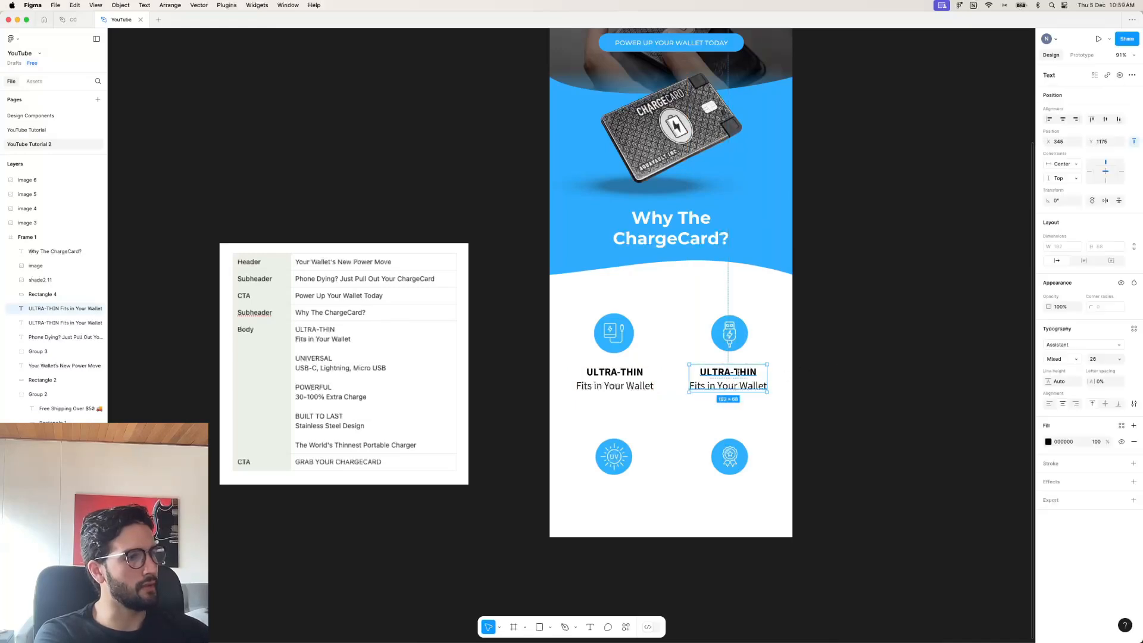
{"action": "double_click", "coordinate": [739, 373]}
{"action": "type", "text": "IJN"}
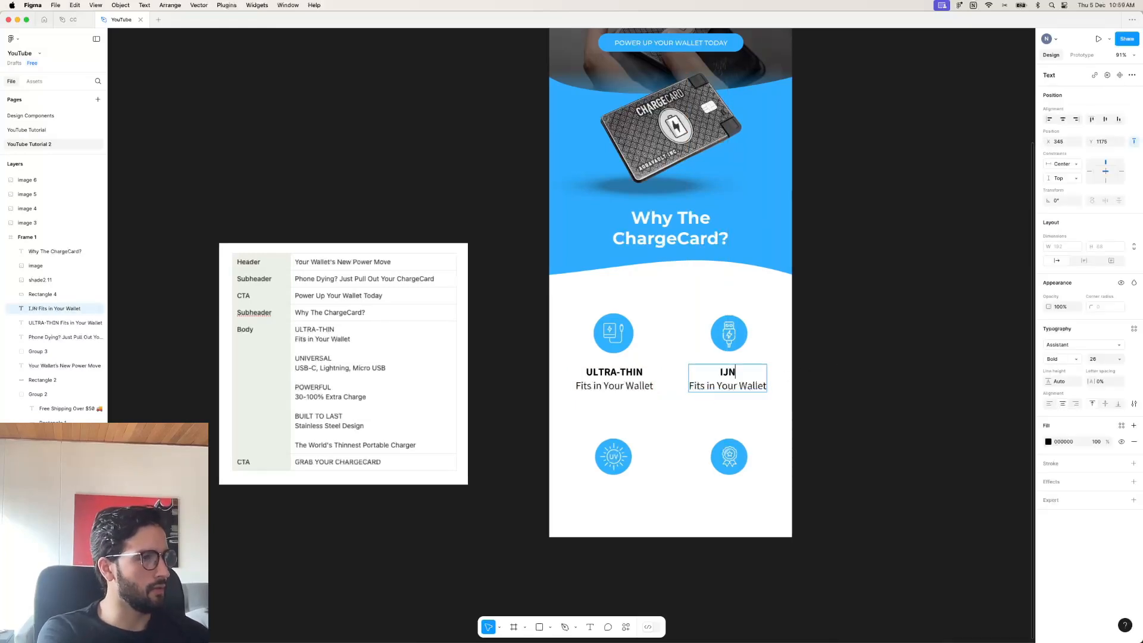
{"action": "key", "text": "BackSpace"}
{"action": "key", "text": "BackSpace"}
{"action": "key", "text": "BackSpace"}
{"action": "type", "text": "UHN"}
{"action": "key", "text": "BackSpace"}
{"action": "key", "text": "BackSpace"}
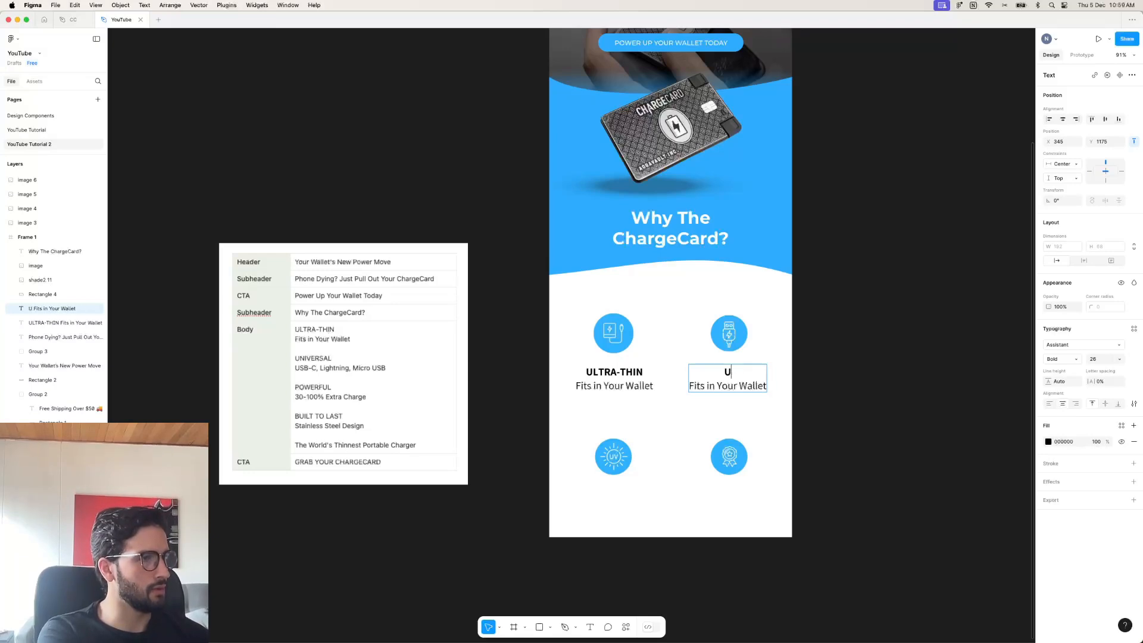
{"action": "type", "text": "NIVERSAL"}
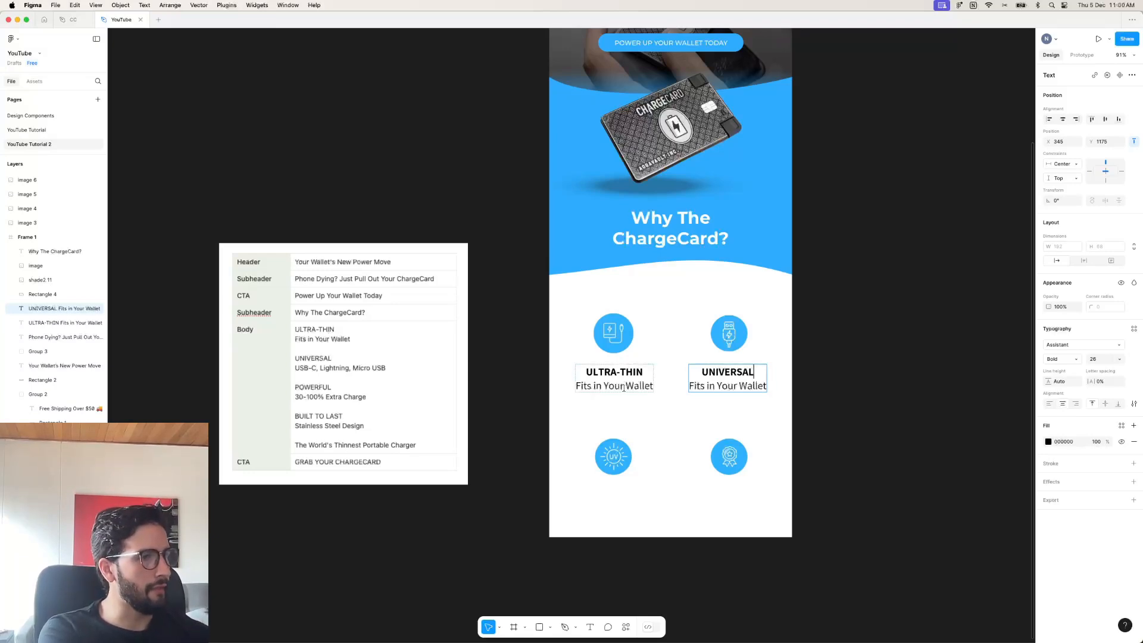
{"action": "left_click", "coordinate": [624, 387]}
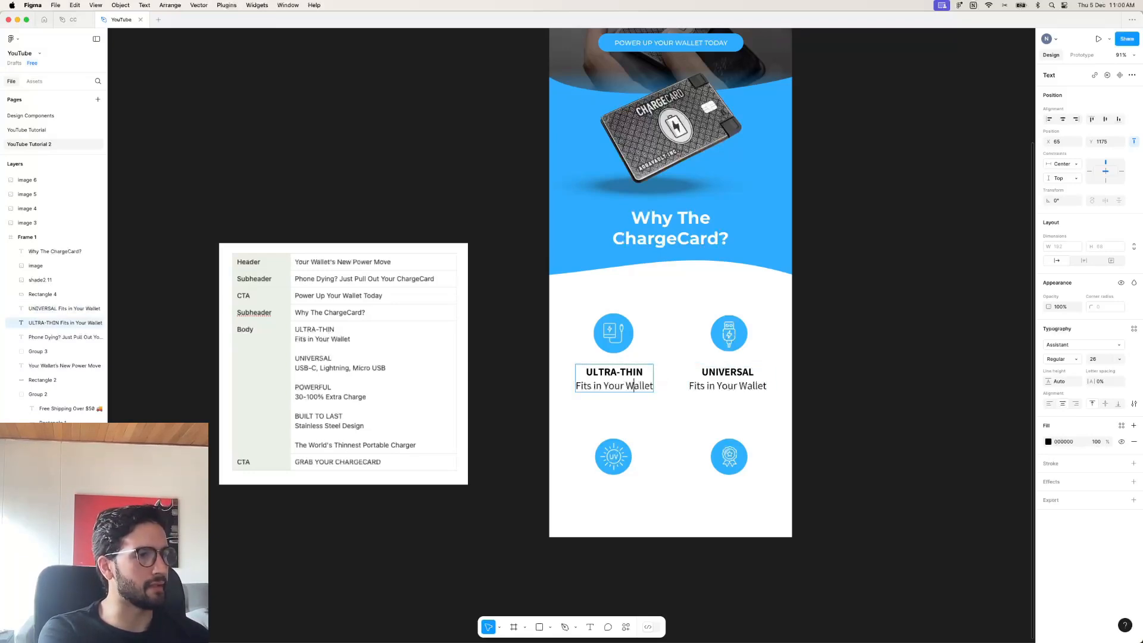
{"action": "key", "text": "BackSpace"}
{"action": "key", "text": "super+z"}
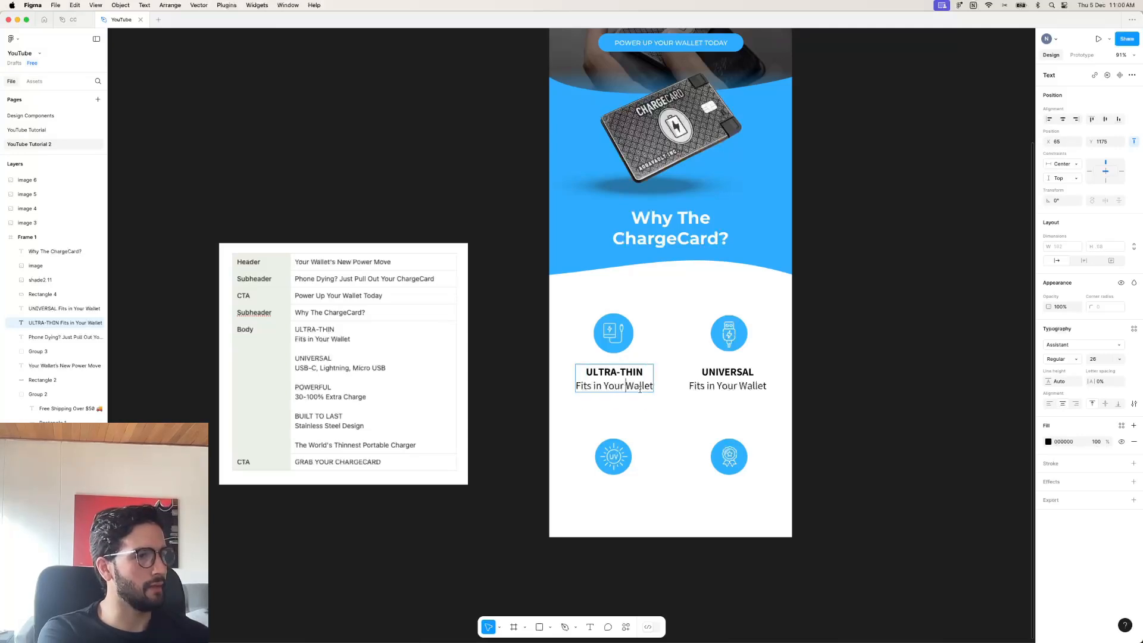
{"action": "left_click", "coordinate": [604, 387]}
{"action": "key", "text": "Return"}
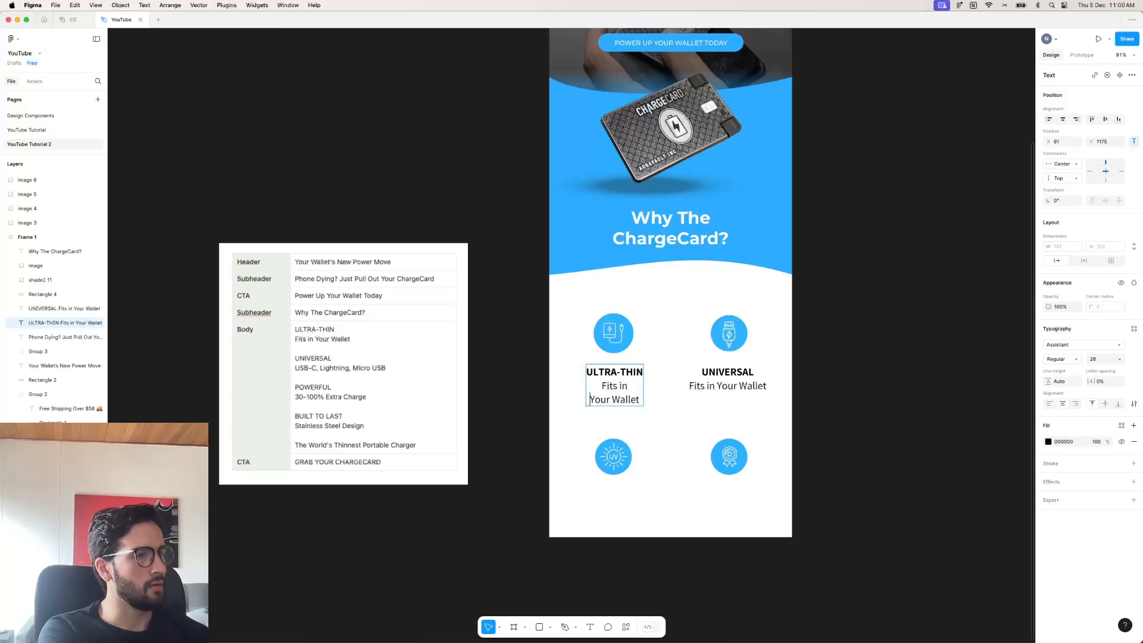
{"action": "key", "text": "BackSpace"}
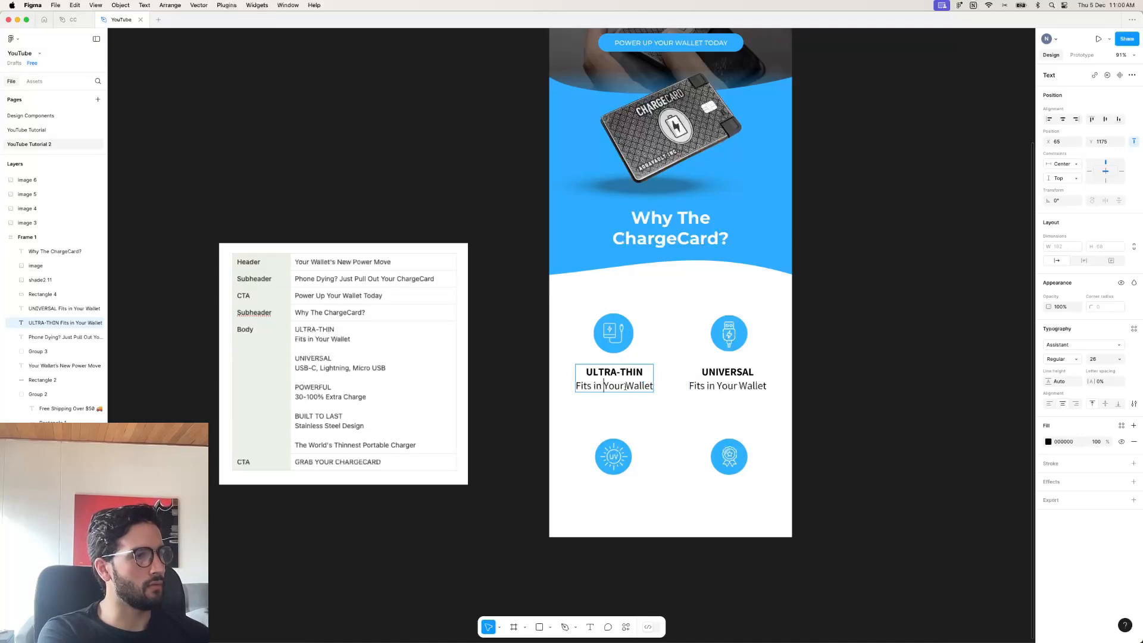
Break the ULTRA-THIN caption's description so that "Wallet" sits on its own line below "Fits in Your".
{"action": "key", "text": "Return"}
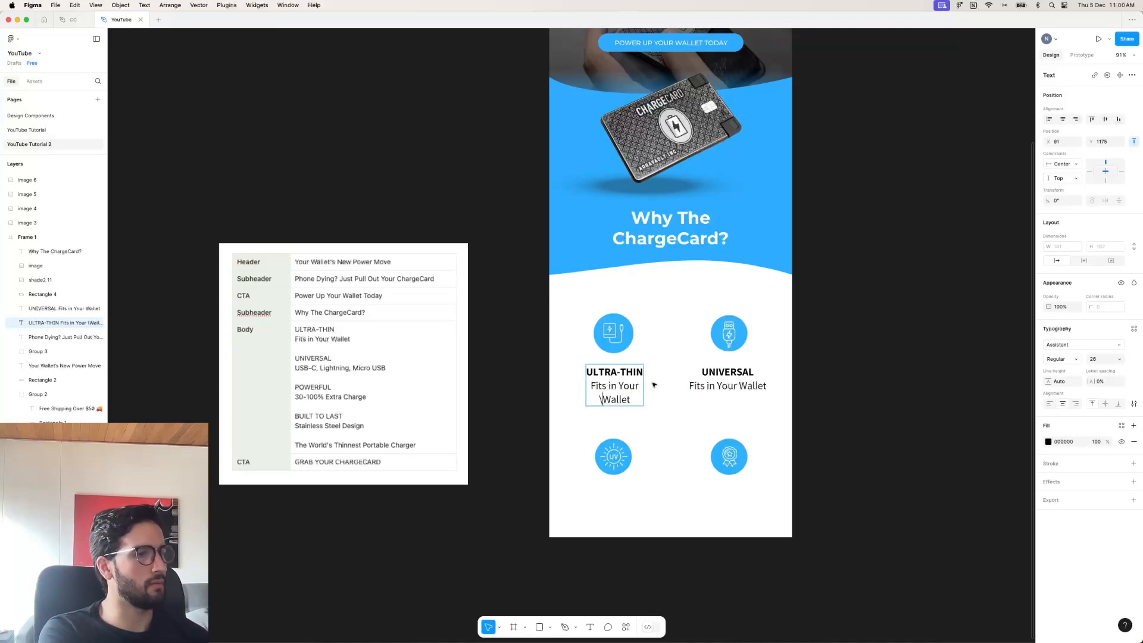
{"action": "key", "text": "Delete"}
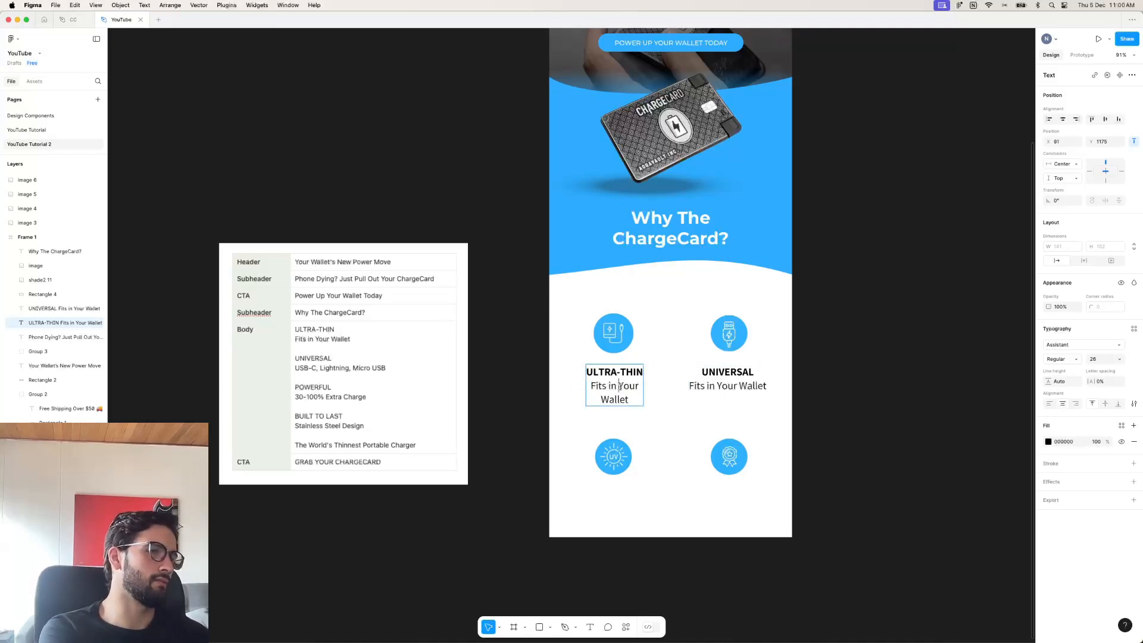
{"action": "key", "text": "BackSpace"}
{"action": "key", "text": "Return"}
{"action": "key", "text": "BackSpace"}
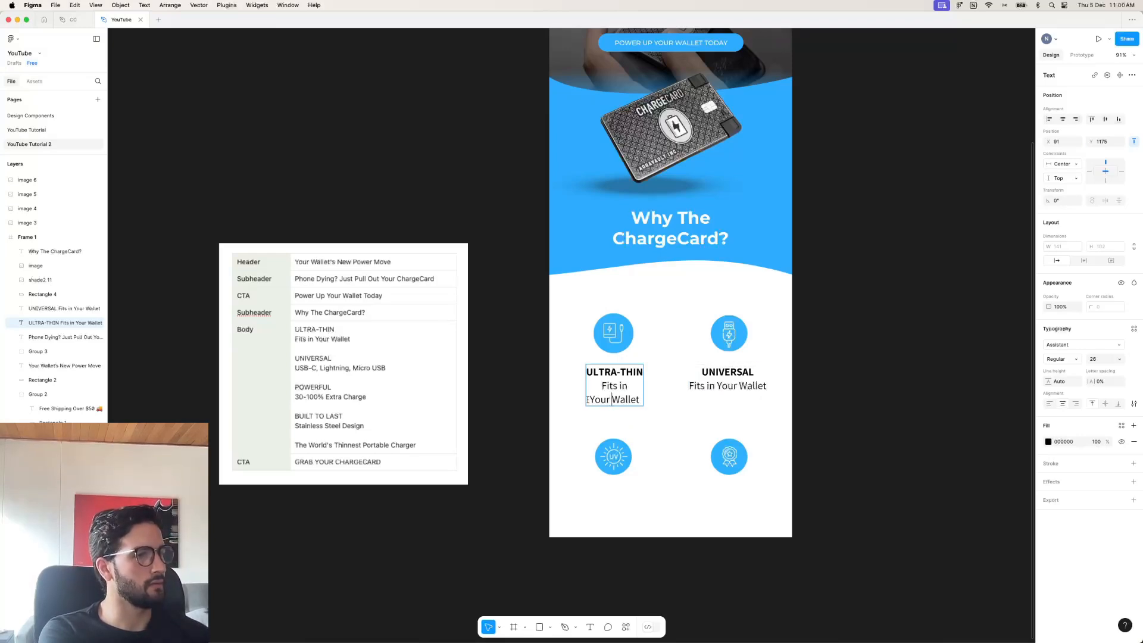
{"action": "key", "text": "BackSpace"}
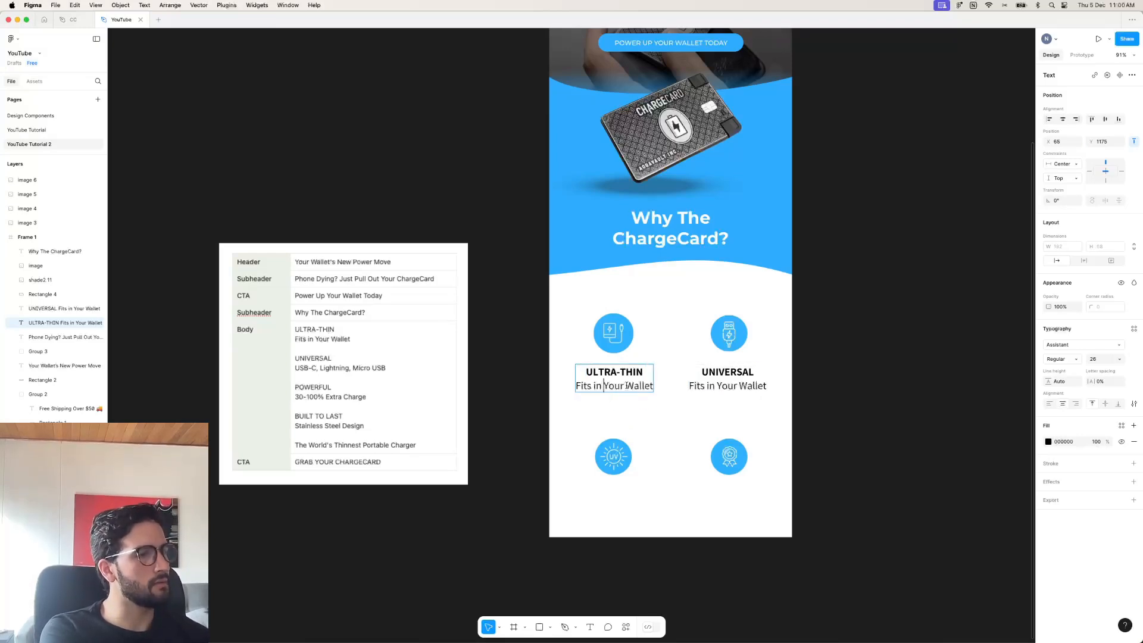
{"action": "key", "text": "Return"}
Replace the UNIVERSAL caption's description with "USB-C, Lightning," and "Micro USB" on two lines.
{"action": "triple_click", "coordinate": [742, 387]}
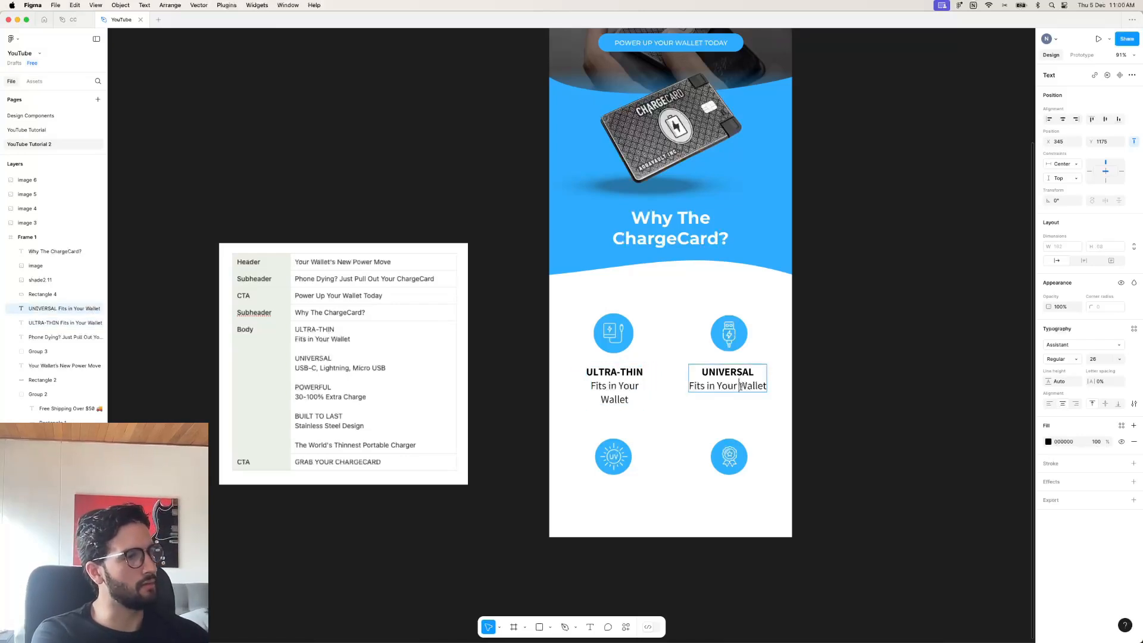
{"action": "type", "text": "USB-C,"}
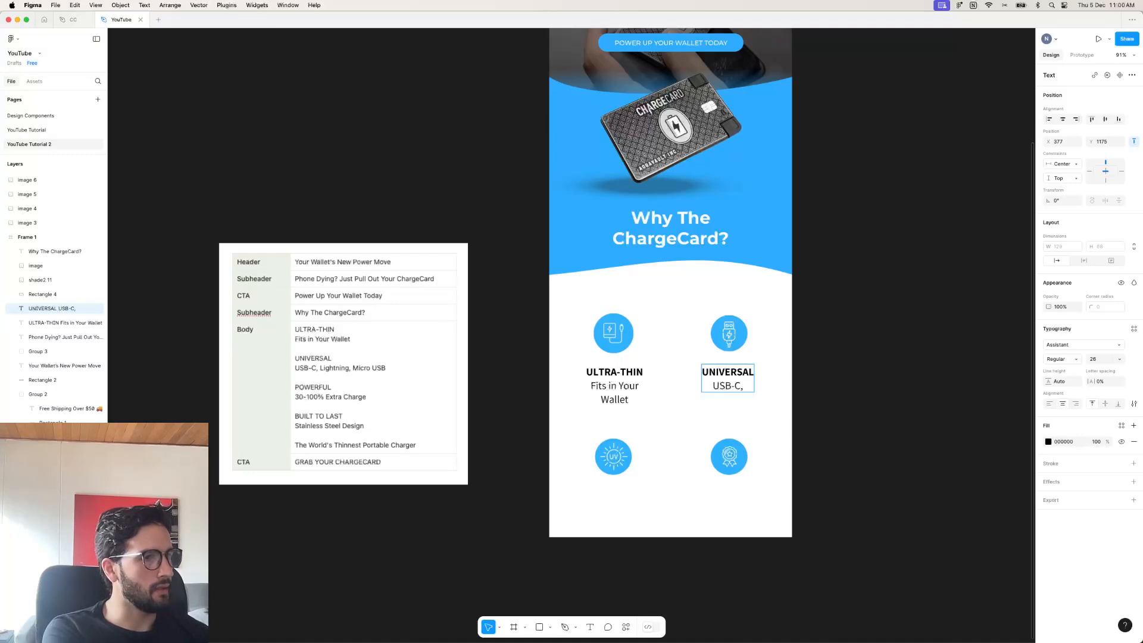
{"action": "type", "text": " Light"}
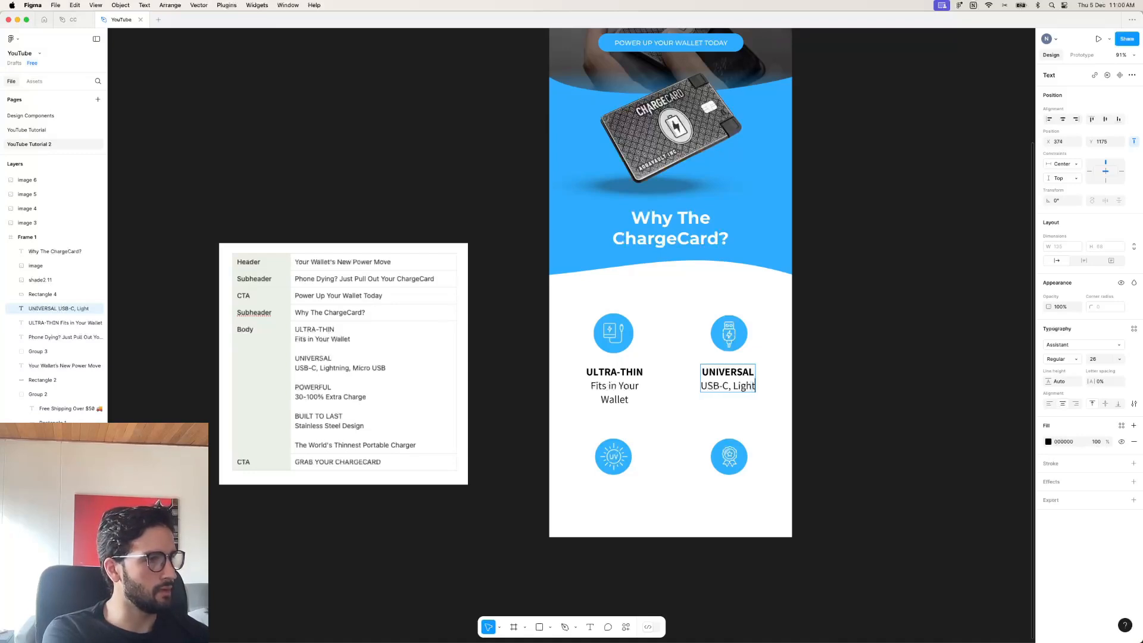
{"action": "type", "text": "ning,"}
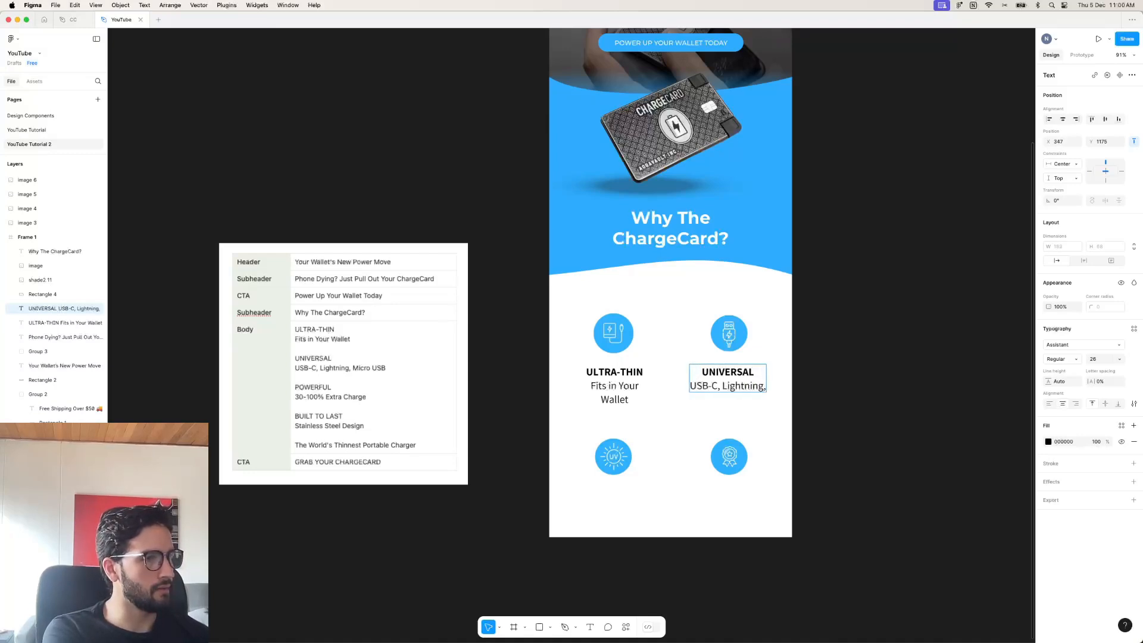
{"action": "key", "text": "Return"}
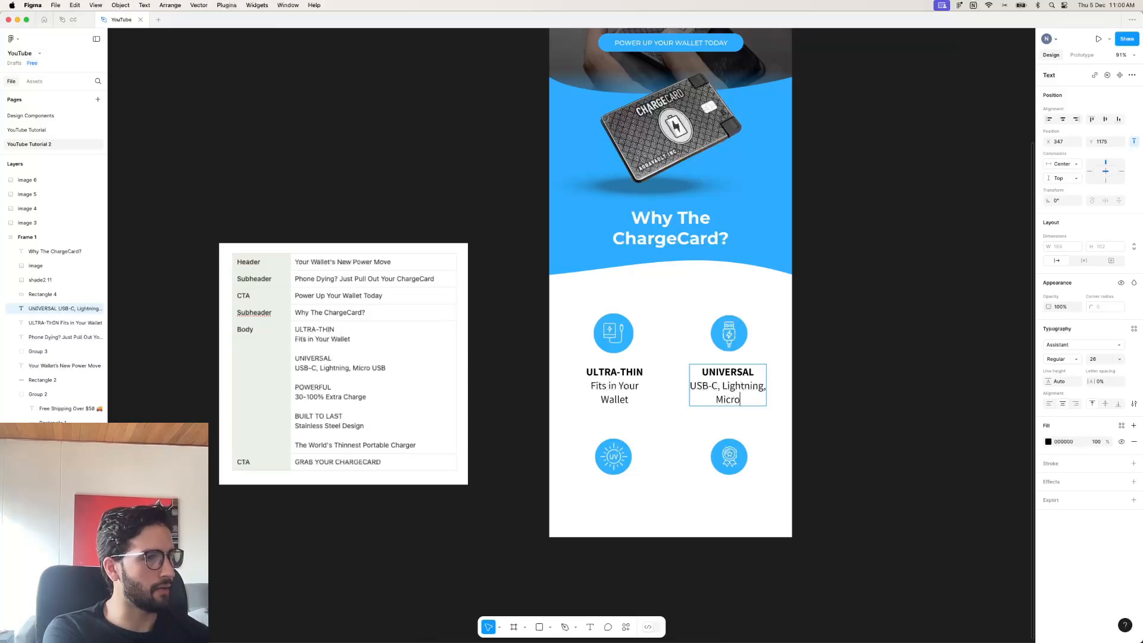
{"action": "type", "text": "Micro USB"}
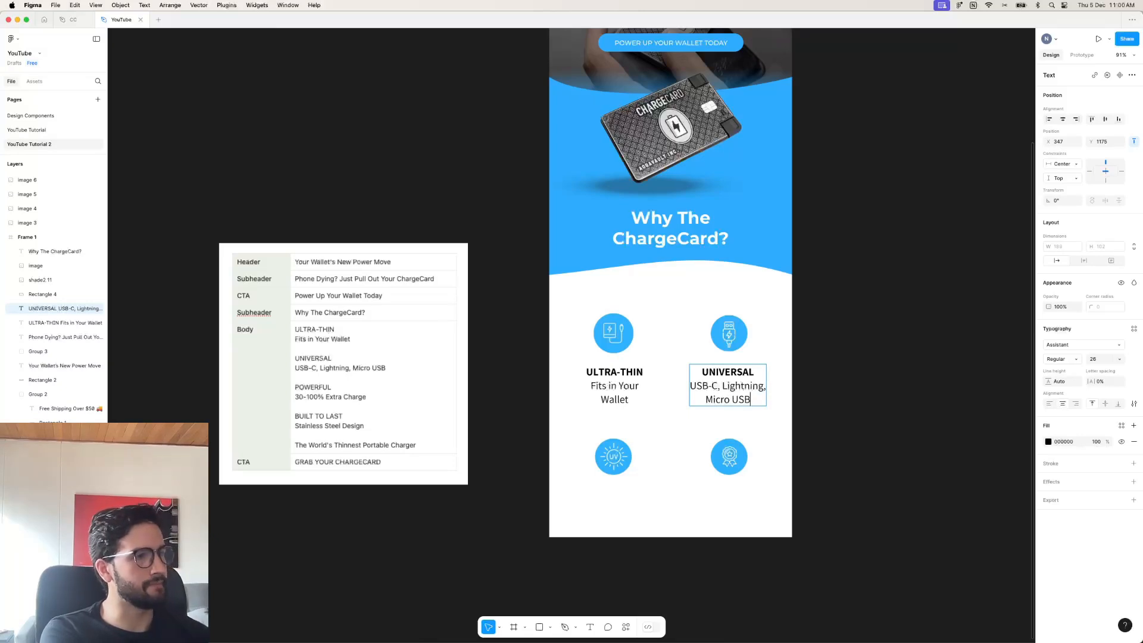
{"action": "left_click", "coordinate": [827, 379]}
Extend the email frame downward to make more white space beneath the second row of icons.
{"action": "scroll", "coordinate": [809, 375], "scroll_direction": "down", "scroll_amount": 3}
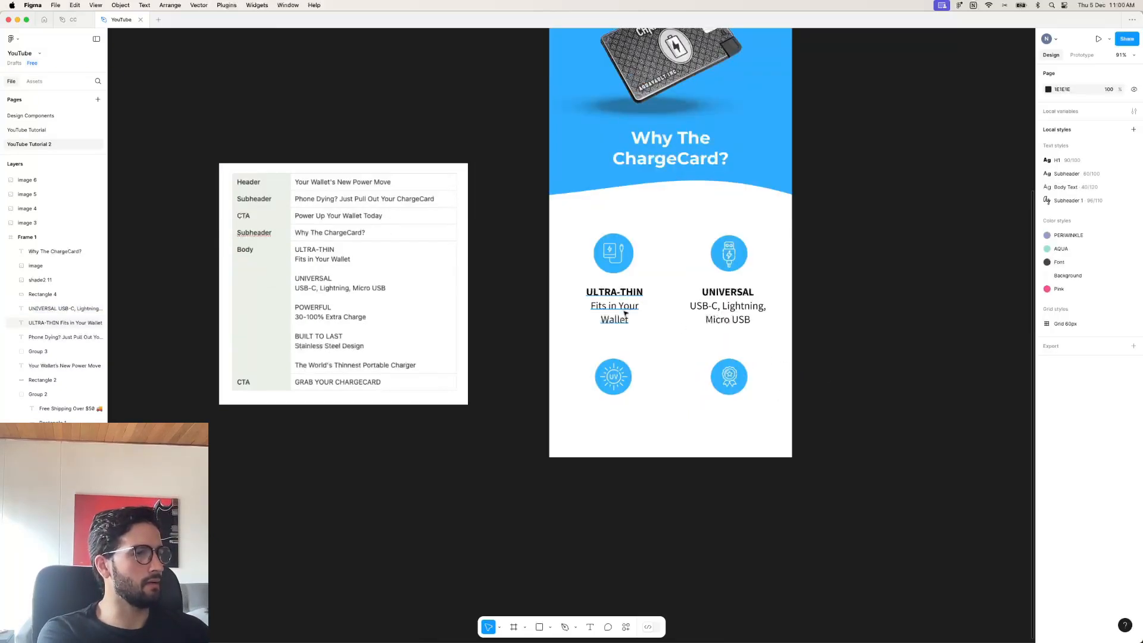
{"action": "left_click", "coordinate": [613, 376]}
{"action": "left_click", "coordinate": [741, 390], "text": "shift"}
{"action": "left_click", "coordinate": [839, 388]}
{"action": "scroll", "coordinate": [839, 388], "scroll_direction": "down", "scroll_amount": 6}
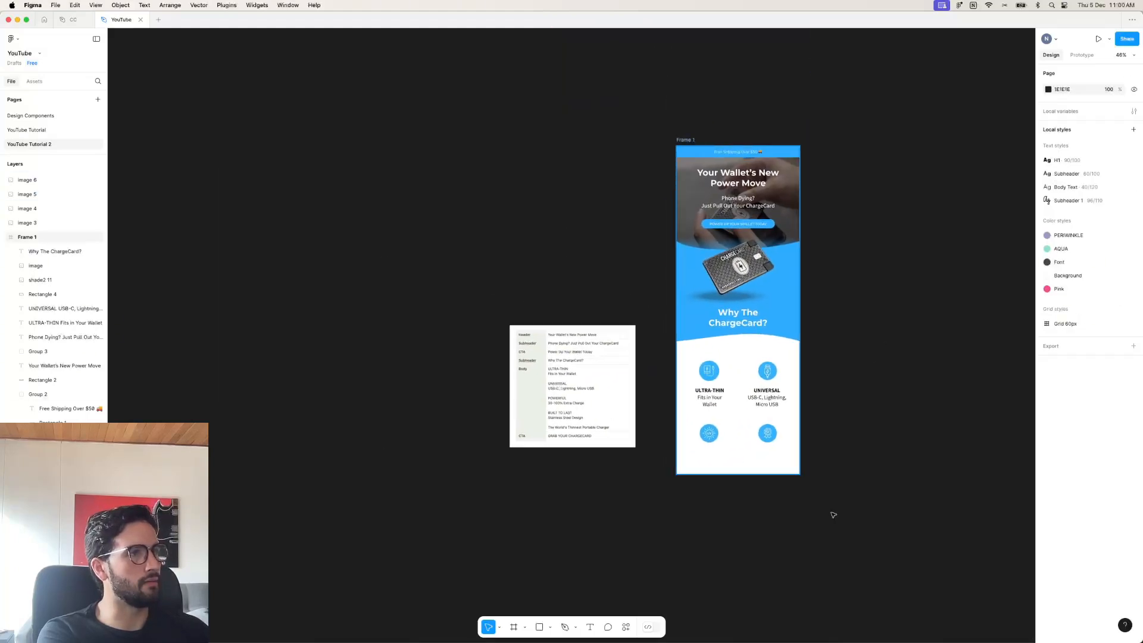
{"action": "left_click", "coordinate": [762, 471]}
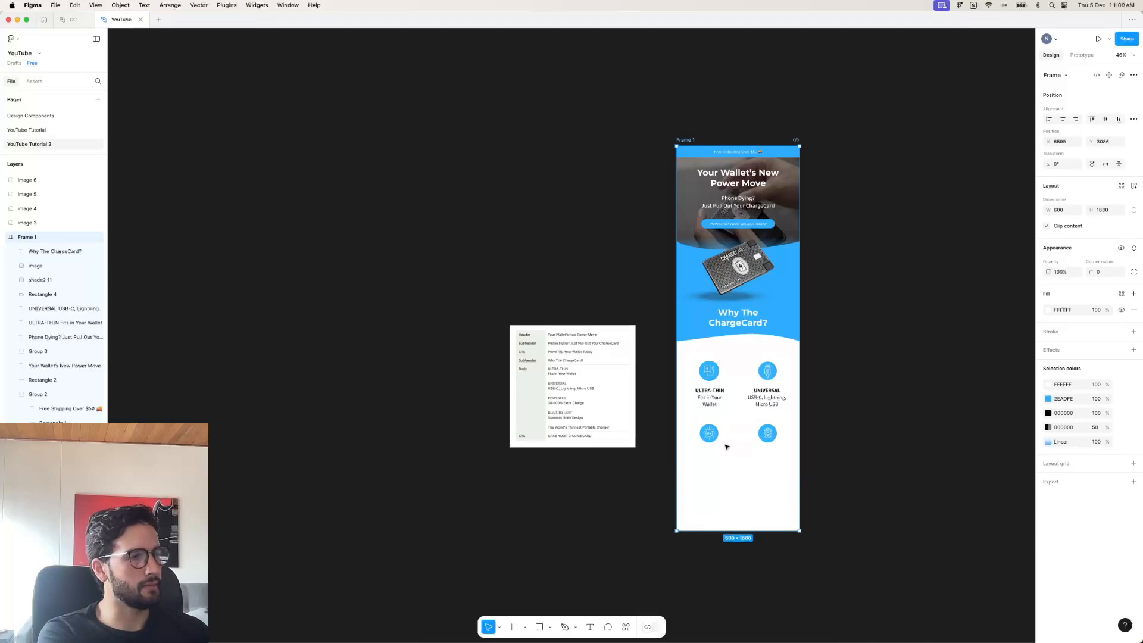
{"action": "scroll", "coordinate": [725, 445], "scroll_direction": "up", "scroll_amount": 5}
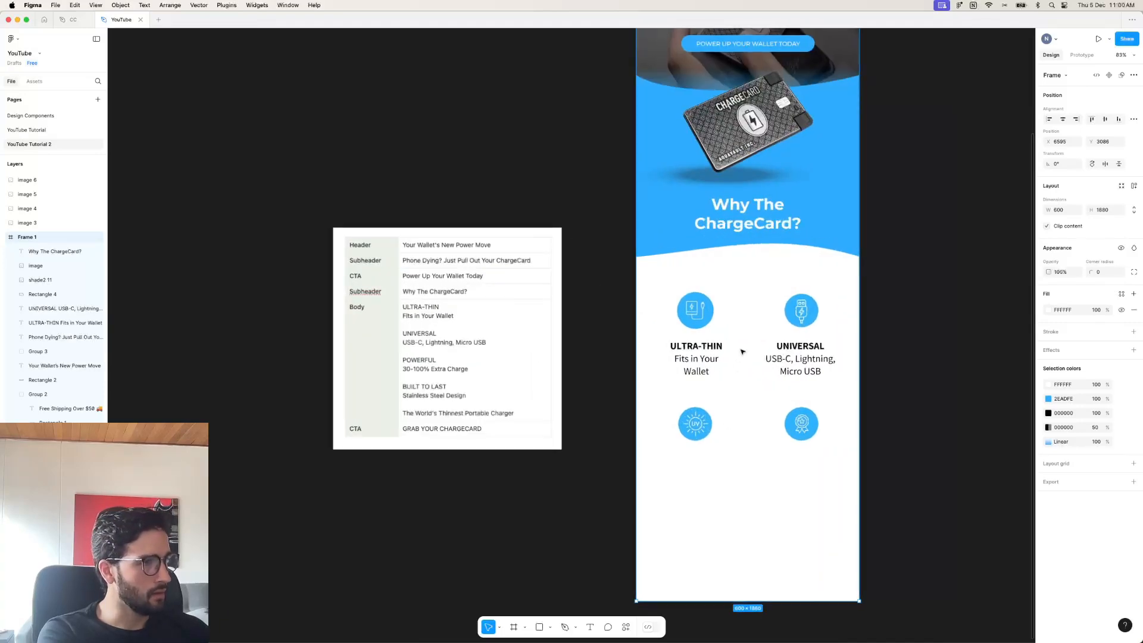
{"action": "left_click_drag", "start_coordinate": [742, 352], "coordinate": [689, 368]}
{"action": "key", "text": "super+z"}
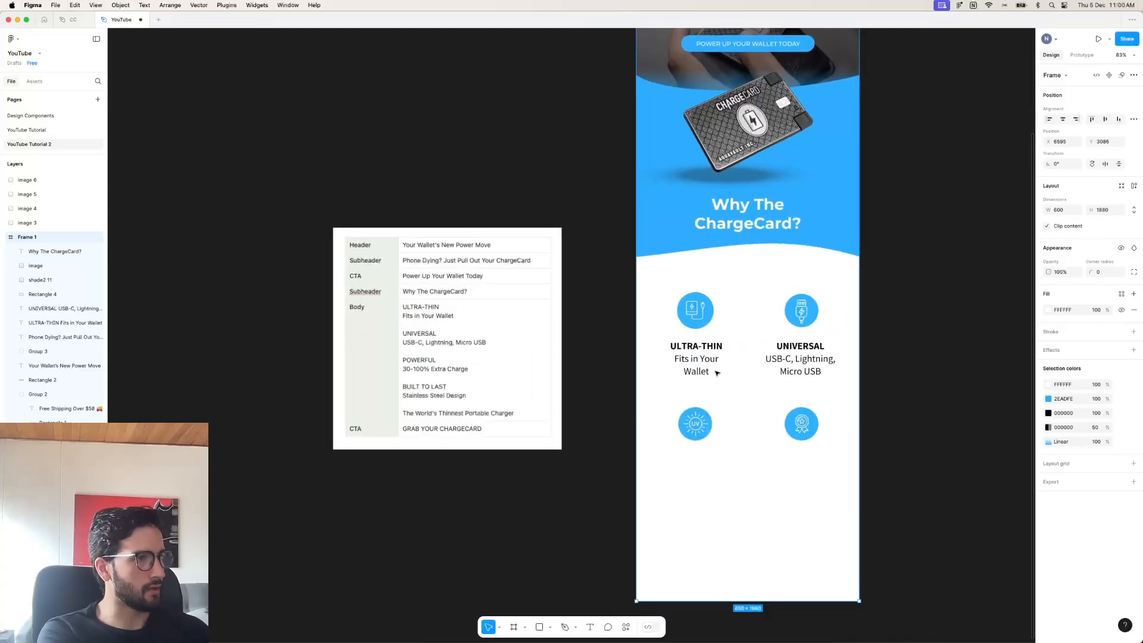
Move the four icon layers, image 3 to image 6, into Frame 1 above the "Why The ChargeCard?" layer.
{"action": "scroll", "coordinate": [817, 356], "scroll_direction": "down", "scroll_amount": 2}
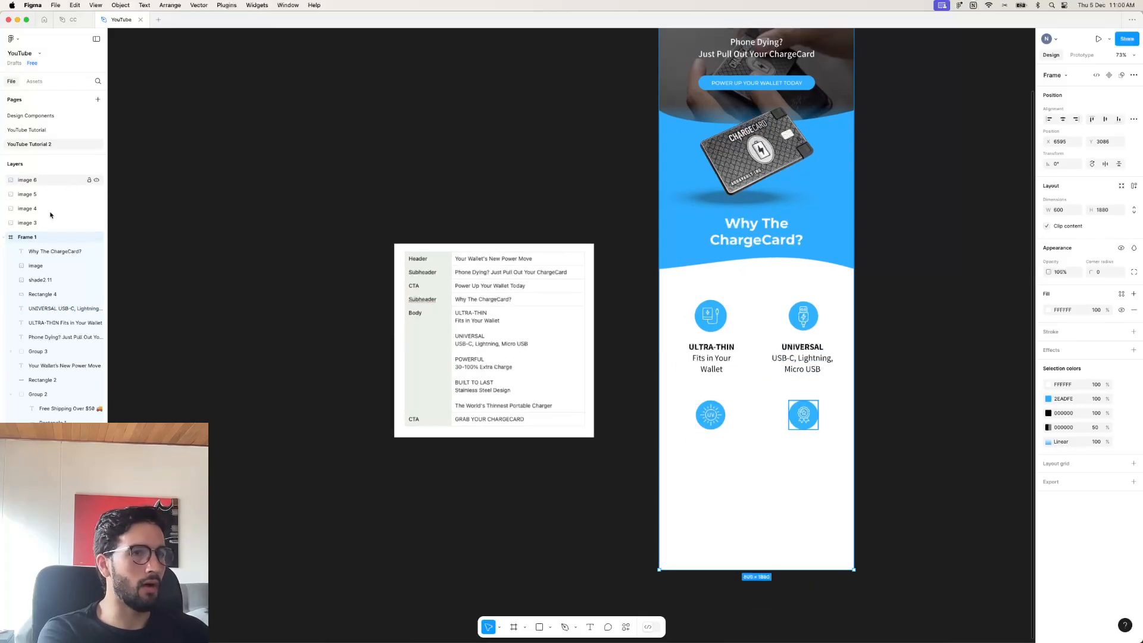
{"action": "left_click", "coordinate": [49, 180]}
{"action": "left_click", "coordinate": [44, 225], "text": "shift"}
{"action": "left_click_drag", "start_coordinate": [51, 226], "coordinate": [85, 244]}
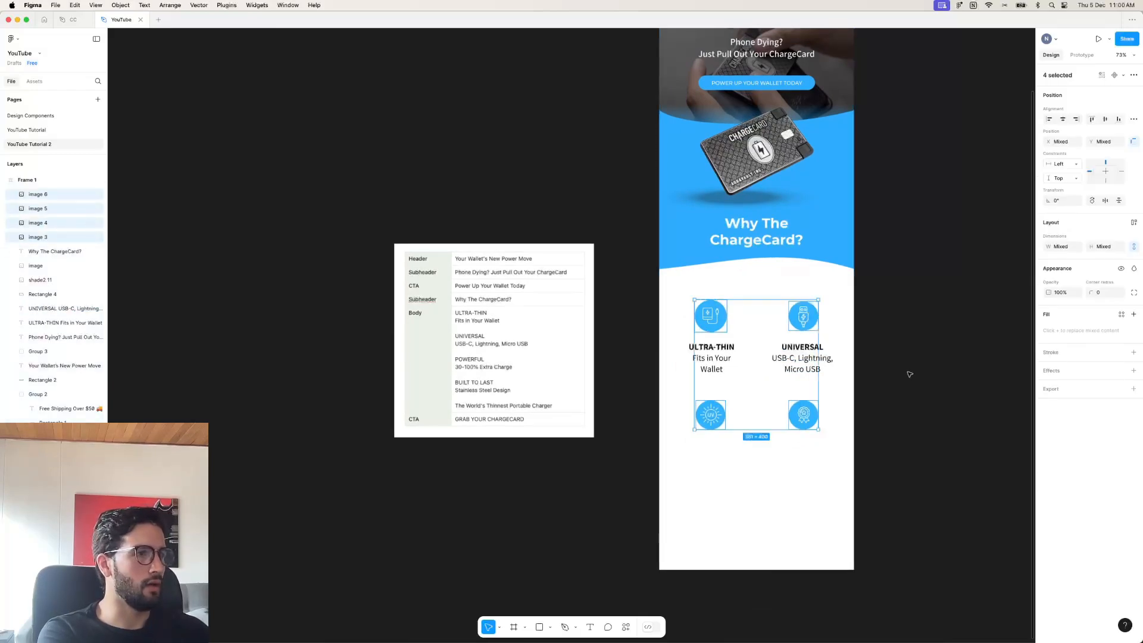
{"action": "scroll", "coordinate": [910, 374], "scroll_direction": "right", "scroll_amount": 1}
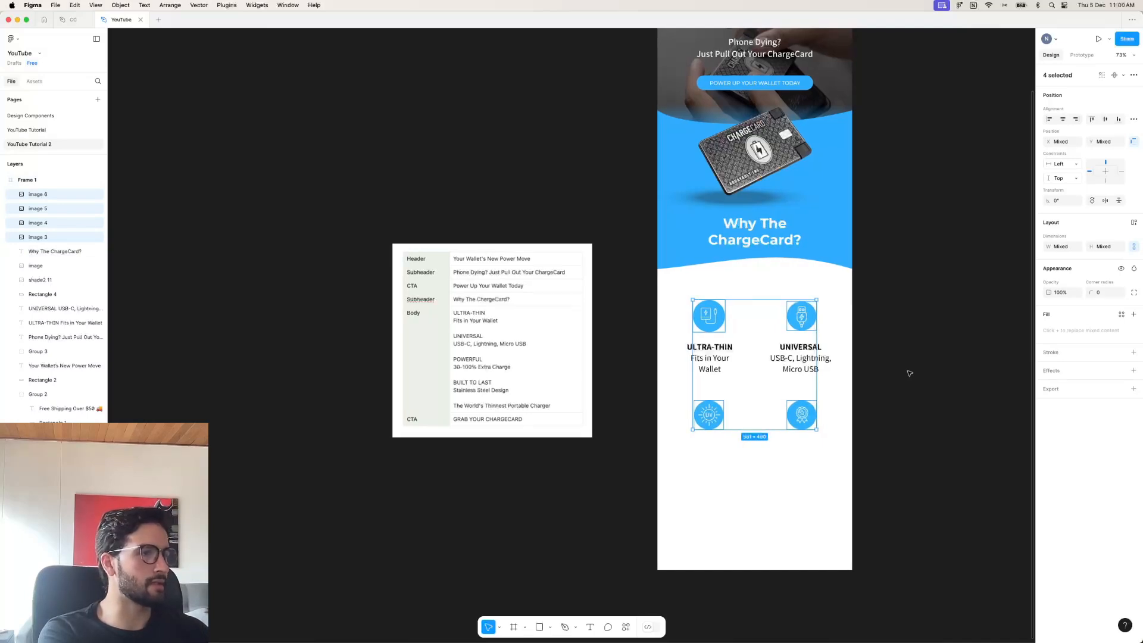
{"action": "left_click", "coordinate": [910, 373]}
Duplicate the ULTRA-THIN caption beneath both second-row icons and change the heading under the UV icon to "POWERFUL".
{"action": "left_click", "coordinate": [717, 365]}
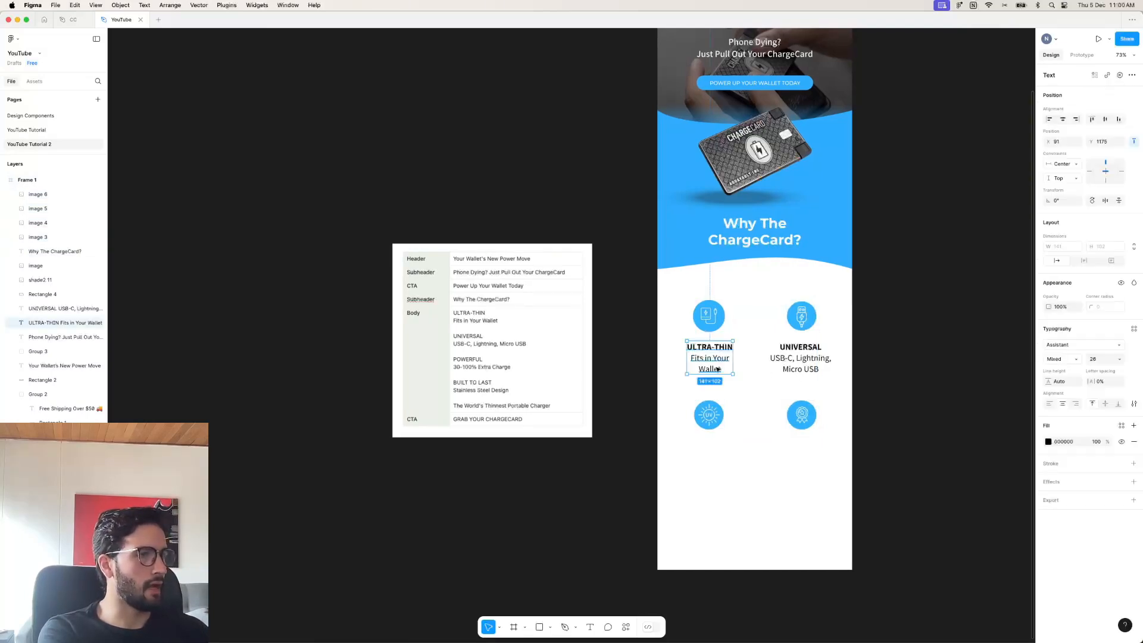
{"action": "left_click_drag", "start_coordinate": [716, 364], "coordinate": [802, 467], "text": "alt"}
{"action": "double_click", "coordinate": [716, 446]}
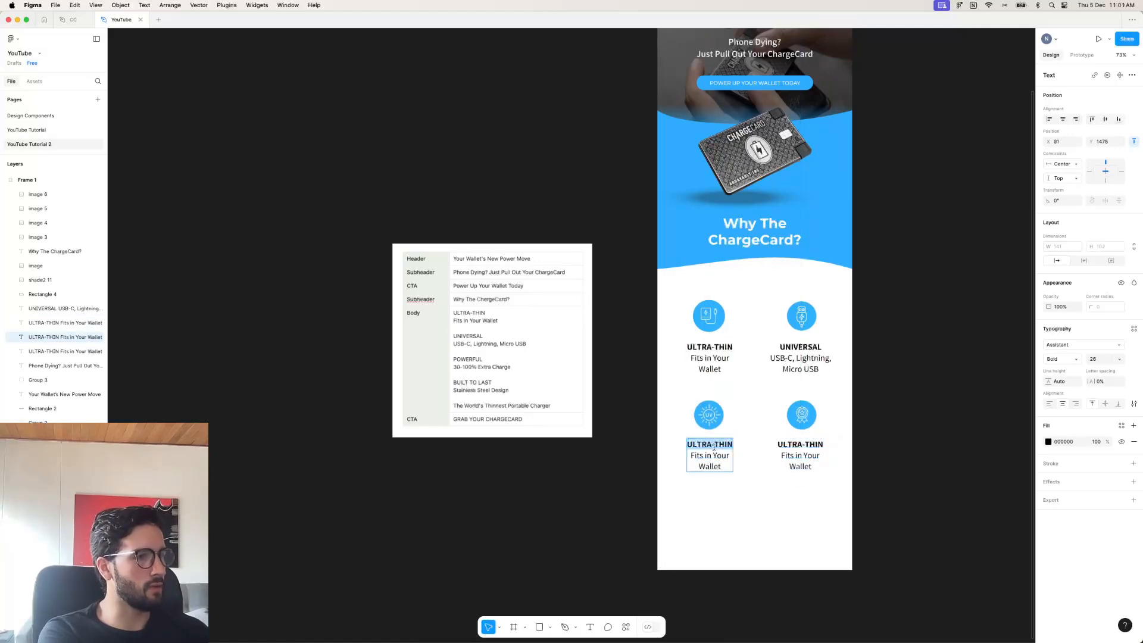
{"action": "type", "text": "POWERFUL"}
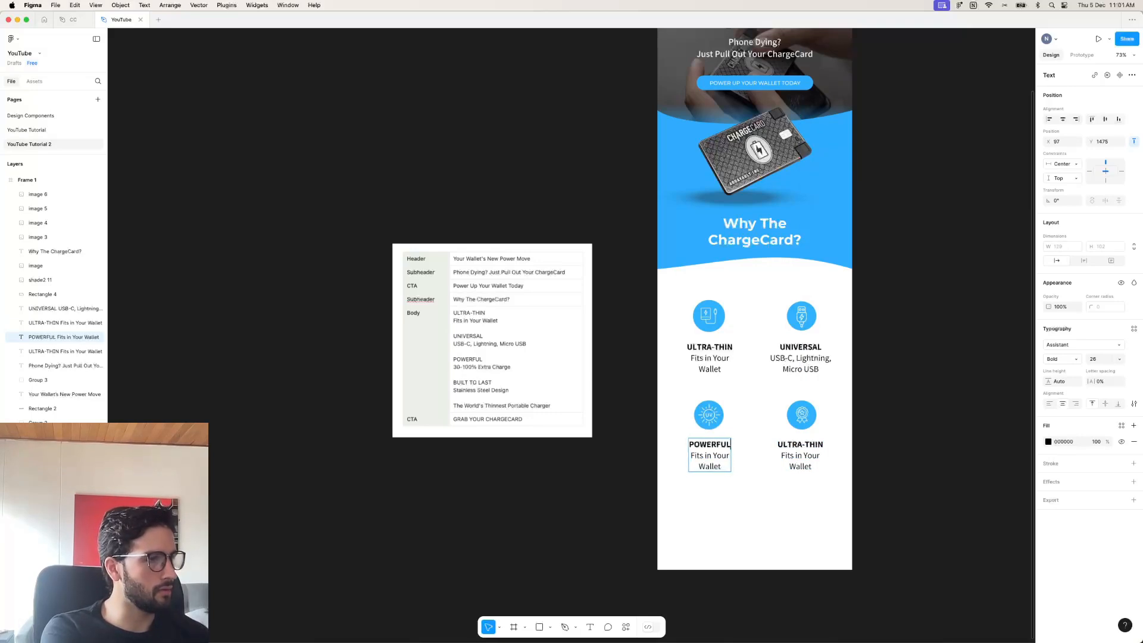
Replace the POWERFUL caption's description with "30-100% Extra Charge".
{"action": "left_click_drag", "start_coordinate": [722, 468], "coordinate": [691, 456]}
{"action": "type", "text": "30-1"}
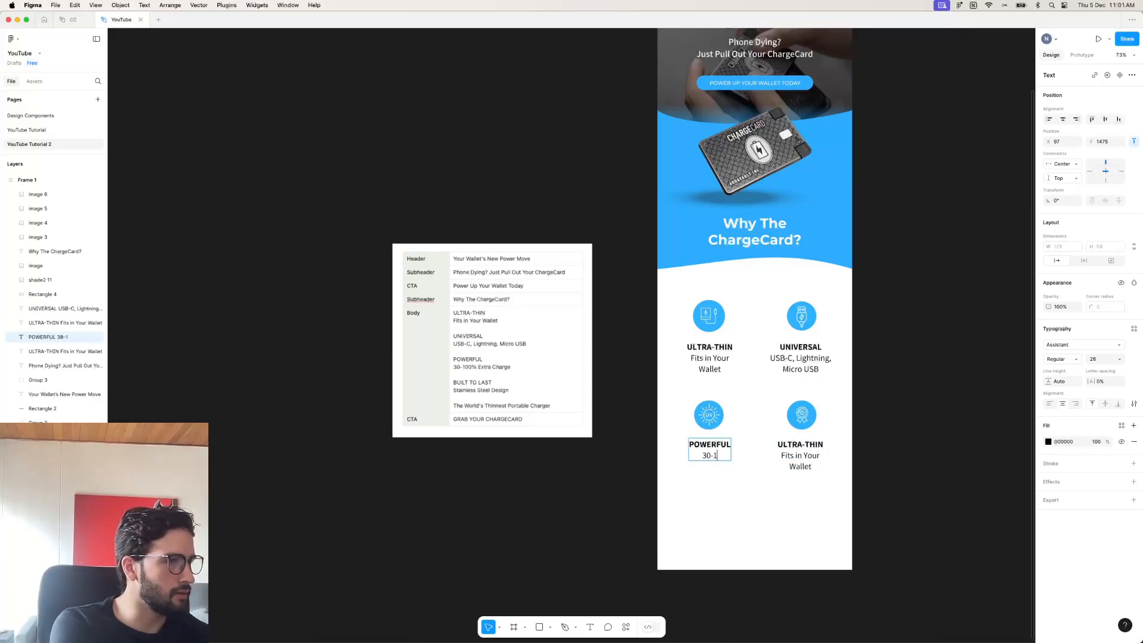
{"action": "type", "text": "00% Extra"}
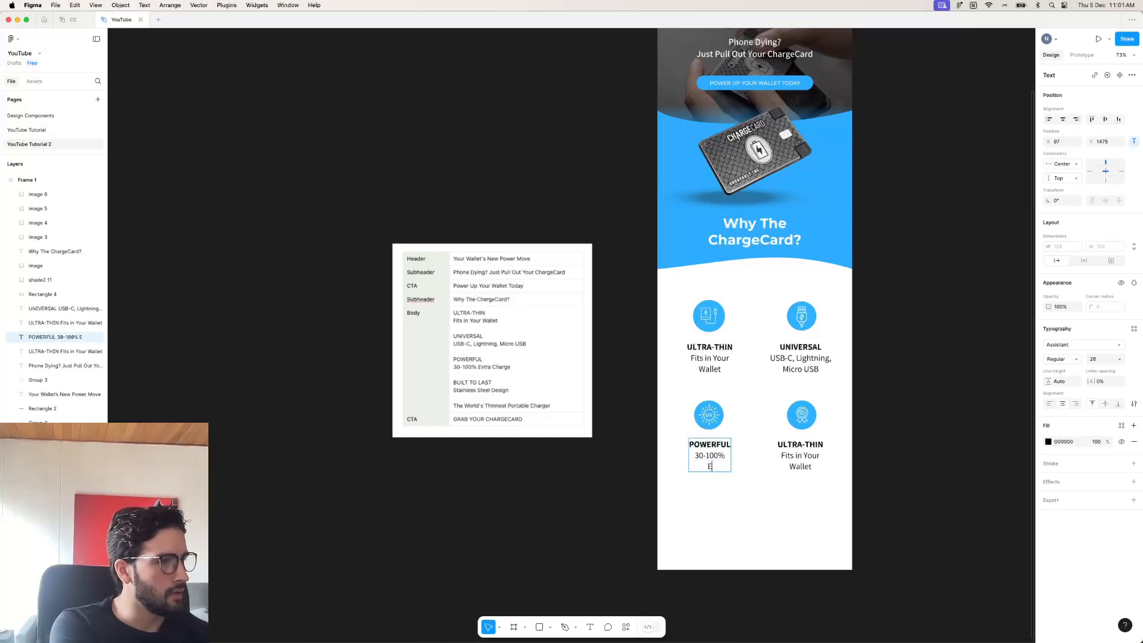
{"action": "type", "text": " Charge"}
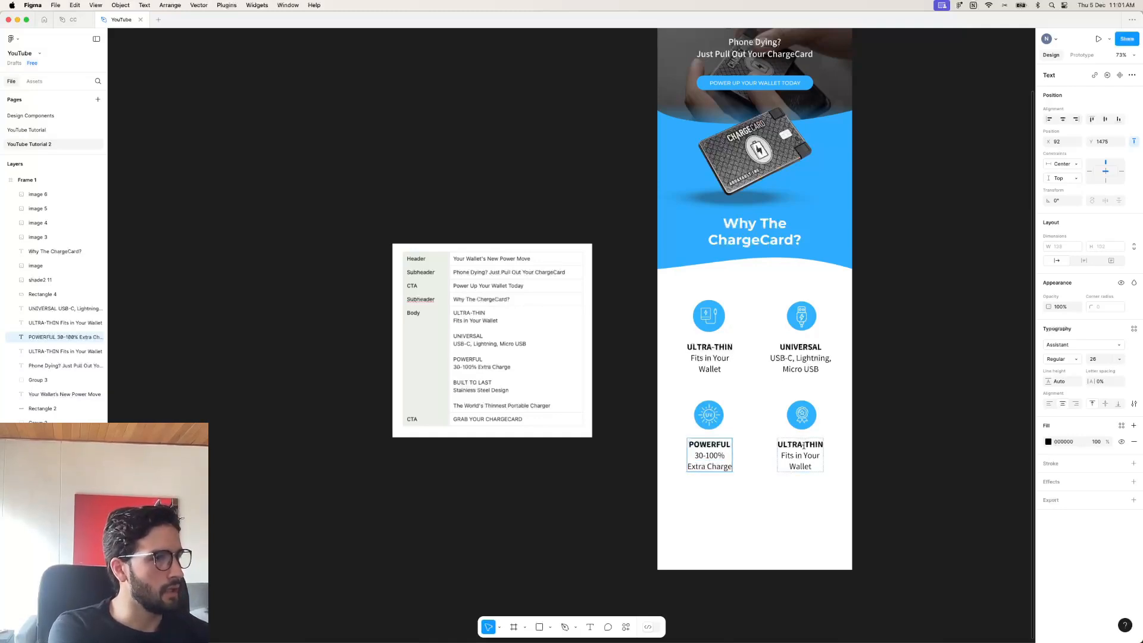
Change the caption heading under the ribbon badge icon to "BUILT TO LAST".
{"action": "double_click", "coordinate": [804, 446]}
{"action": "type", "text": "BULT"}
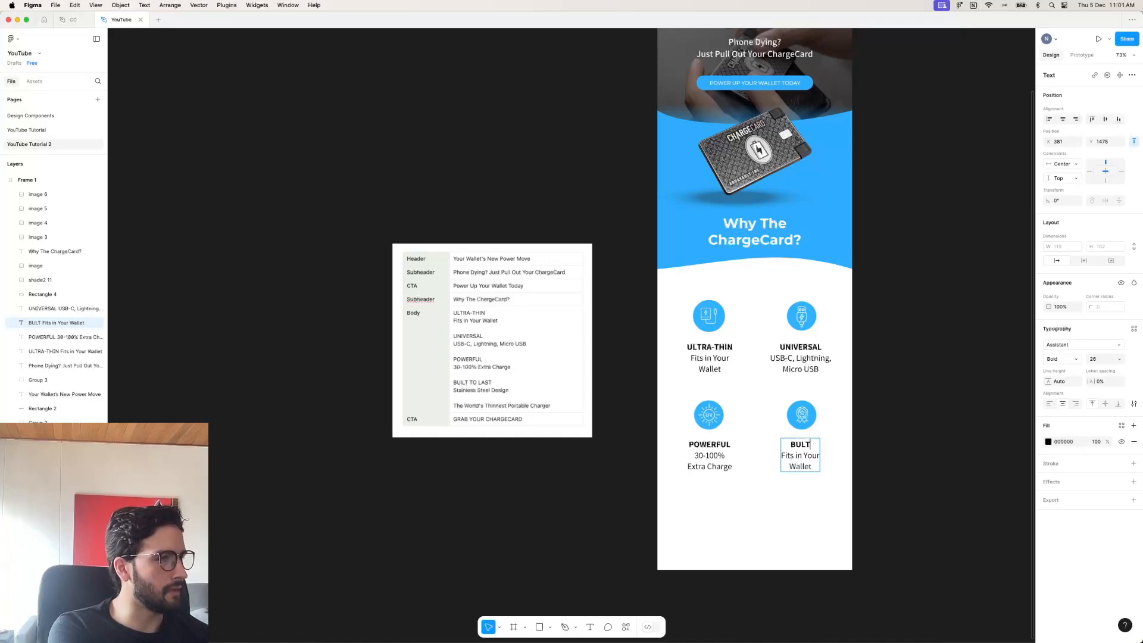
{"action": "key", "text": "BackSpace"}
{"action": "key", "text": "BackSpace"}
{"action": "type", "text": "ILT TO LAST"}
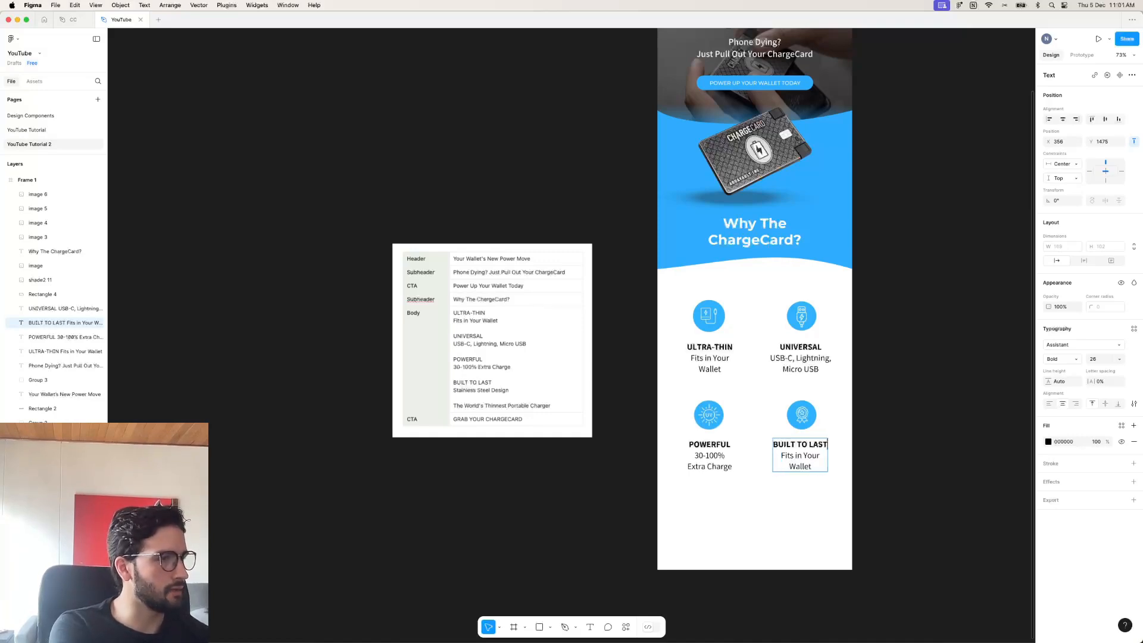
Replace the BUILT TO LAST caption's description with "Stainless Steel" and "Design" on two lines.
{"action": "key", "text": "shift+Down"}
{"action": "key", "text": "shift+Down"}
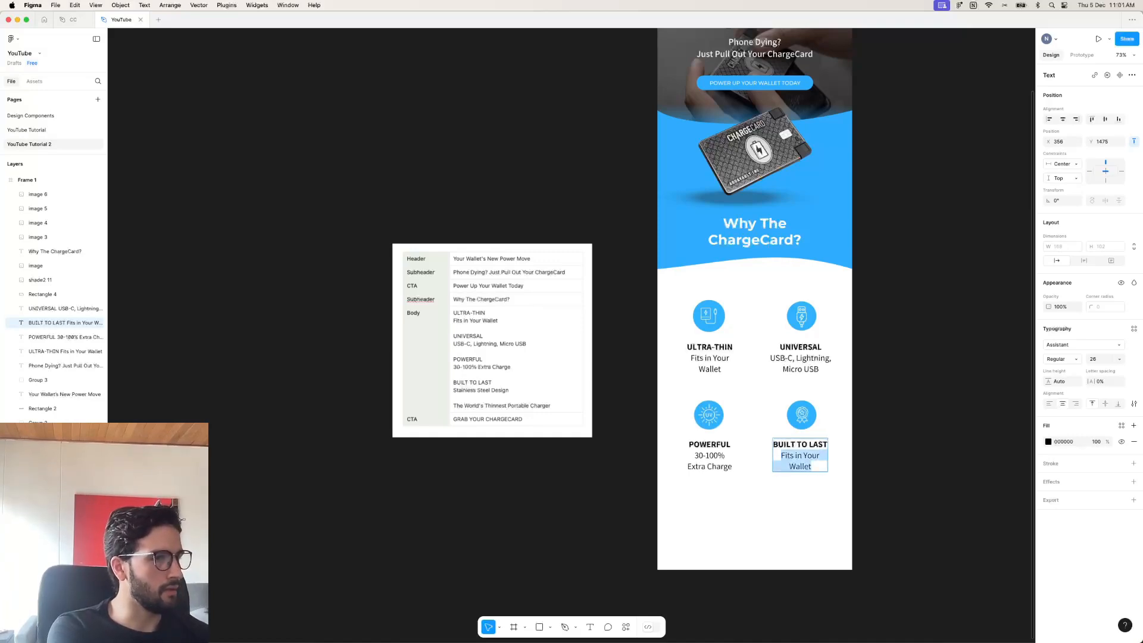
{"action": "type", "text": "Stainless"}
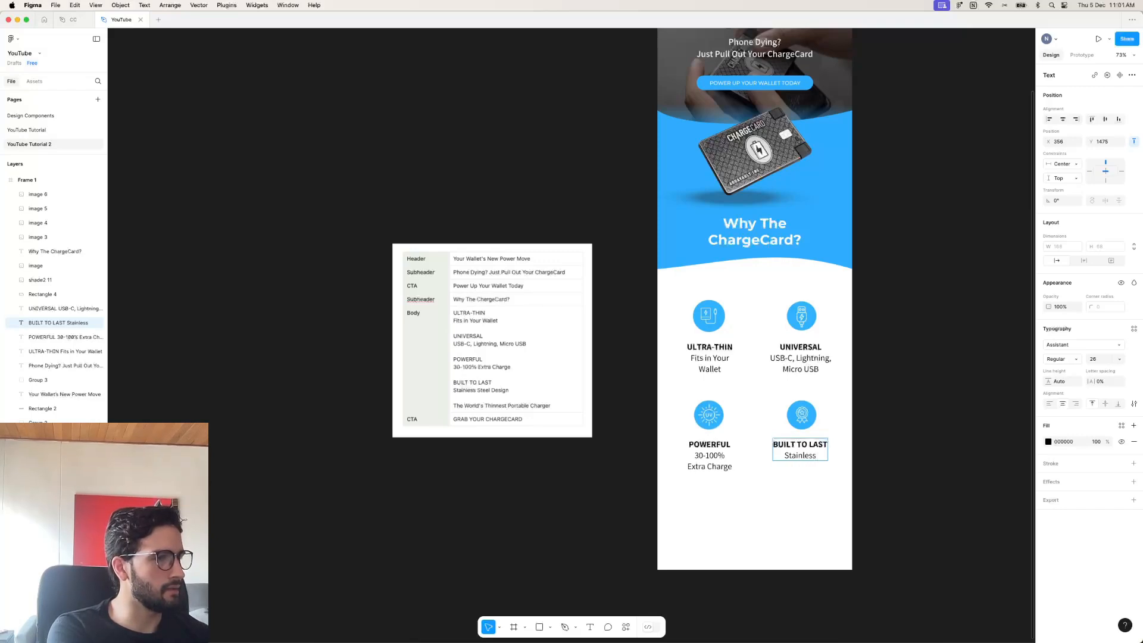
{"action": "type", "text": " Steel"}
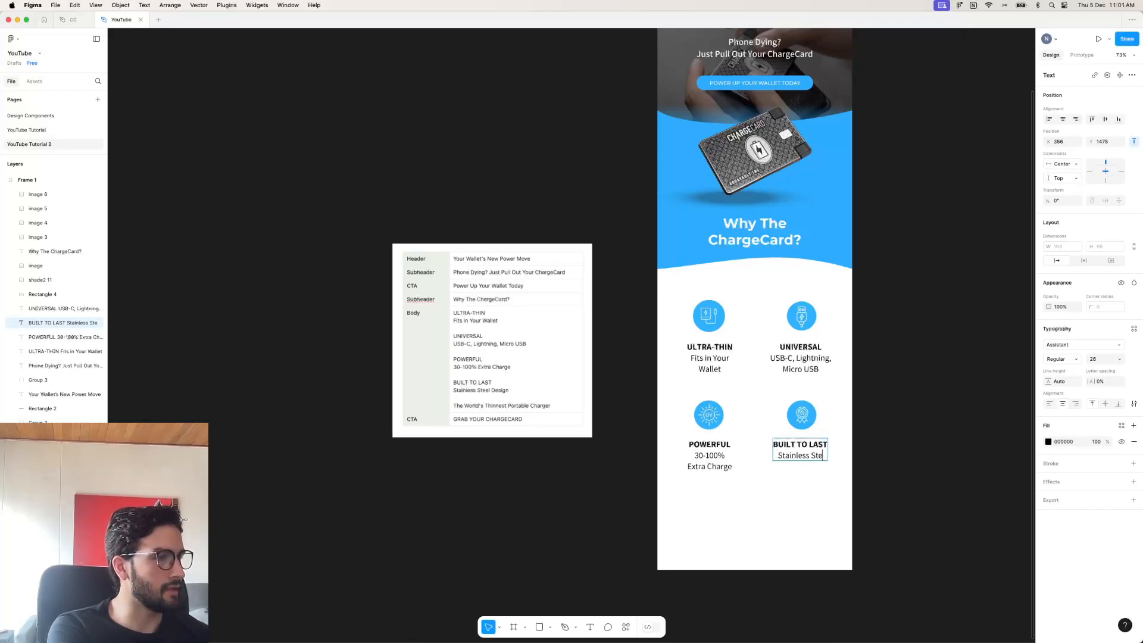
{"action": "key", "text": "Return"}
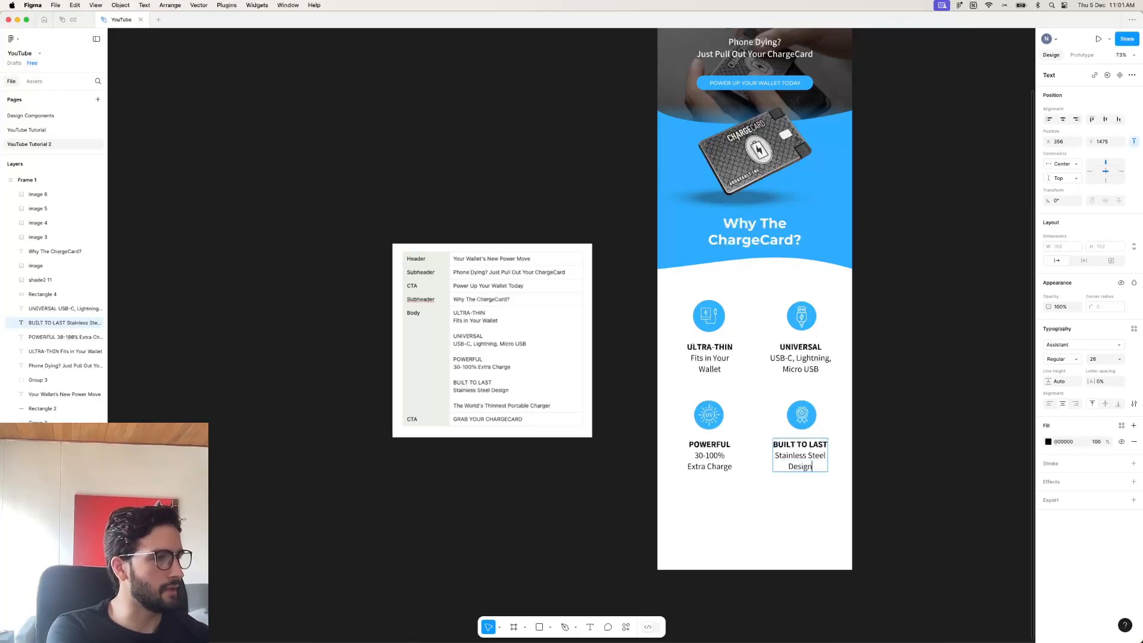
{"action": "left_click", "coordinate": [883, 430]}
{"action": "left_click", "coordinate": [883, 430]}
Move all four icons with their captions up closer to the blue wave and centre them horizontally in the email frame.
{"action": "scroll", "coordinate": [879, 430], "scroll_direction": "down", "scroll_amount": 1}
{"action": "scroll", "coordinate": [757, 230], "scroll_direction": "up", "scroll_amount": 2}
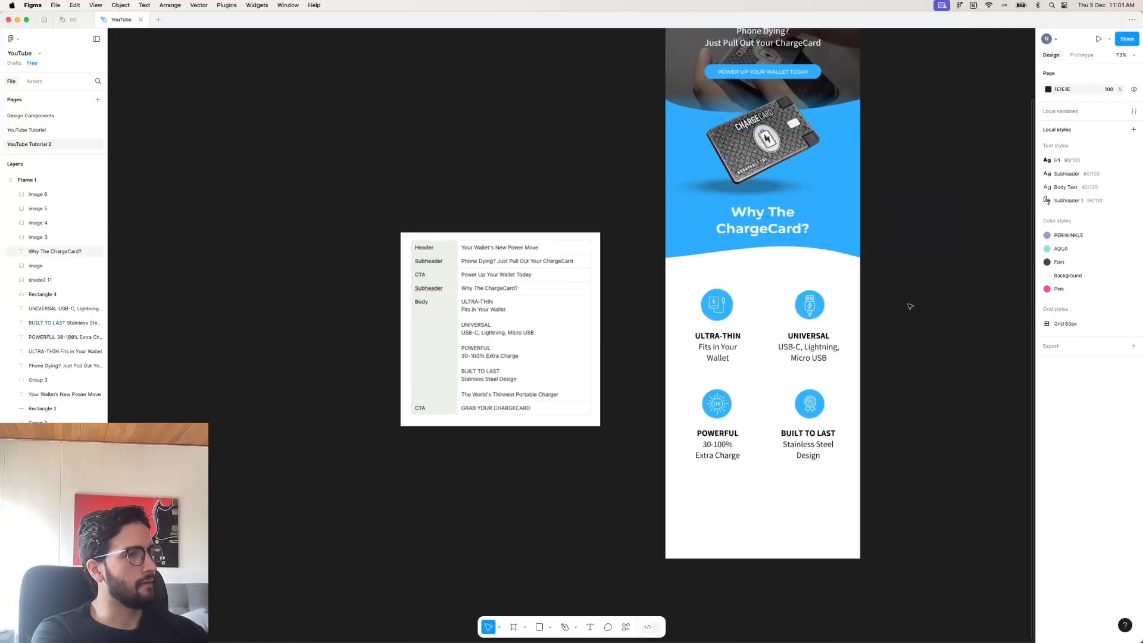
{"action": "left_click_drag", "start_coordinate": [918, 301], "coordinate": [717, 430]}
{"action": "left_click", "coordinate": [972, 303]}
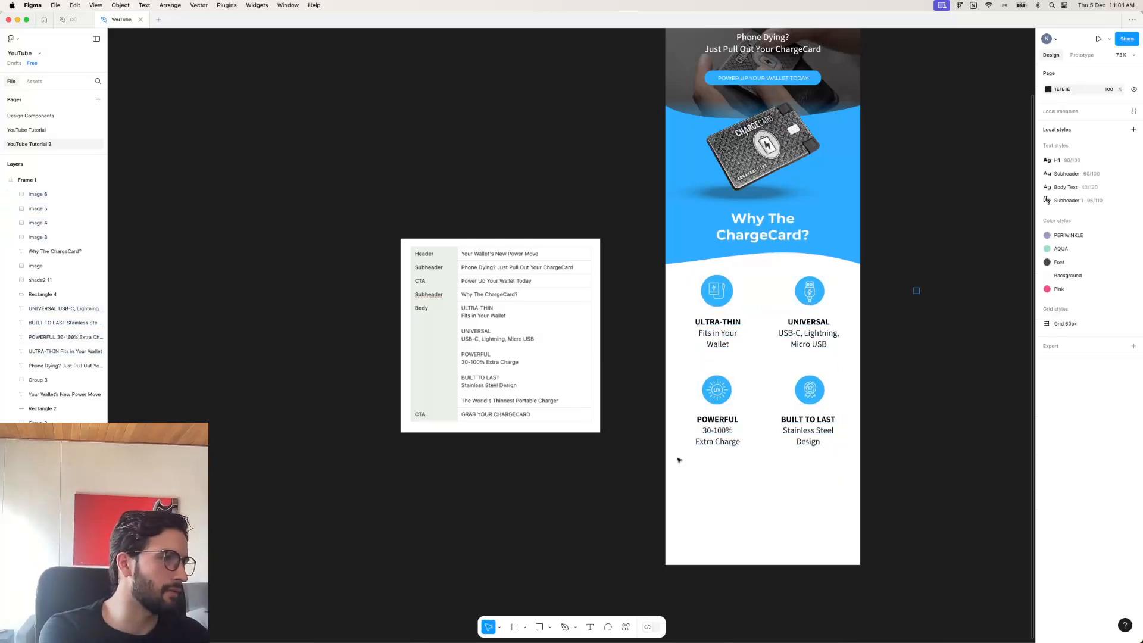
{"action": "left_click_drag", "start_coordinate": [920, 288], "coordinate": [666, 490]}
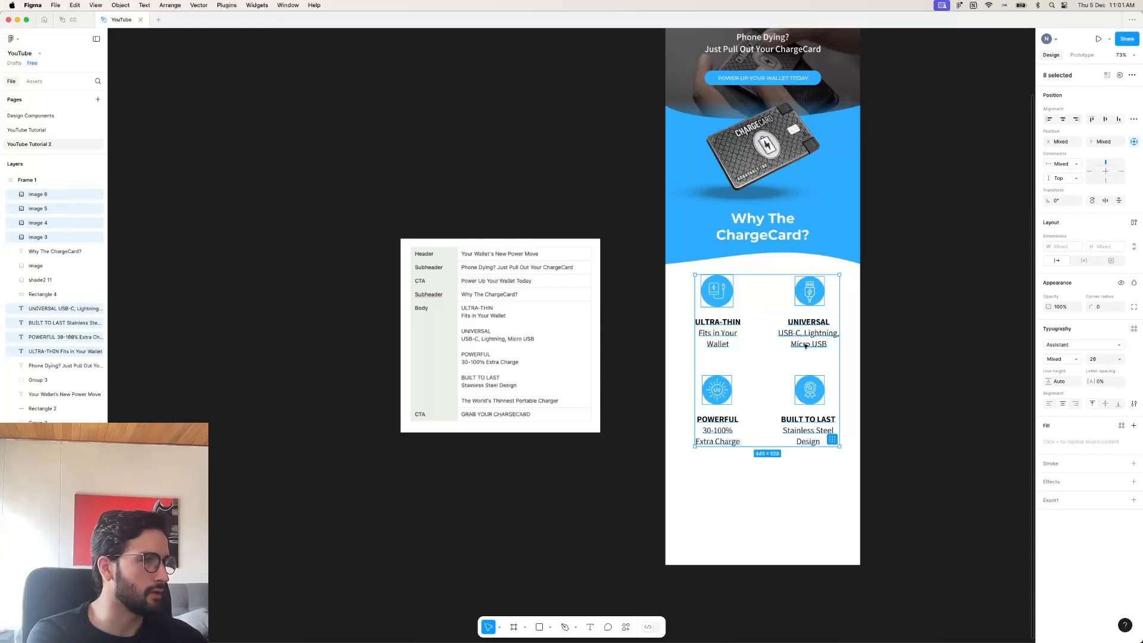
{"action": "left_click_drag", "start_coordinate": [808, 346], "coordinate": [803, 346]}
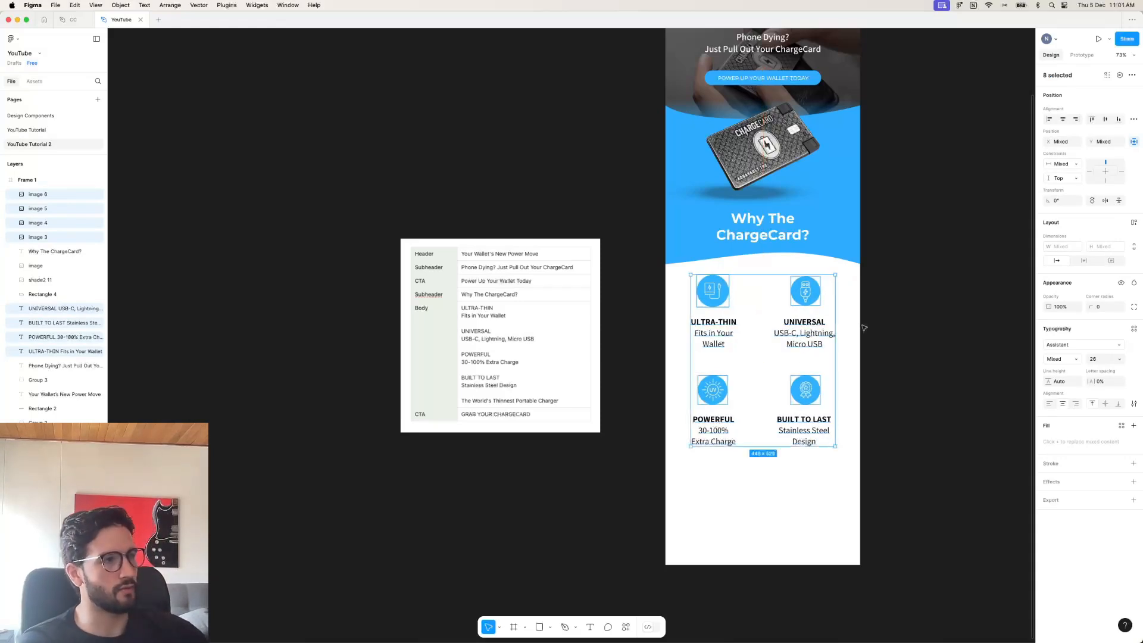
Duplicate the "Why The ChargeCard?" heading into the white space beneath the second row of captions, centred in the frame.
{"action": "scroll", "coordinate": [883, 358], "scroll_direction": "down", "scroll_amount": 3}
{"action": "left_click", "coordinate": [816, 260]}
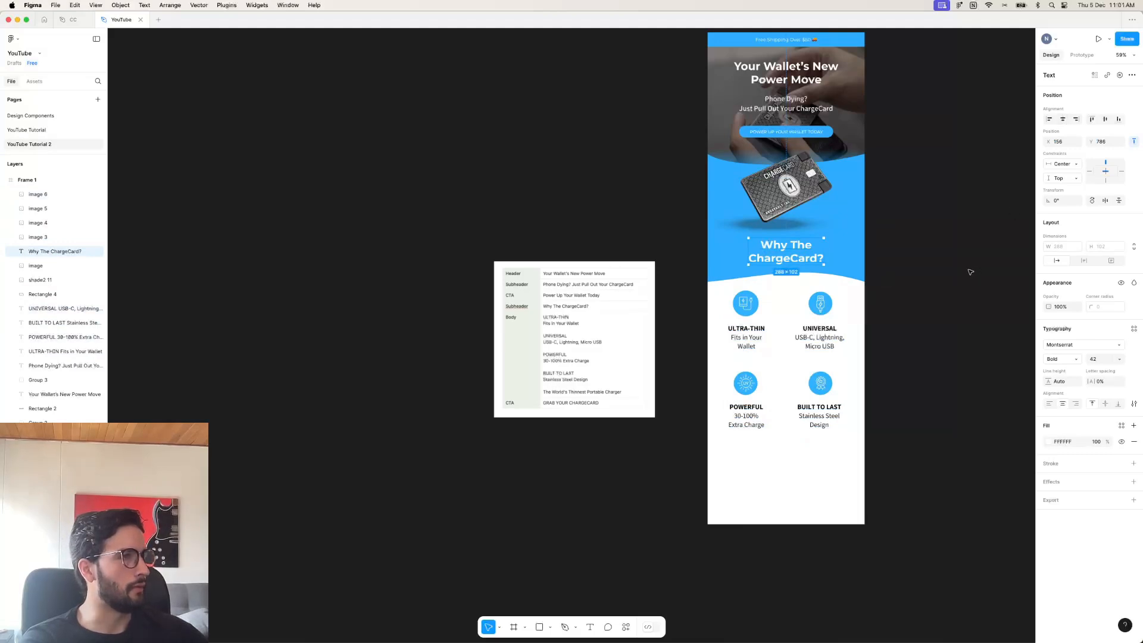
{"action": "left_click", "coordinate": [971, 272]}
{"action": "scroll", "coordinate": [846, 244], "scroll_direction": "right", "scroll_amount": 1}
{"action": "left_click", "coordinate": [792, 258]}
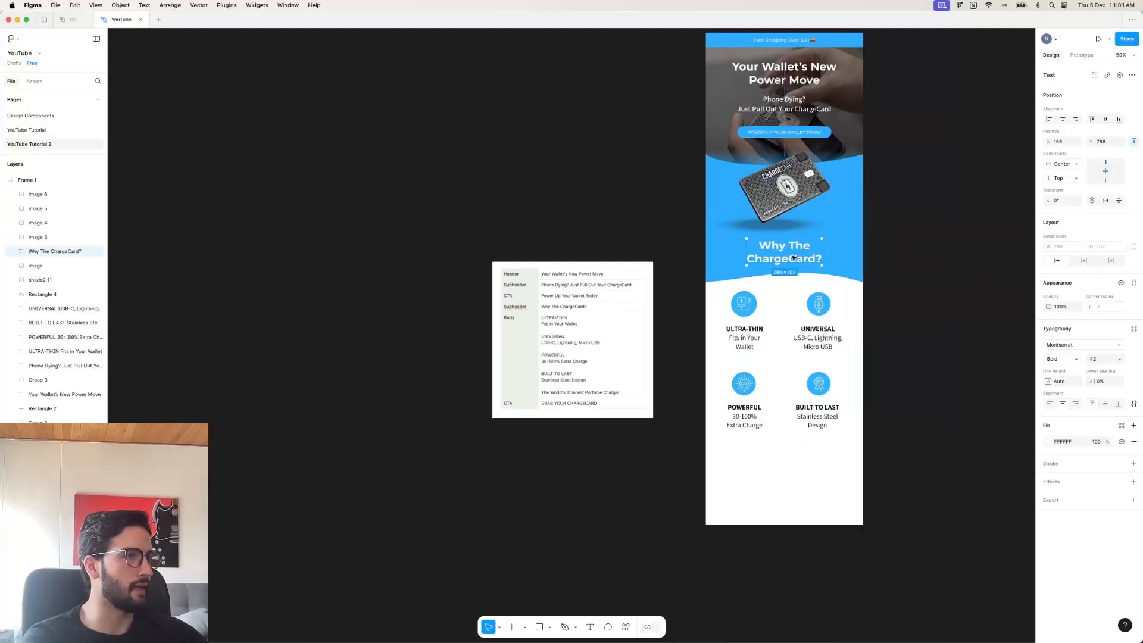
{"action": "left_click_drag", "start_coordinate": [794, 431], "coordinate": [796, 460]}
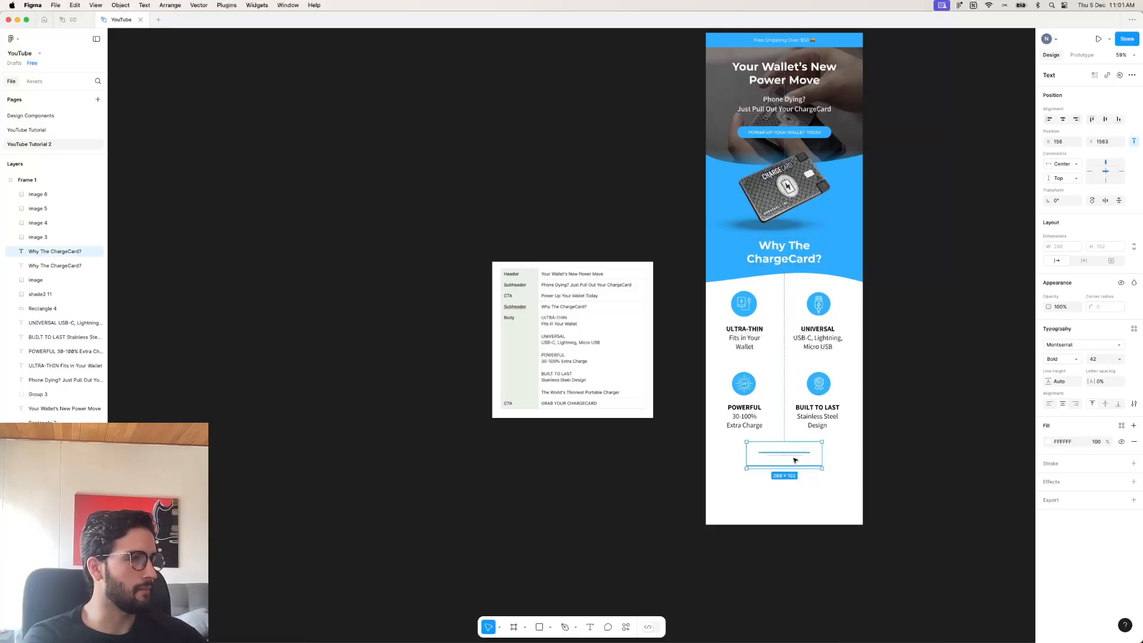
Set the duplicated heading's fill to black (000000) and its font weight to Medium.
{"action": "left_click", "coordinate": [1048, 441]}
{"action": "left_click_drag", "start_coordinate": [998, 462], "coordinate": [912, 562]}
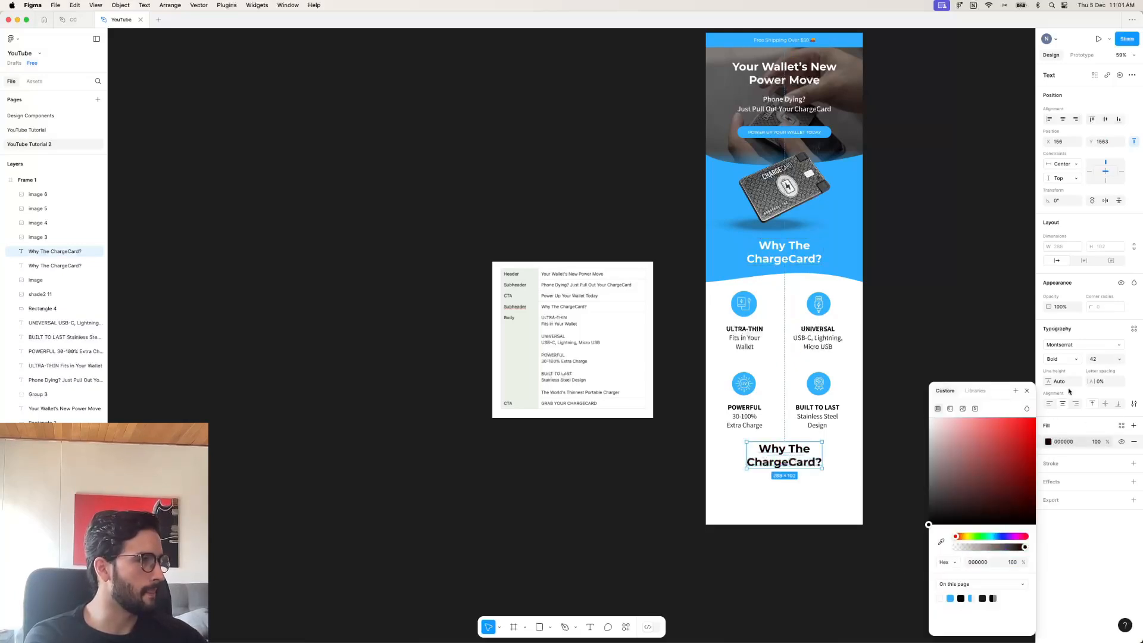
{"action": "left_click", "coordinate": [1066, 370]}
{"action": "left_click", "coordinate": [1065, 359]}
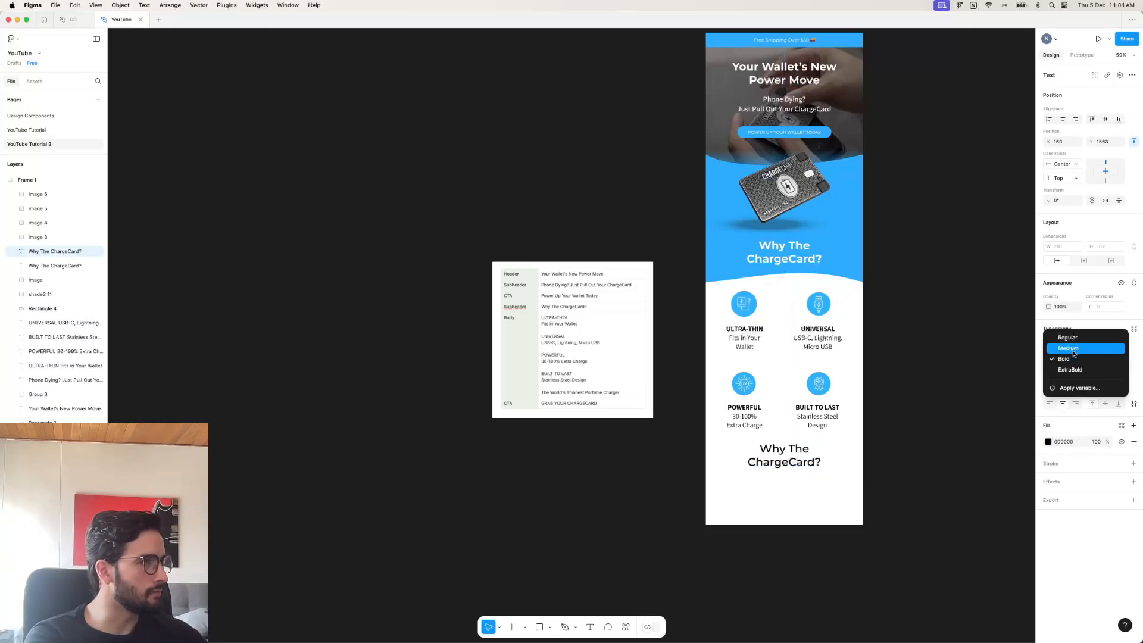
{"action": "left_click", "coordinate": [1068, 349]}
Replace the duplicated heading's text with "The World's Thinnest" and "Portable Charger" on two lines.
{"action": "double_click", "coordinate": [801, 462]}
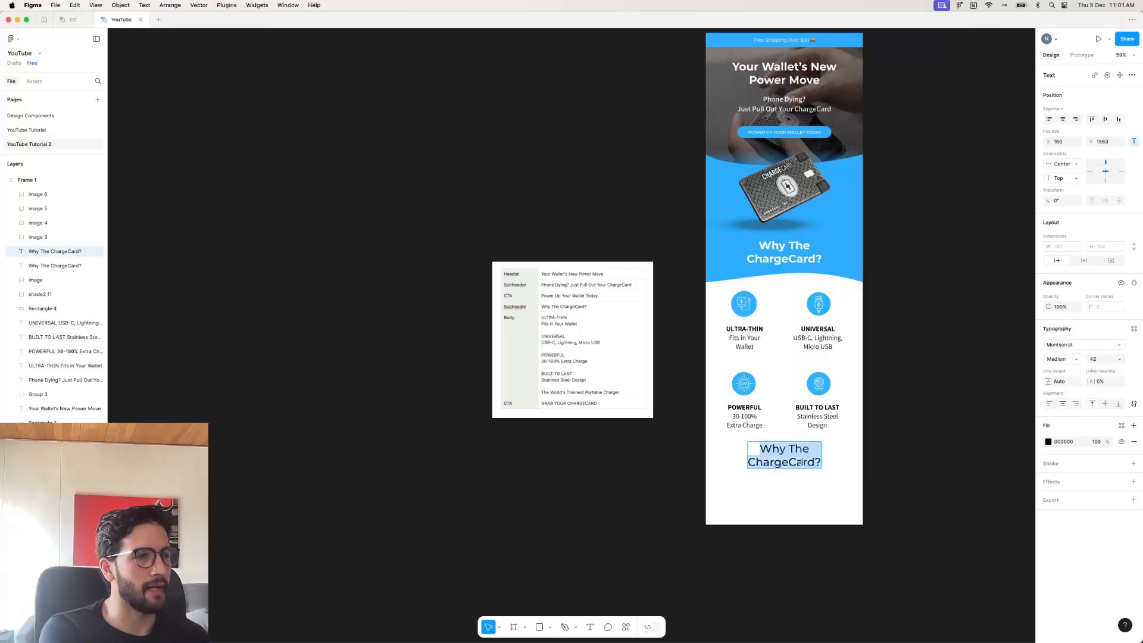
{"action": "type", "text": "The Worl"}
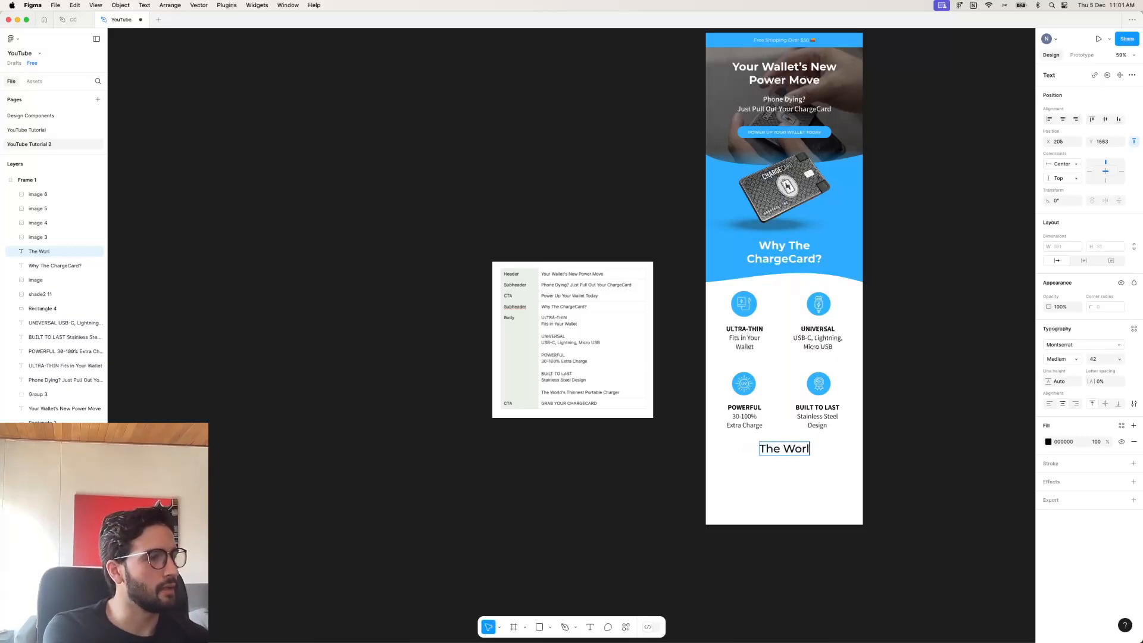
{"action": "type", "text": "'ds "}
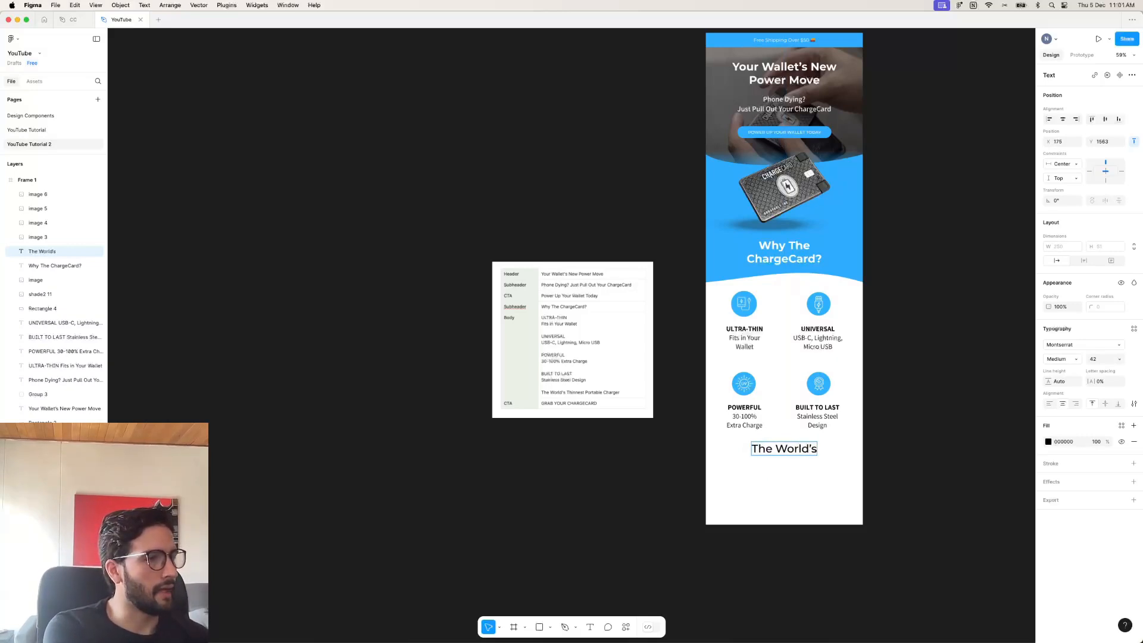
{"action": "type", "text": "Thinnest"}
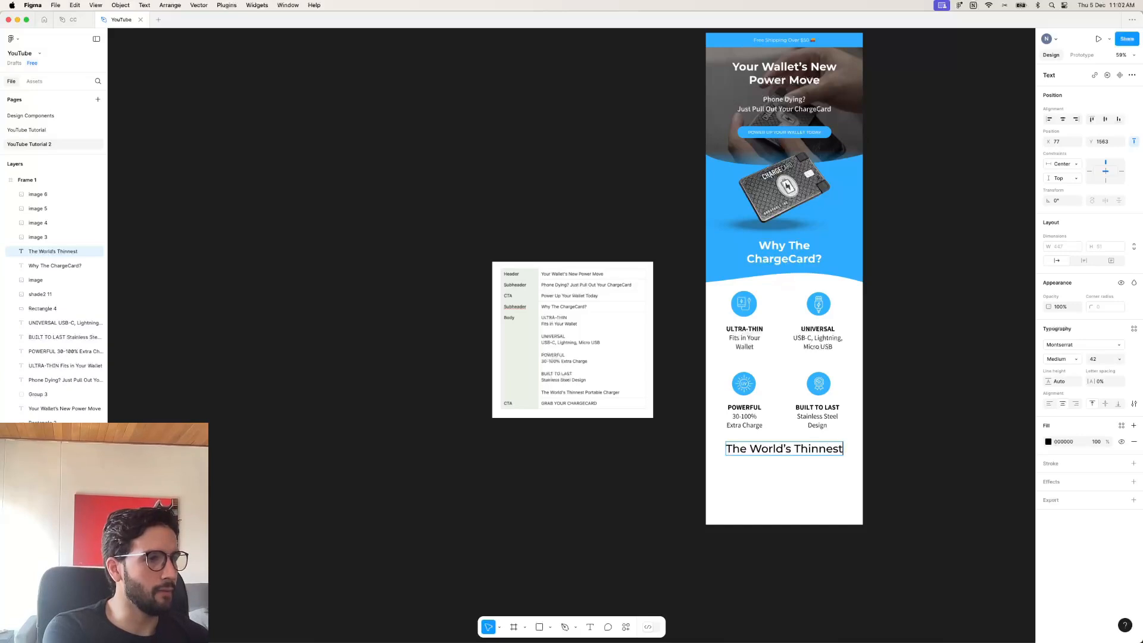
{"action": "key", "text": "Return"}
{"action": "type", "text": "Portable Char"}
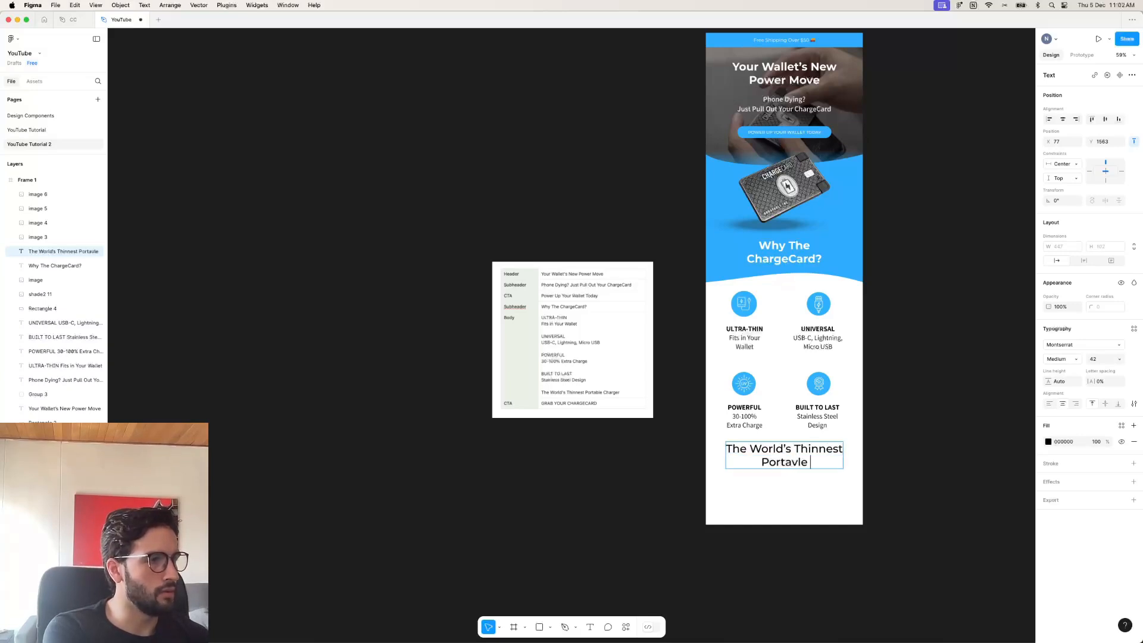
{"action": "type", "text": "ger"}
Set "The World's Thinnest Portable Charger" to font size 32 and move it slightly lower, keeping it centred.
{"action": "key", "text": "super+a"}
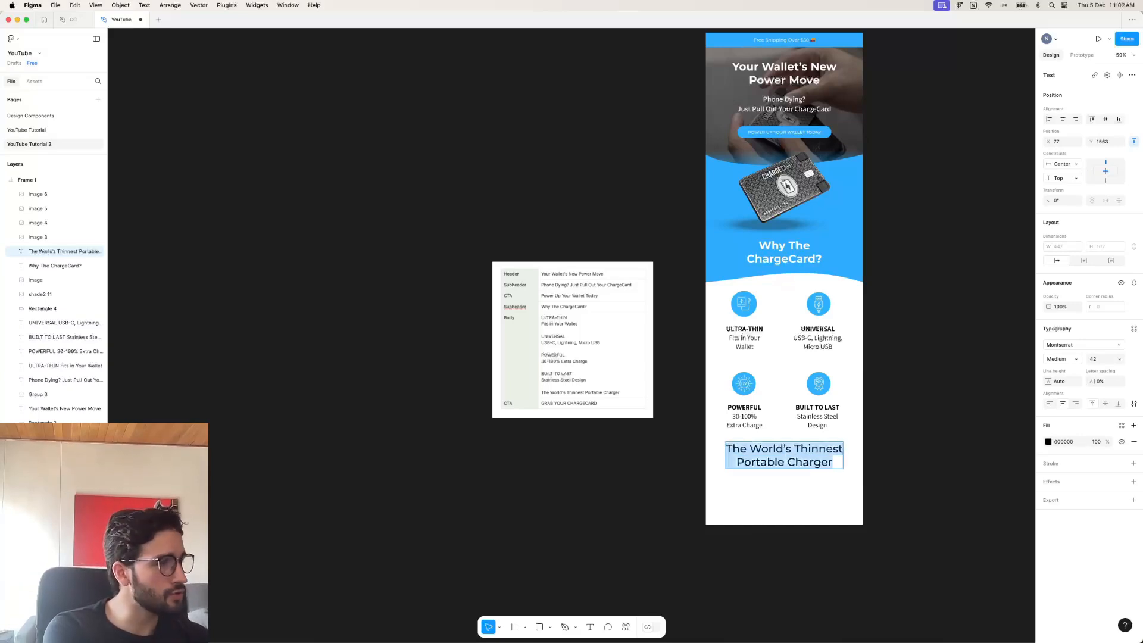
{"action": "left_click", "coordinate": [1095, 359]}
{"action": "type", "text": "32"}
{"action": "key", "text": "Return"}
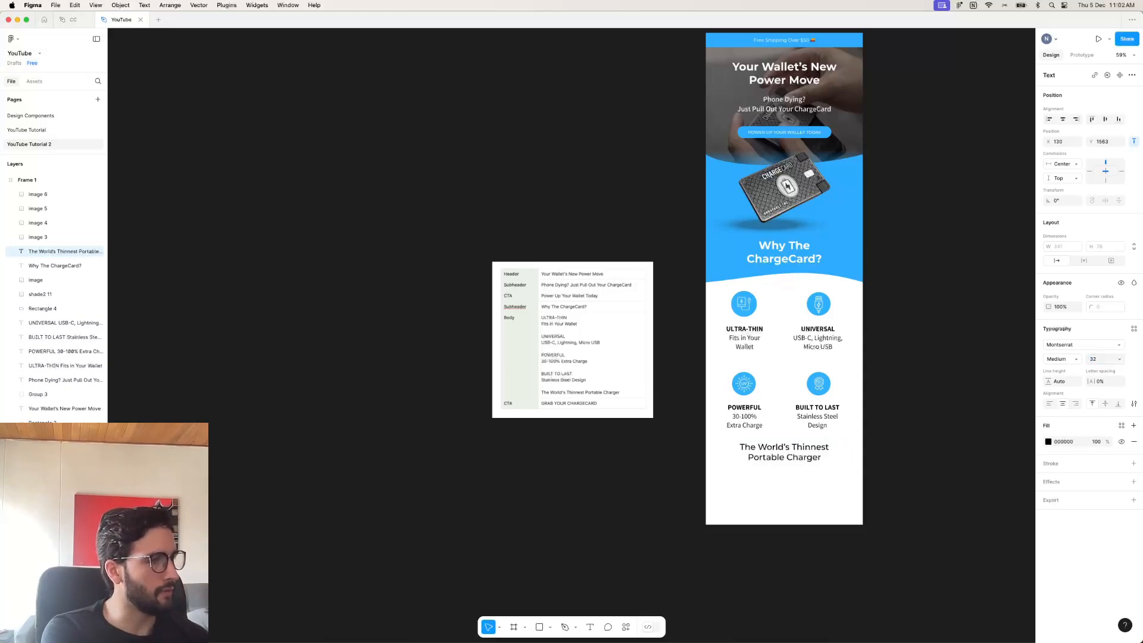
{"action": "key", "text": "Escape"}
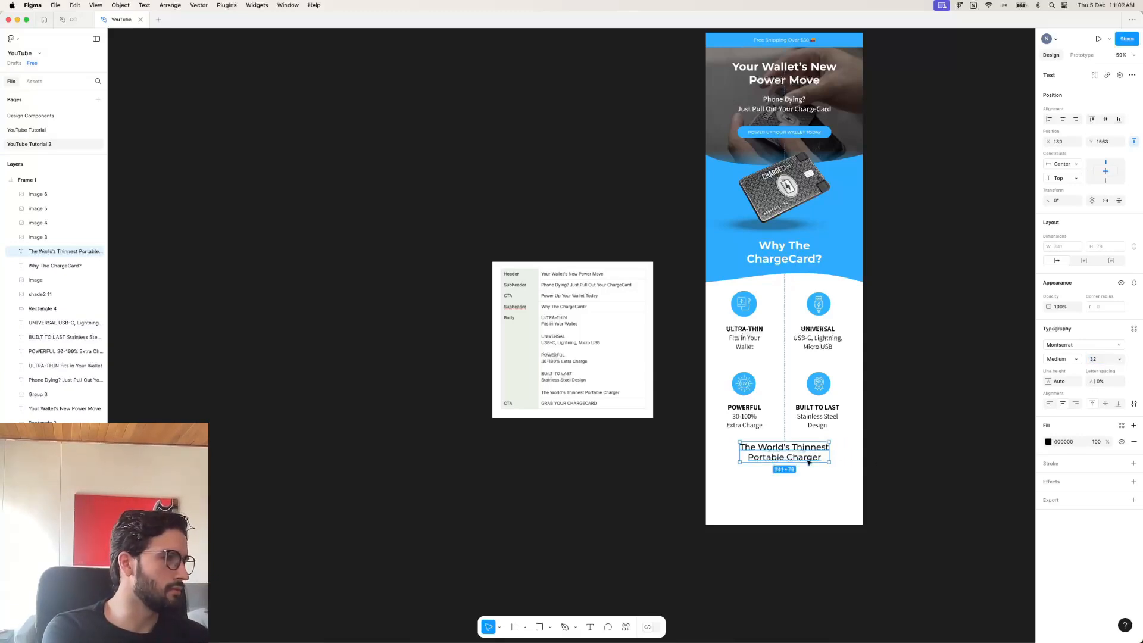
{"action": "left_click_drag", "start_coordinate": [827, 457], "coordinate": [810, 462]}
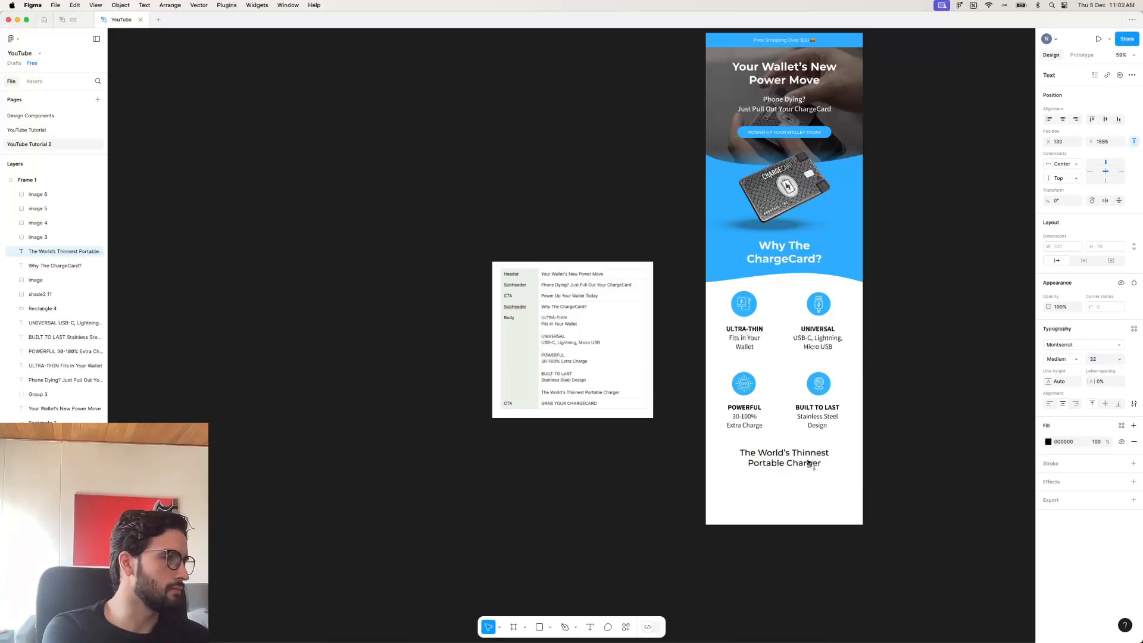
{"action": "left_click", "coordinate": [909, 433]}
Rename the "POWER UP YOUR WALLET TODAY" button's layer, Group 3, as "CTA #1".
{"action": "scroll", "coordinate": [902, 445], "scroll_direction": "down", "scroll_amount": 2}
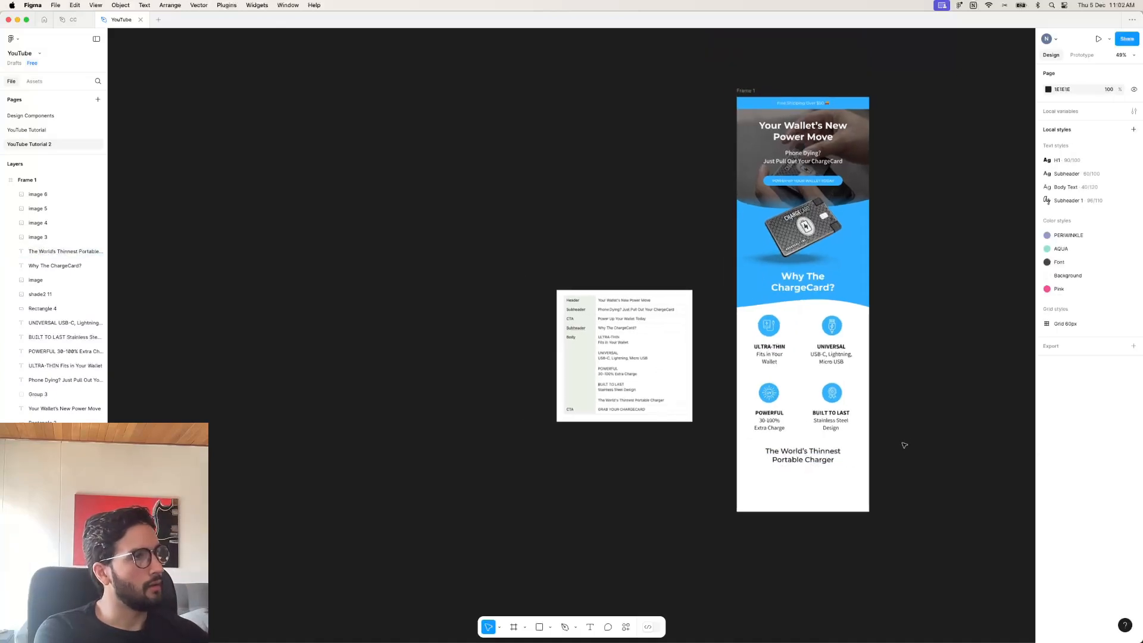
{"action": "left_click", "coordinate": [775, 181]}
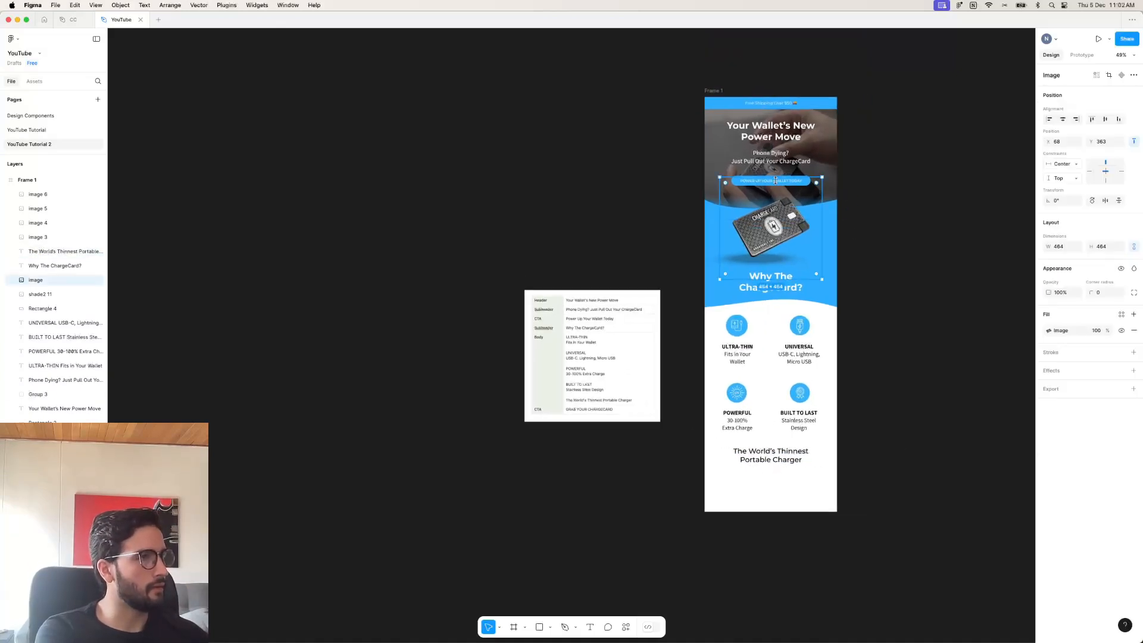
{"action": "left_click", "coordinate": [860, 177]}
{"action": "left_click", "coordinate": [806, 183]}
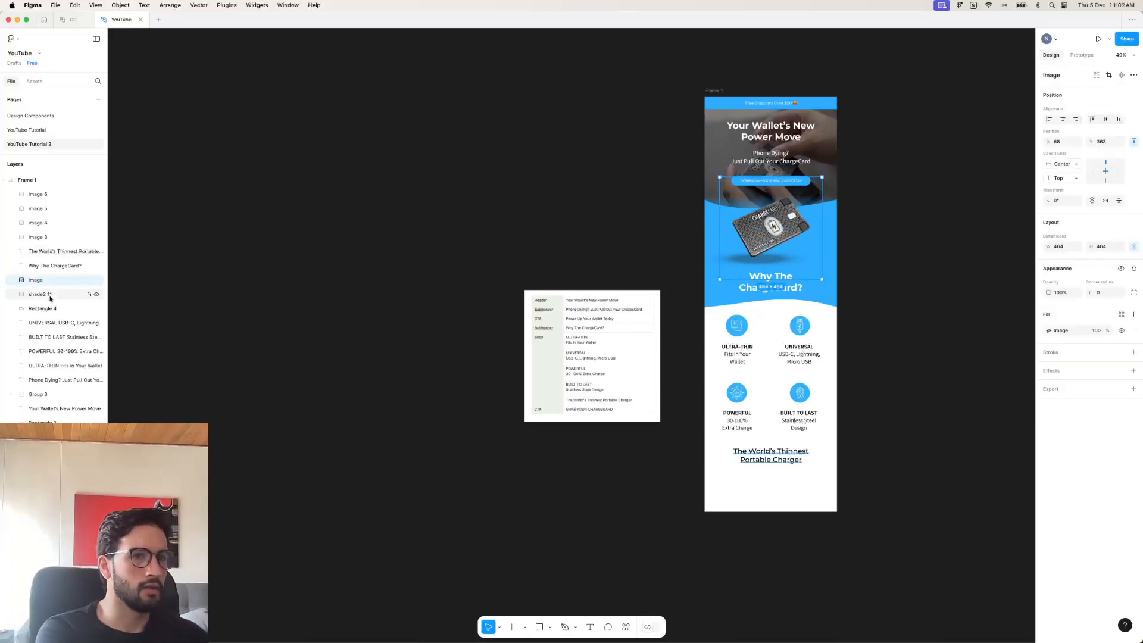
{"action": "left_click", "coordinate": [52, 397]}
{"action": "double_click", "coordinate": [52, 395]}
{"action": "type", "text": "CAT"}
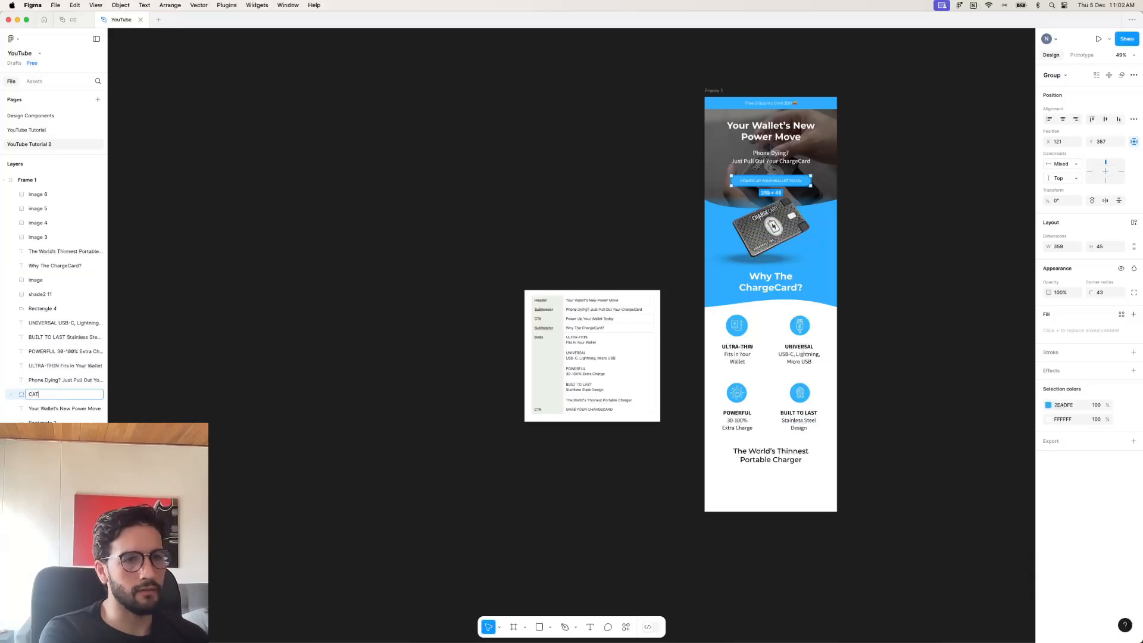
{"action": "key", "text": "BackSpace"}
{"action": "key", "text": "BackSpace"}
{"action": "type", "text": "TA #1"}
{"action": "key", "text": "Return"}
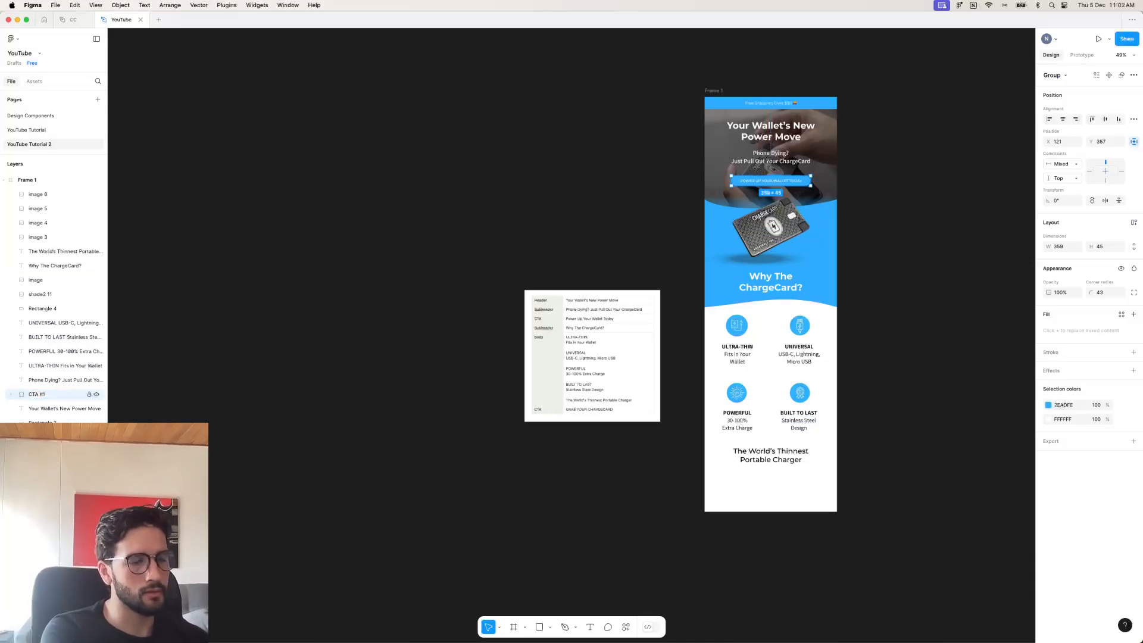
Duplicate the CTA #1 button beneath the "The World's Thinnest Portable Charger" text, centred in the frame.
{"action": "key", "text": "alt"}
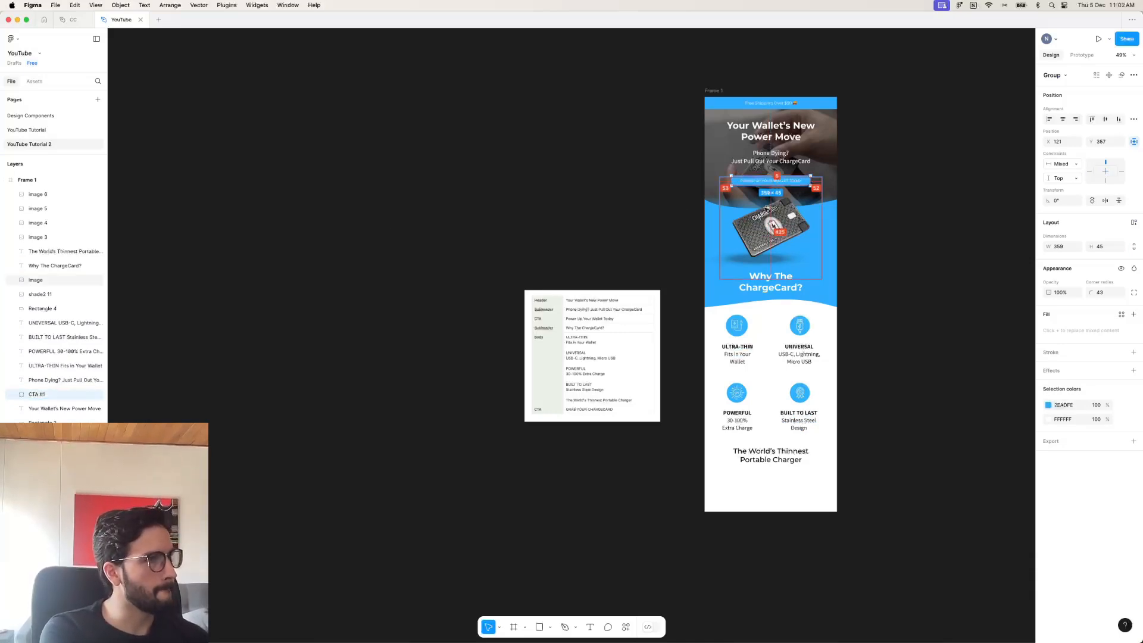
{"action": "left_click_drag", "start_coordinate": [759, 182], "coordinate": [766, 483]}
{"action": "left_click", "coordinate": [855, 447]}
{"action": "scroll", "coordinate": [818, 487], "scroll_direction": "up", "scroll_amount": 5}
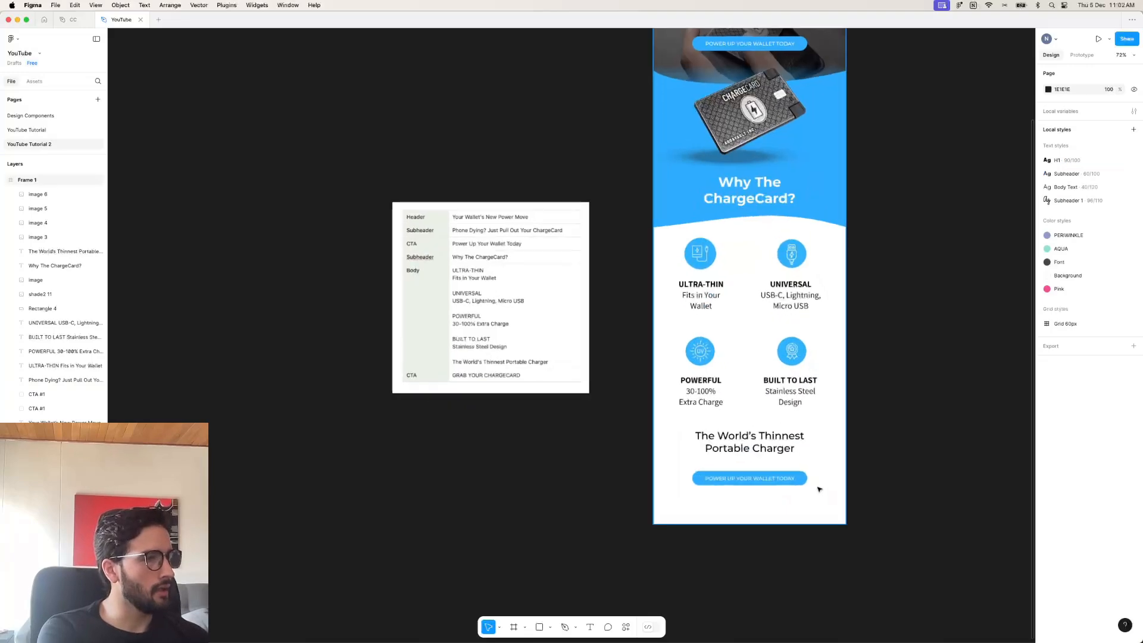
{"action": "scroll", "coordinate": [818, 487], "scroll_direction": "up", "scroll_amount": 2}
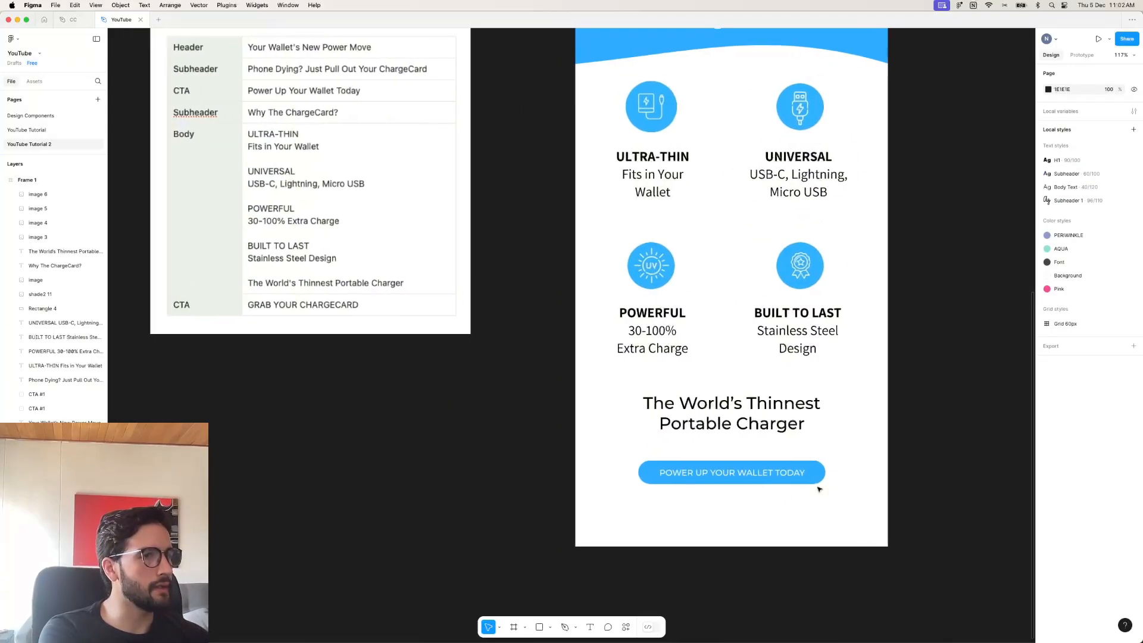
Replace the lower button's label with "GRAB YOUR CHARGECARD".
{"action": "double_click", "coordinate": [773, 473]}
{"action": "type", "text": "G"}
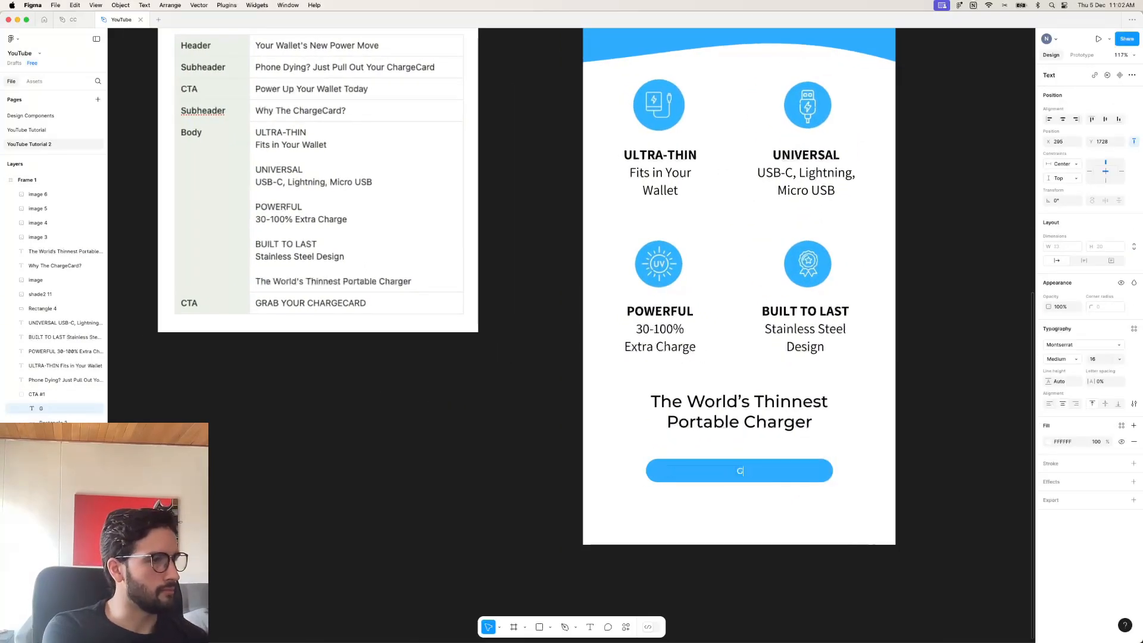
{"action": "type", "text": "RAN"}
{"action": "key", "text": "BackSpace"}
{"action": "type", "text": "B"}
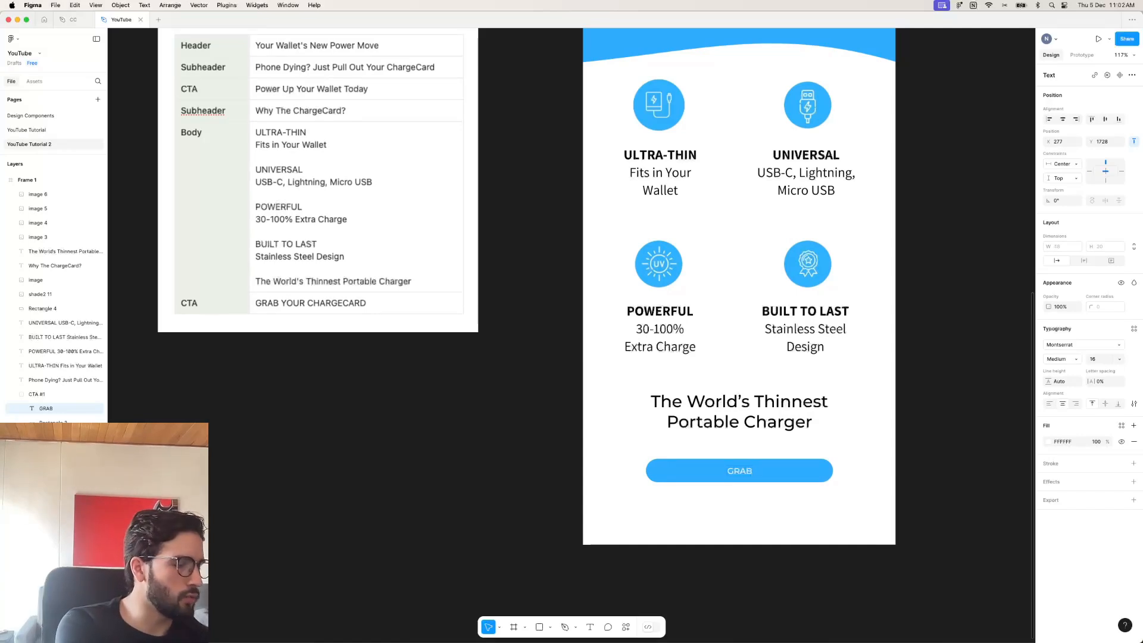
{"action": "type", "text": " YOUR CHAR"}
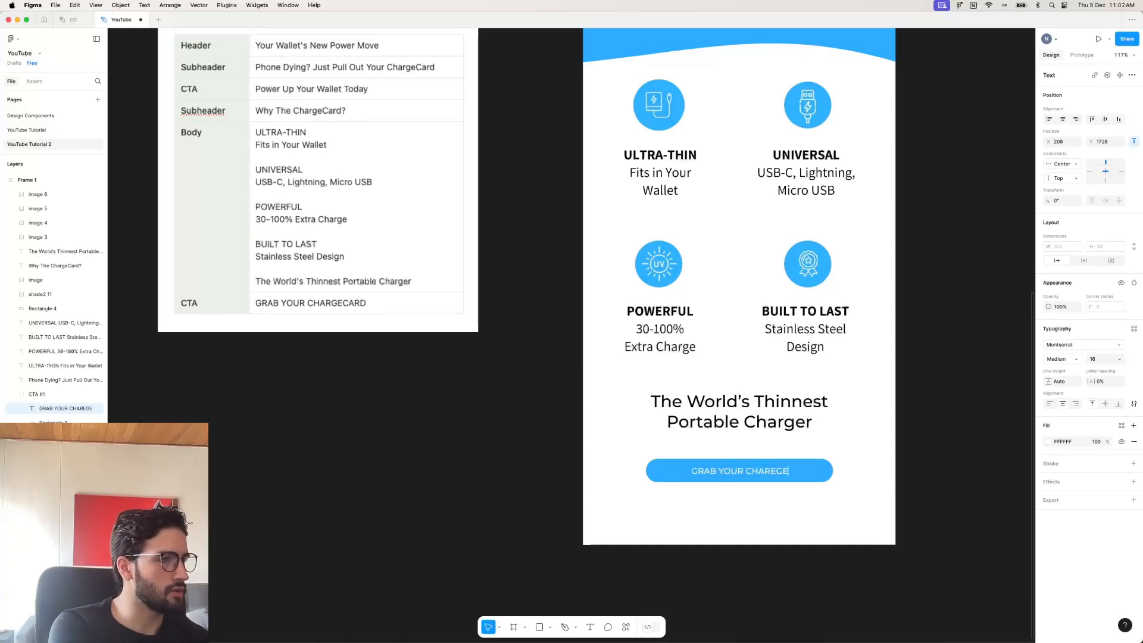
{"action": "type", "text": "GECARD"}
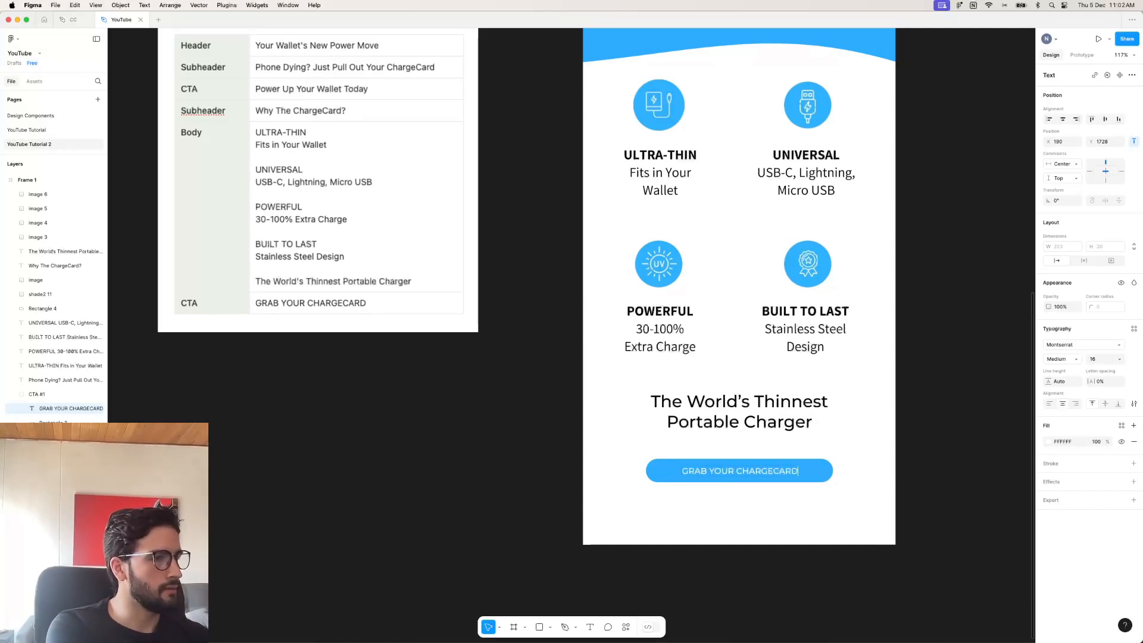
{"action": "left_click", "coordinate": [947, 449]}
Extend Frame 1 downward to a height of about 2181, leaving blank space beneath the GRAB YOUR CHARGECARD button.
{"action": "scroll", "coordinate": [949, 450], "scroll_direction": "down", "scroll_amount": 3}
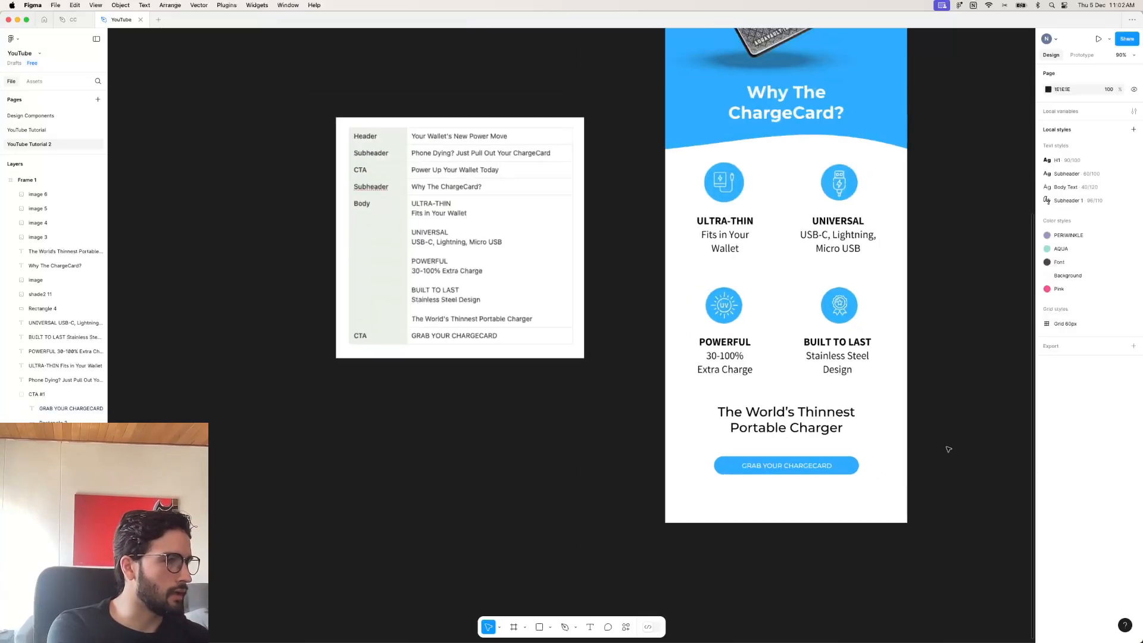
{"action": "scroll", "coordinate": [949, 449], "scroll_direction": "down", "scroll_amount": 2}
{"action": "scroll", "coordinate": [949, 449], "scroll_direction": "down", "scroll_amount": 2}
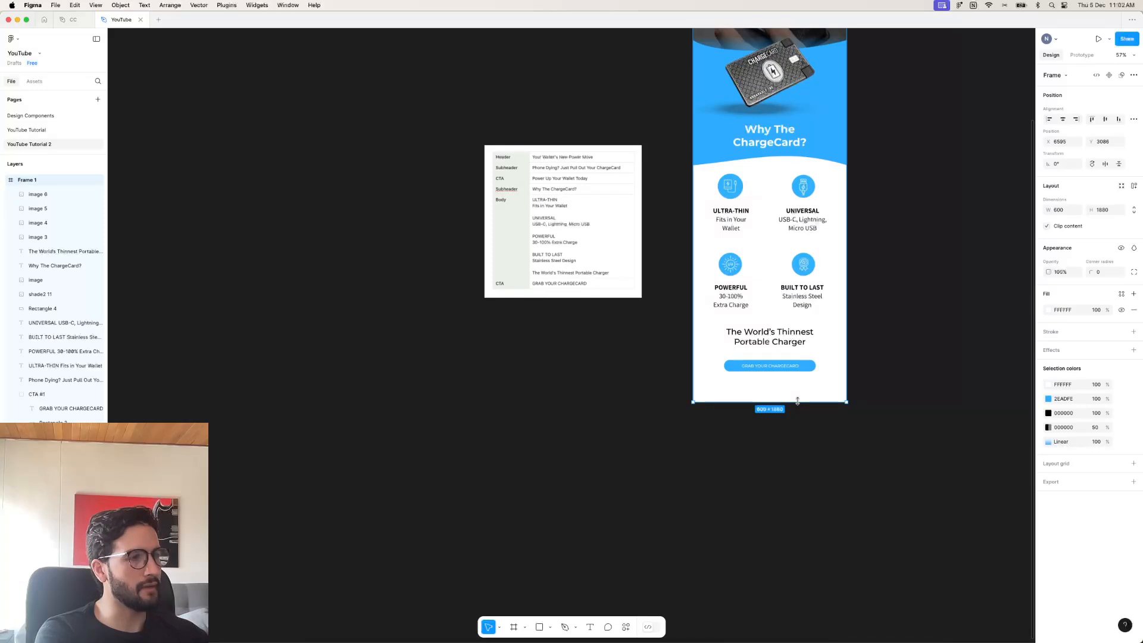
{"action": "left_click_drag", "start_coordinate": [797, 400], "coordinate": [797, 478]}
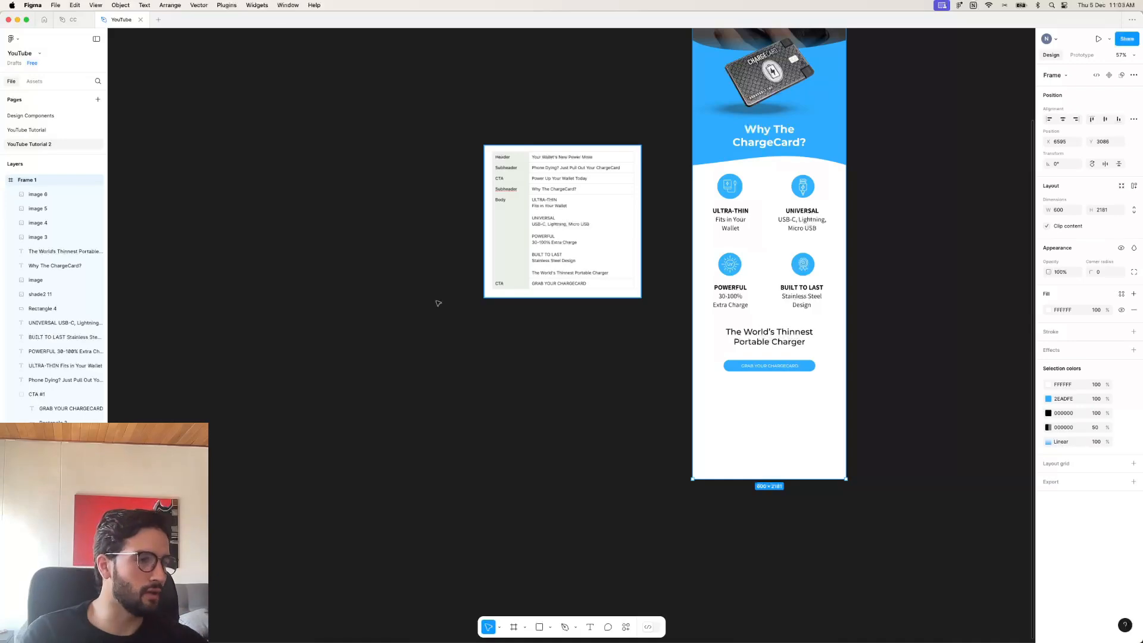
Switch to the ChargeCard product page in Chrome, look through the customer reviews and open the photo attached to the newest one.
{"action": "left_click", "coordinate": [500, 620]}
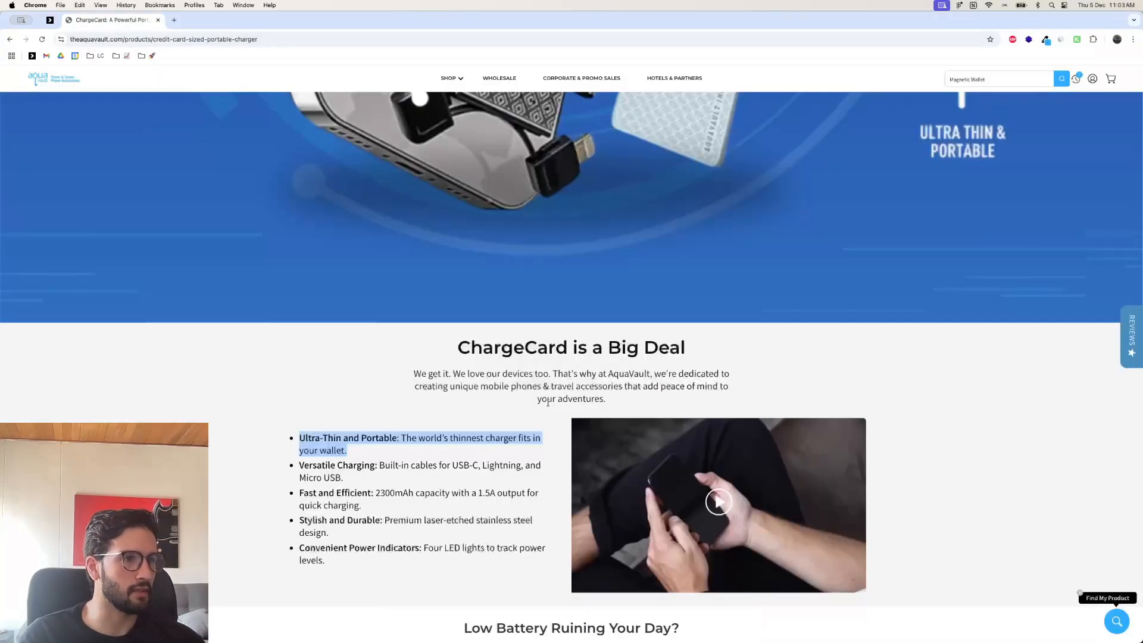
{"action": "scroll", "coordinate": [548, 401], "scroll_direction": "down", "scroll_amount": 5}
{"action": "scroll", "coordinate": [548, 400], "scroll_direction": "down", "scroll_amount": 10}
{"action": "scroll", "coordinate": [545, 399], "scroll_direction": "up", "scroll_amount": 5}
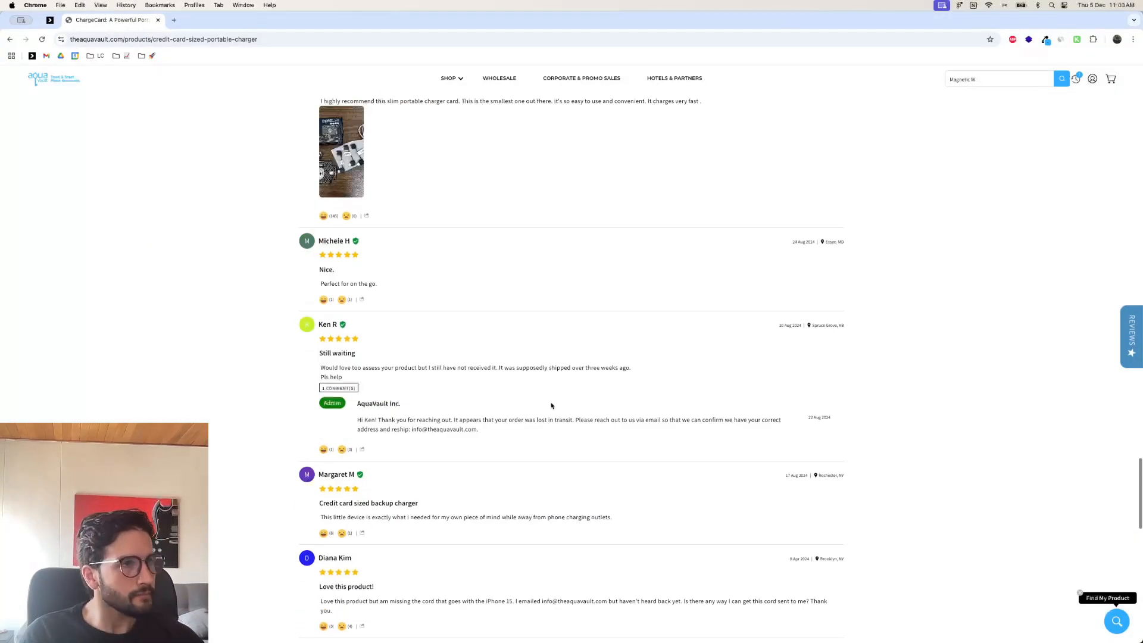
{"action": "scroll", "coordinate": [553, 403], "scroll_direction": "up", "scroll_amount": 2}
{"action": "scroll", "coordinate": [528, 360], "scroll_direction": "down", "scroll_amount": 10}
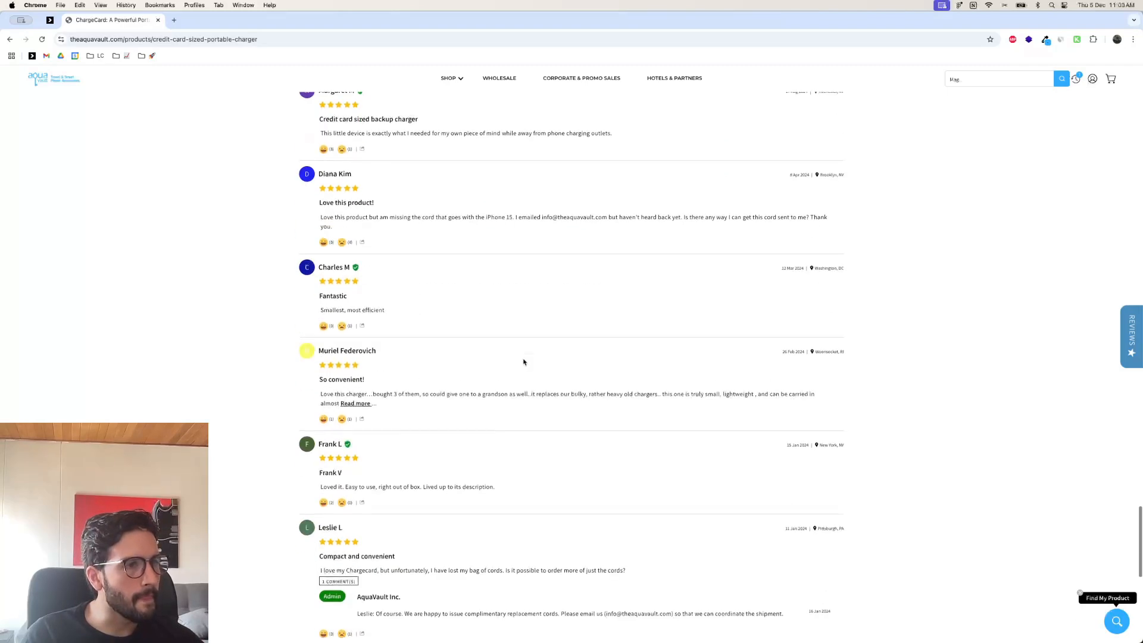
{"action": "scroll", "coordinate": [523, 361], "scroll_direction": "up", "scroll_amount": 10}
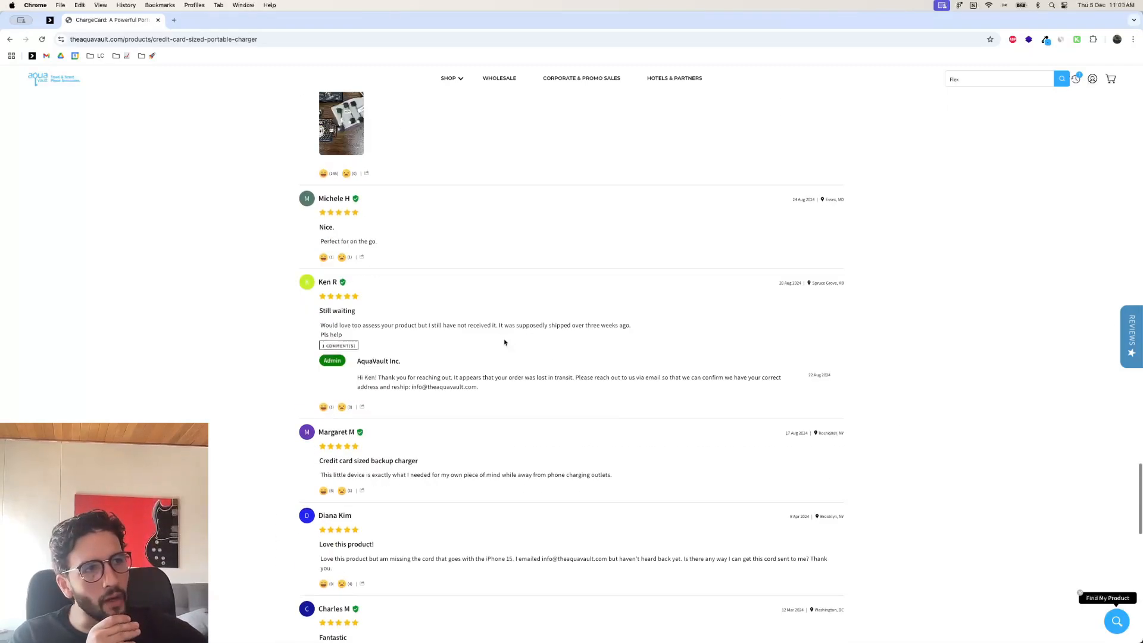
{"action": "scroll", "coordinate": [503, 340], "scroll_direction": "up", "scroll_amount": 1}
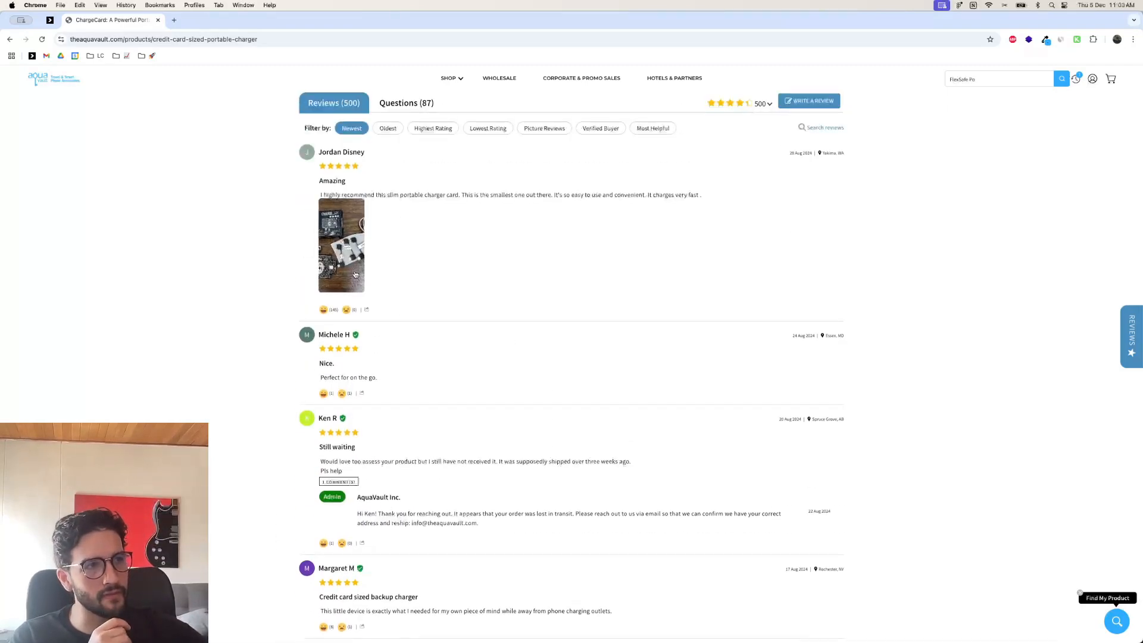
{"action": "left_click", "coordinate": [354, 274]}
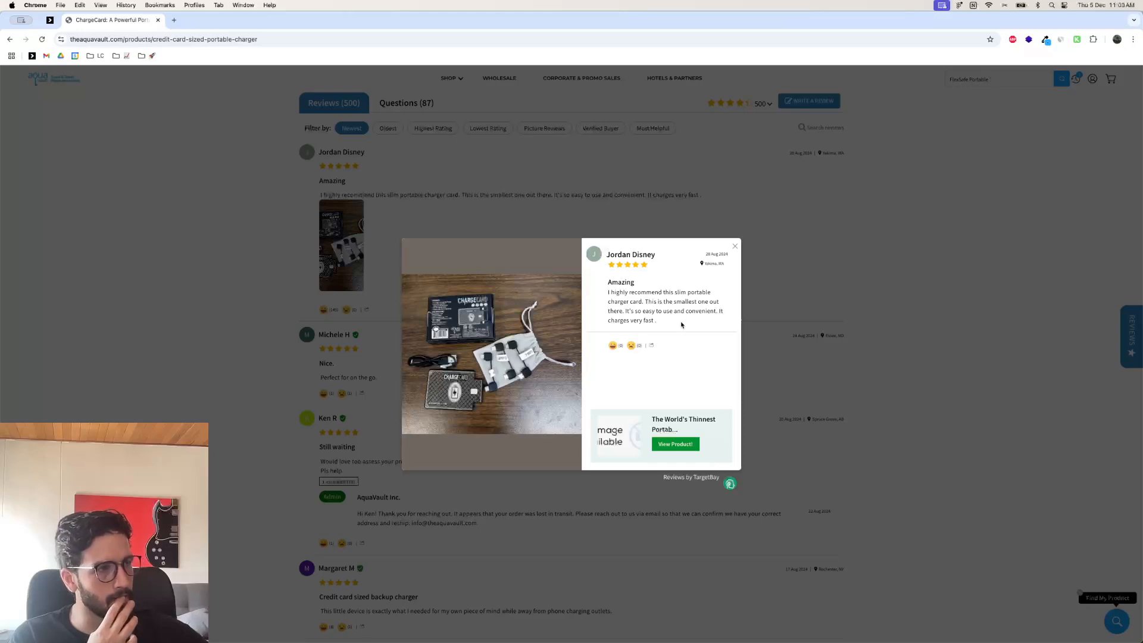
Return to Figma and draw a rectangle about 496 × 272 in the blank area beneath the GRAB YOUR CHARGECARD button.
{"action": "left_click", "coordinate": [584, 619]}
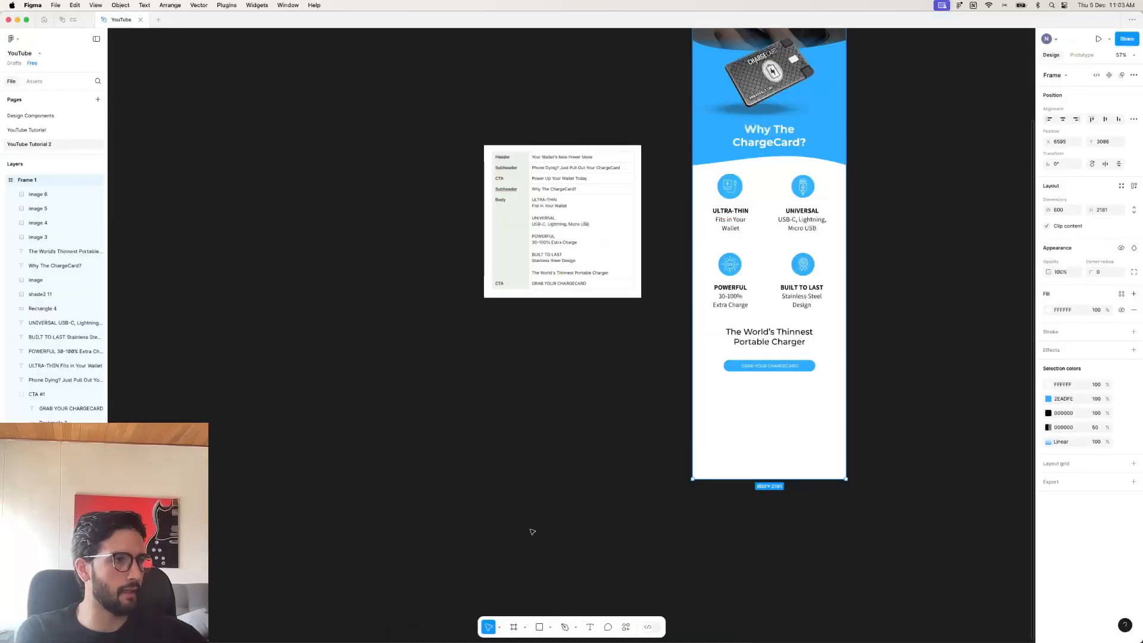
{"action": "left_click", "coordinate": [881, 381]}
{"action": "scroll", "coordinate": [880, 384], "scroll_direction": "right", "scroll_amount": 3}
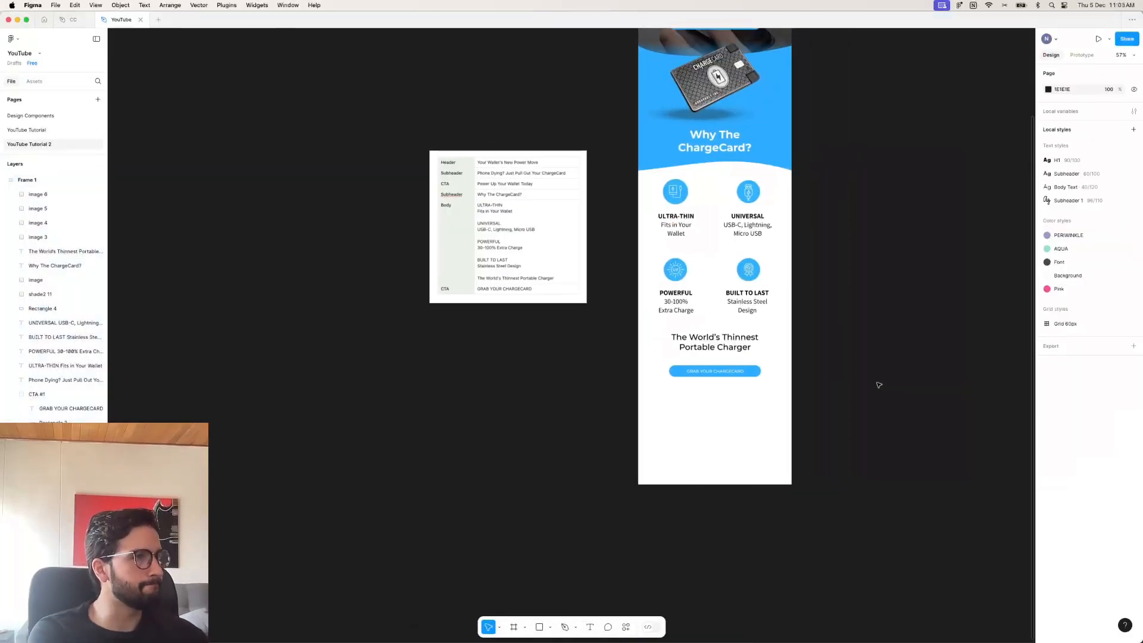
{"action": "scroll", "coordinate": [880, 384], "scroll_direction": "up", "scroll_amount": 1}
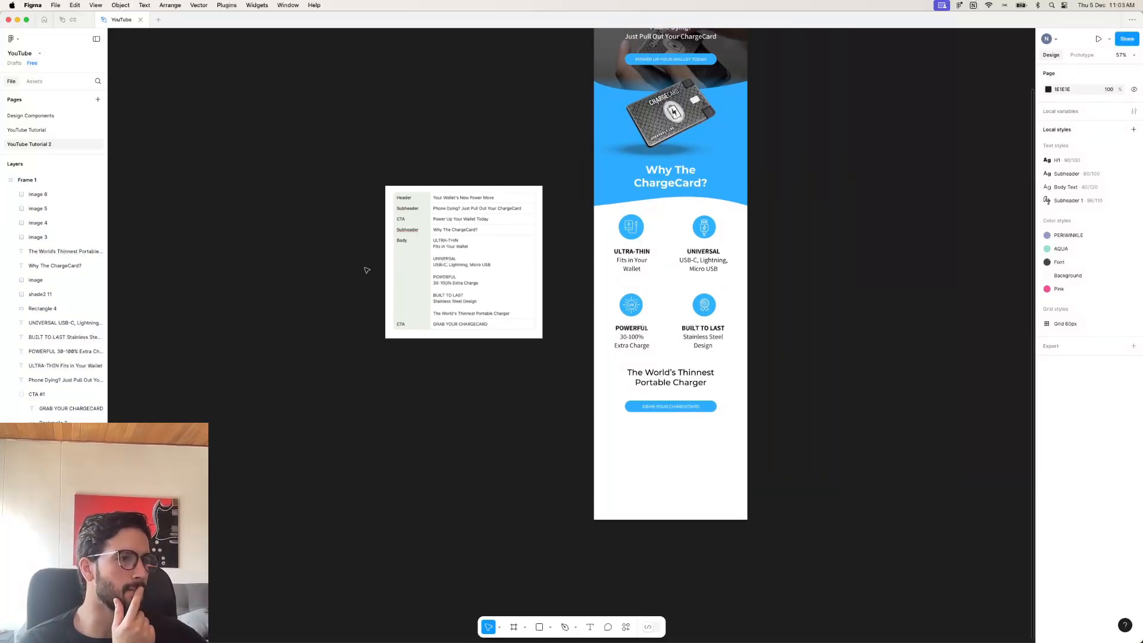
{"action": "scroll", "coordinate": [545, 514], "scroll_direction": "left", "scroll_amount": 1}
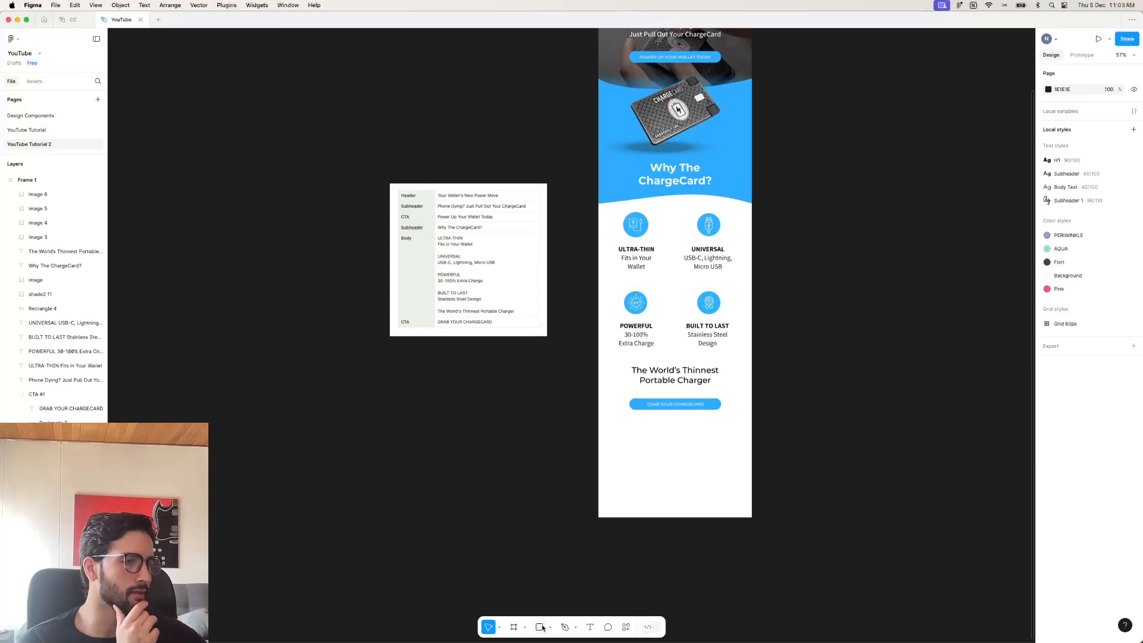
{"action": "left_click", "coordinate": [540, 627]}
{"action": "scroll", "coordinate": [661, 446], "scroll_direction": "up", "scroll_amount": 1}
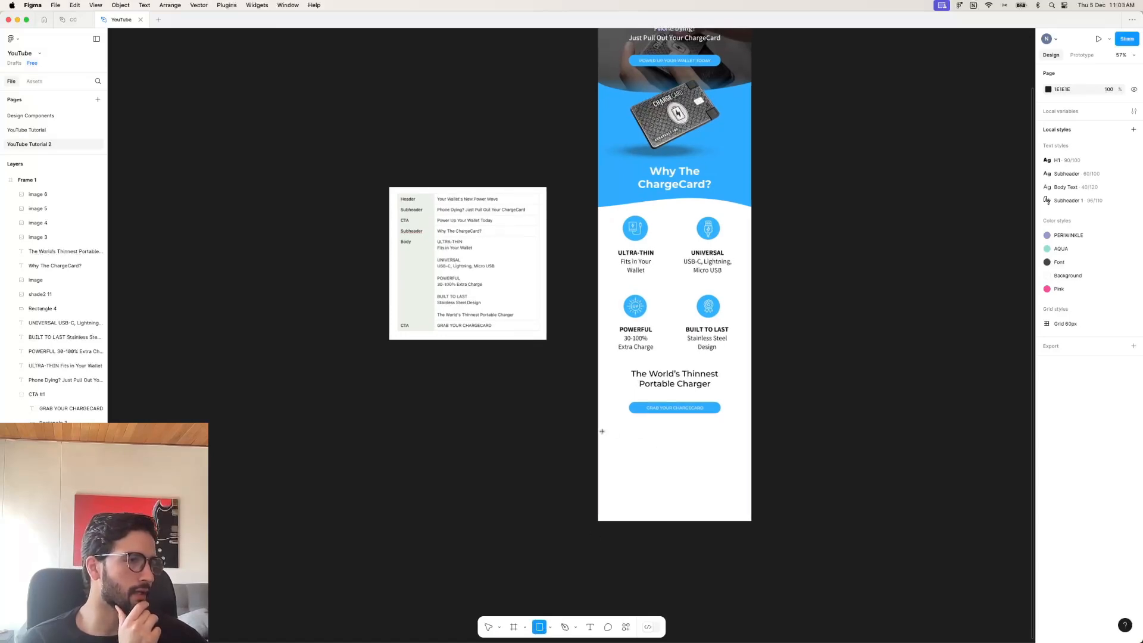
{"action": "mouse_move", "coordinate": [610, 437]}
{"action": "left_mouse_down"}
{"action": "mouse_move", "coordinate": [704, 502]}
{"action": "mouse_move", "coordinate": [736, 506]}
{"action": "left_mouse_up"}
{"action": "scroll", "coordinate": [737, 506], "scroll_direction": "right", "scroll_amount": 2}
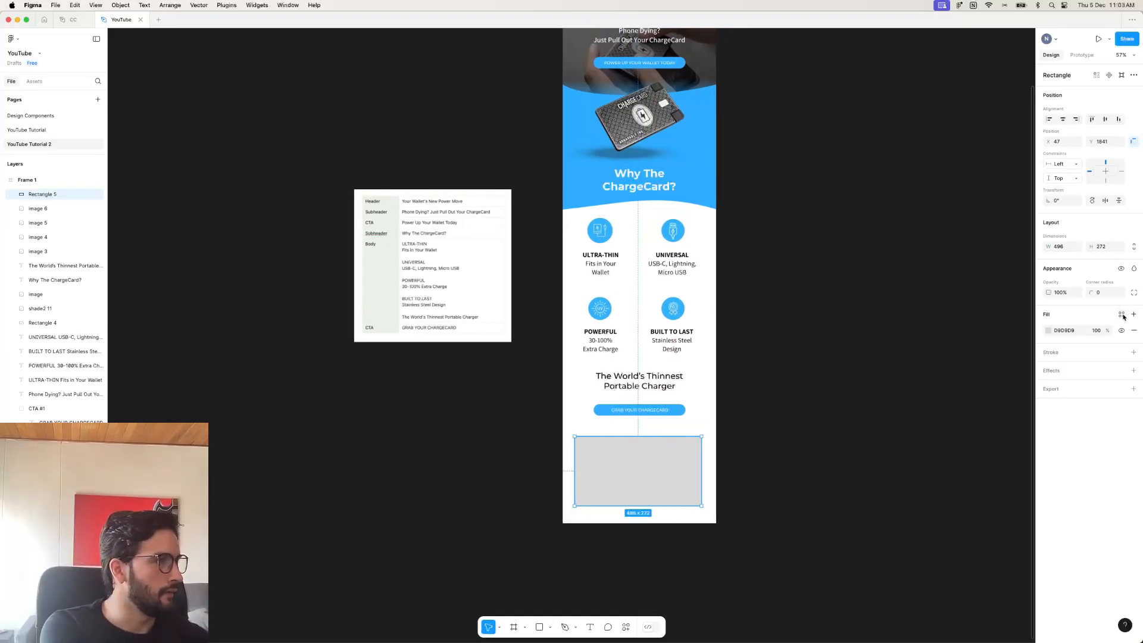
Give the rectangle a black inside stroke of weight 2 with no fill, and centre it horizontally in the frame.
{"action": "left_click", "coordinate": [1133, 353]}
{"action": "left_click", "coordinate": [1135, 330]}
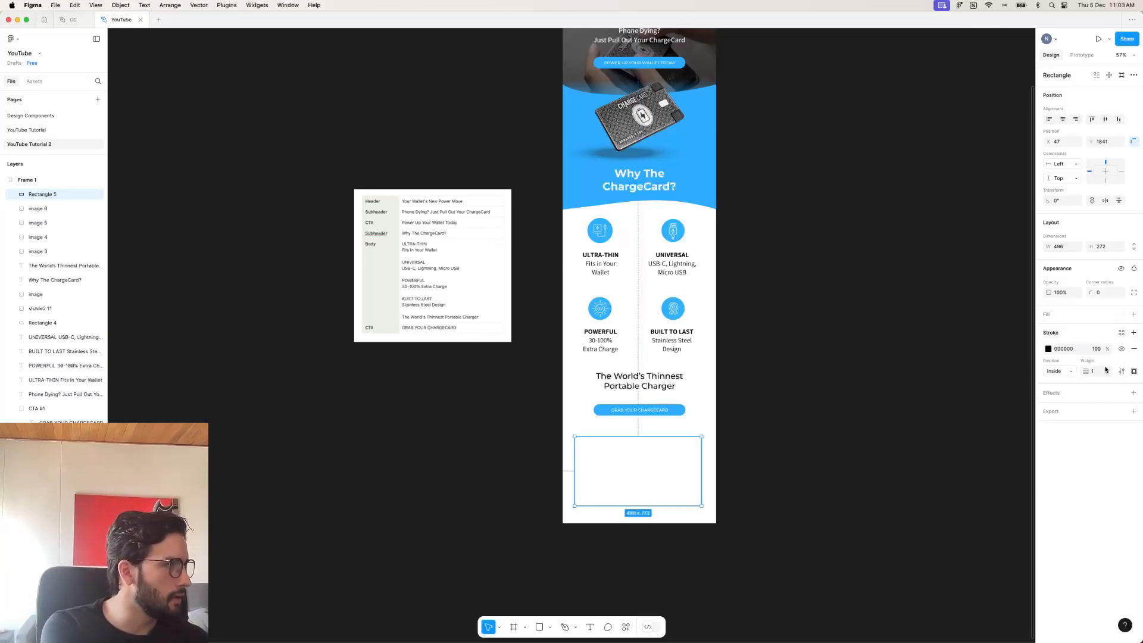
{"action": "left_click_drag", "start_coordinate": [1087, 372], "coordinate": [1088, 377]}
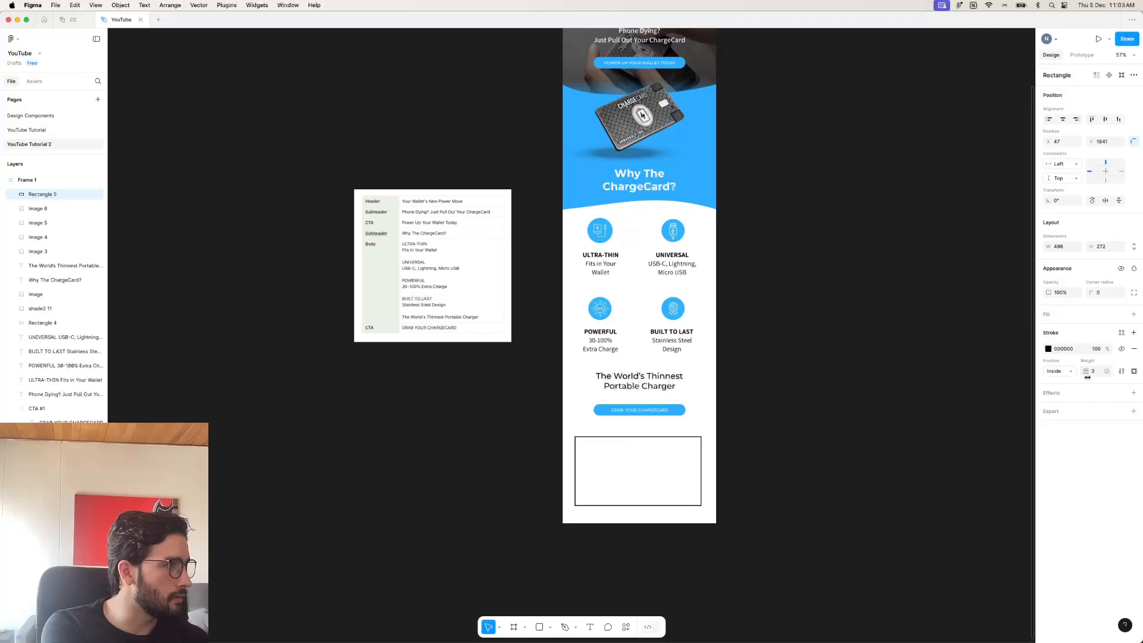
{"action": "key", "text": "Return"}
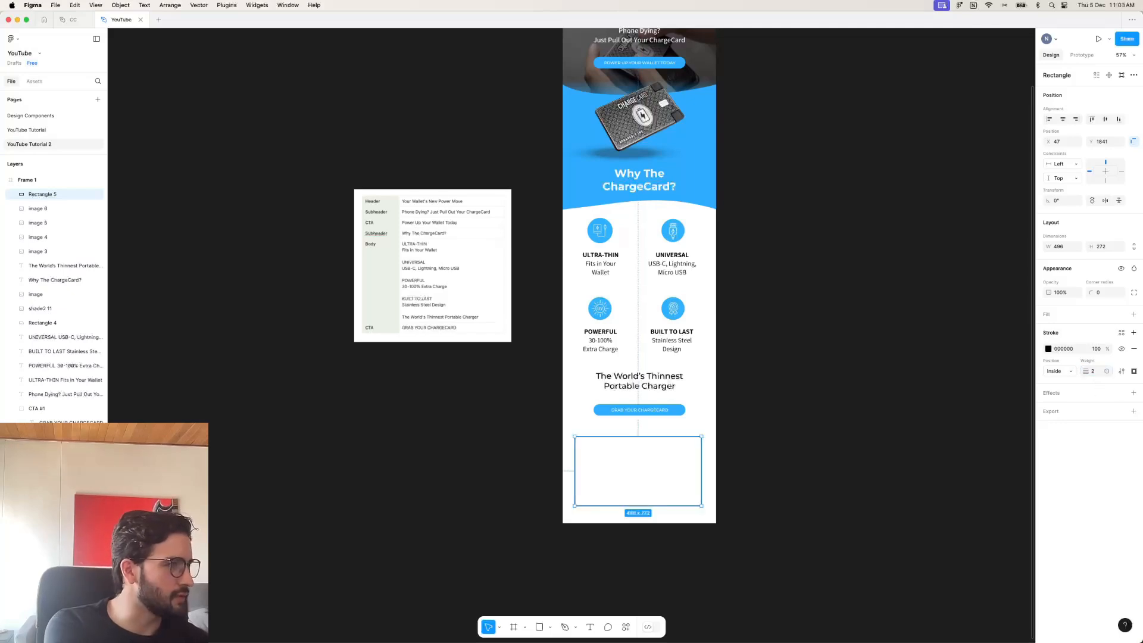
{"action": "left_click", "coordinate": [871, 463]}
{"action": "left_click", "coordinate": [653, 439]}
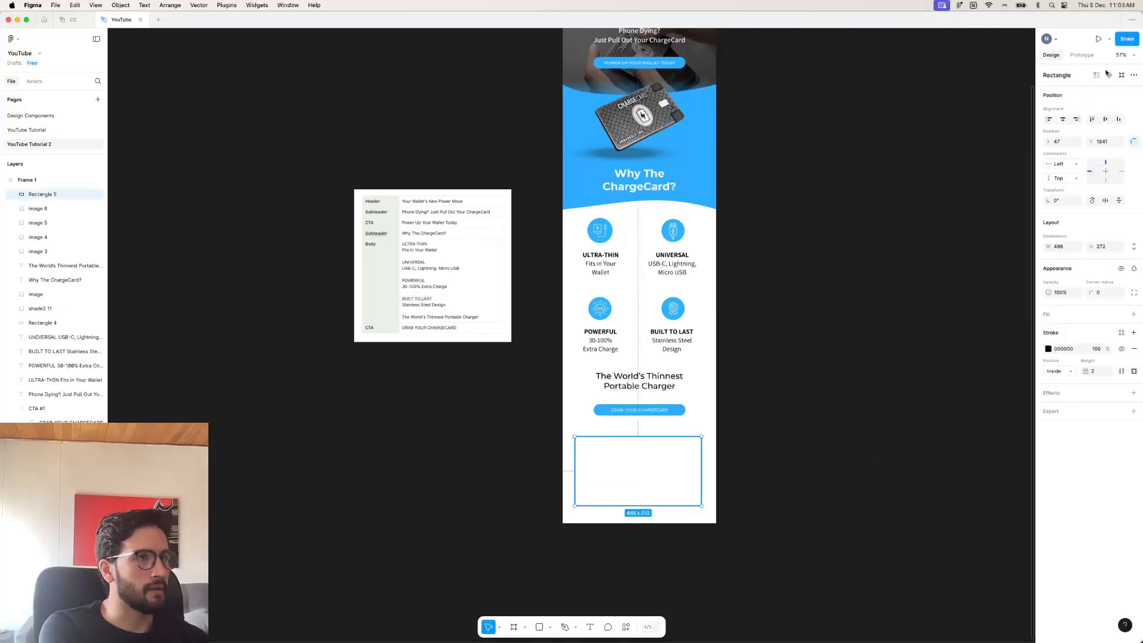
{"action": "left_click", "coordinate": [1063, 120]}
Group the four feature icons with their text blocks and rename the group as "USPs".
{"action": "left_click_drag", "start_coordinate": [755, 223], "coordinate": [572, 343]}
{"action": "left_click_drag", "start_coordinate": [571, 349], "coordinate": [575, 348]}
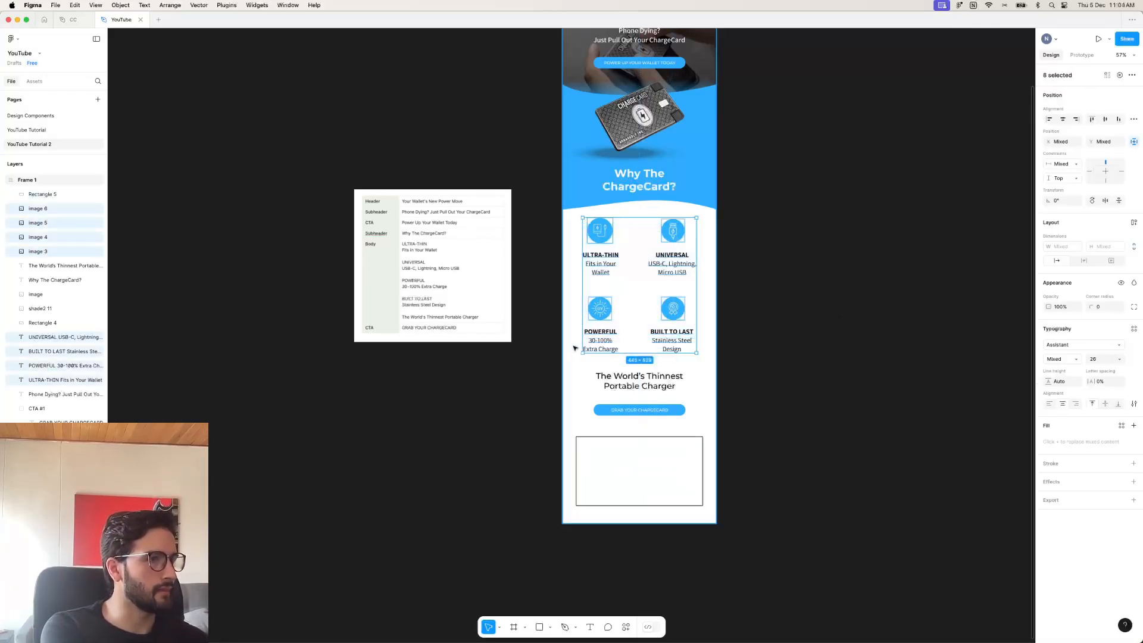
{"action": "scroll", "coordinate": [593, 349], "scroll_direction": "up", "scroll_amount": 2}
{"action": "key", "text": "super+g"}
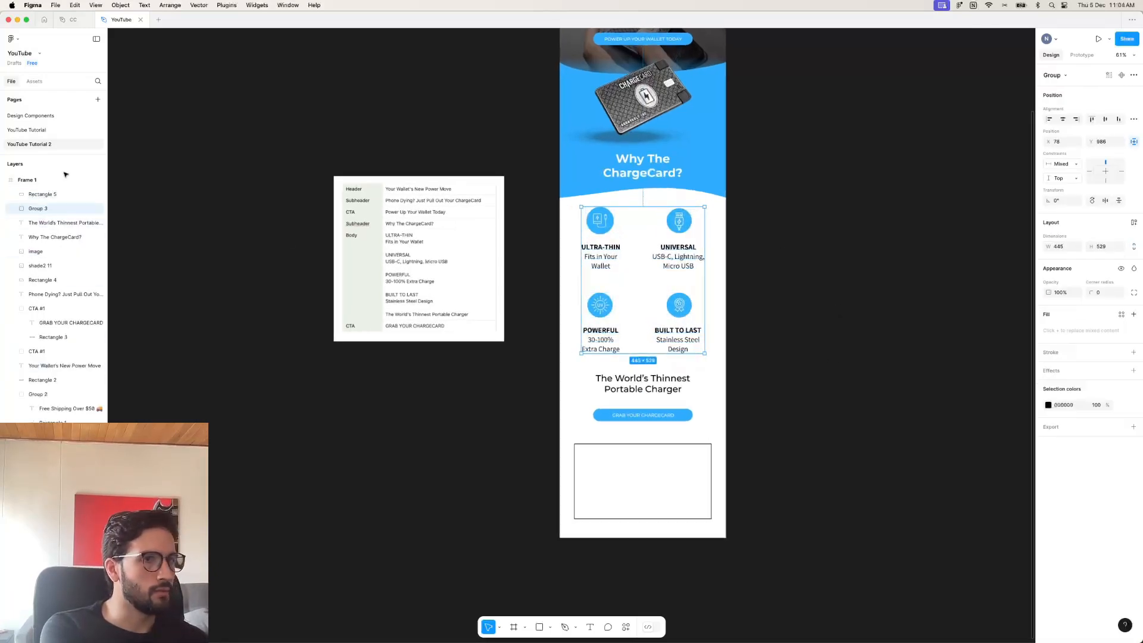
{"action": "double_click", "coordinate": [46, 209]}
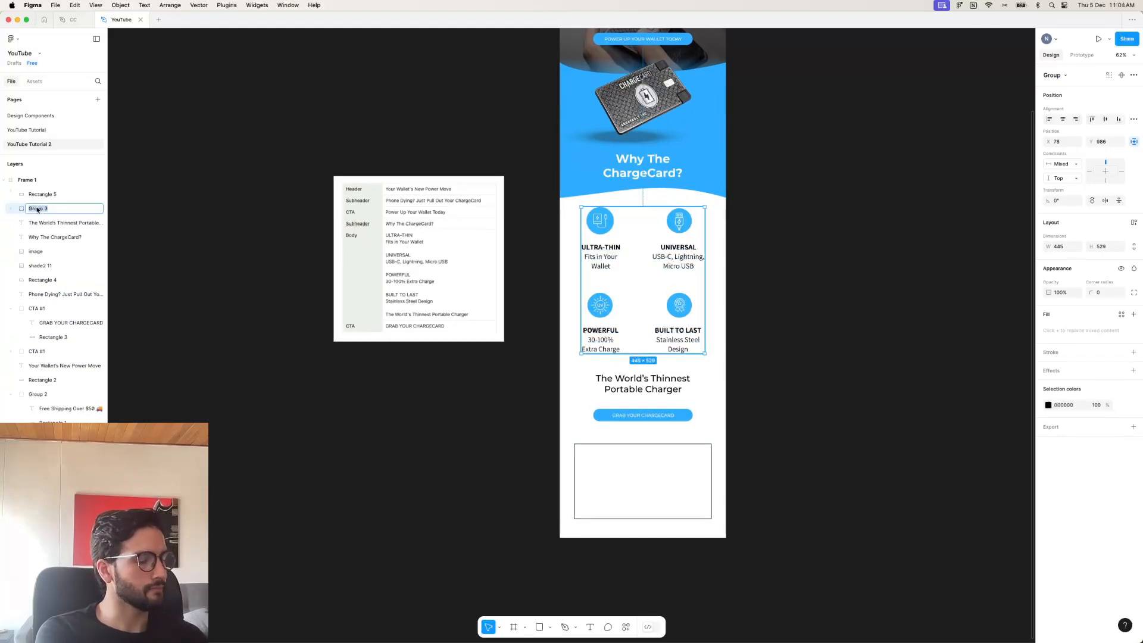
{"action": "type", "text": "USPs"}
{"action": "left_click", "coordinate": [258, 431]}
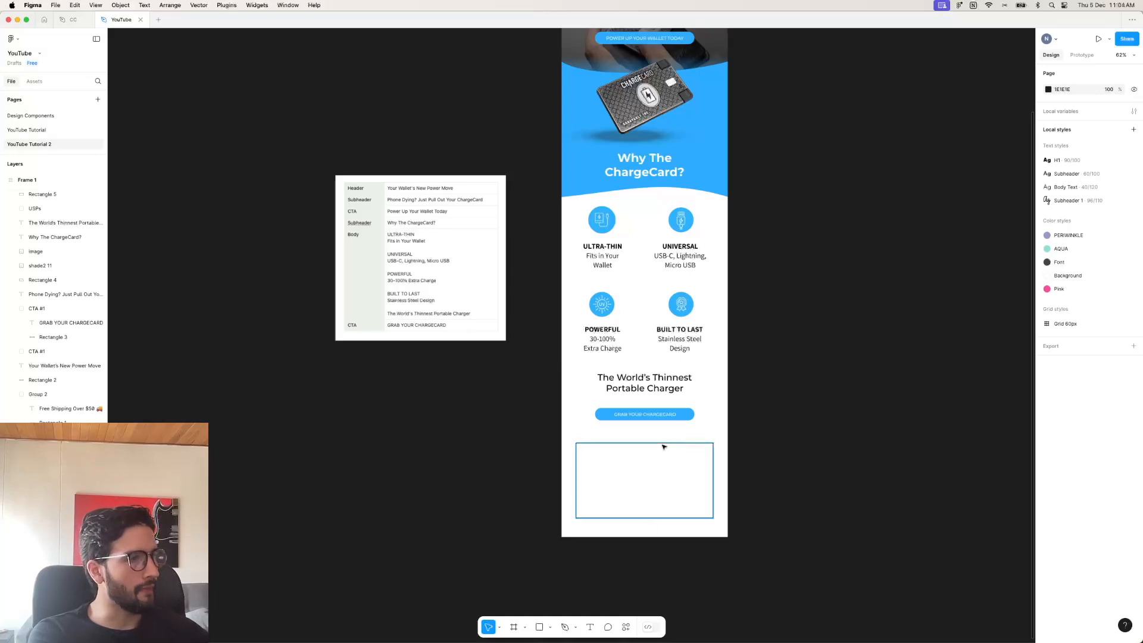
Copy the opened review photo from the product page in Chrome and paste it into Frame 1 in Figma, above the rectangle layer.
{"action": "left_click", "coordinate": [500, 618]}
{"action": "right_click", "coordinate": [509, 337]}
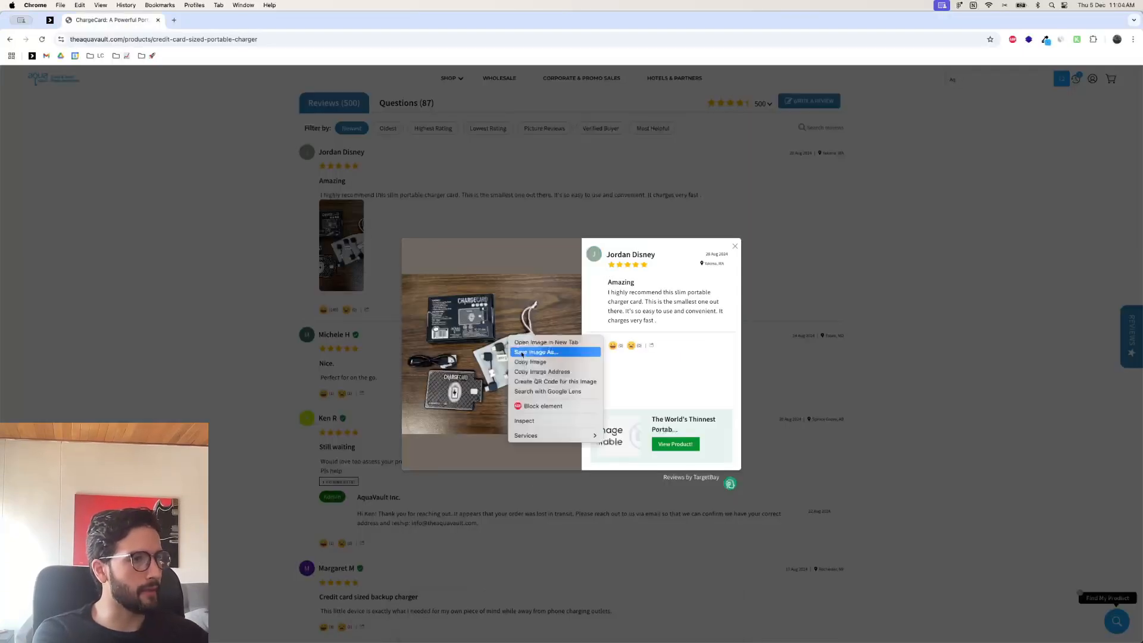
{"action": "left_click", "coordinate": [524, 362]}
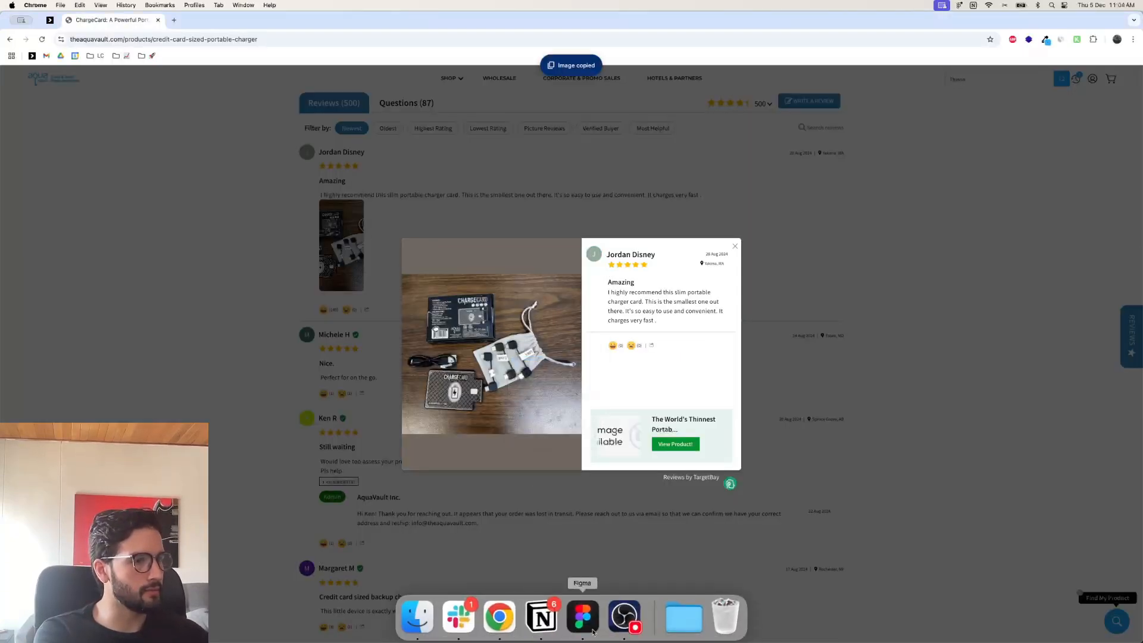
{"action": "left_click", "coordinate": [581, 621]}
{"action": "scroll", "coordinate": [774, 422], "scroll_direction": "down", "scroll_amount": 3}
{"action": "scroll", "coordinate": [774, 423], "scroll_direction": "down", "scroll_amount": 1}
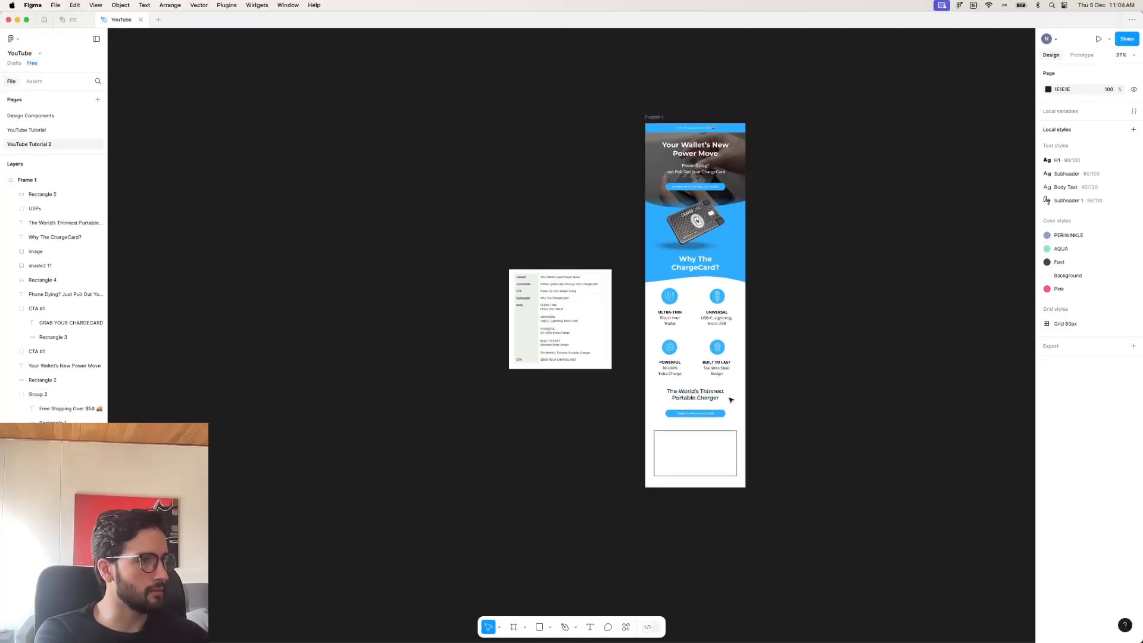
{"action": "key", "text": "super+v"}
{"action": "left_click_drag", "start_coordinate": [617, 364], "coordinate": [730, 411]}
{"action": "left_click_drag", "start_coordinate": [39, 180], "coordinate": [39, 195]}
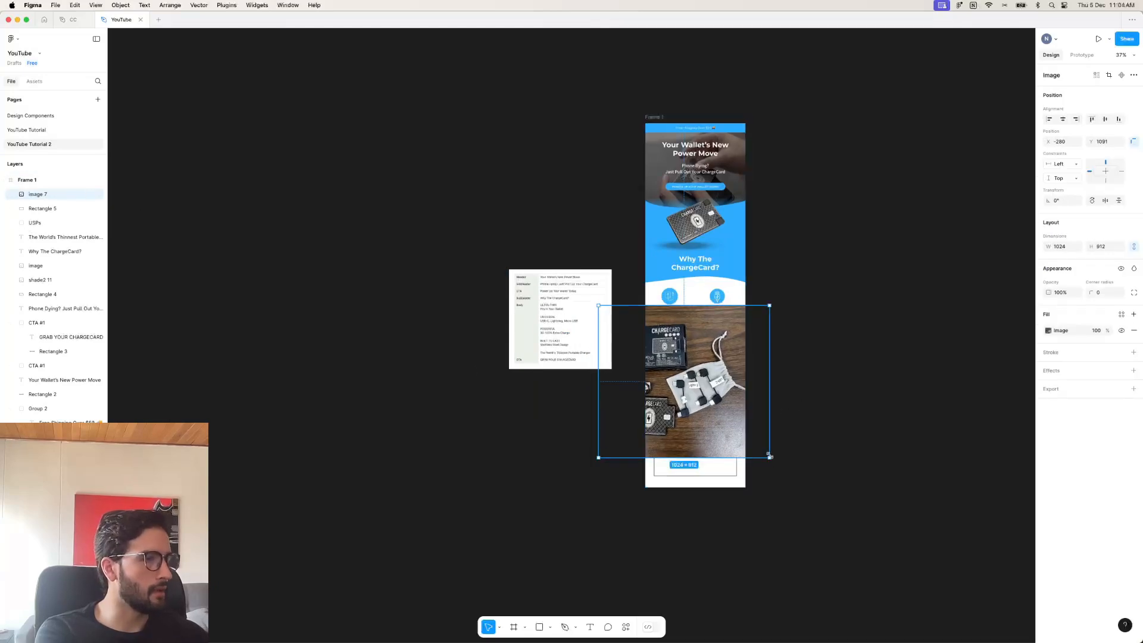
Scale the pasted review photo down to about 305 × 272 and fit it flush against the outlined rectangle's left side.
{"action": "left_click_drag", "start_coordinate": [770, 457], "coordinate": [746, 451]}
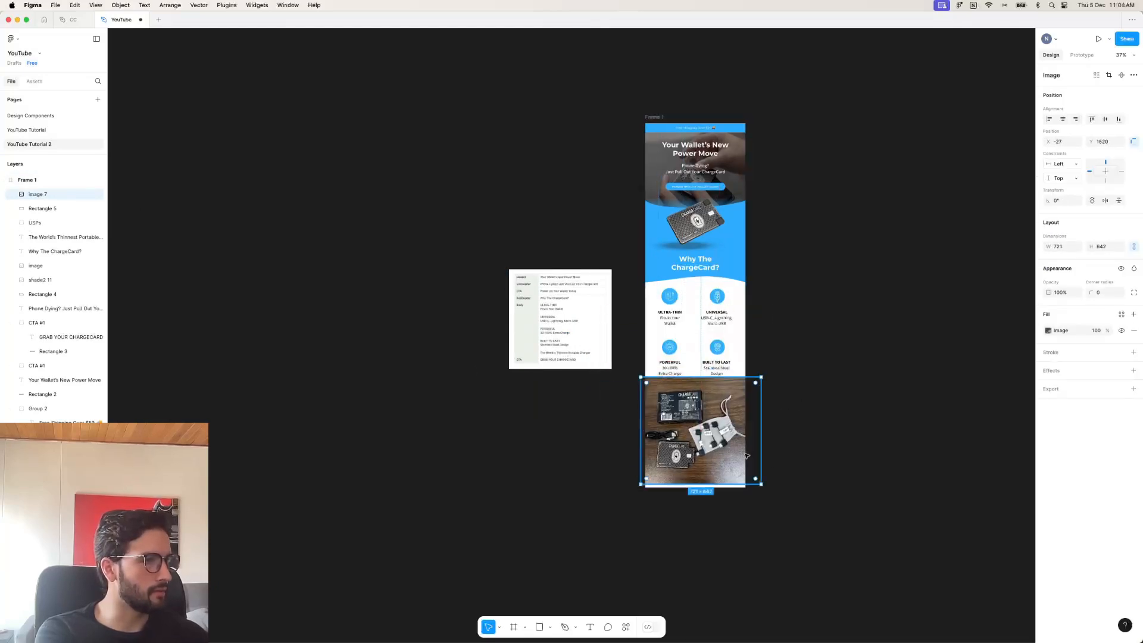
{"action": "scroll", "coordinate": [747, 452], "scroll_direction": "up", "scroll_amount": 3}
{"action": "scroll", "coordinate": [749, 449], "scroll_direction": "up", "scroll_amount": 5}
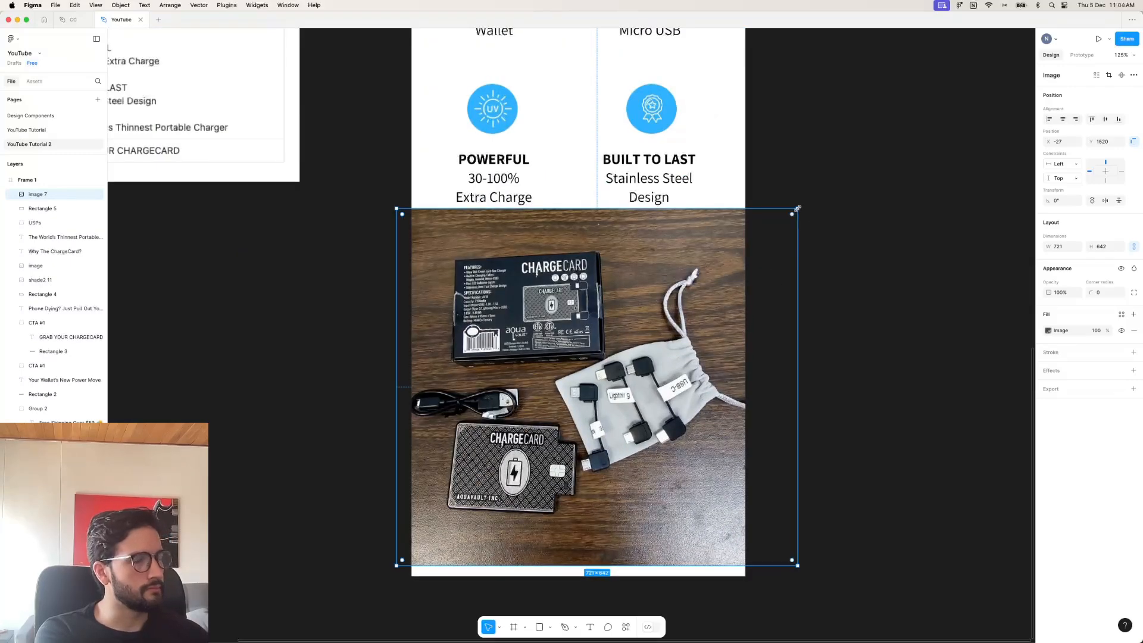
{"action": "left_click_drag", "start_coordinate": [798, 209], "coordinate": [602, 445]}
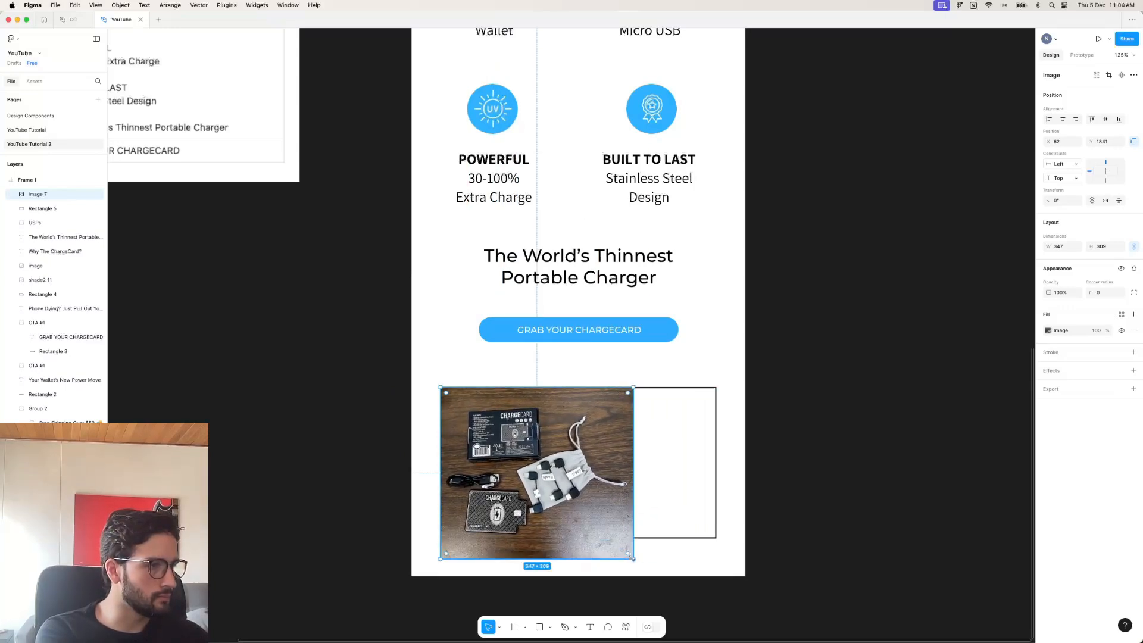
{"action": "left_click_drag", "start_coordinate": [632, 557], "coordinate": [607, 536]}
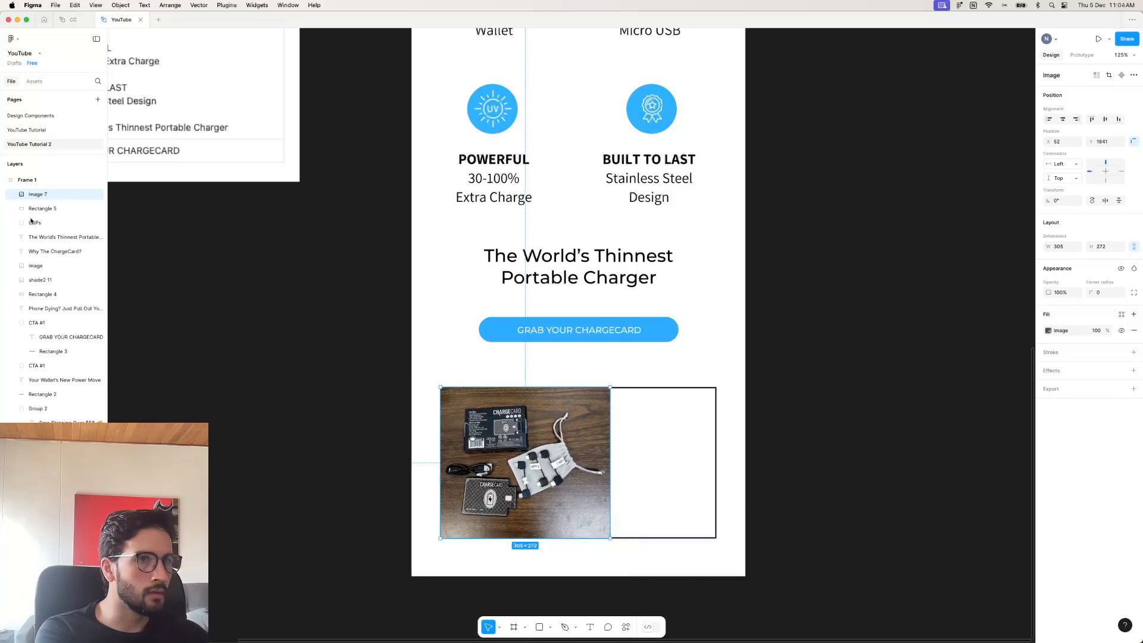
Reorder the layers in Frame 1 so the outlined rectangle sits directly above the review photo.
{"action": "left_click_drag", "start_coordinate": [43, 210], "coordinate": [42, 188]}
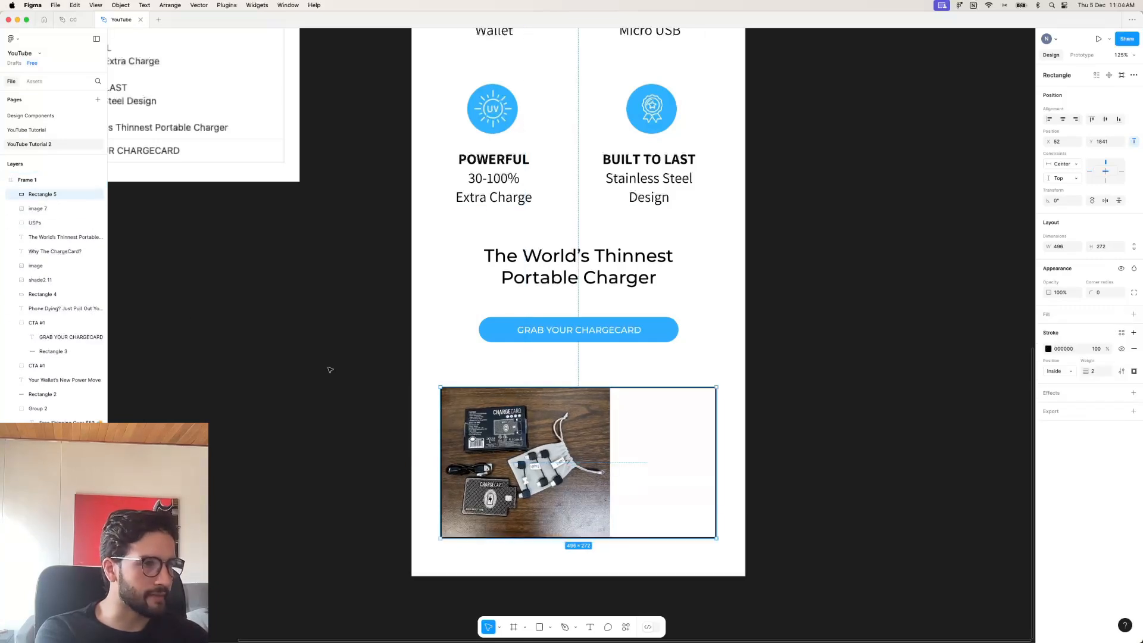
{"action": "left_click", "coordinate": [824, 432]}
{"action": "scroll", "coordinate": [623, 467], "scroll_direction": "up", "scroll_amount": 5}
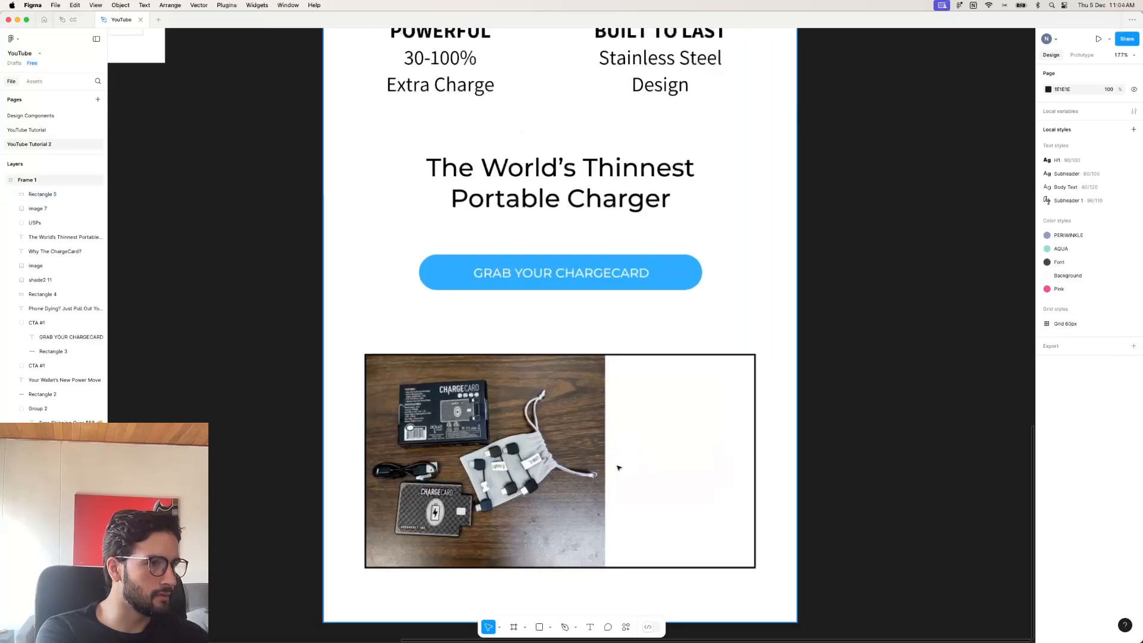
Shift the review photo horizontally to about X 20, past the rectangle's left edge, and set its image fill mode to Crop.
{"action": "left_click", "coordinate": [552, 469]}
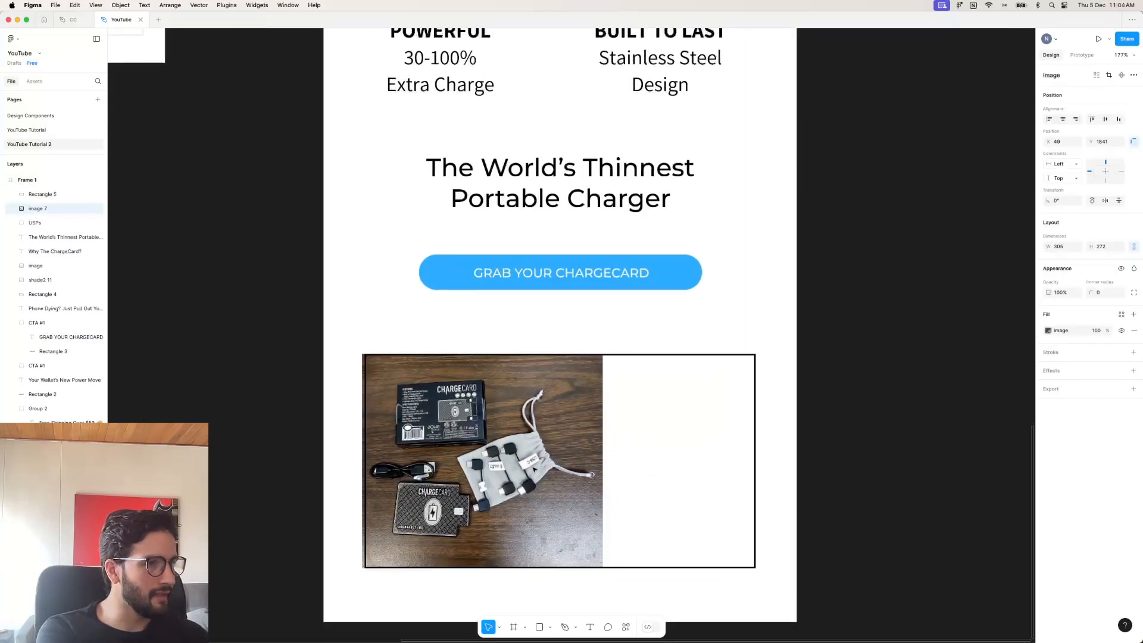
{"action": "left_click_drag", "start_coordinate": [552, 469], "coordinate": [521, 470]}
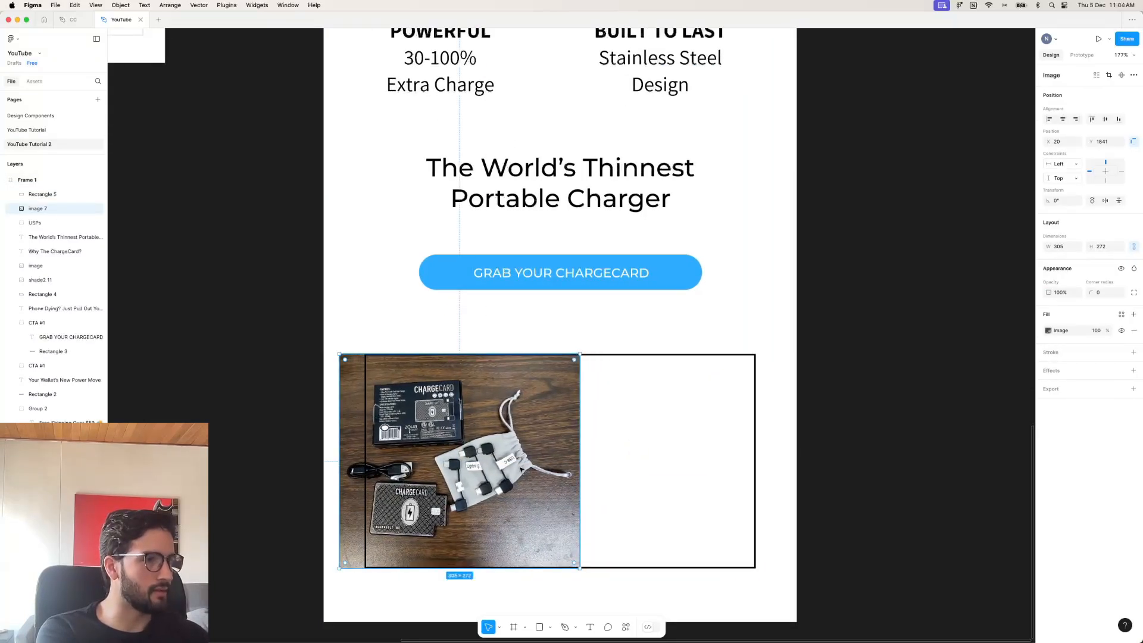
{"action": "left_click", "coordinate": [1049, 331]}
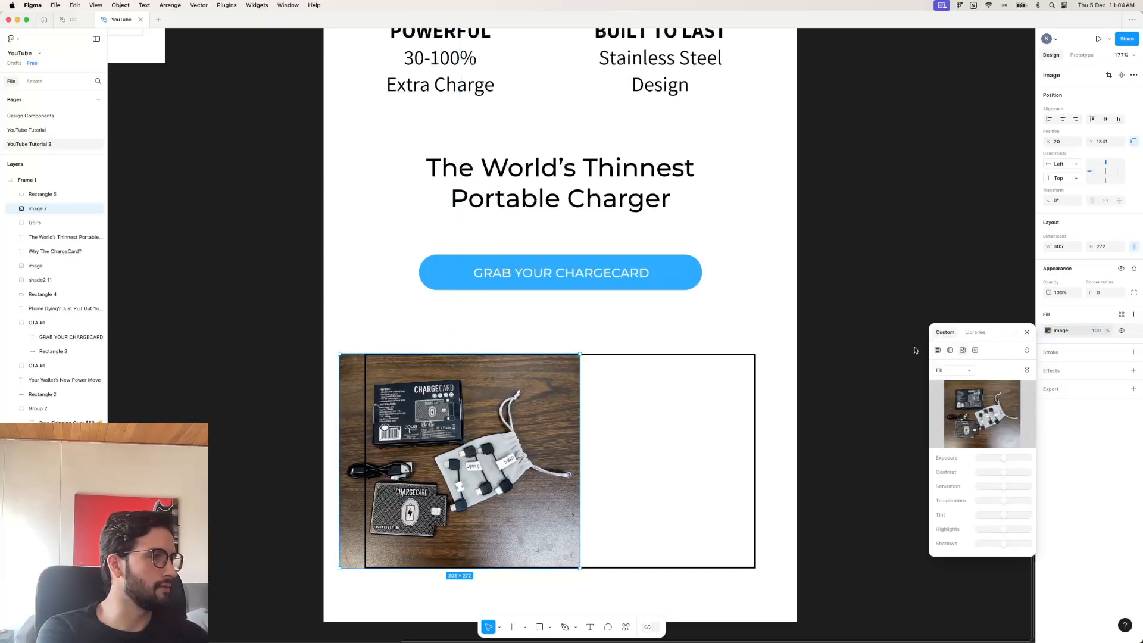
{"action": "left_click", "coordinate": [952, 370]}
{"action": "left_click", "coordinate": [959, 392]}
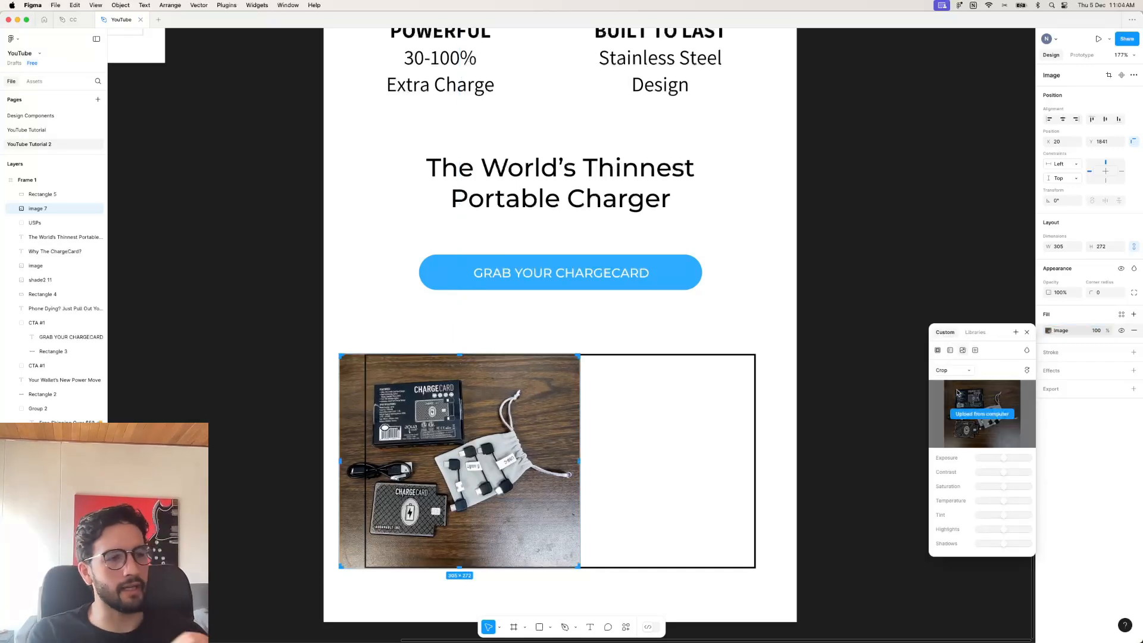
Check the opened customer review on the product page in Chrome and return to Figma.
{"action": "mouse_move", "coordinate": [559, 636]}
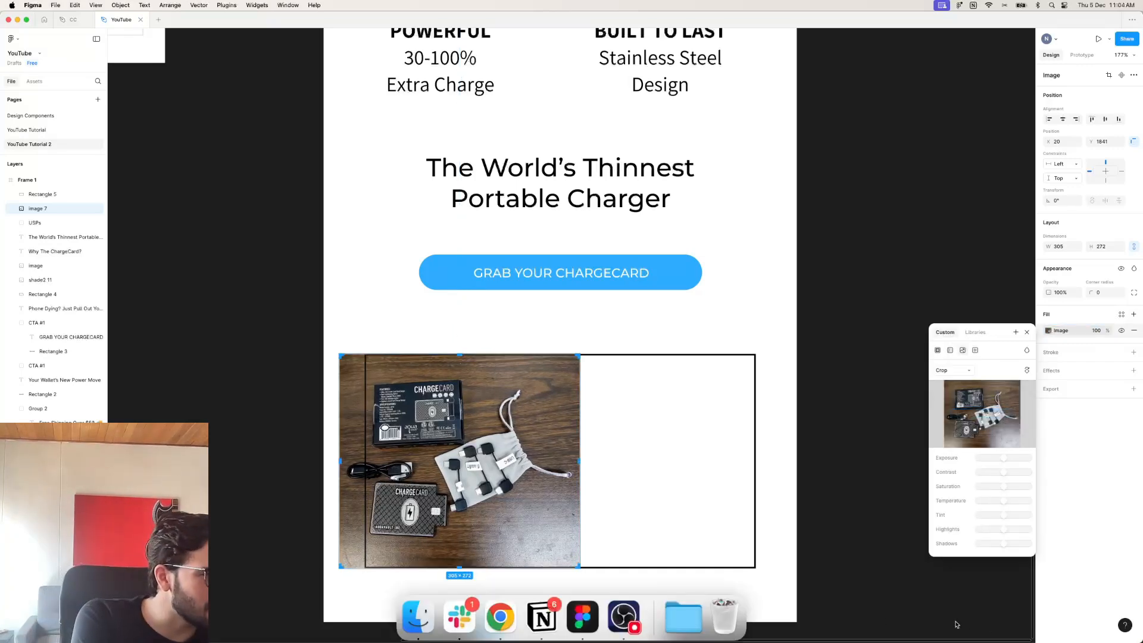
{"action": "left_click", "coordinate": [500, 618]}
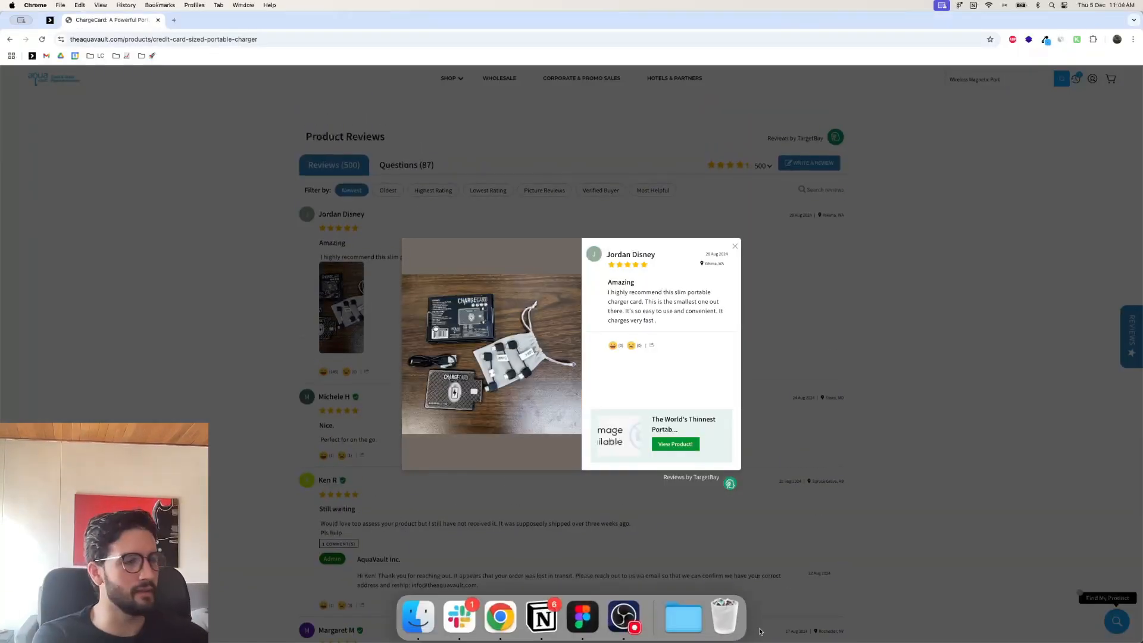
{"action": "left_click", "coordinate": [585, 622]}
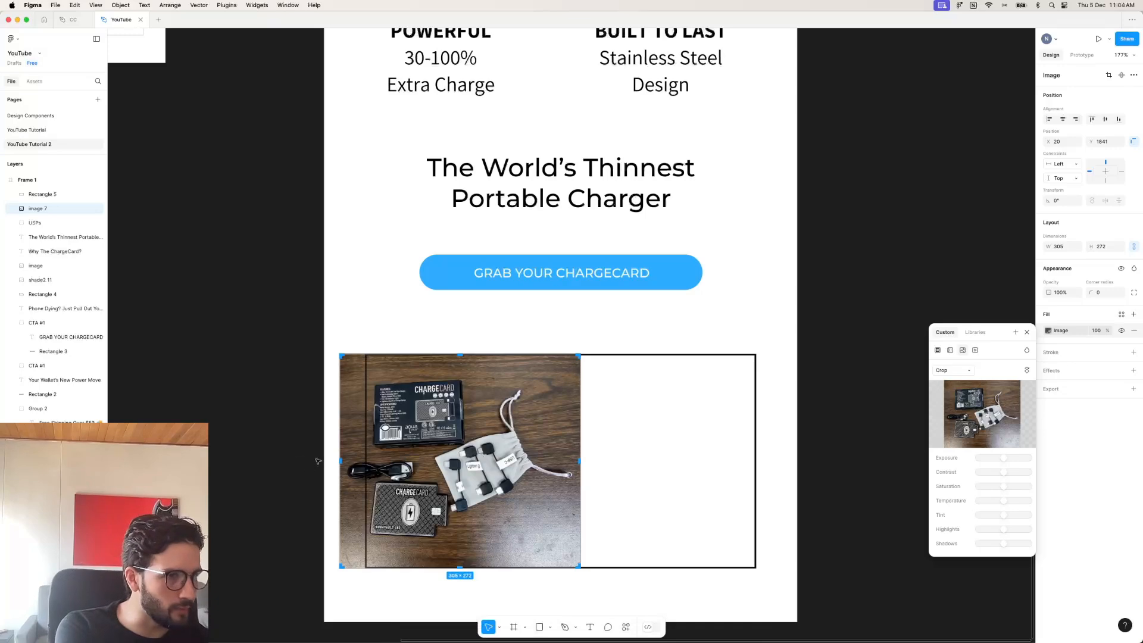
Crop the review photo on both sides to about 201 × 272, with its left edge flush with the outlined rectangle.
{"action": "left_click_drag", "start_coordinate": [342, 462], "coordinate": [366, 460]}
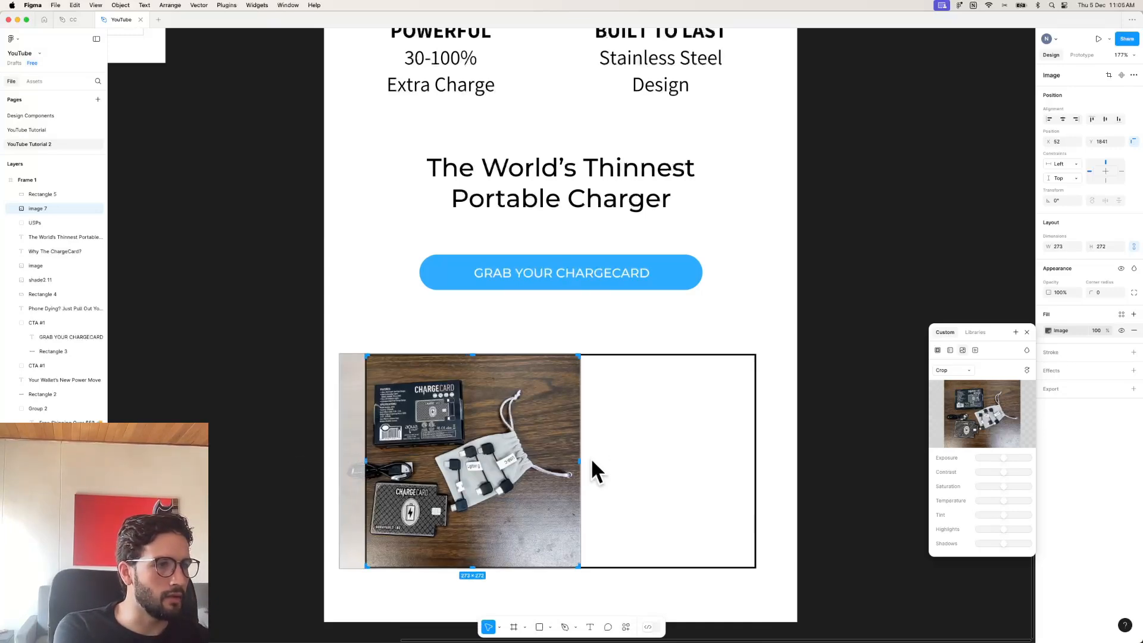
{"action": "left_click_drag", "start_coordinate": [580, 460], "coordinate": [522, 461]}
{"action": "key", "text": "Return"}
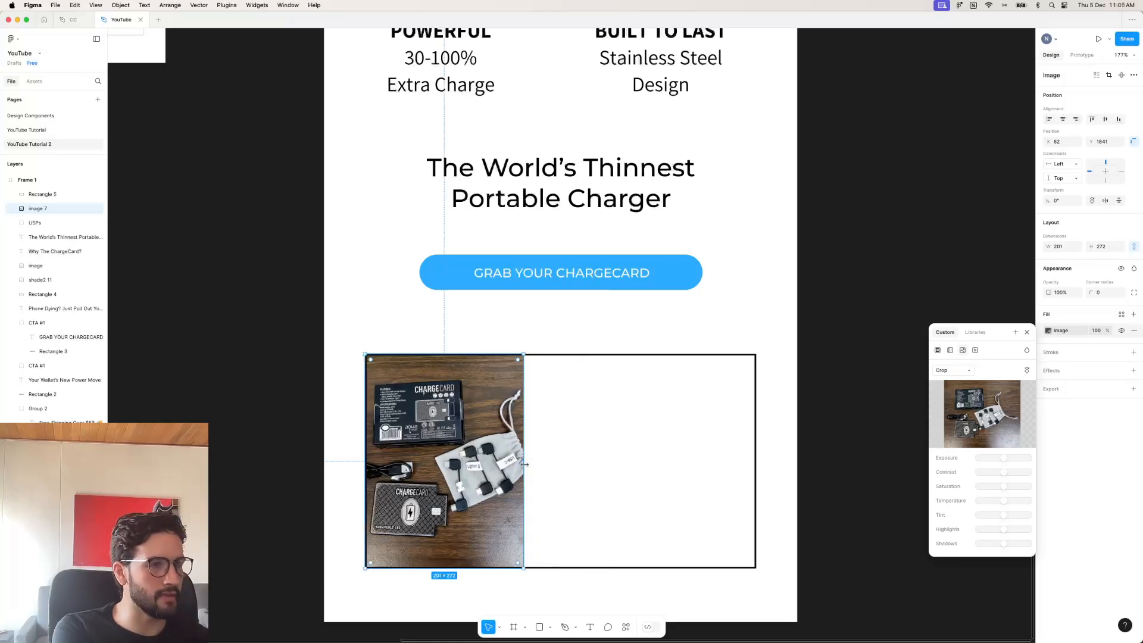
{"action": "left_click", "coordinate": [520, 340]}
{"action": "scroll", "coordinate": [523, 303], "scroll_direction": "up", "scroll_amount": 1}
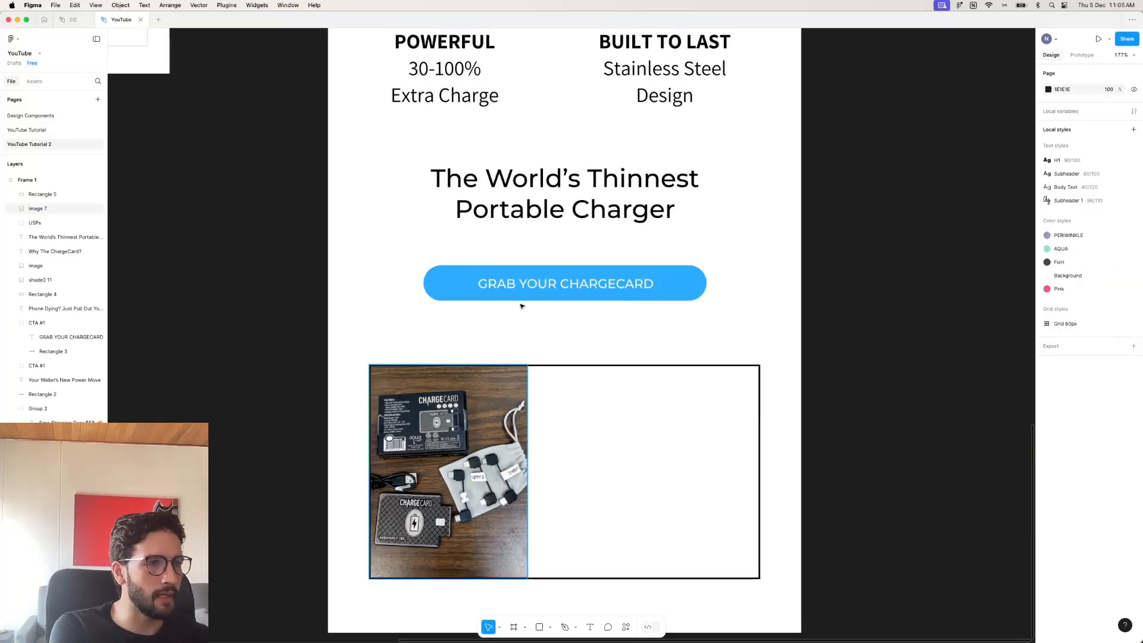
{"action": "scroll", "coordinate": [504, 380], "scroll_direction": "down", "scroll_amount": 1}
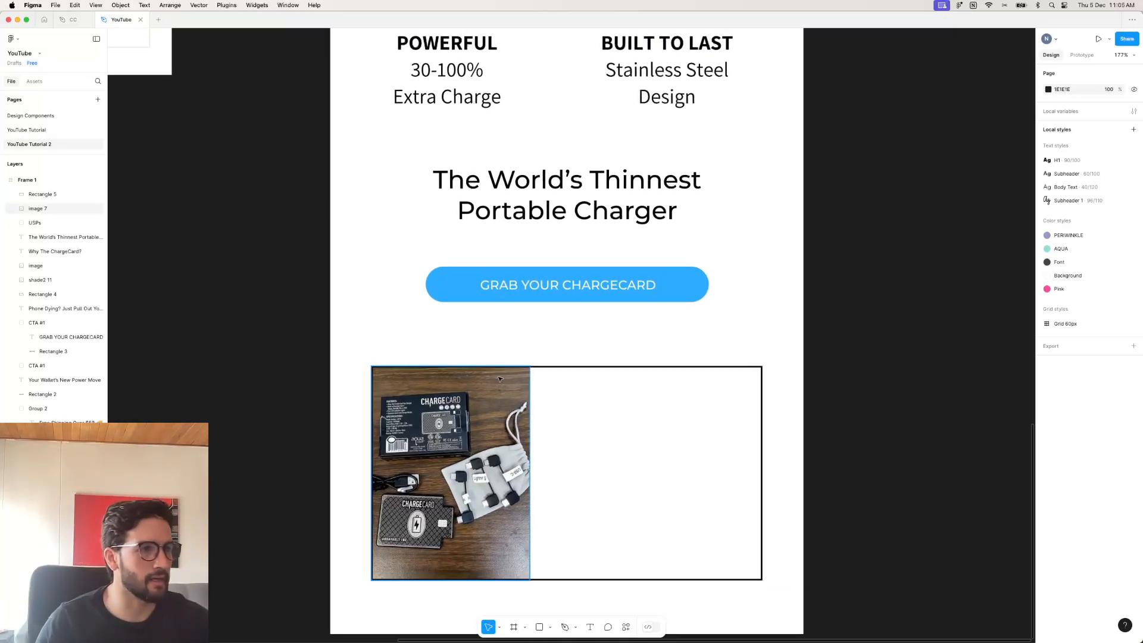
Add a black inside stroke of weight 2 to the cropped review photo.
{"action": "left_click", "coordinate": [503, 380]}
{"action": "scroll", "coordinate": [873, 337], "scroll_direction": "up", "scroll_amount": 1}
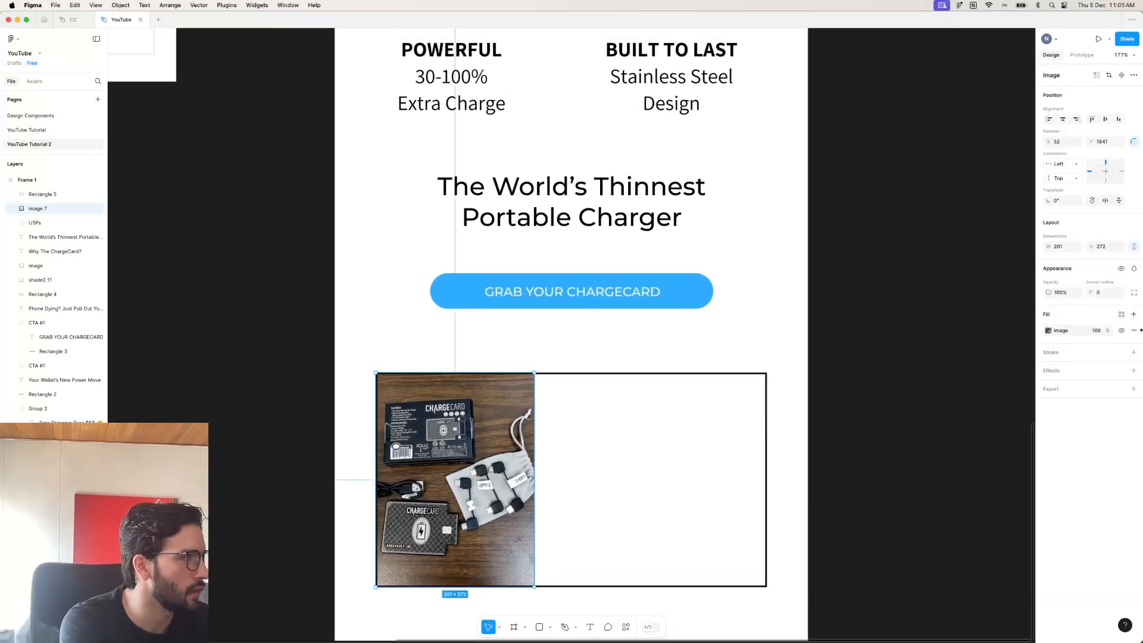
{"action": "left_click", "coordinate": [1134, 352]}
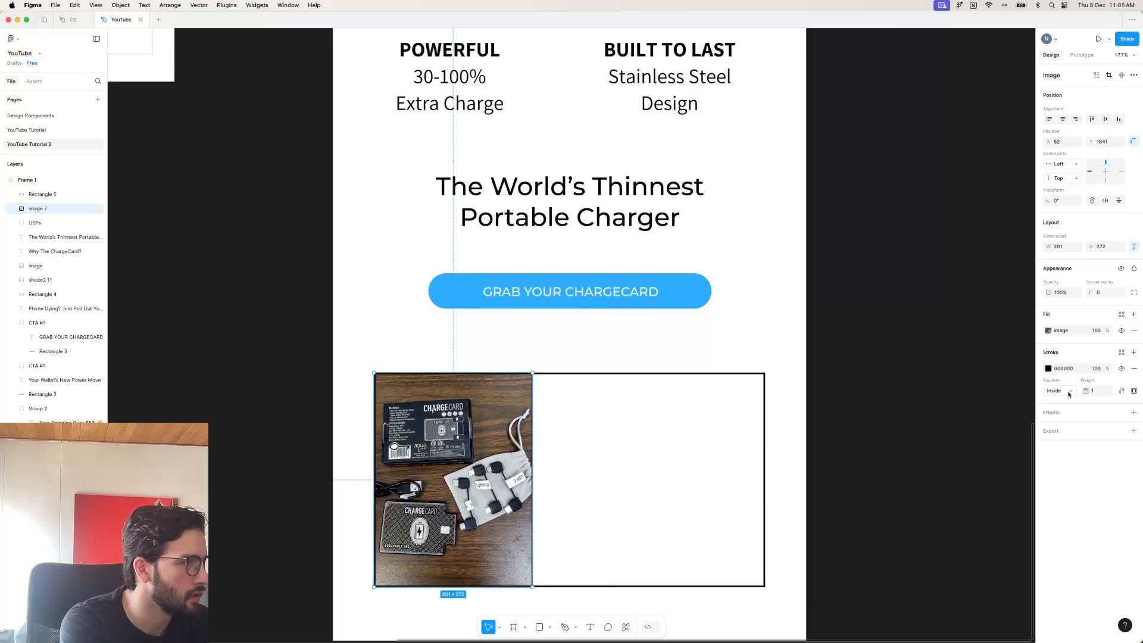
{"action": "left_click", "coordinate": [887, 397]}
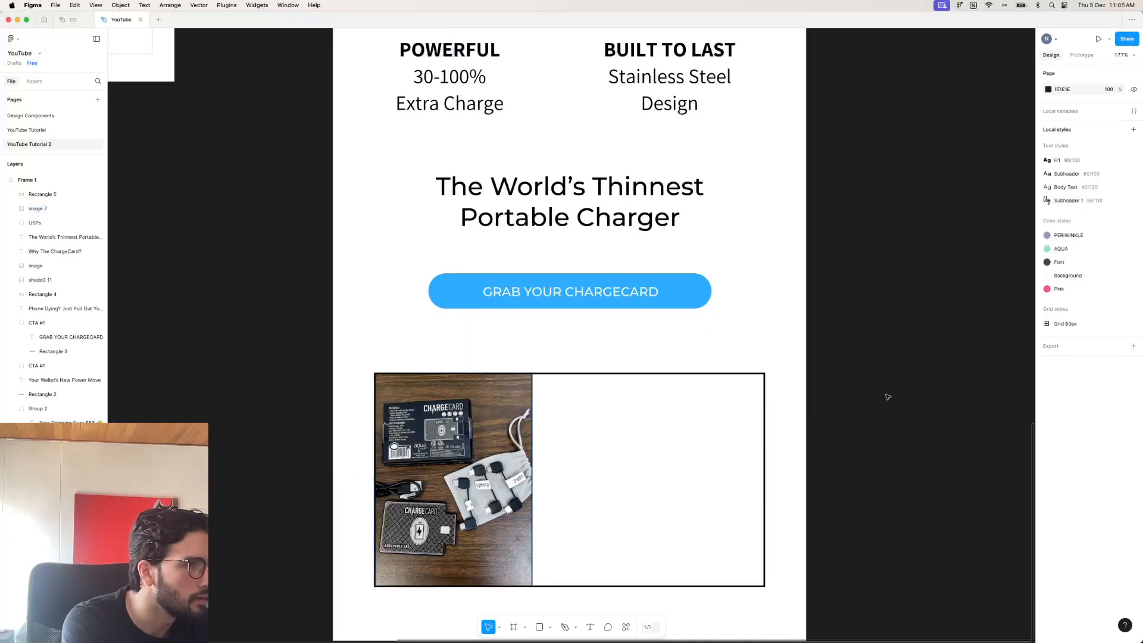
{"action": "left_click", "coordinate": [477, 458]}
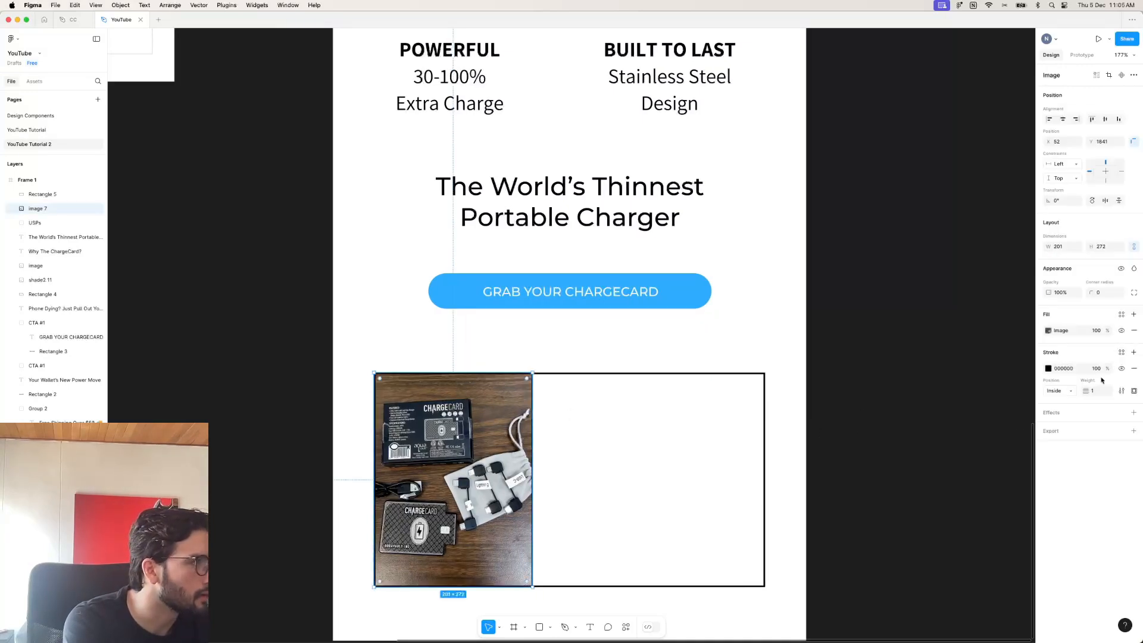
{"action": "left_click", "coordinate": [1102, 391]}
{"action": "type", "text": "2"}
{"action": "left_click", "coordinate": [905, 350]}
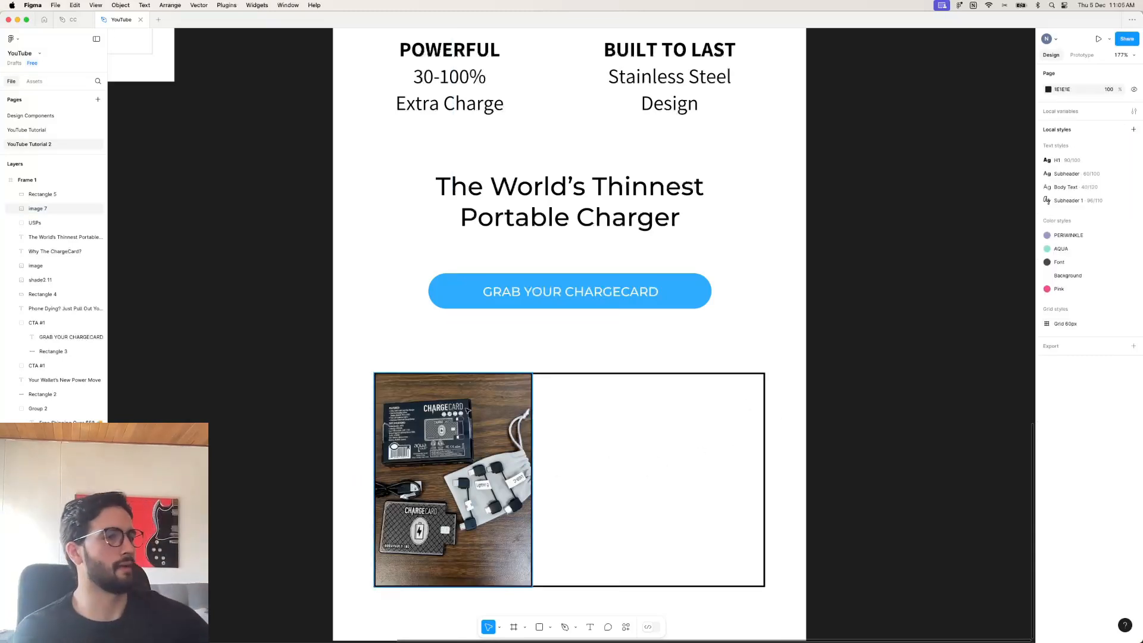
Move the outlined rectangle and the review photo together up to about Y 1830, closer to the call-to-action button.
{"action": "scroll", "coordinate": [586, 446], "scroll_direction": "down", "scroll_amount": 3, "text": "ctrl"}
{"action": "scroll", "coordinate": [585, 446], "scroll_direction": "down", "scroll_amount": 2, "text": "ctrl"}
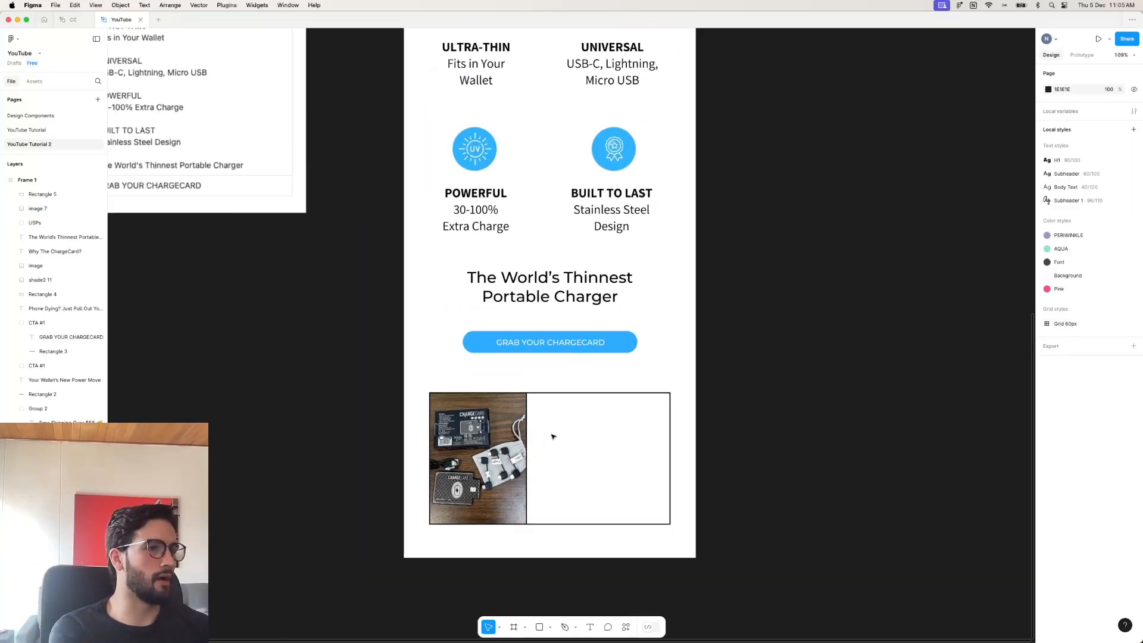
{"action": "left_click_drag", "start_coordinate": [643, 434], "coordinate": [430, 499]}
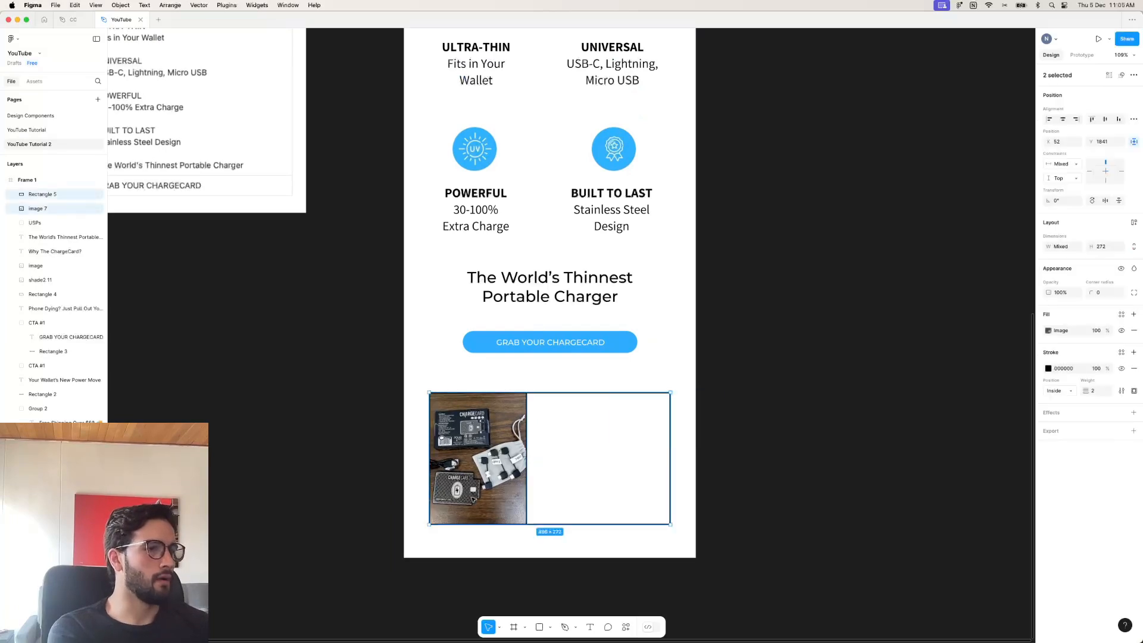
{"action": "left_click_drag", "start_coordinate": [657, 452], "coordinate": [657, 448]}
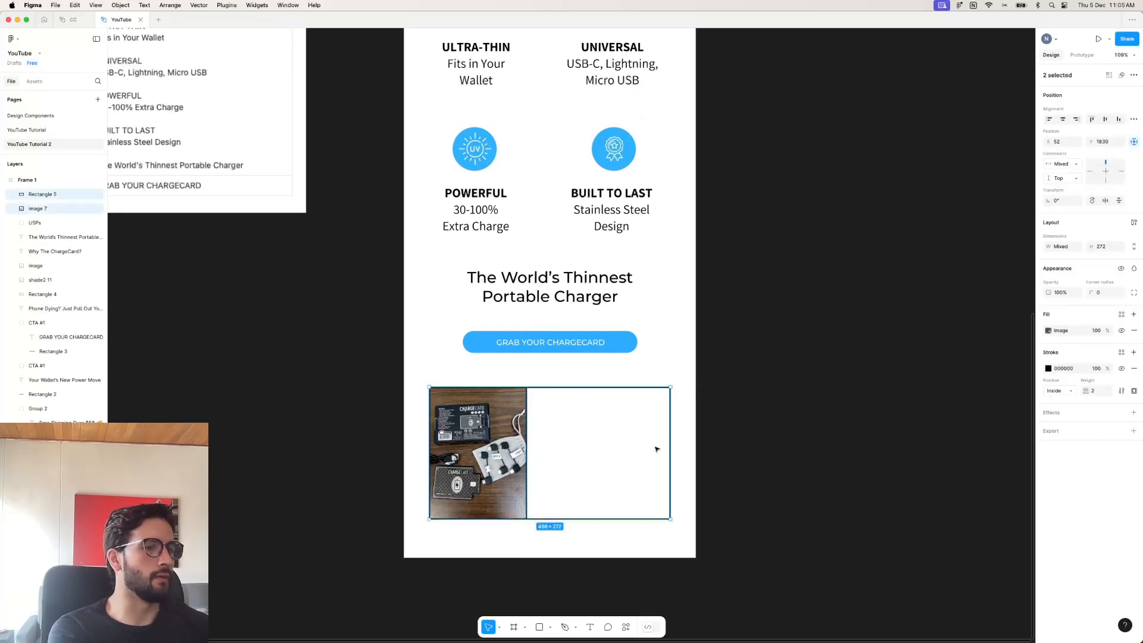
{"action": "left_click", "coordinate": [788, 391]}
{"action": "scroll", "coordinate": [789, 391], "scroll_direction": "down", "scroll_amount": 2, "text": "ctrl"}
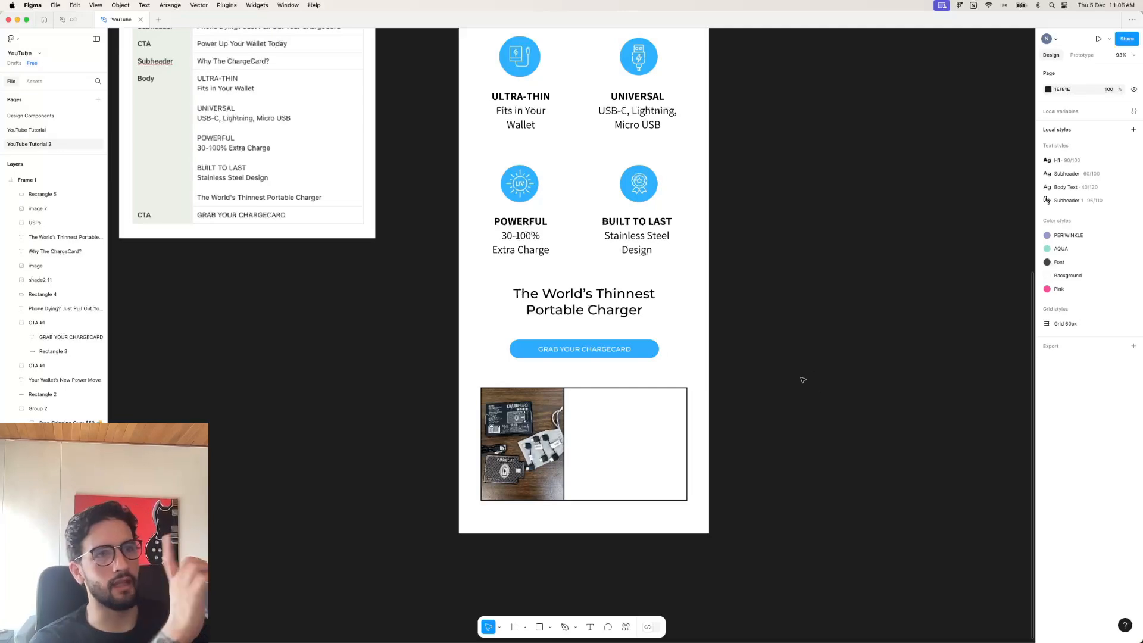
{"action": "scroll", "coordinate": [799, 383], "scroll_direction": "left", "scroll_amount": 1}
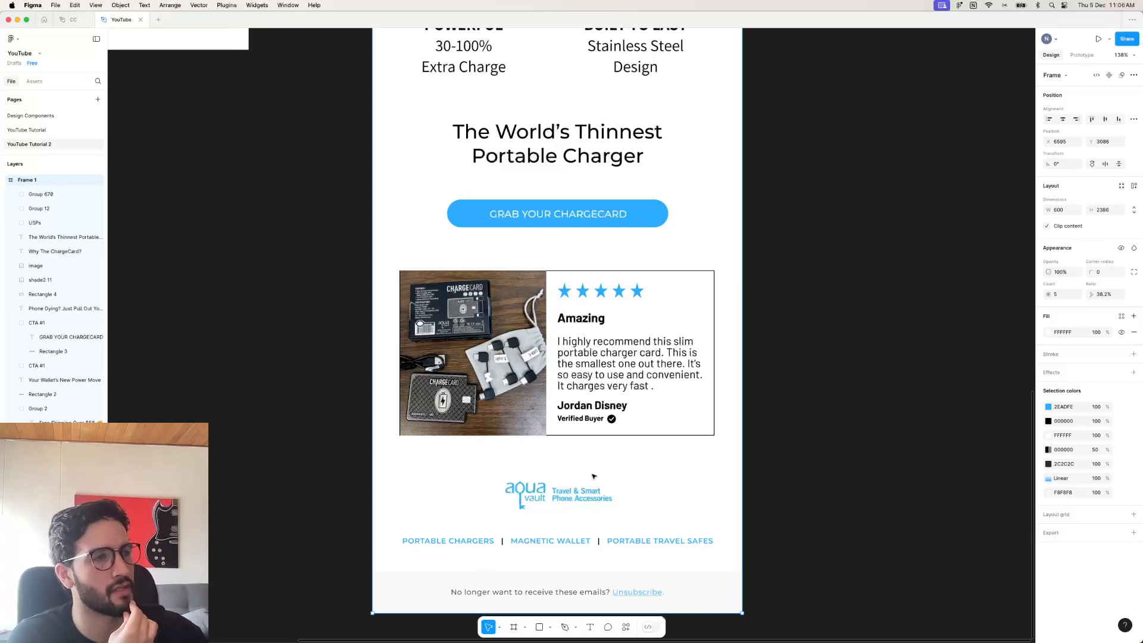
Look over the whole email design, from the free-shipping banner and hero section down to the customer review card and the footer.
{"action": "scroll", "coordinate": [607, 473], "scroll_direction": "up", "scroll_amount": 1}
{"action": "left_click", "coordinate": [694, 346]}
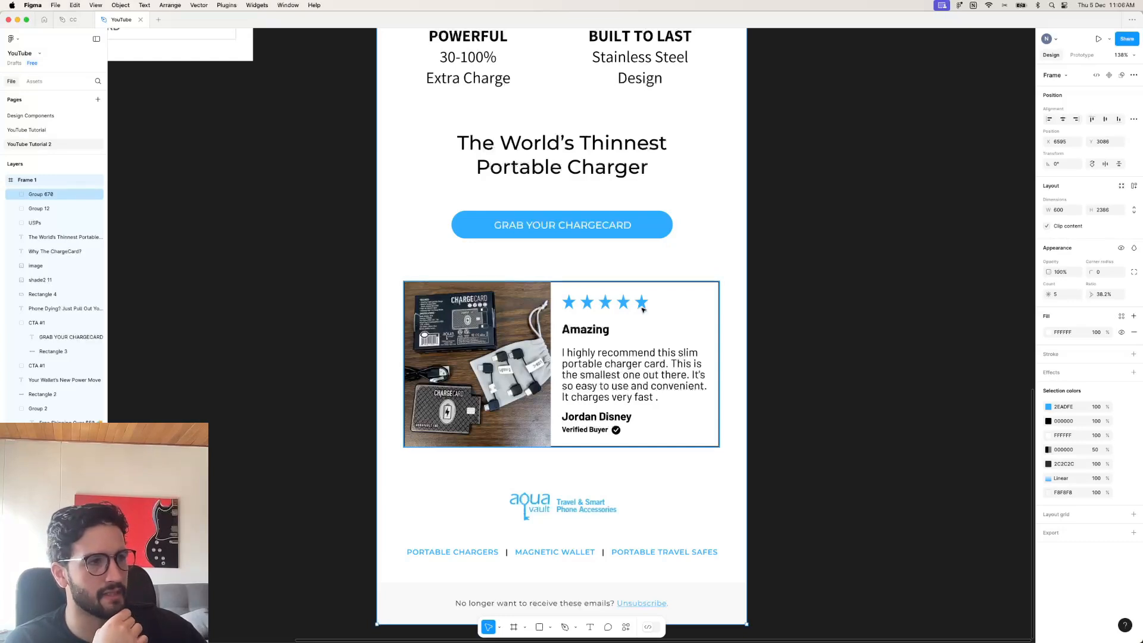
{"action": "scroll", "coordinate": [643, 309], "scroll_direction": "right", "scroll_amount": 3}
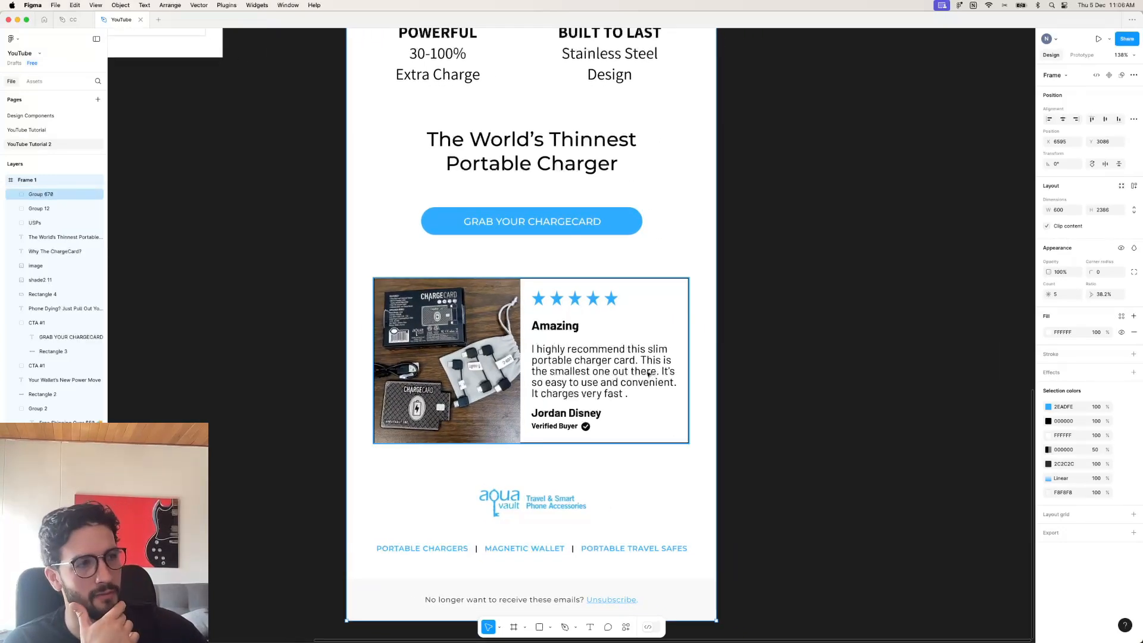
{"action": "scroll", "coordinate": [625, 412], "scroll_direction": "down", "scroll_amount": 2}
{"action": "scroll", "coordinate": [563, 430], "scroll_direction": "left", "scroll_amount": 1}
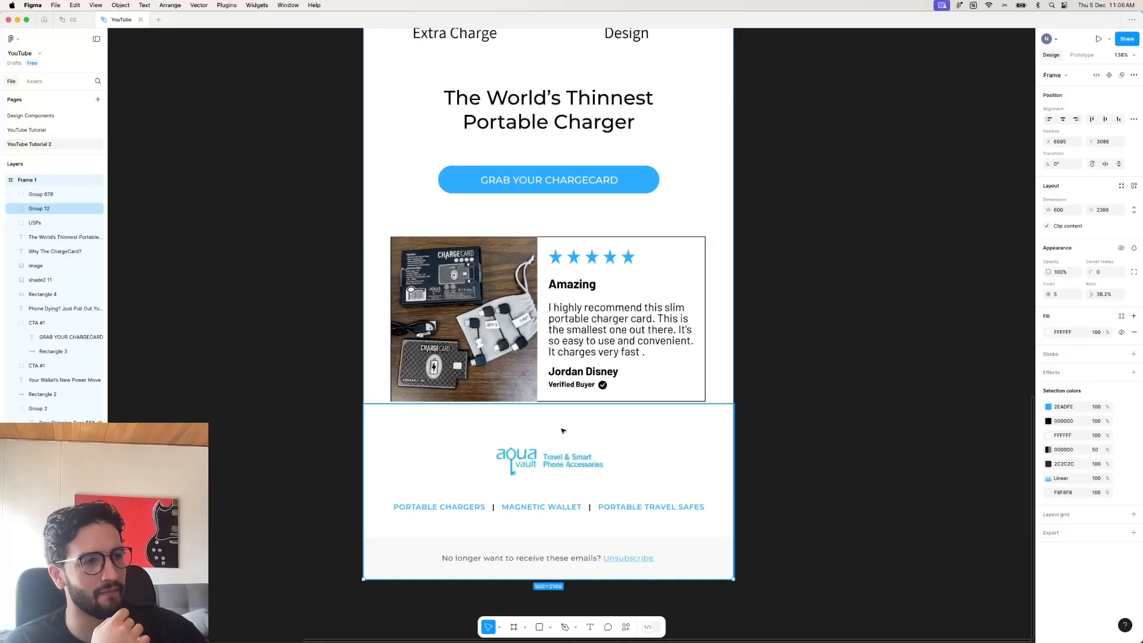
{"action": "scroll", "coordinate": [637, 463], "scroll_direction": "up", "scroll_amount": 10}
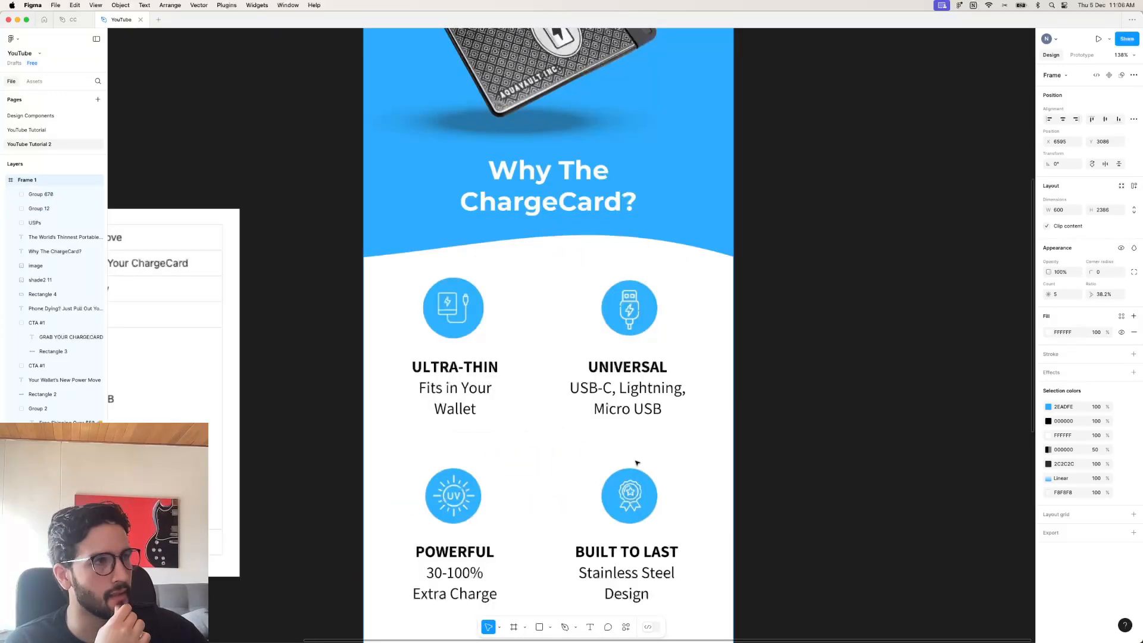
{"action": "scroll", "coordinate": [637, 462], "scroll_direction": "up", "scroll_amount": 5}
{"action": "scroll", "coordinate": [637, 463], "scroll_direction": "up", "scroll_amount": 4}
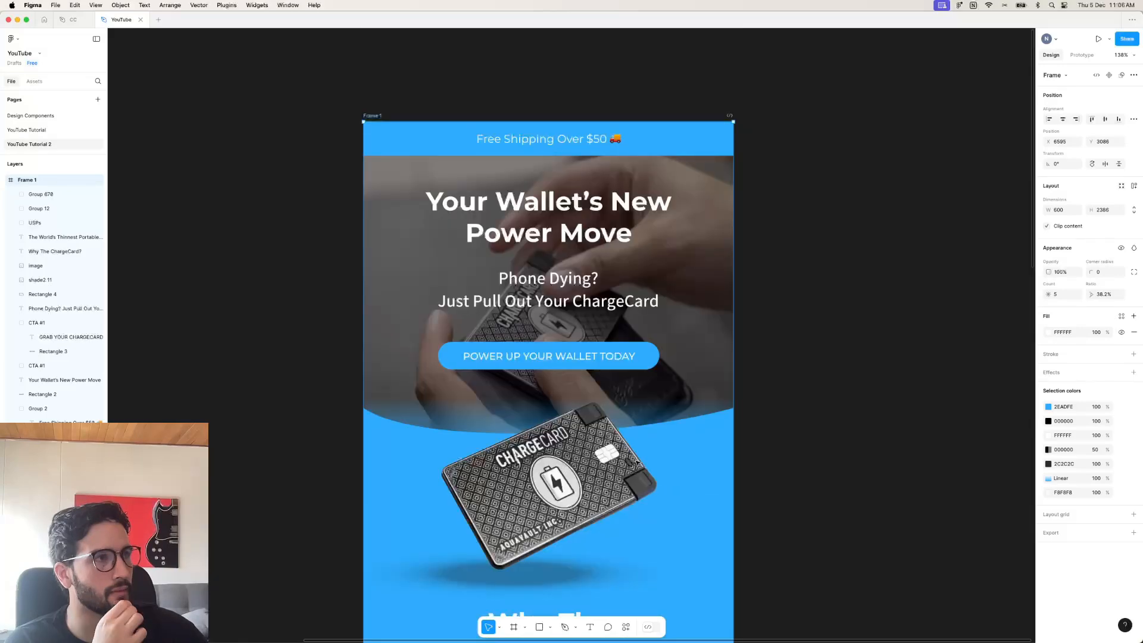
{"action": "scroll", "coordinate": [636, 462], "scroll_direction": "down", "scroll_amount": 16}
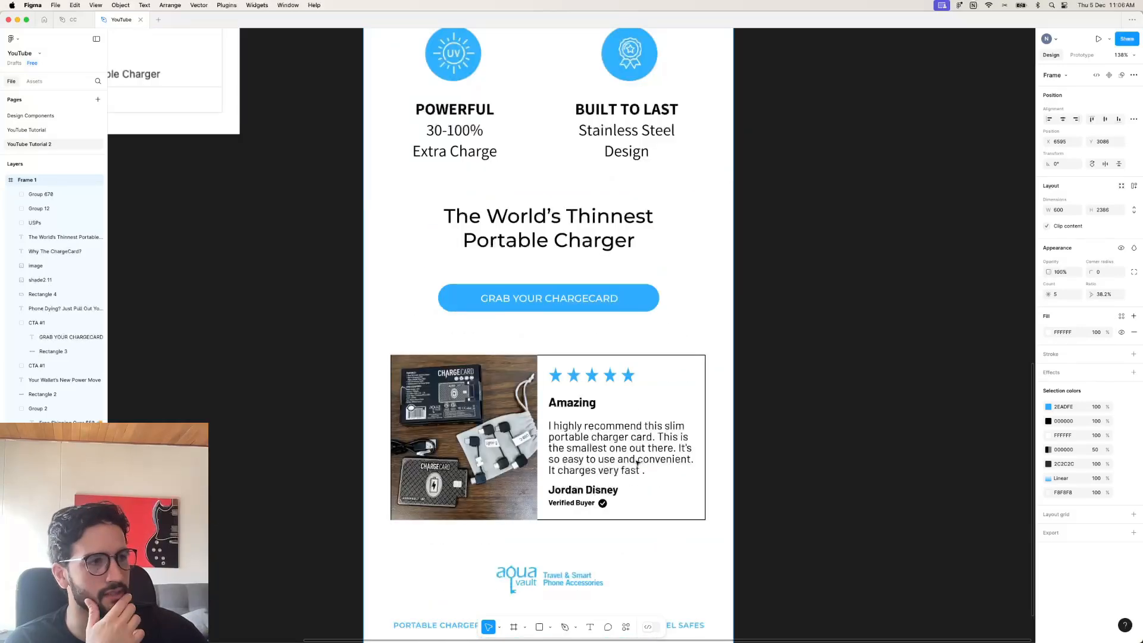
{"action": "scroll", "coordinate": [636, 462], "scroll_direction": "down", "scroll_amount": 5}
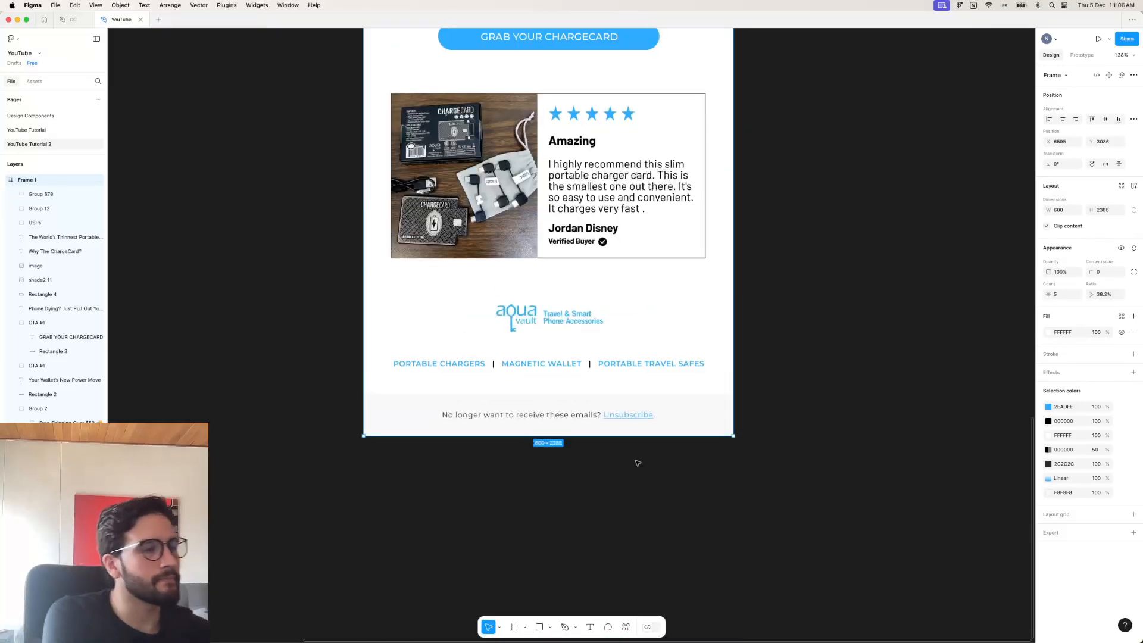
{"action": "scroll", "coordinate": [637, 463], "scroll_direction": "down", "scroll_amount": 2}
{"action": "scroll", "coordinate": [638, 463], "scroll_direction": "up", "scroll_amount": 5}
{"action": "scroll", "coordinate": [640, 463], "scroll_direction": "down", "scroll_amount": 2}
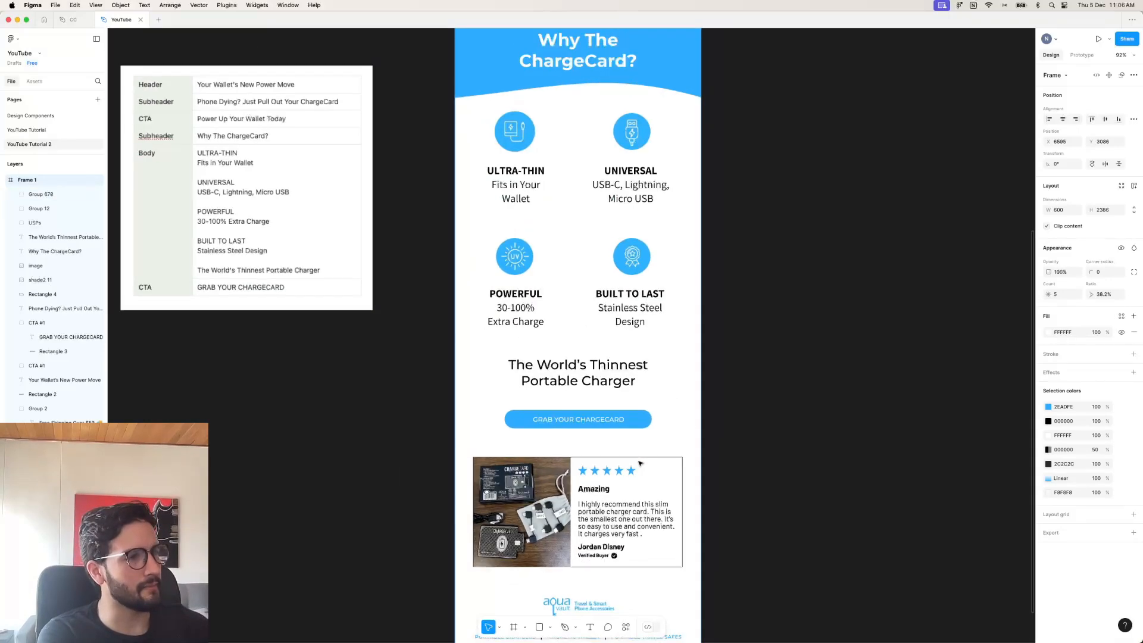
{"action": "scroll", "coordinate": [640, 463], "scroll_direction": "up", "scroll_amount": 6}
{"action": "scroll", "coordinate": [639, 463], "scroll_direction": "down", "scroll_amount": 15}
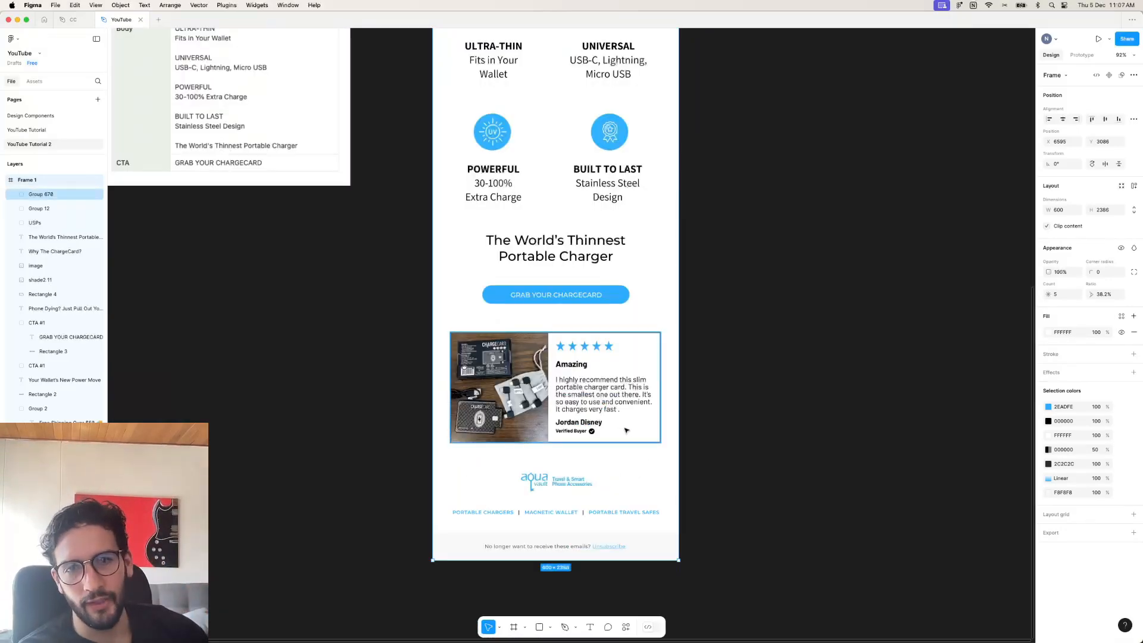
{"action": "scroll", "coordinate": [628, 429], "scroll_direction": "left", "scroll_amount": 1}
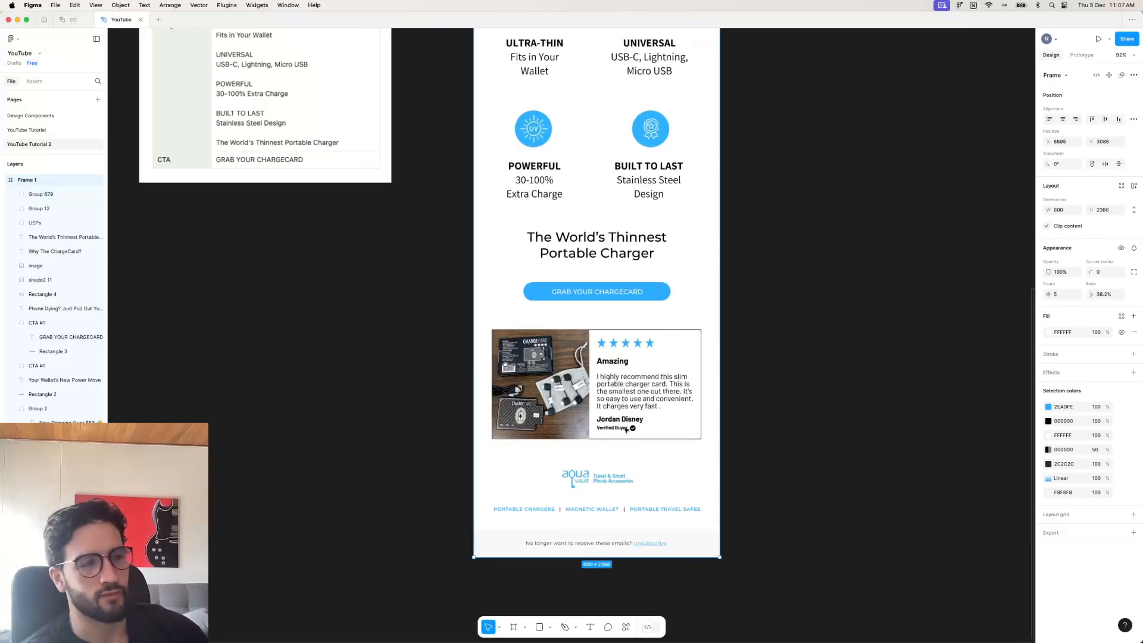
{"action": "left_click", "coordinate": [776, 425]}
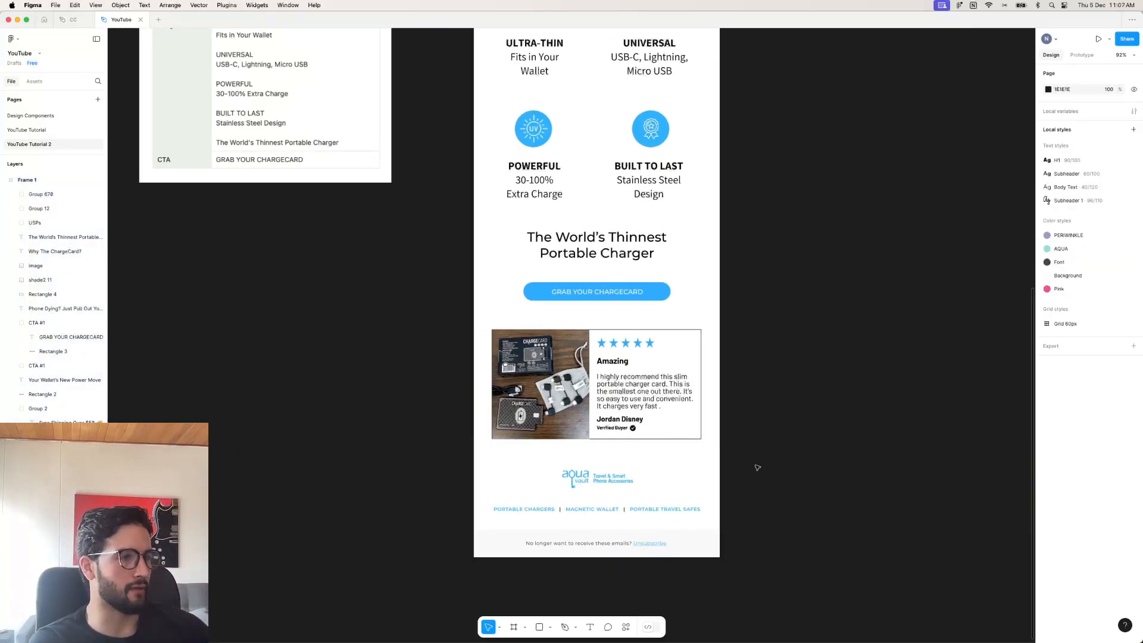
{"action": "scroll", "coordinate": [725, 479], "scroll_direction": "down", "scroll_amount": 2}
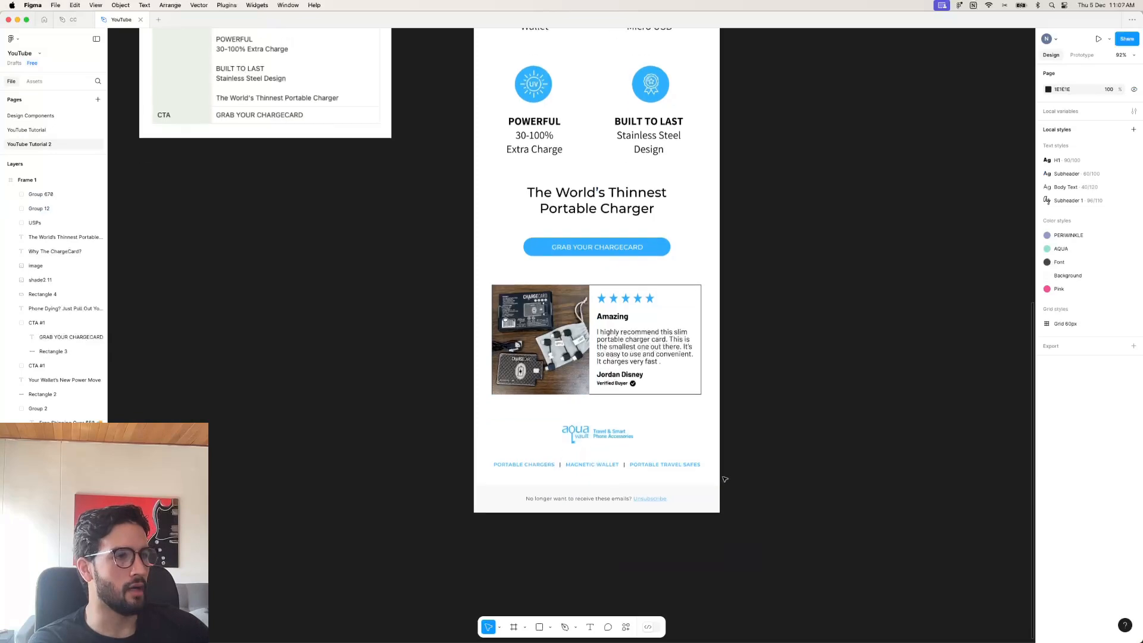
Examine the footer's logo, category links and unsubscribe line up close, and review the complete email frame as a whole.
{"action": "scroll", "coordinate": [725, 480], "scroll_direction": "down", "scroll_amount": 1}
{"action": "scroll", "coordinate": [583, 420], "scroll_direction": "up", "scroll_amount": 3, "text": "ctrl"}
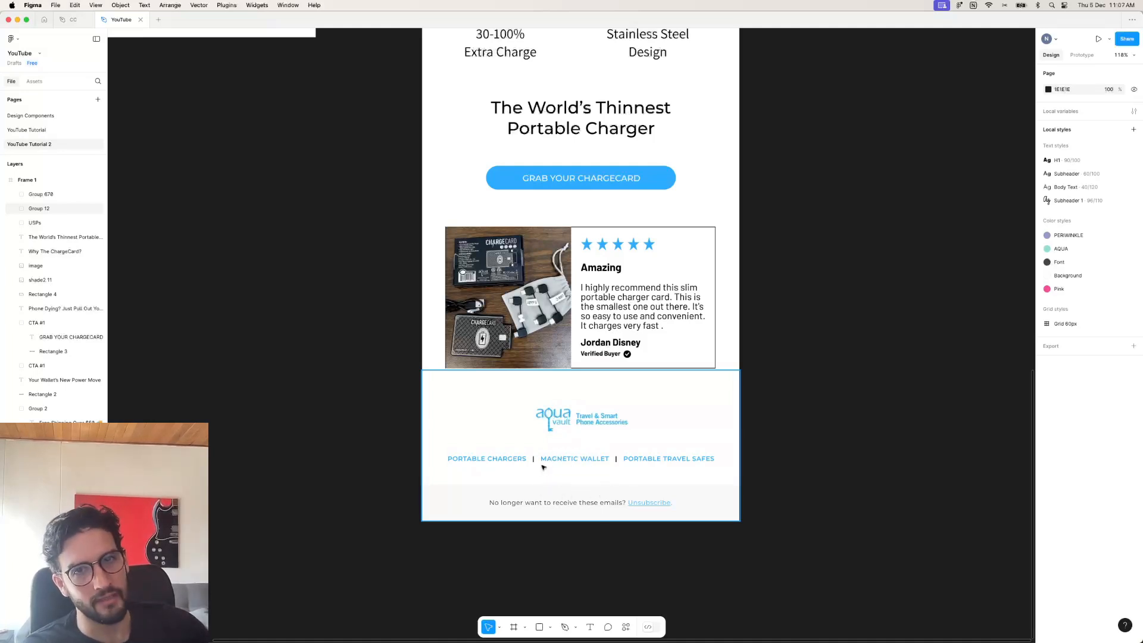
{"action": "scroll", "coordinate": [542, 467], "scroll_direction": "up", "scroll_amount": 2}
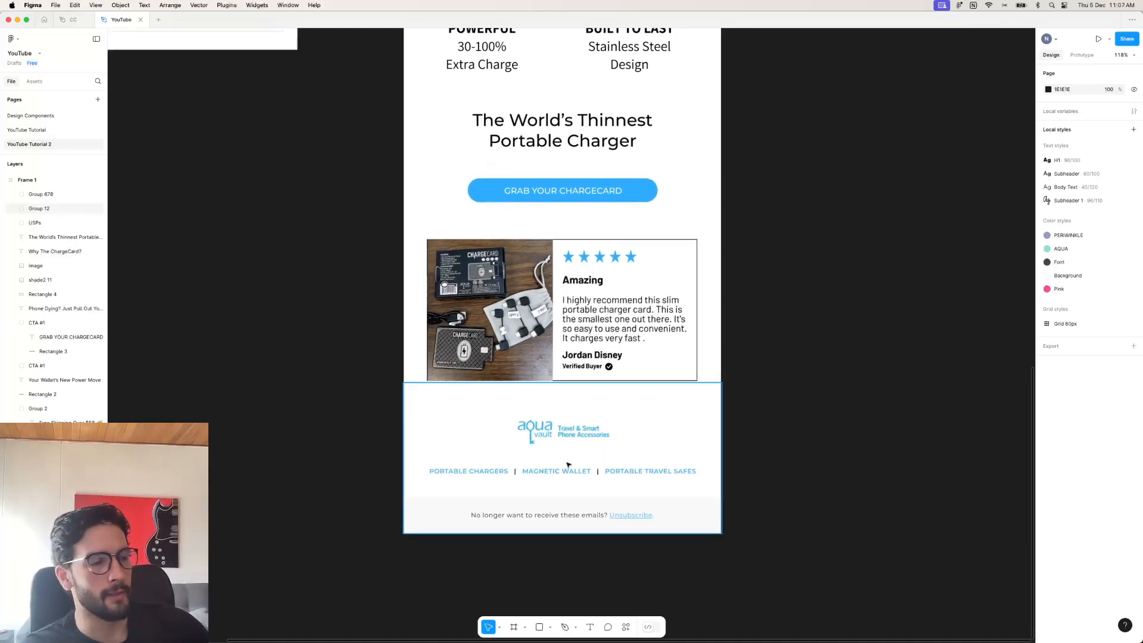
{"action": "scroll", "coordinate": [567, 465], "scroll_direction": "down", "scroll_amount": 5}
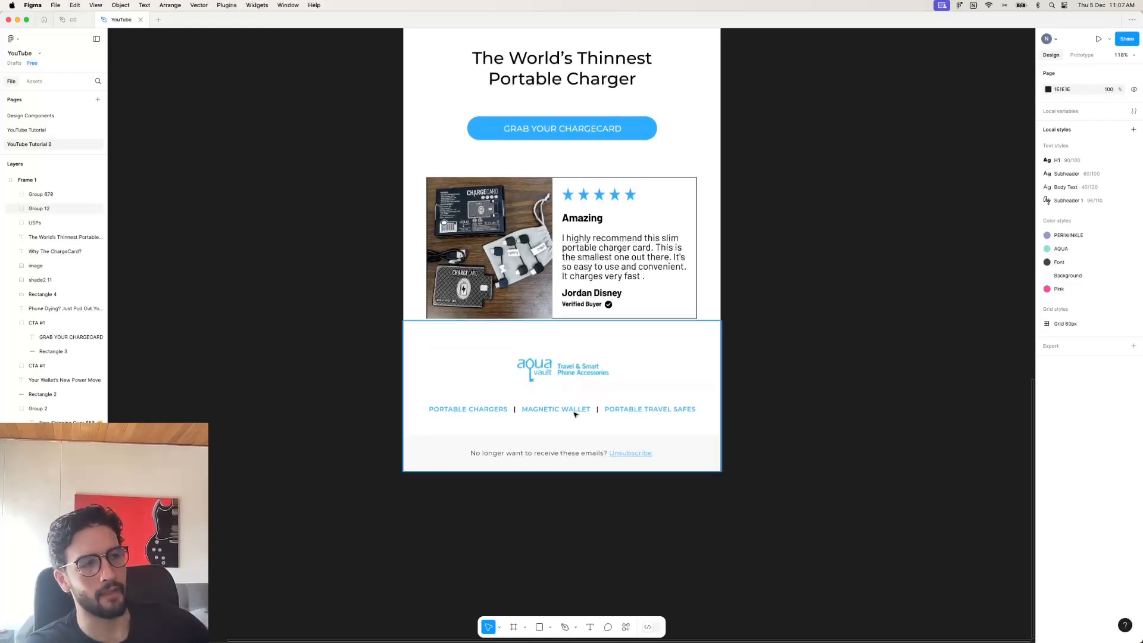
{"action": "scroll", "coordinate": [672, 375], "scroll_direction": "down", "scroll_amount": 5}
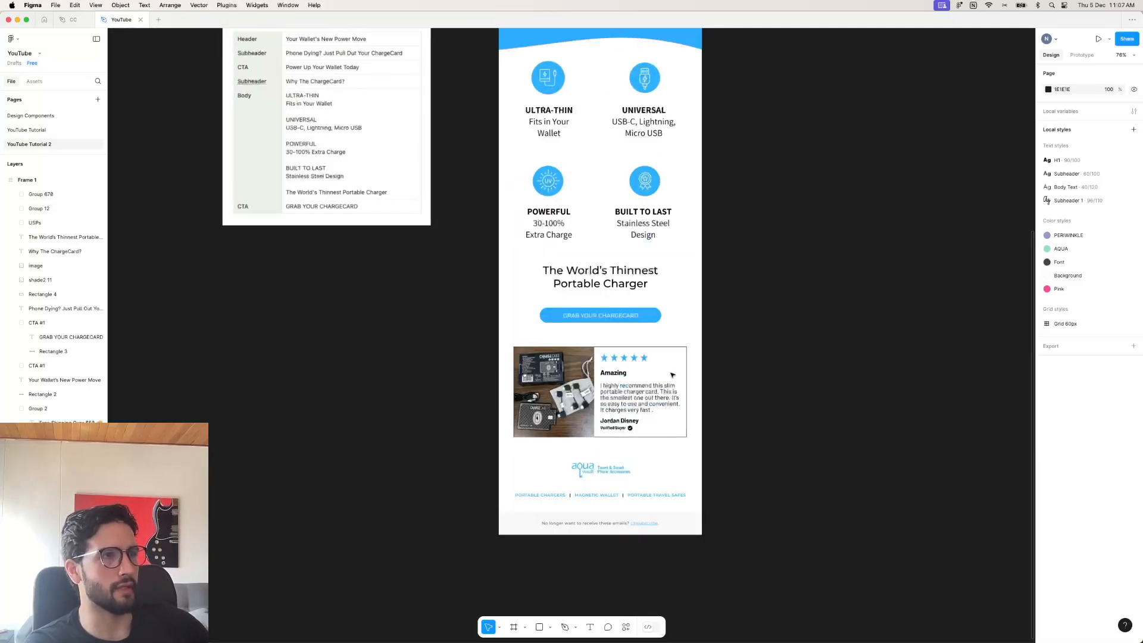
{"action": "scroll", "coordinate": [672, 375], "scroll_direction": "down", "scroll_amount": 1}
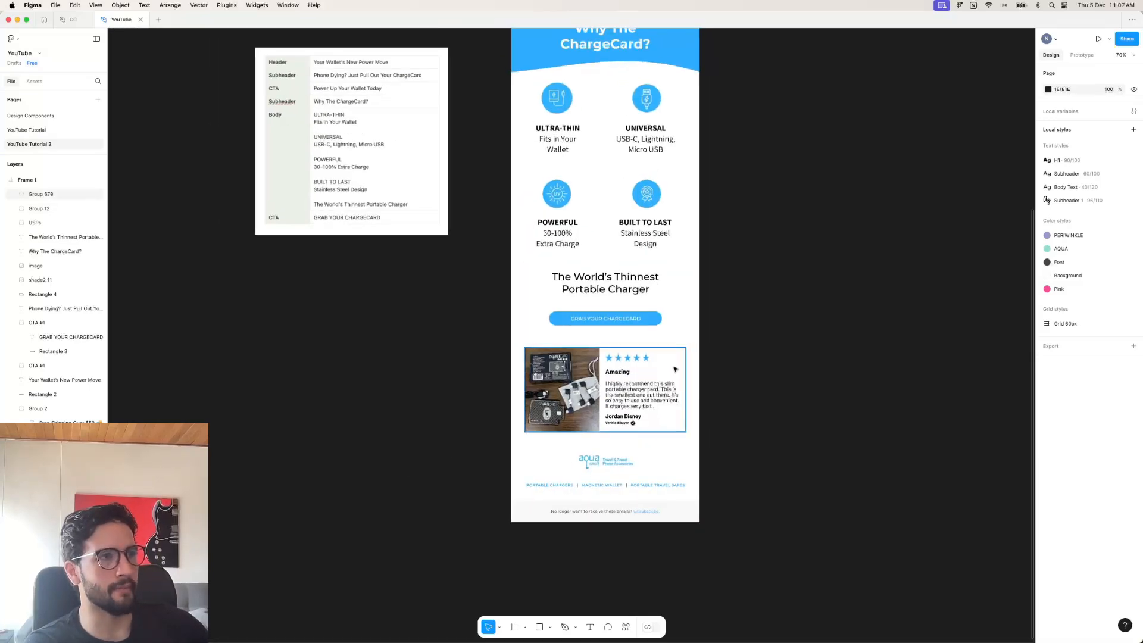
{"action": "scroll", "coordinate": [674, 369], "scroll_direction": "up", "scroll_amount": 5}
{"action": "scroll", "coordinate": [673, 372], "scroll_direction": "down", "scroll_amount": 3}
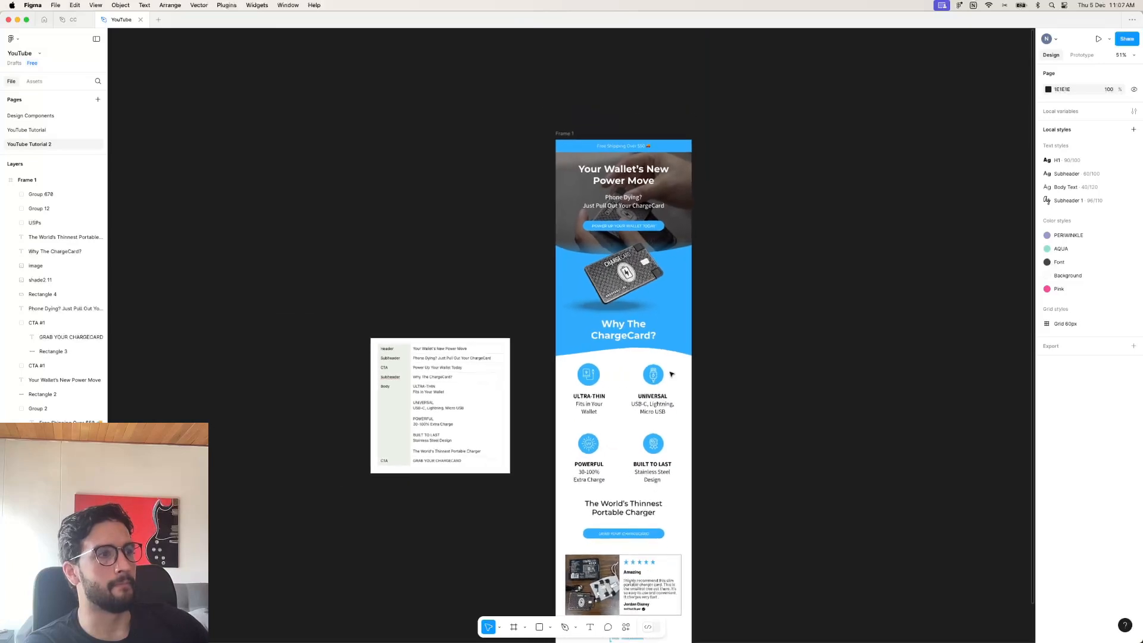
{"action": "scroll", "coordinate": [670, 374], "scroll_direction": "down", "scroll_amount": 2}
{"action": "scroll", "coordinate": [669, 372], "scroll_direction": "down", "scroll_amount": 1}
{"action": "scroll", "coordinate": [668, 371], "scroll_direction": "up", "scroll_amount": 1}
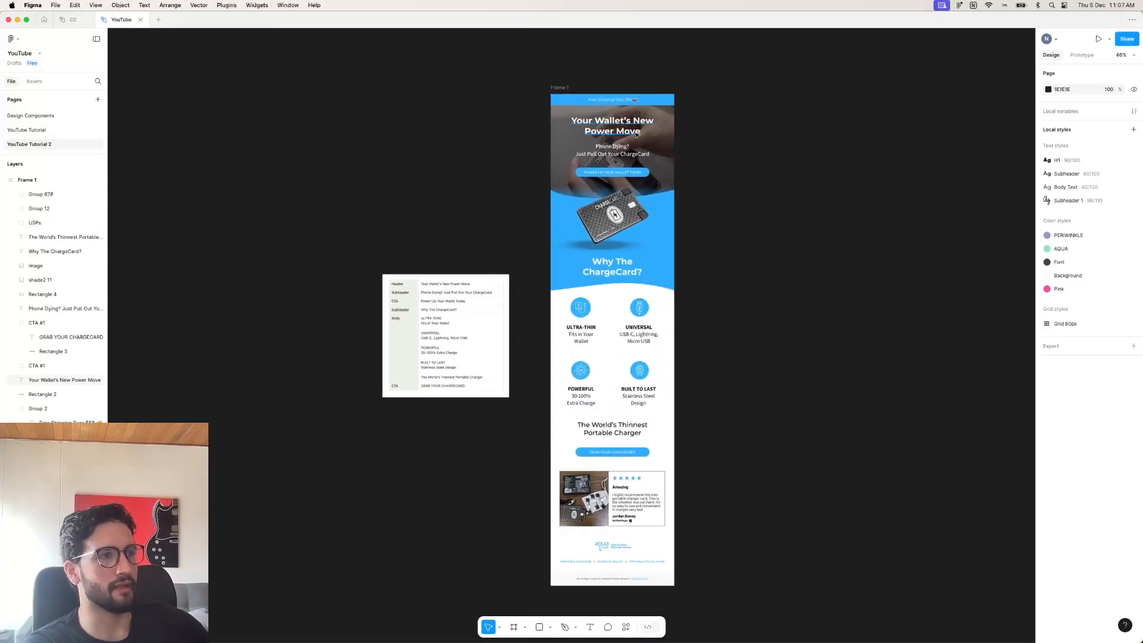